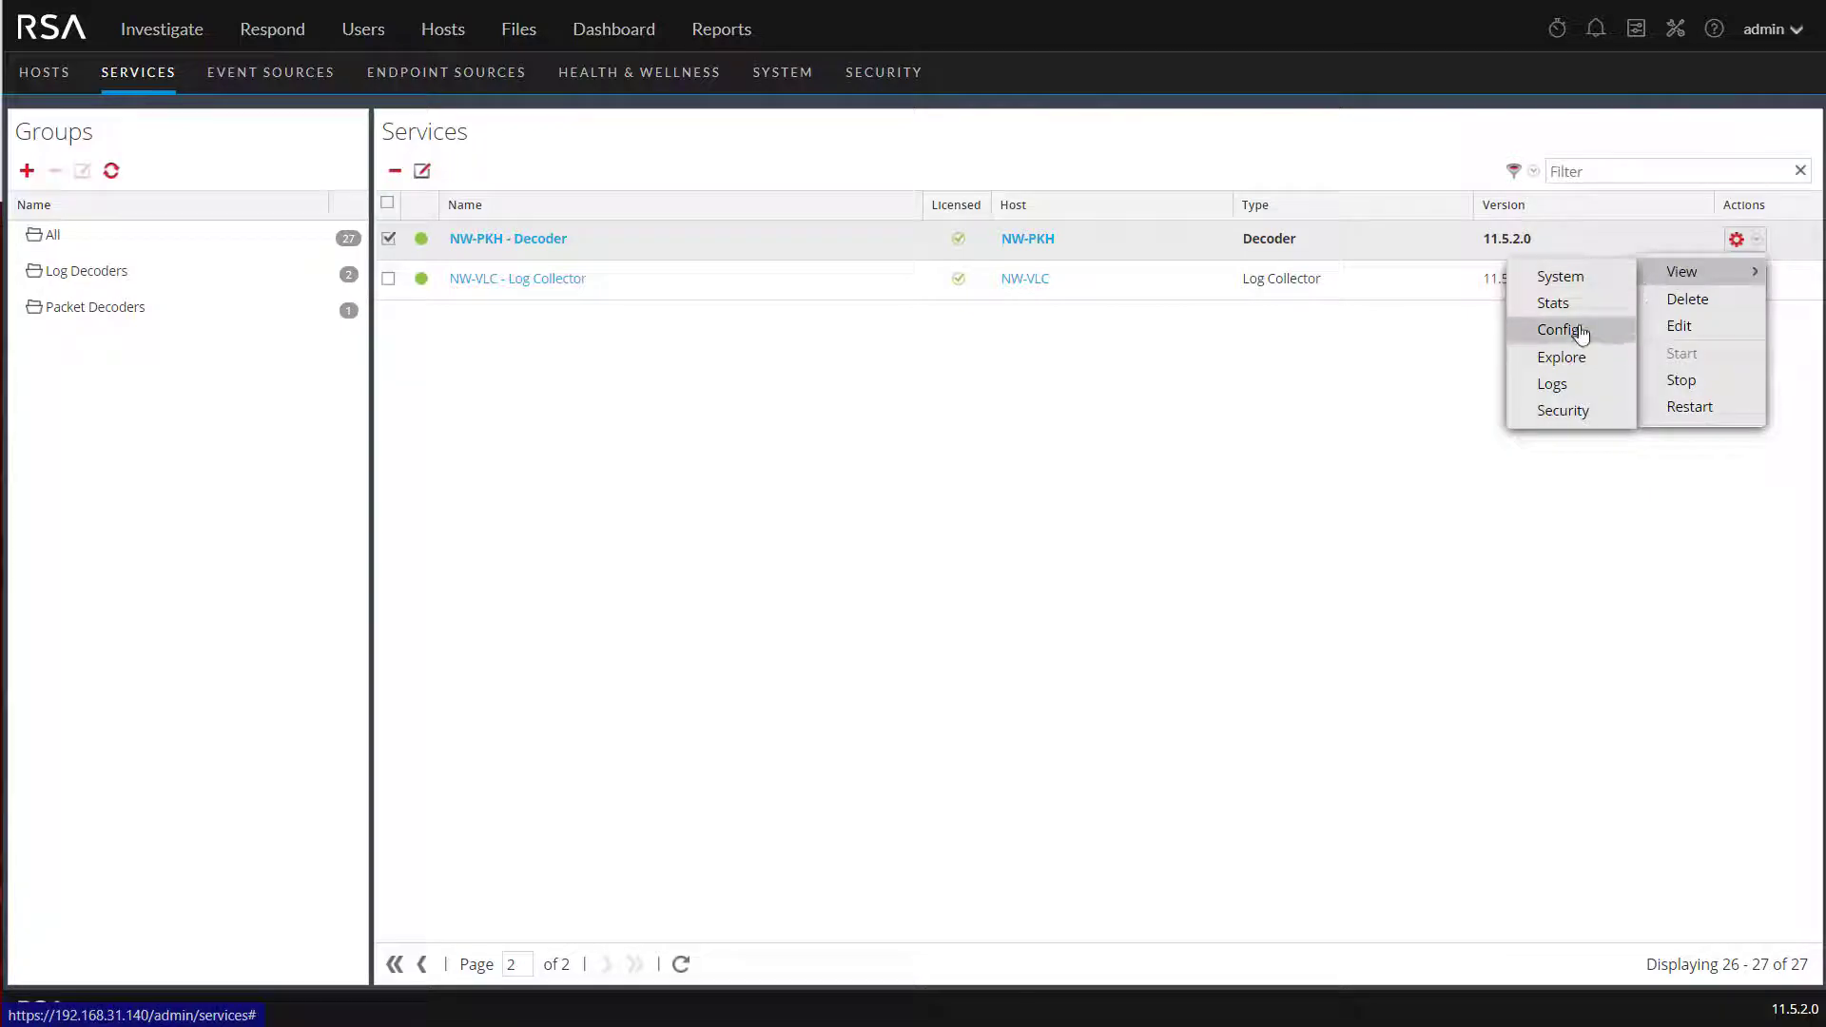
Open the configuration of the NW-PKH Decoder service and start a new application rule.
left_click(1571, 329)
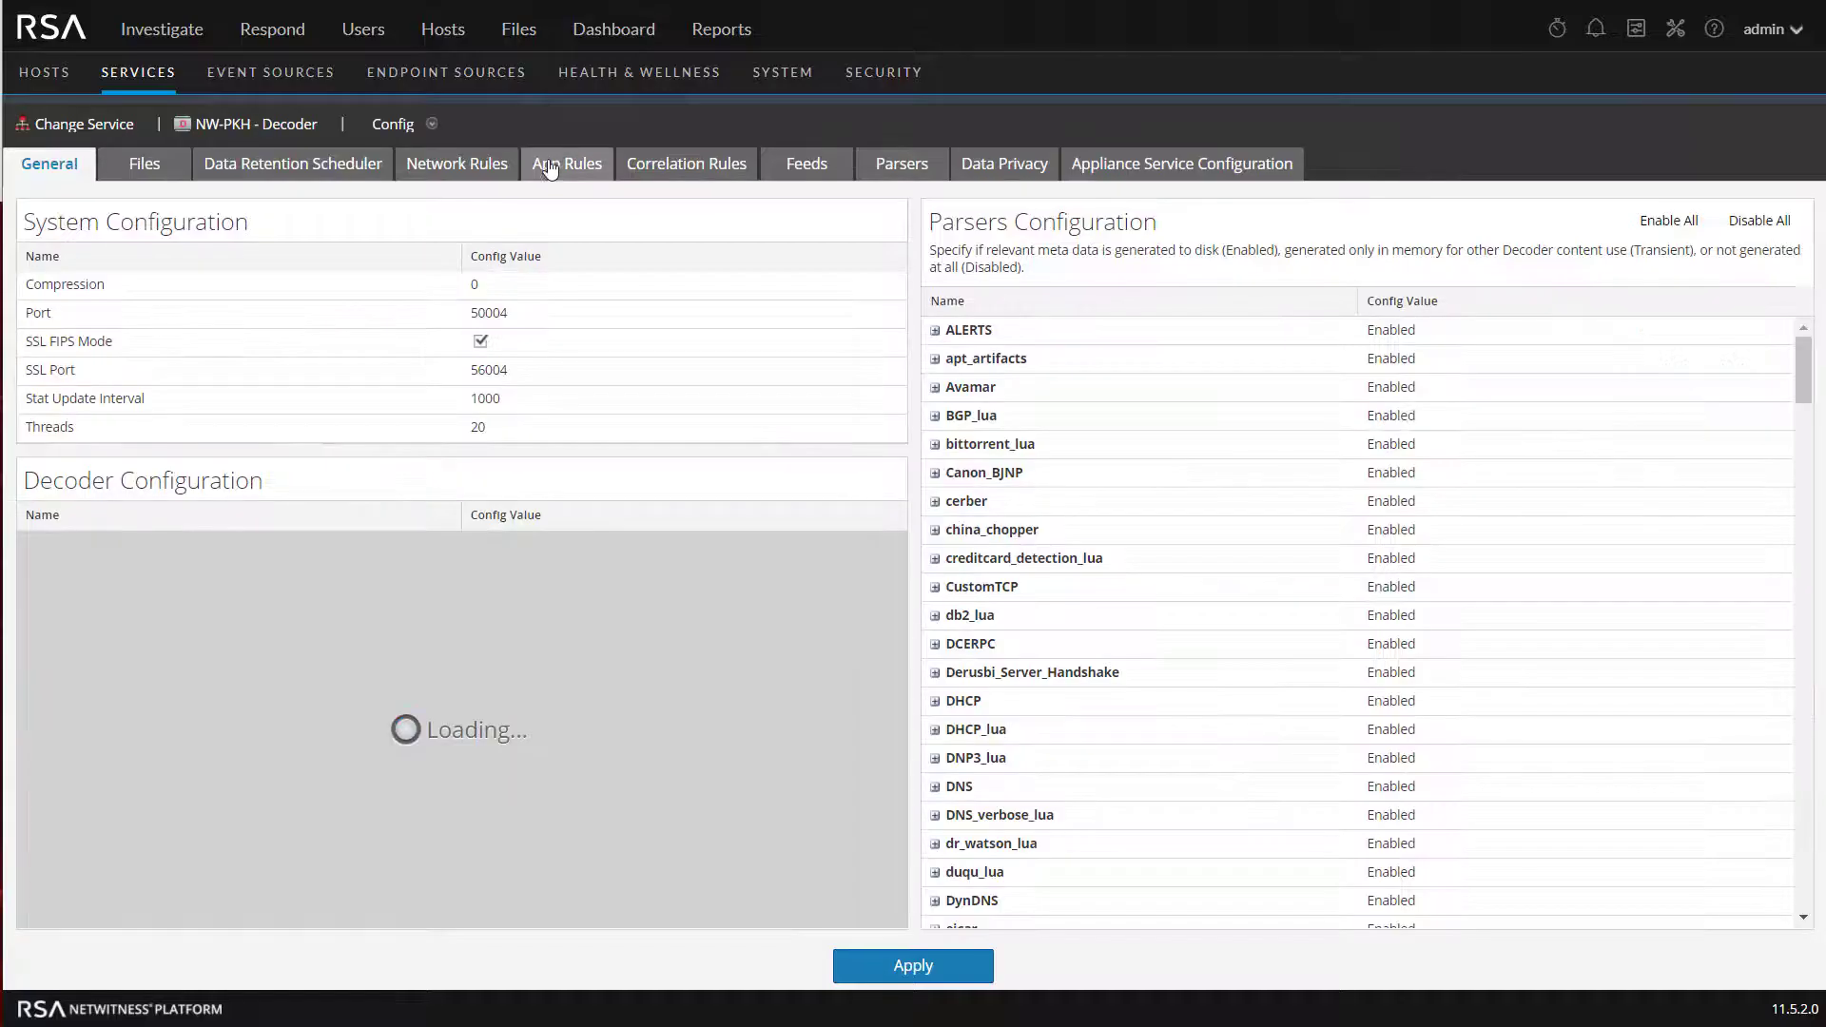
left_click(550, 169)
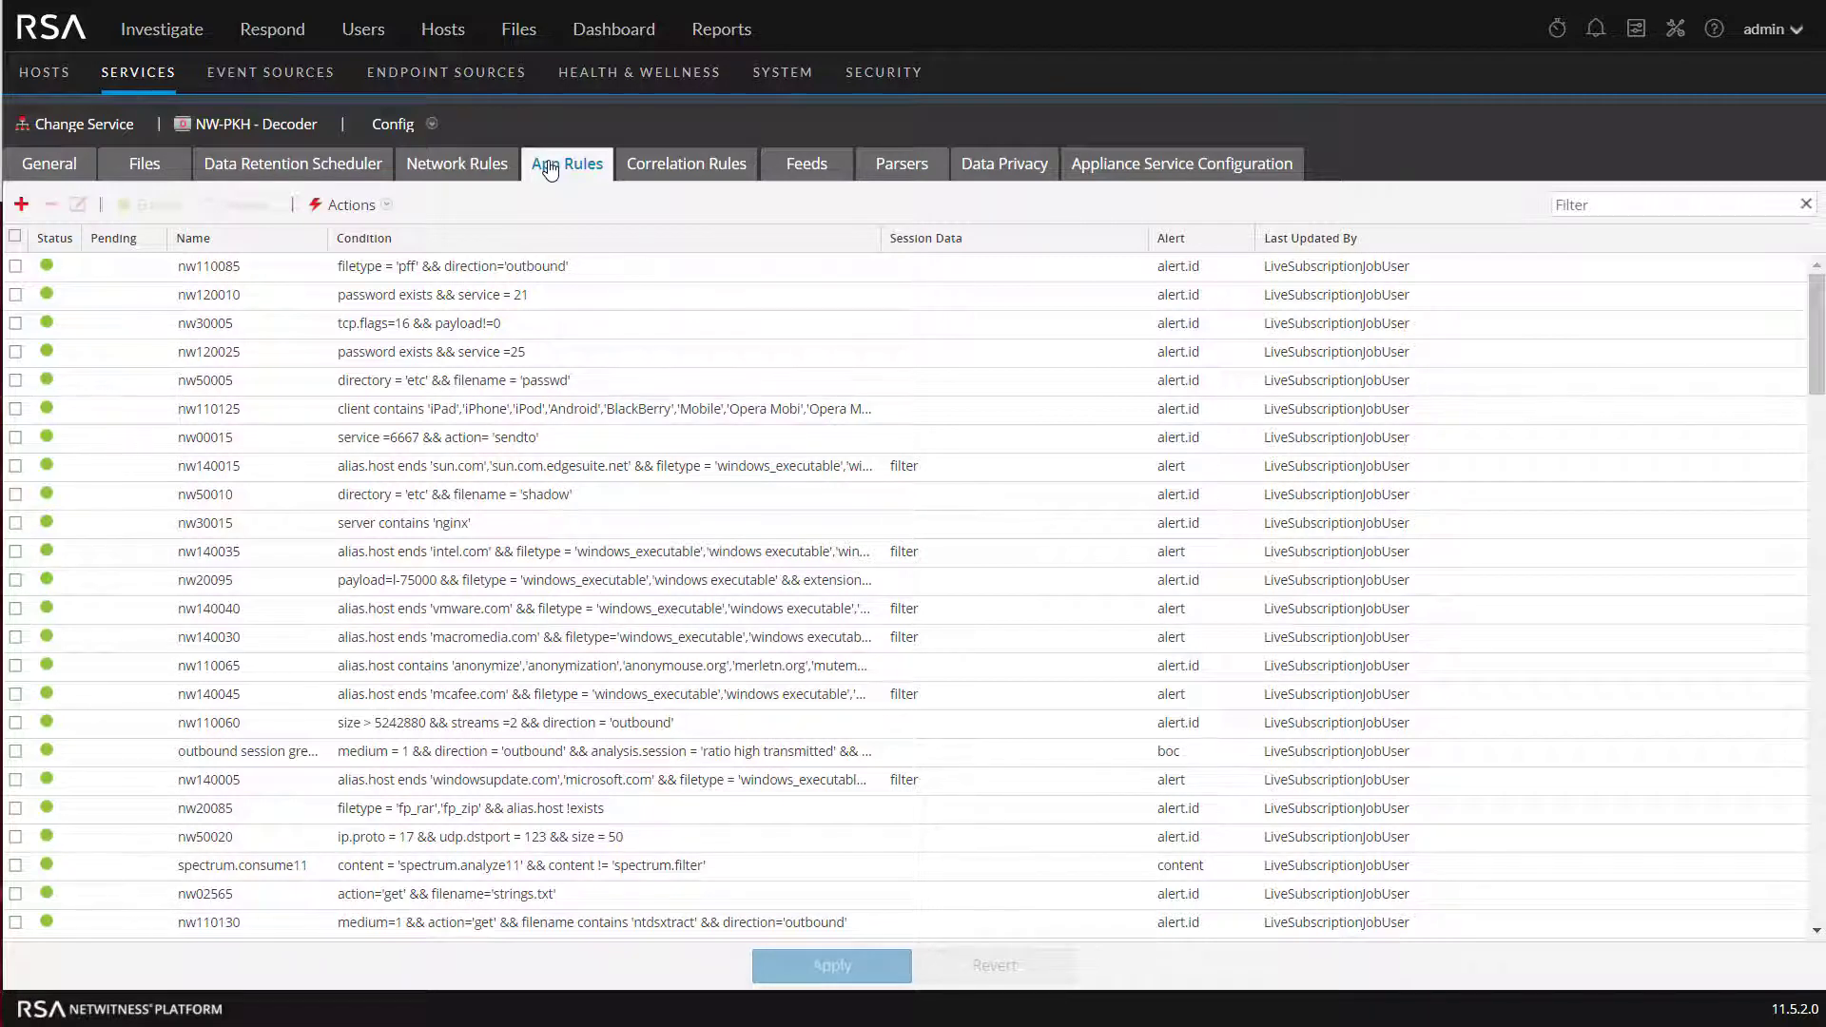
left_click(26, 210)
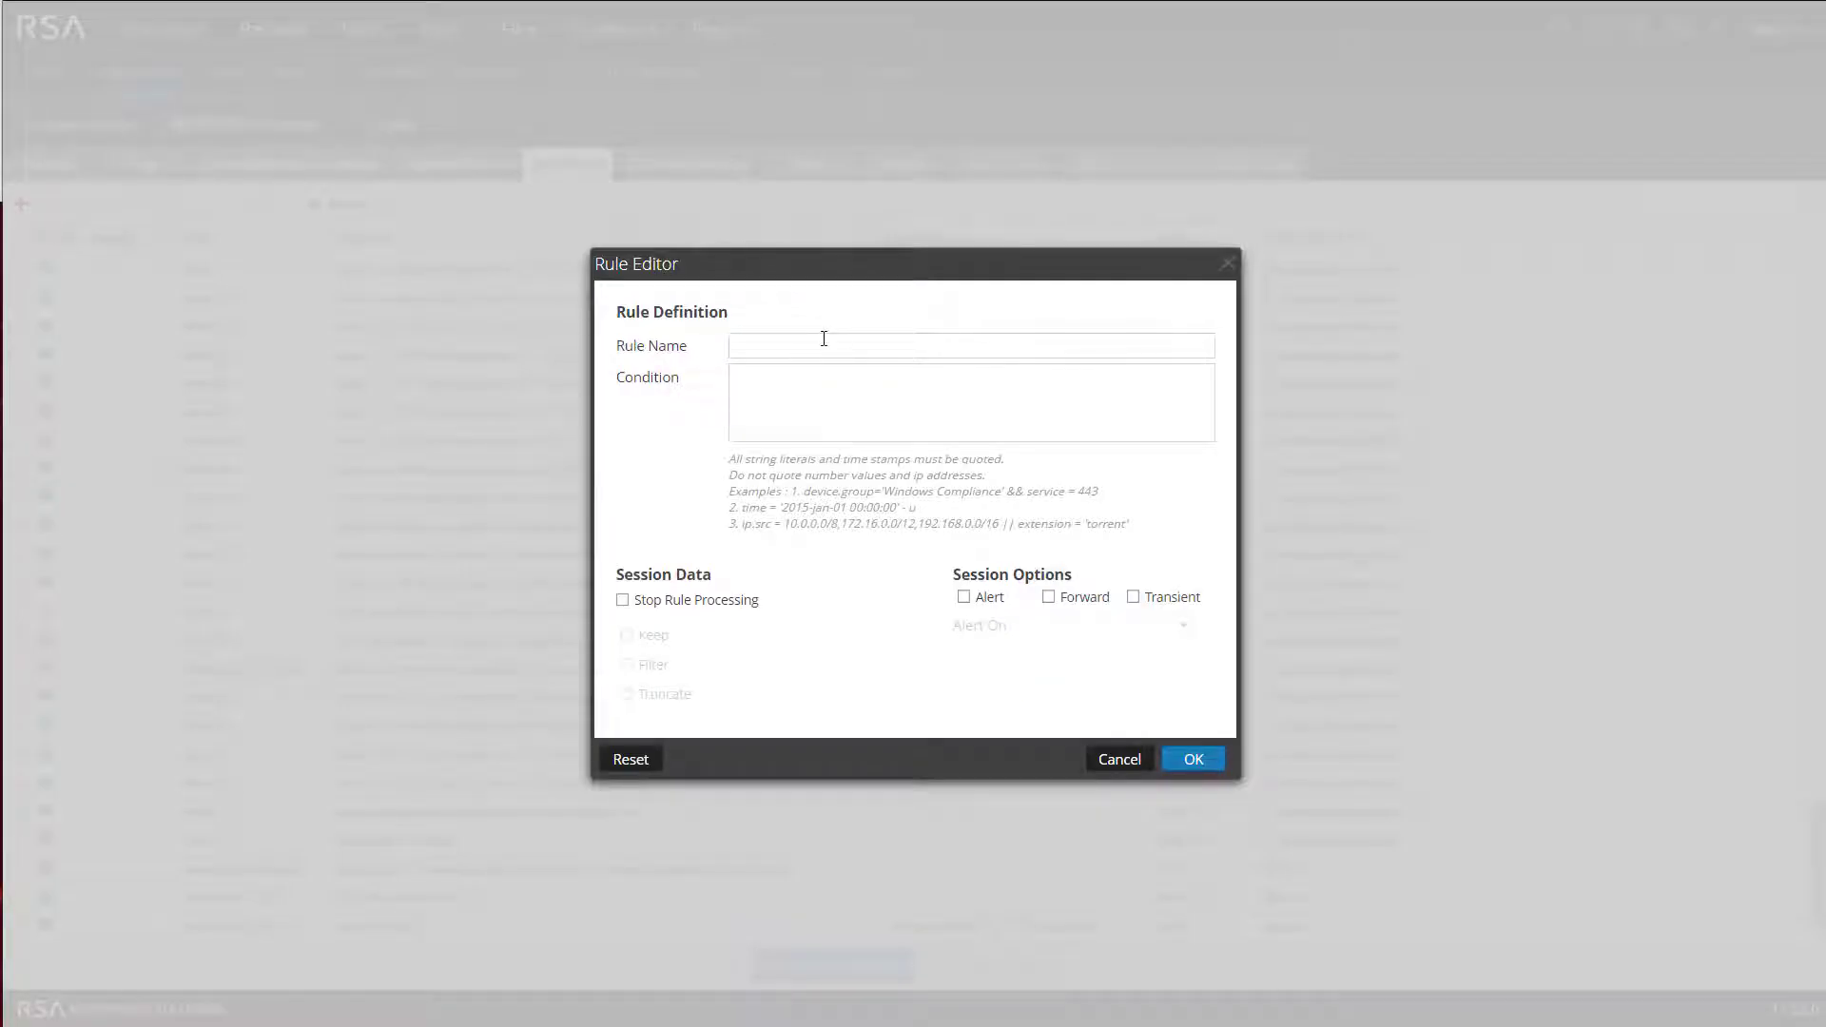
Name the new application rule Test and set its condition to "ip.src exists".
left_click(824, 338)
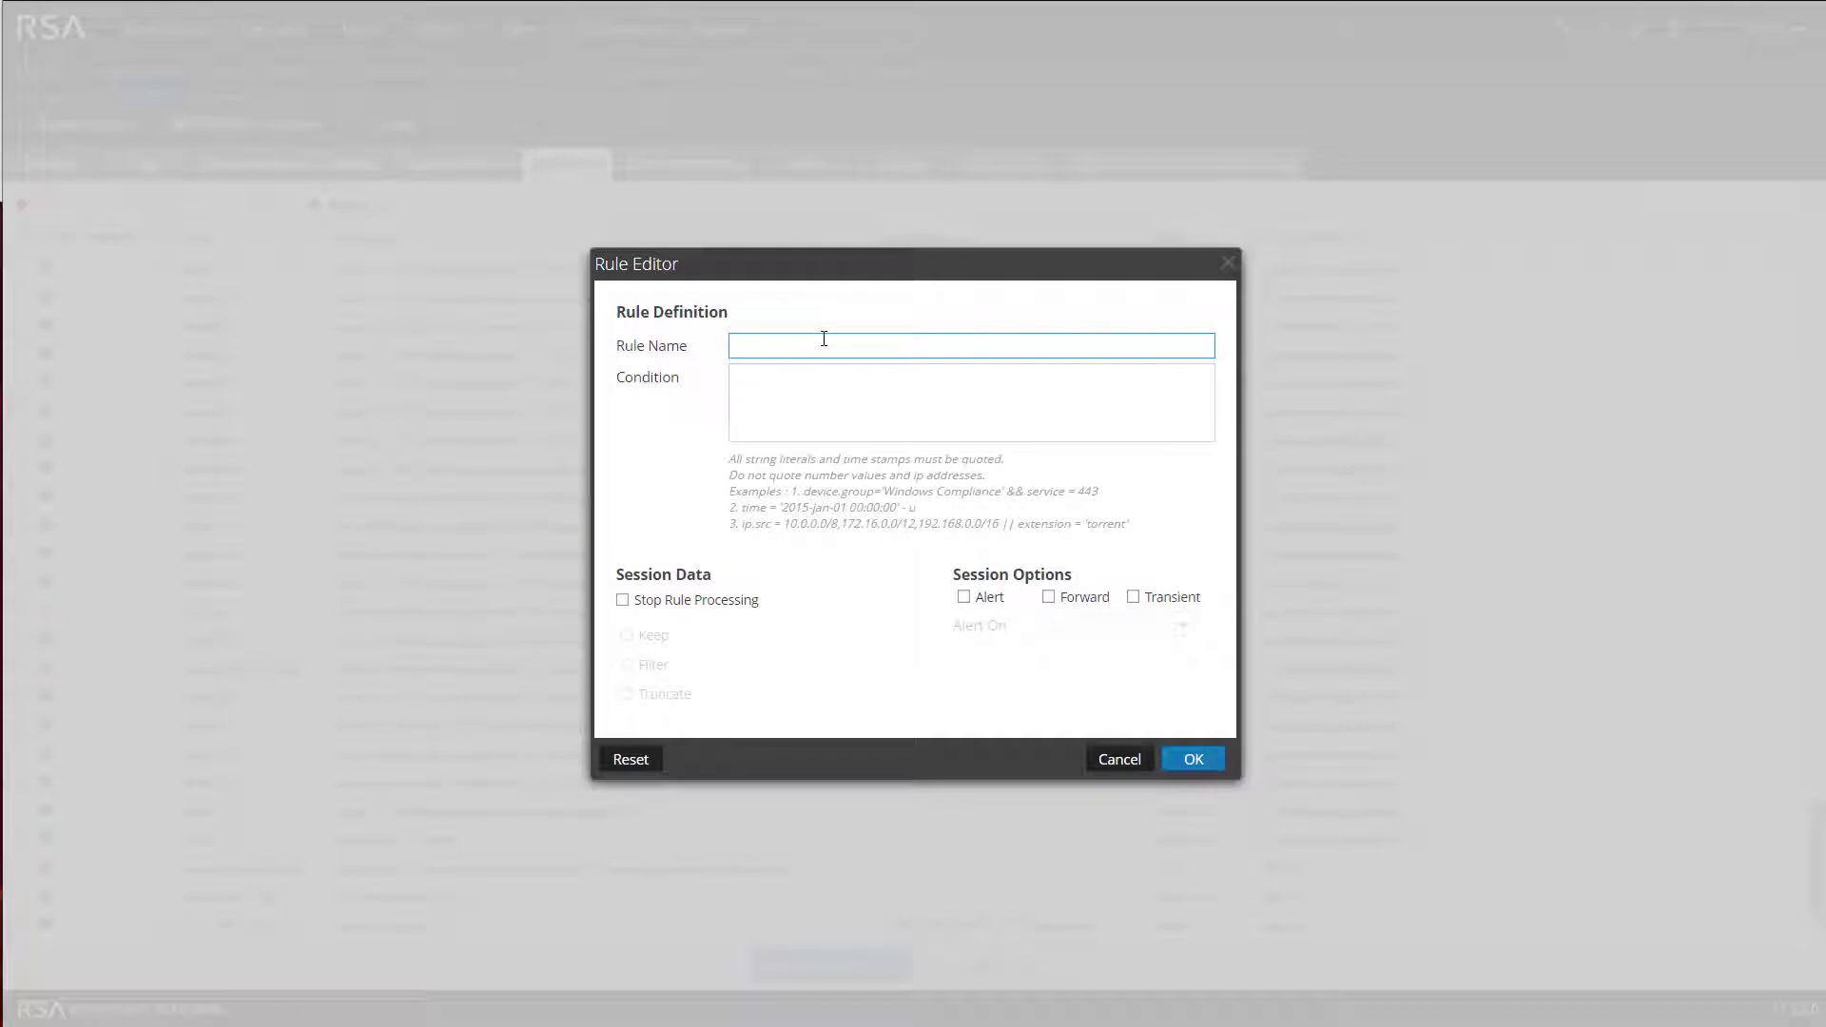
type("Test")
left_click(807, 413)
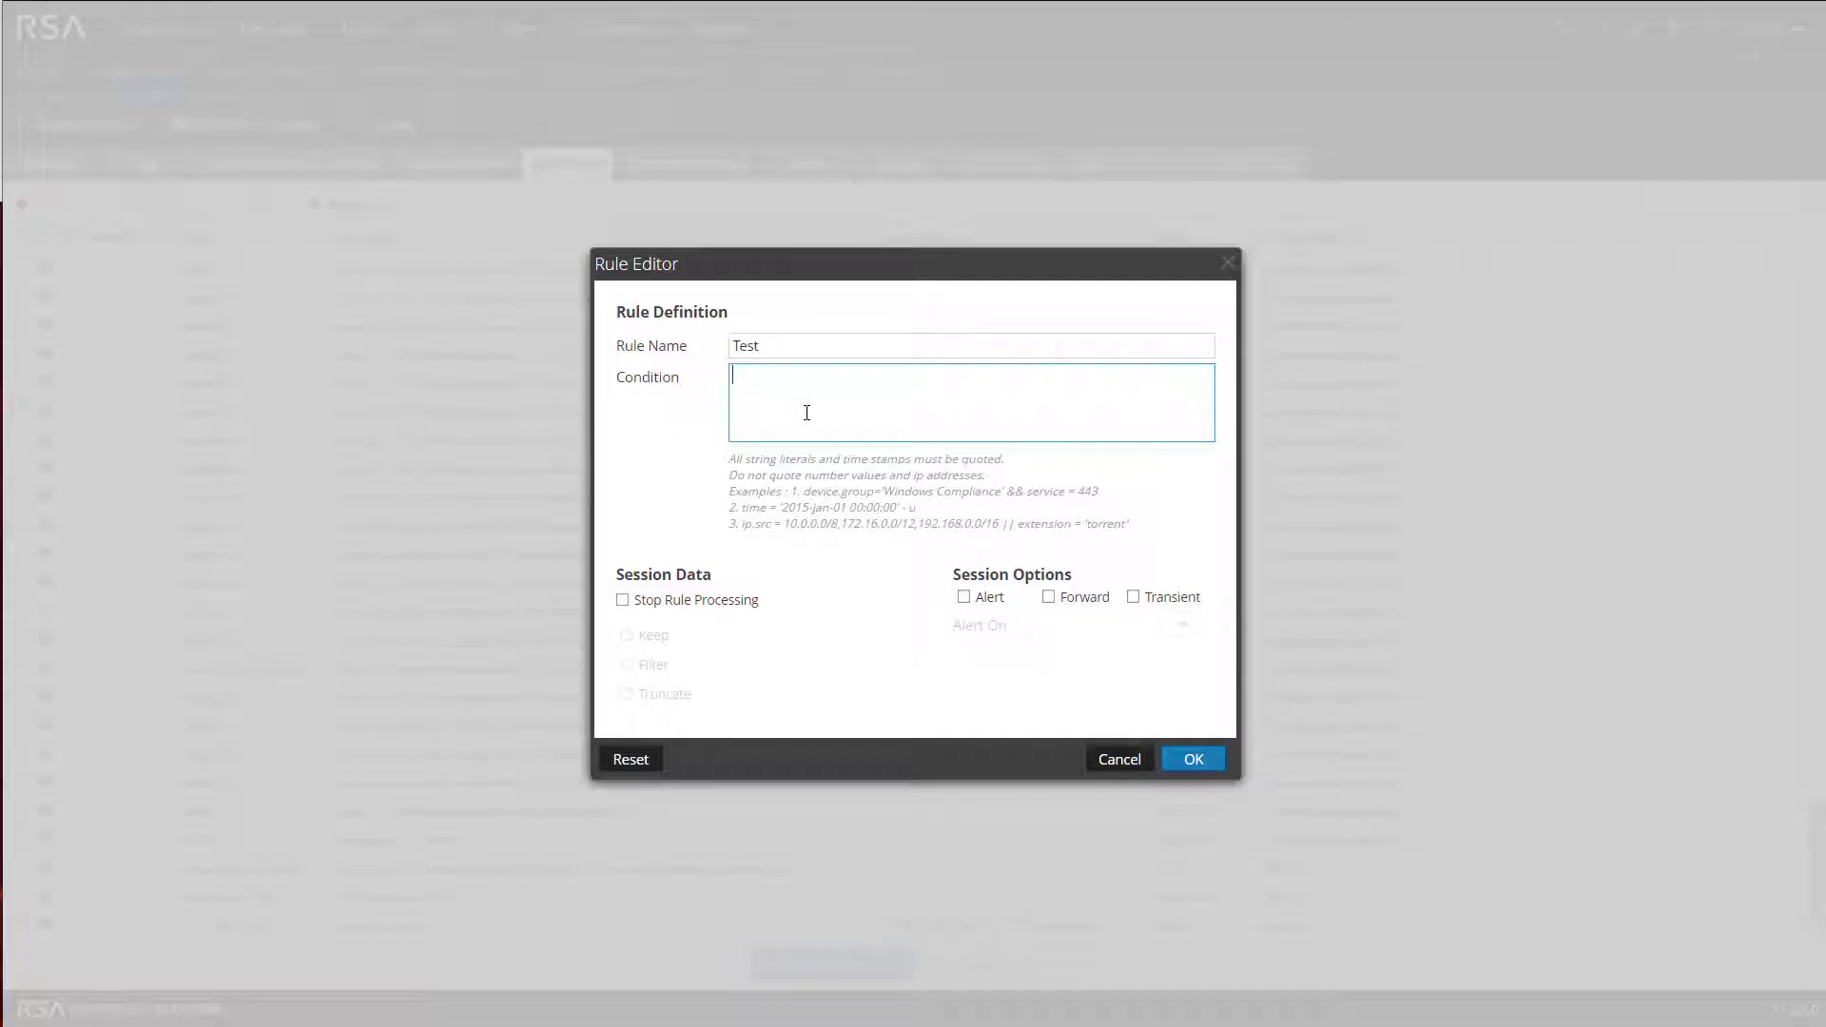
type("ip.src")
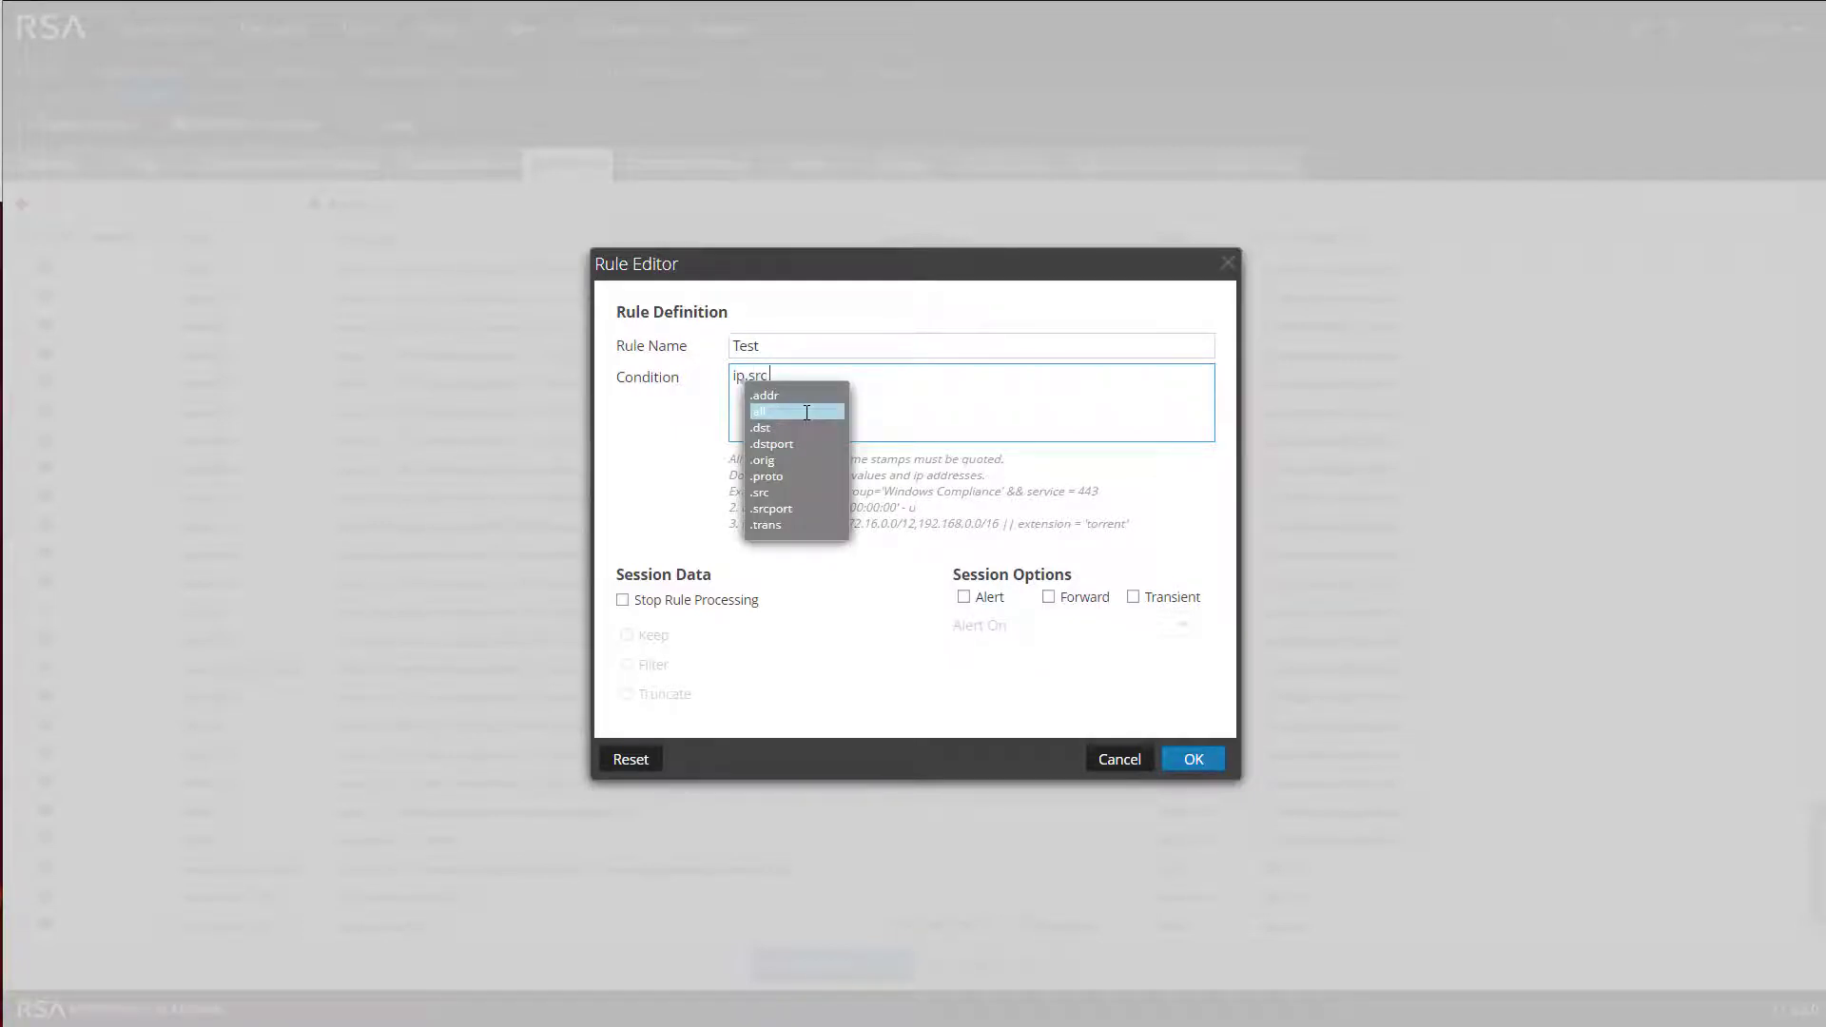
type(" exi")
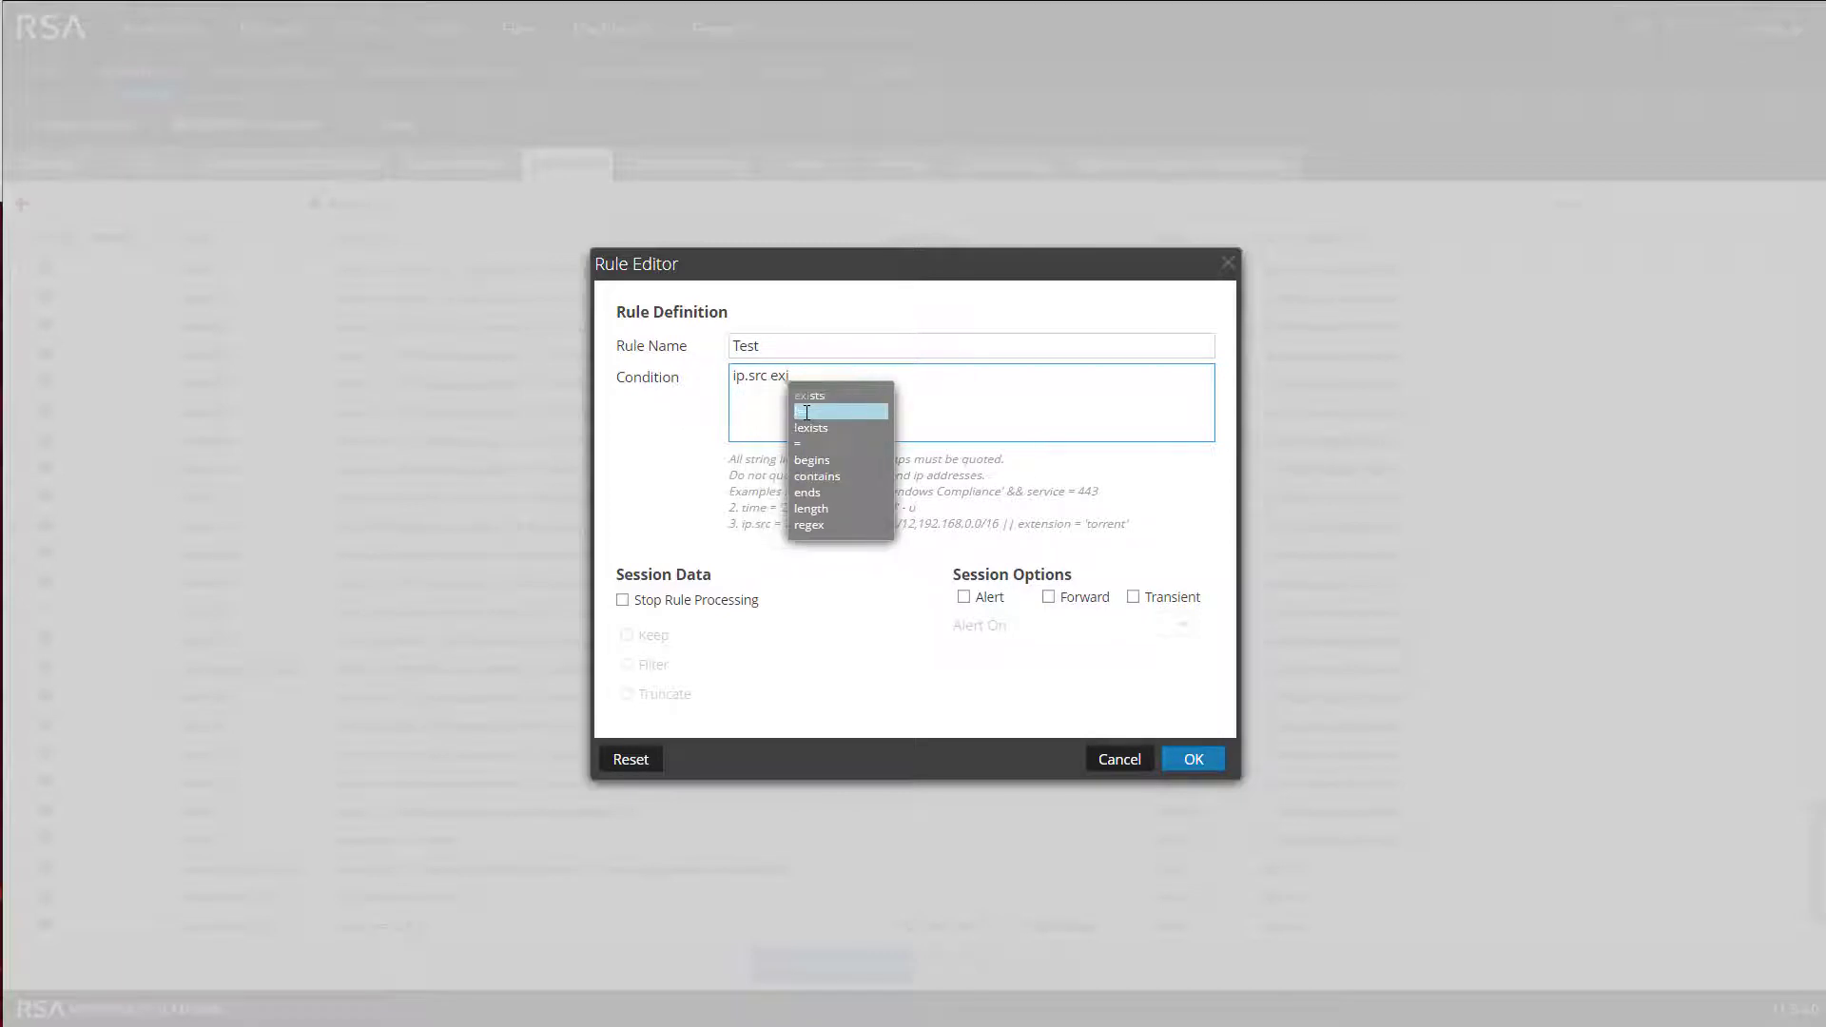
left_click(806, 411)
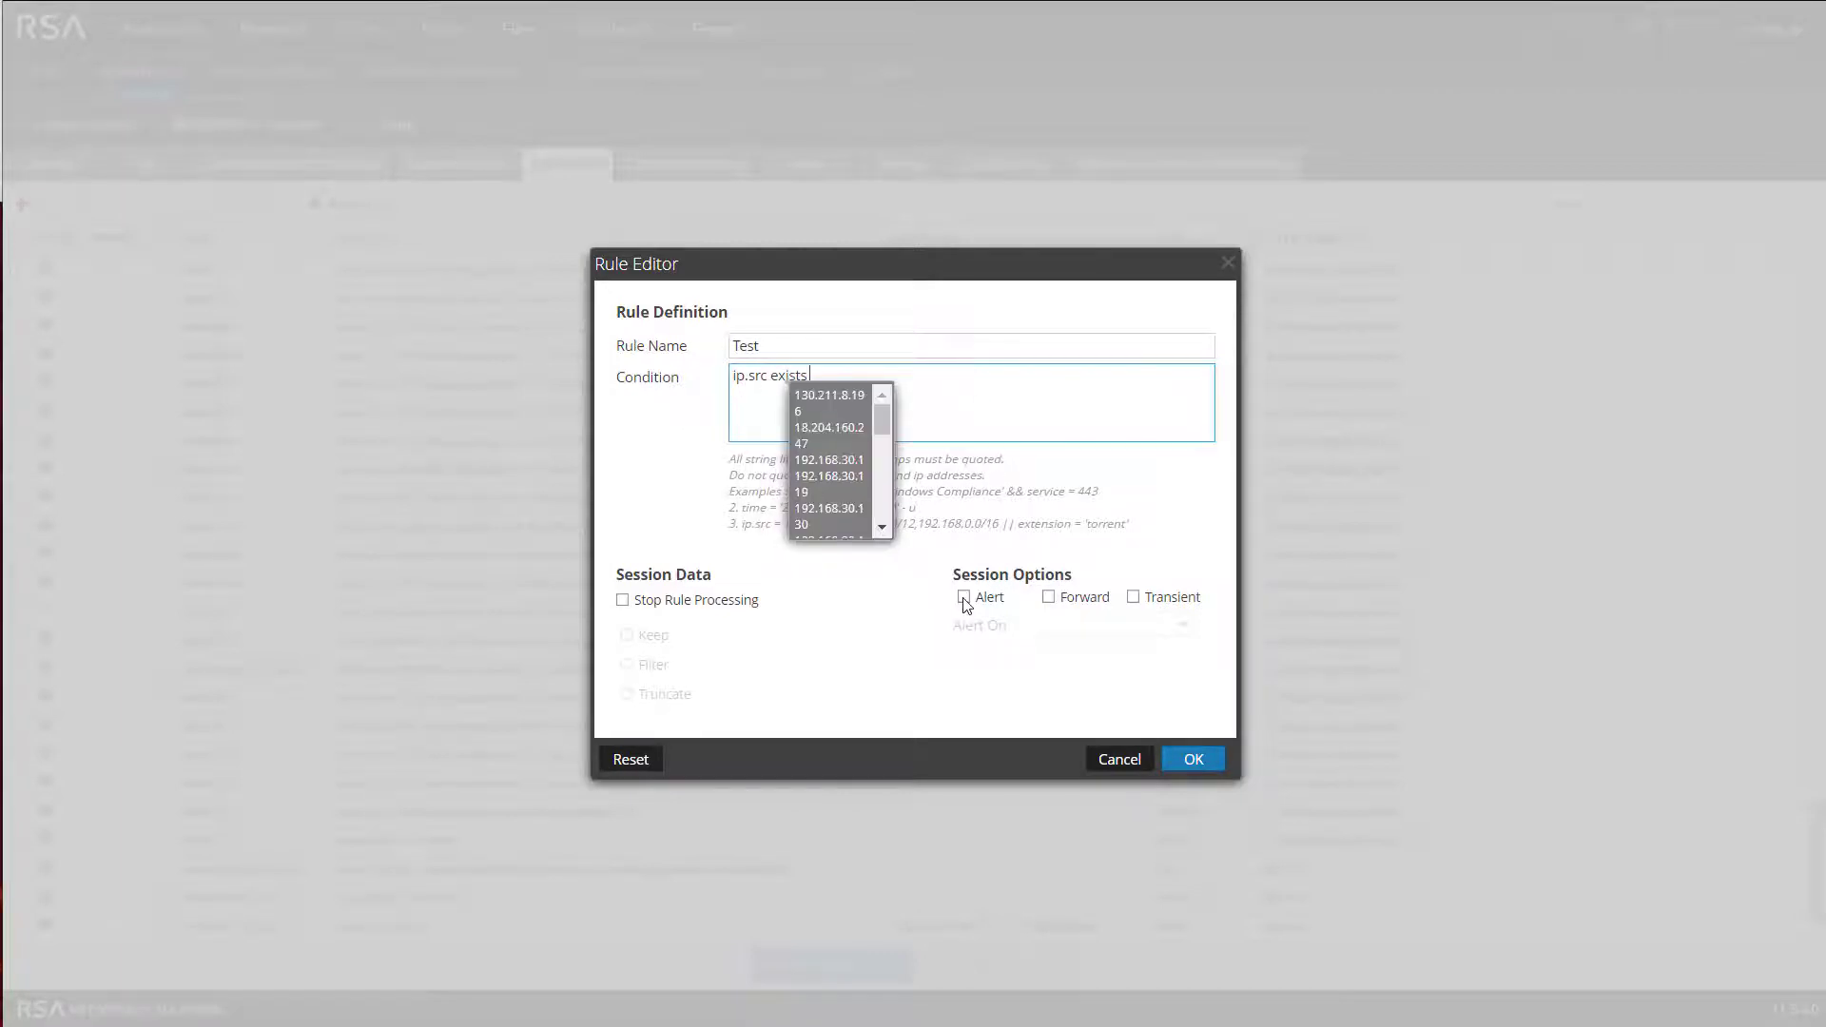
Enable the Alert session option for the rule and set it to alert on the custom meta key my.key.
left_click(963, 597)
left_click(1085, 629)
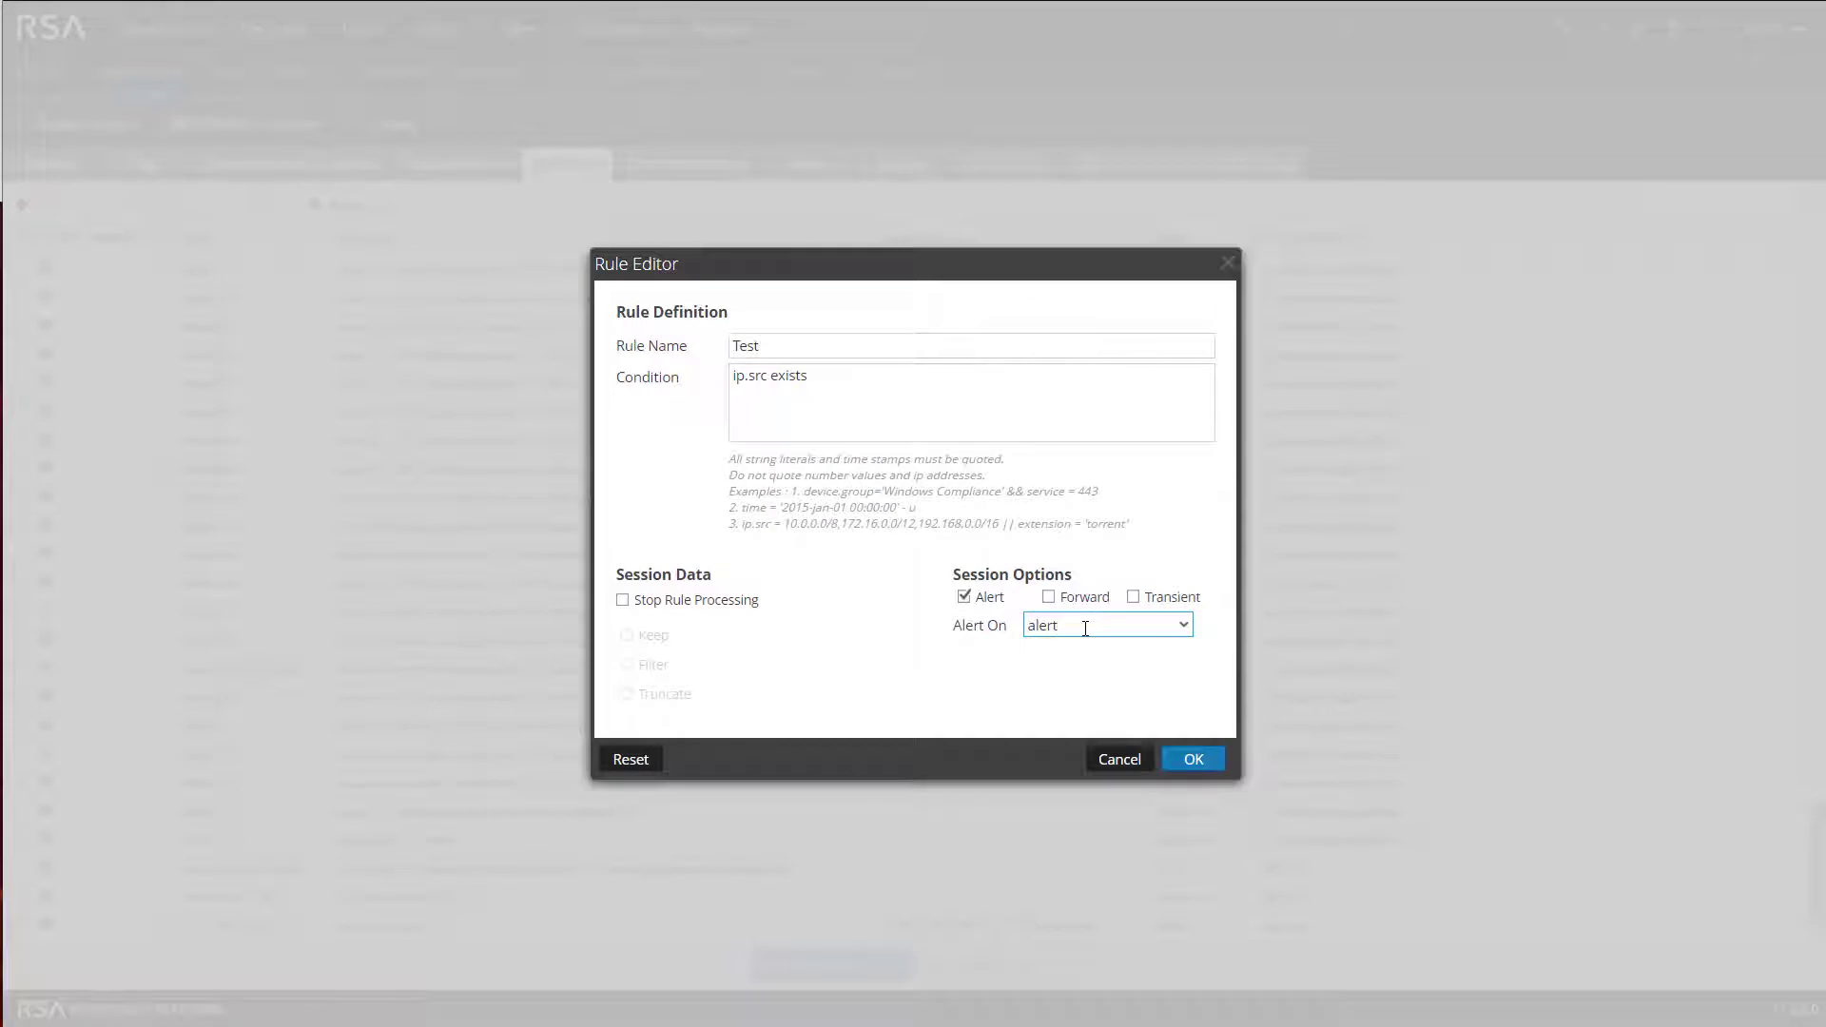
left_click(1183, 626)
scroll(1132, 780, "down", 3)
scroll(1129, 821, "down", 5)
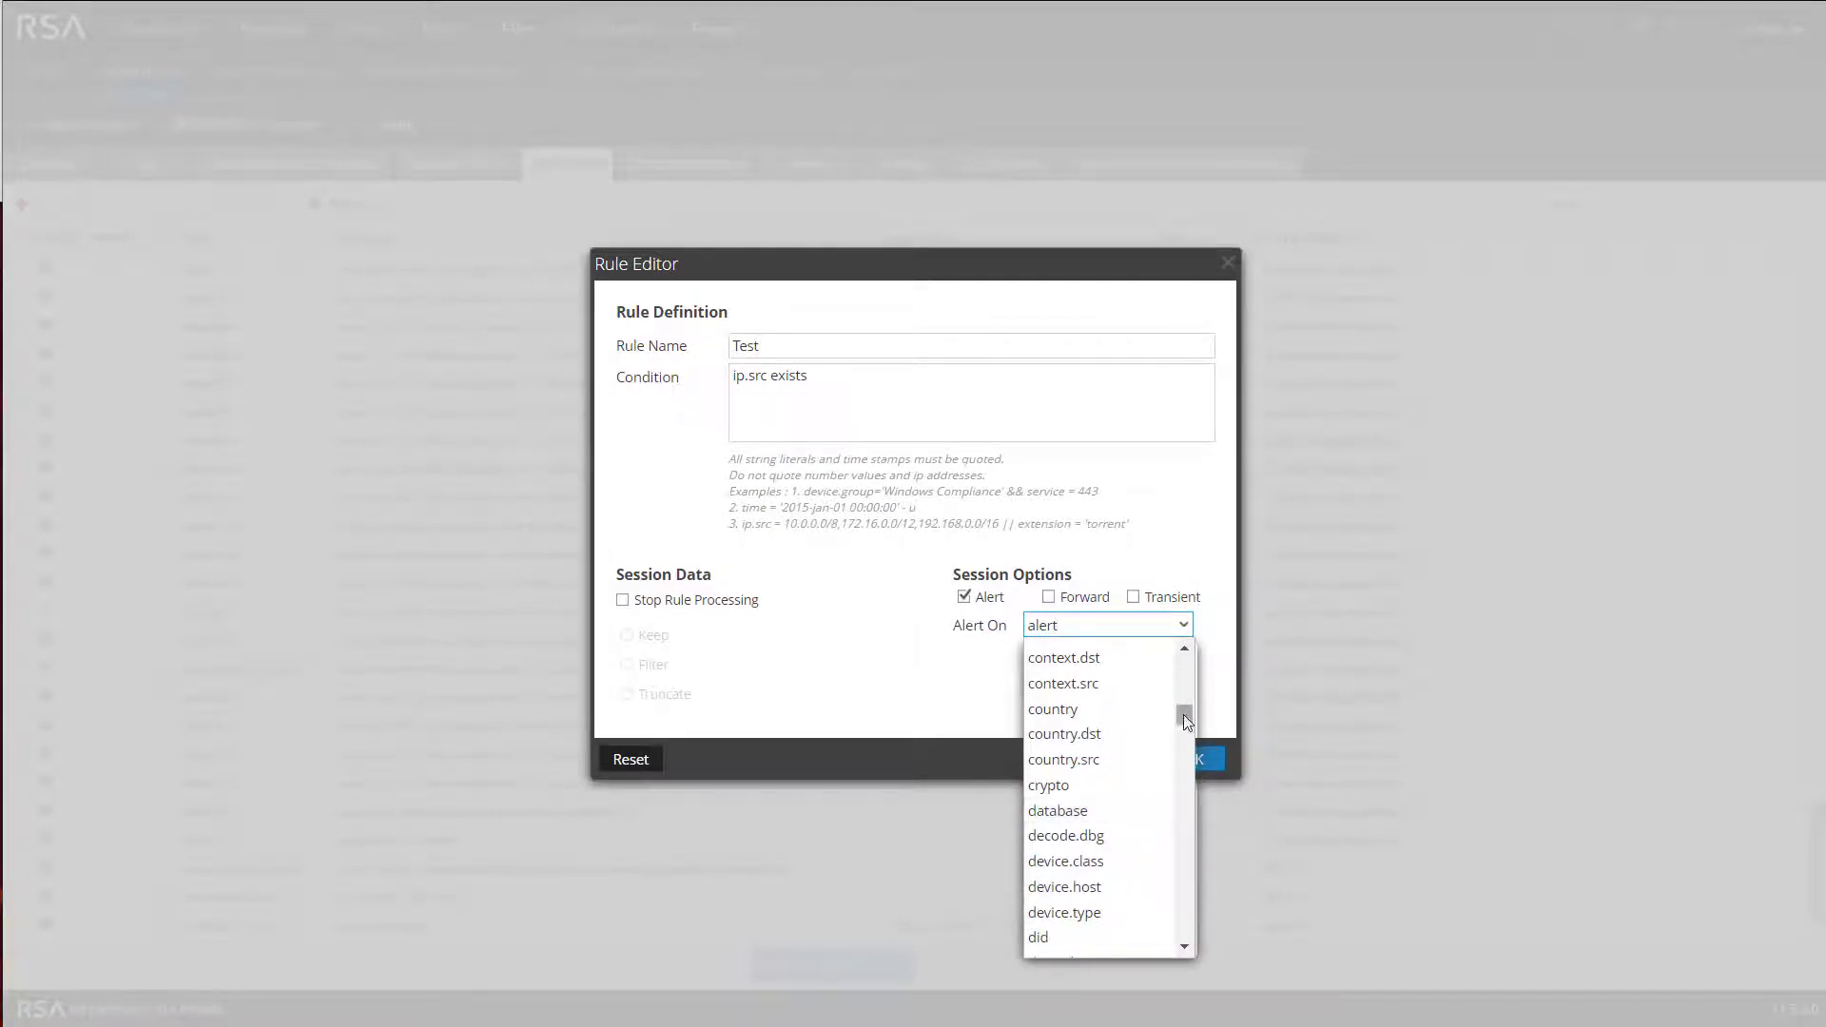
left_click_drag(1183, 715, 1172, 650)
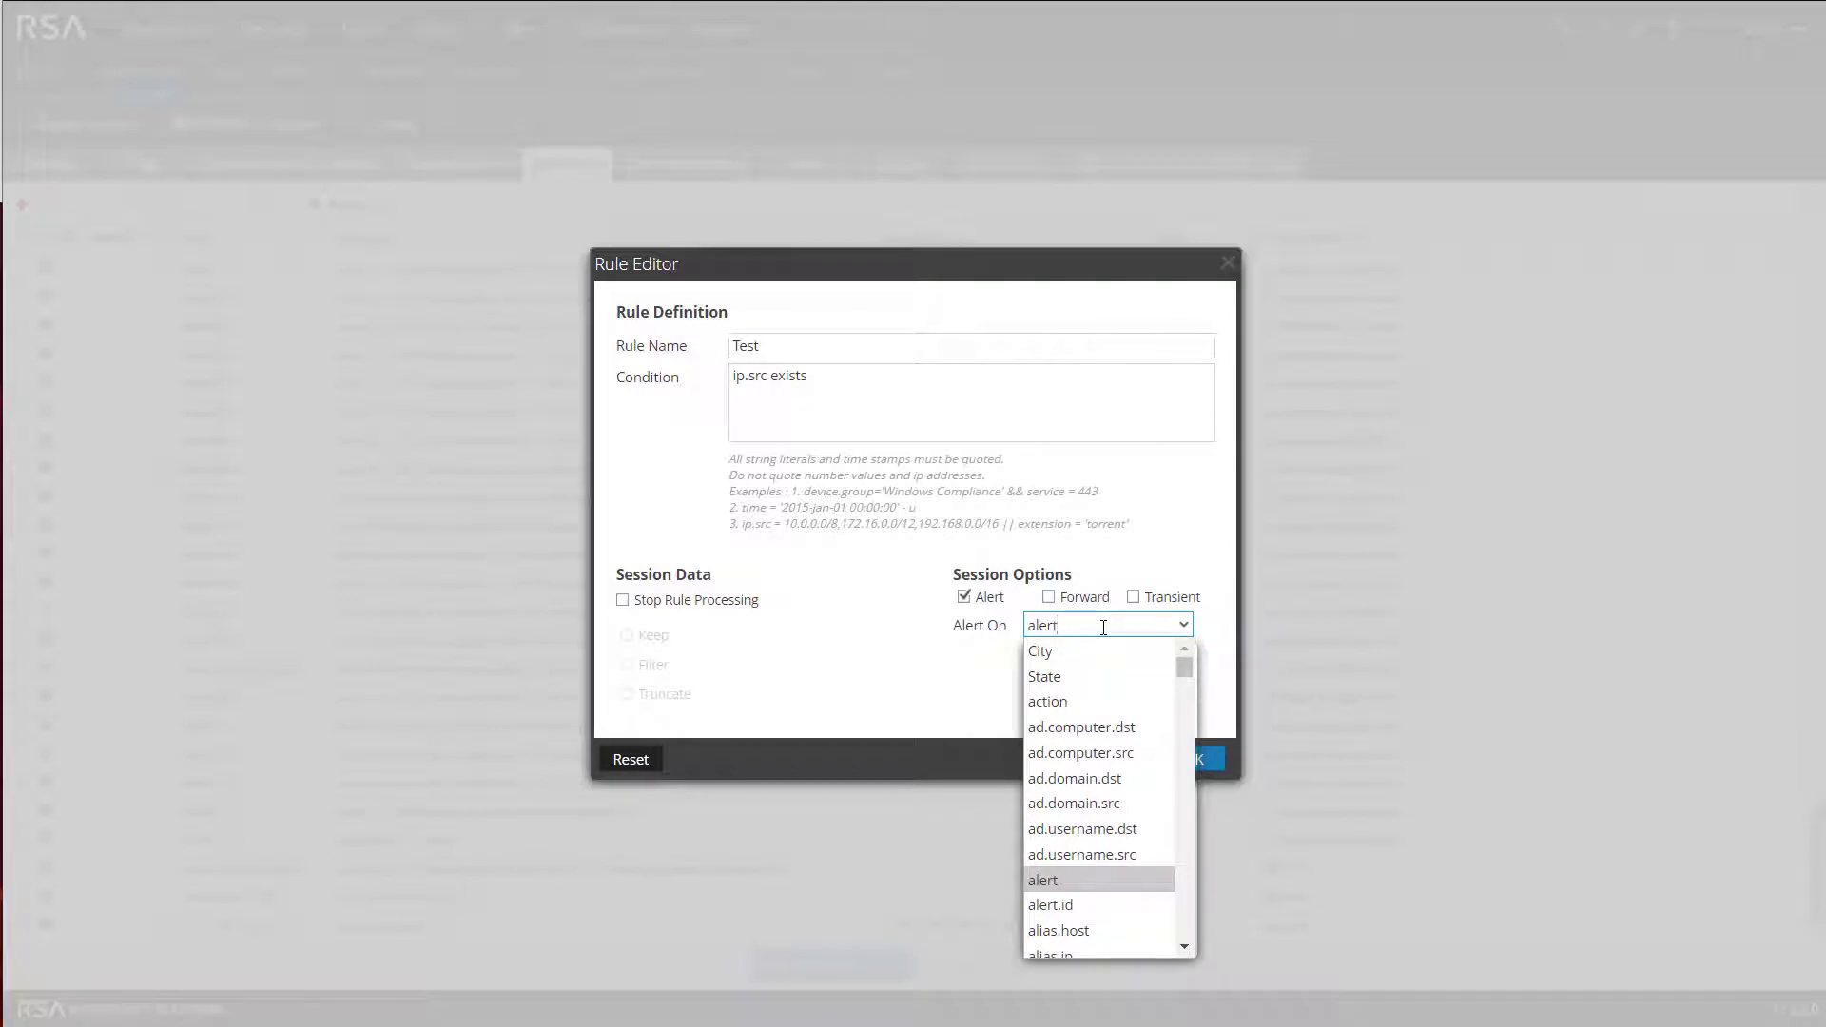
key("BackSpace")
key("BackSpace")
key("BackSpace")
key("BackSpace")
key("BackSpace")
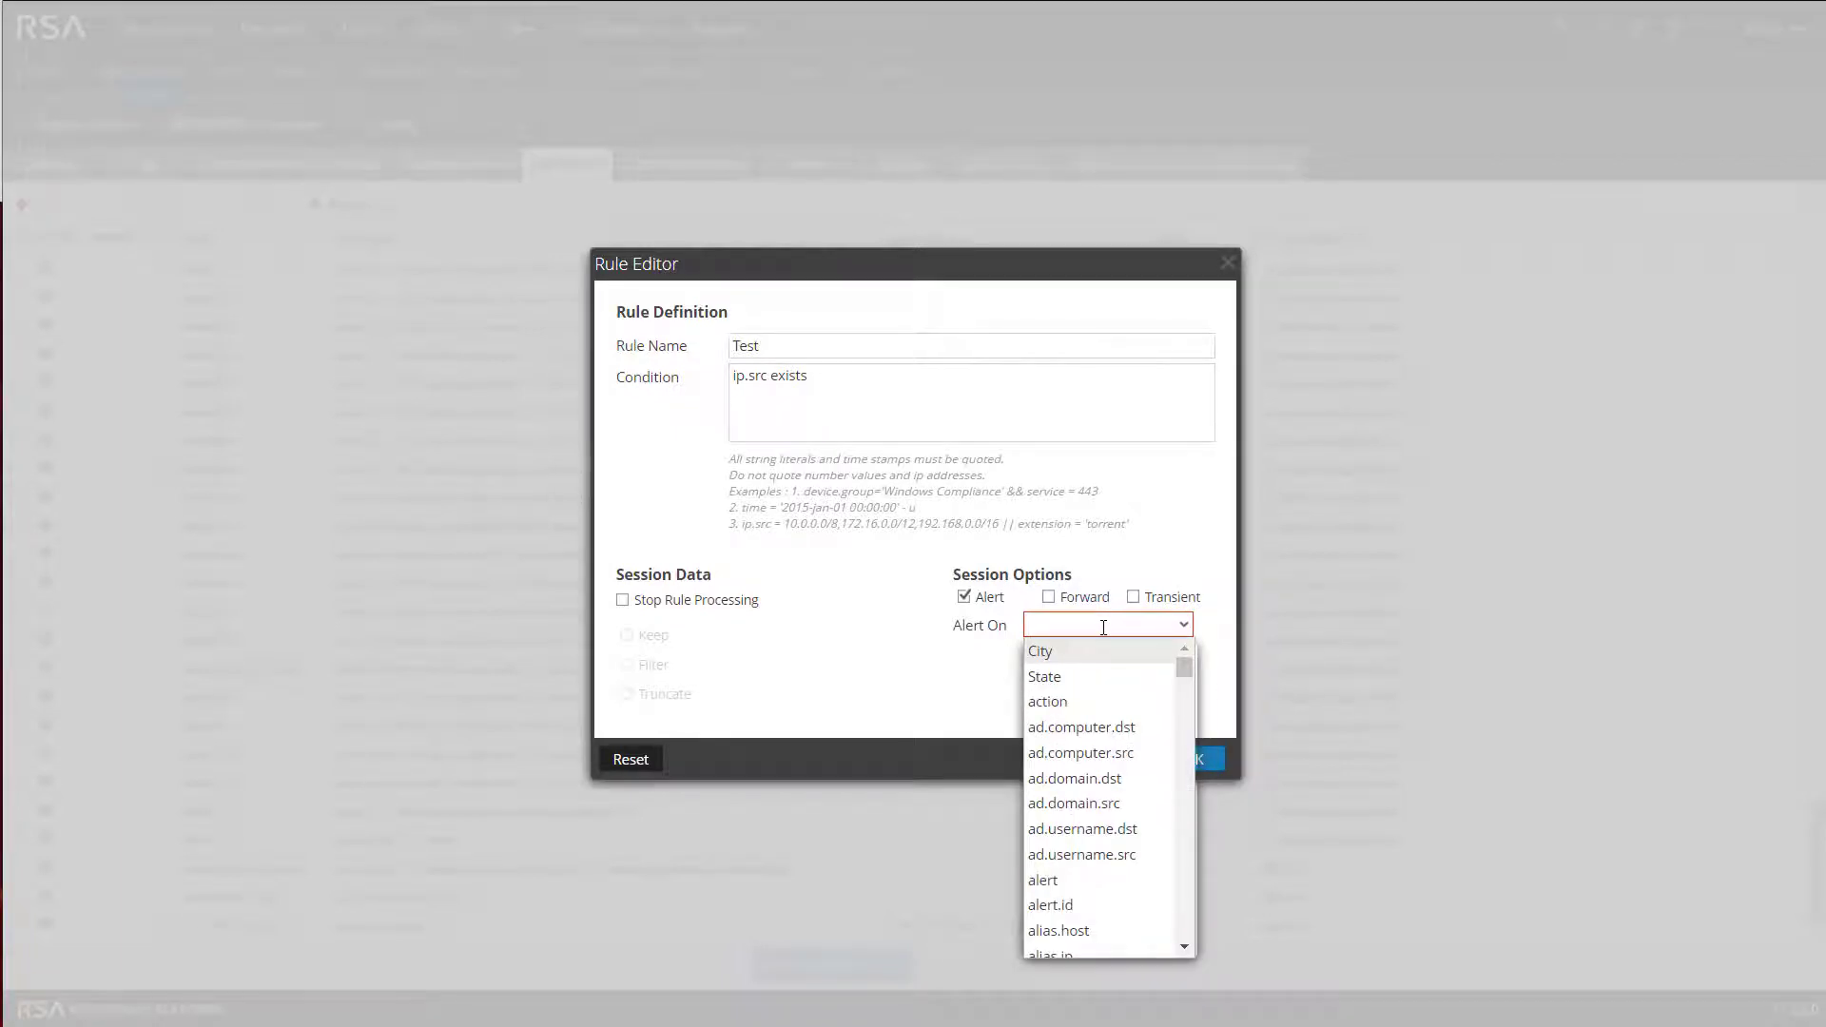
type("my.key")
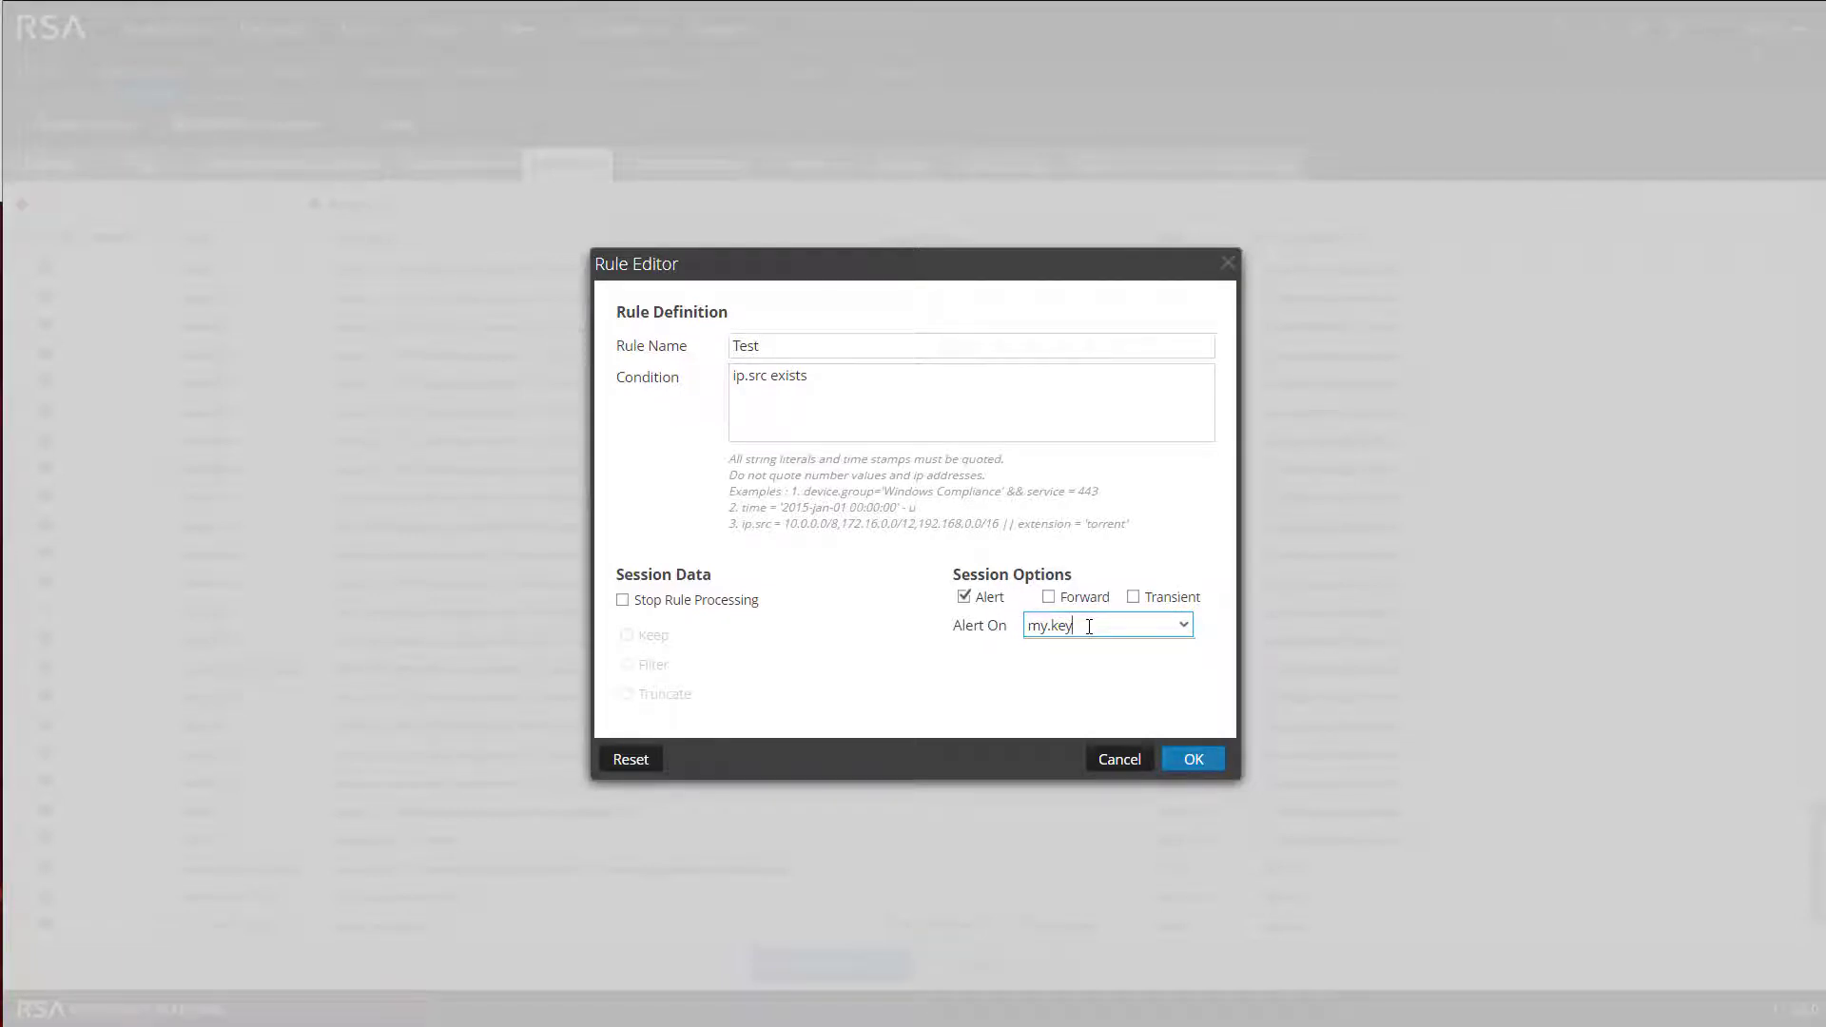
left_click(763, 341)
left_click_drag(764, 342, 729, 348)
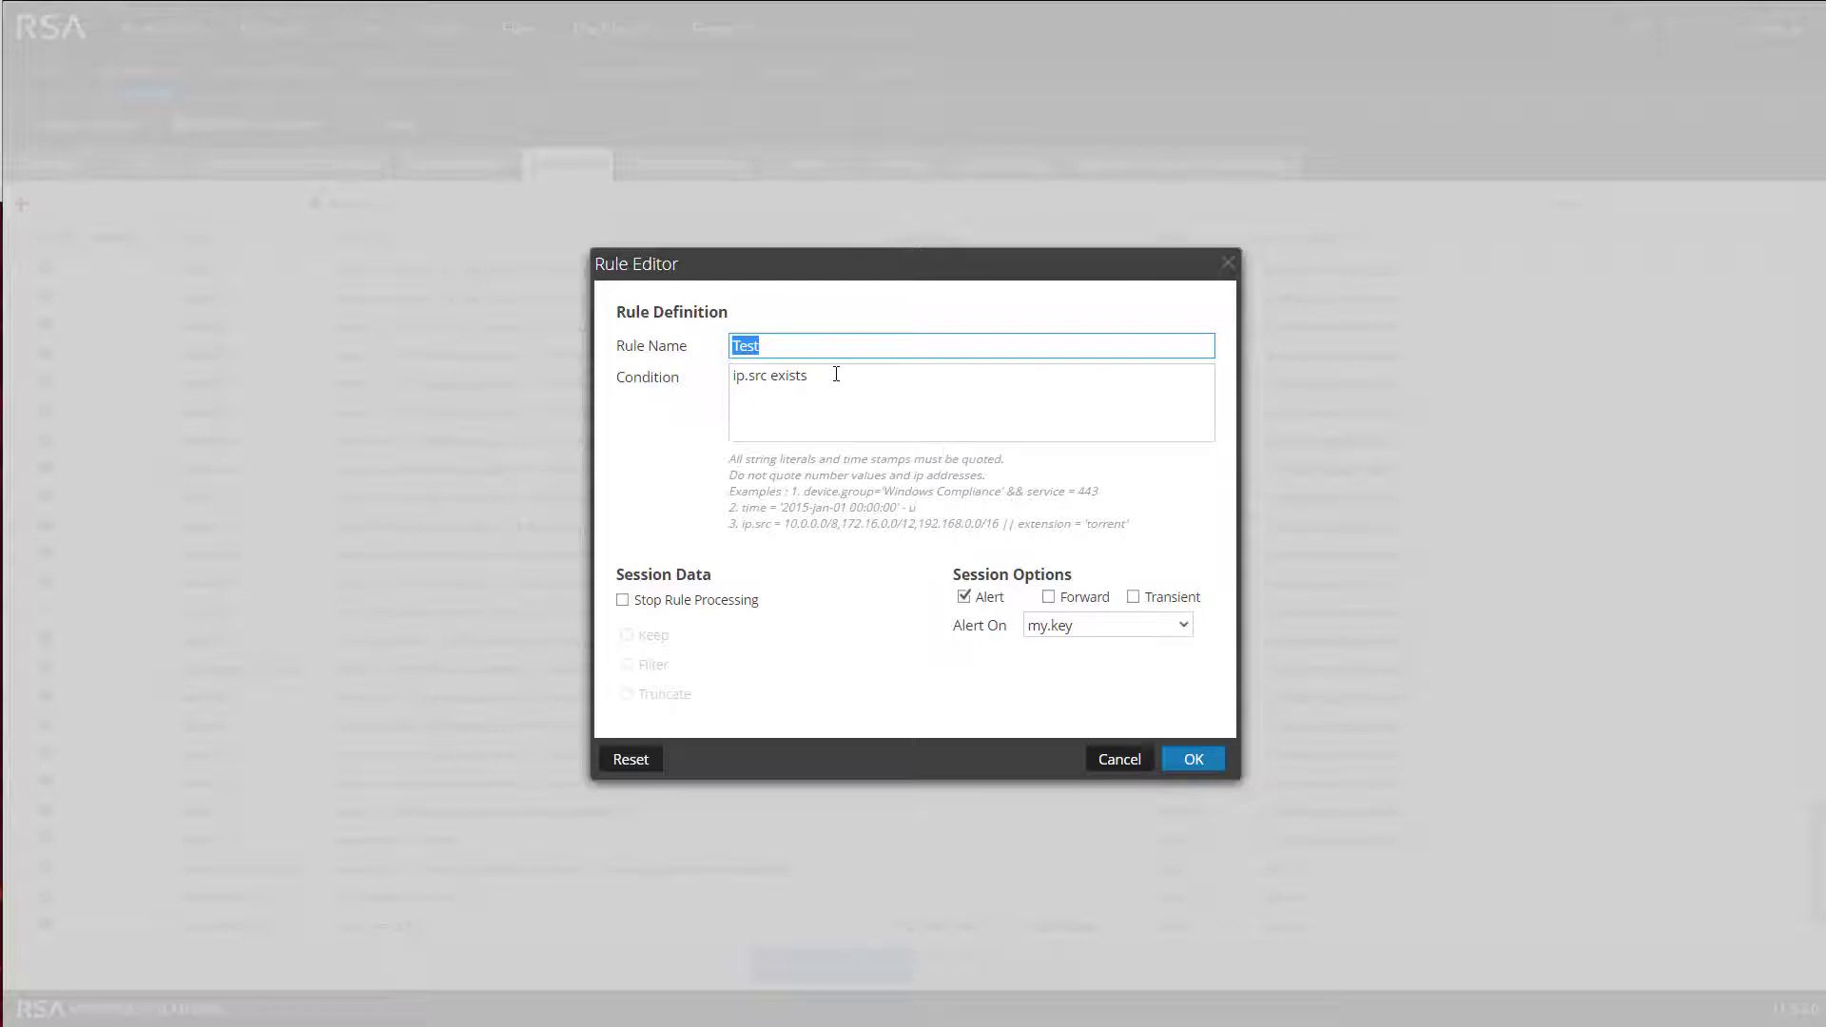
left_click_drag(834, 376, 705, 364)
left_click(949, 378)
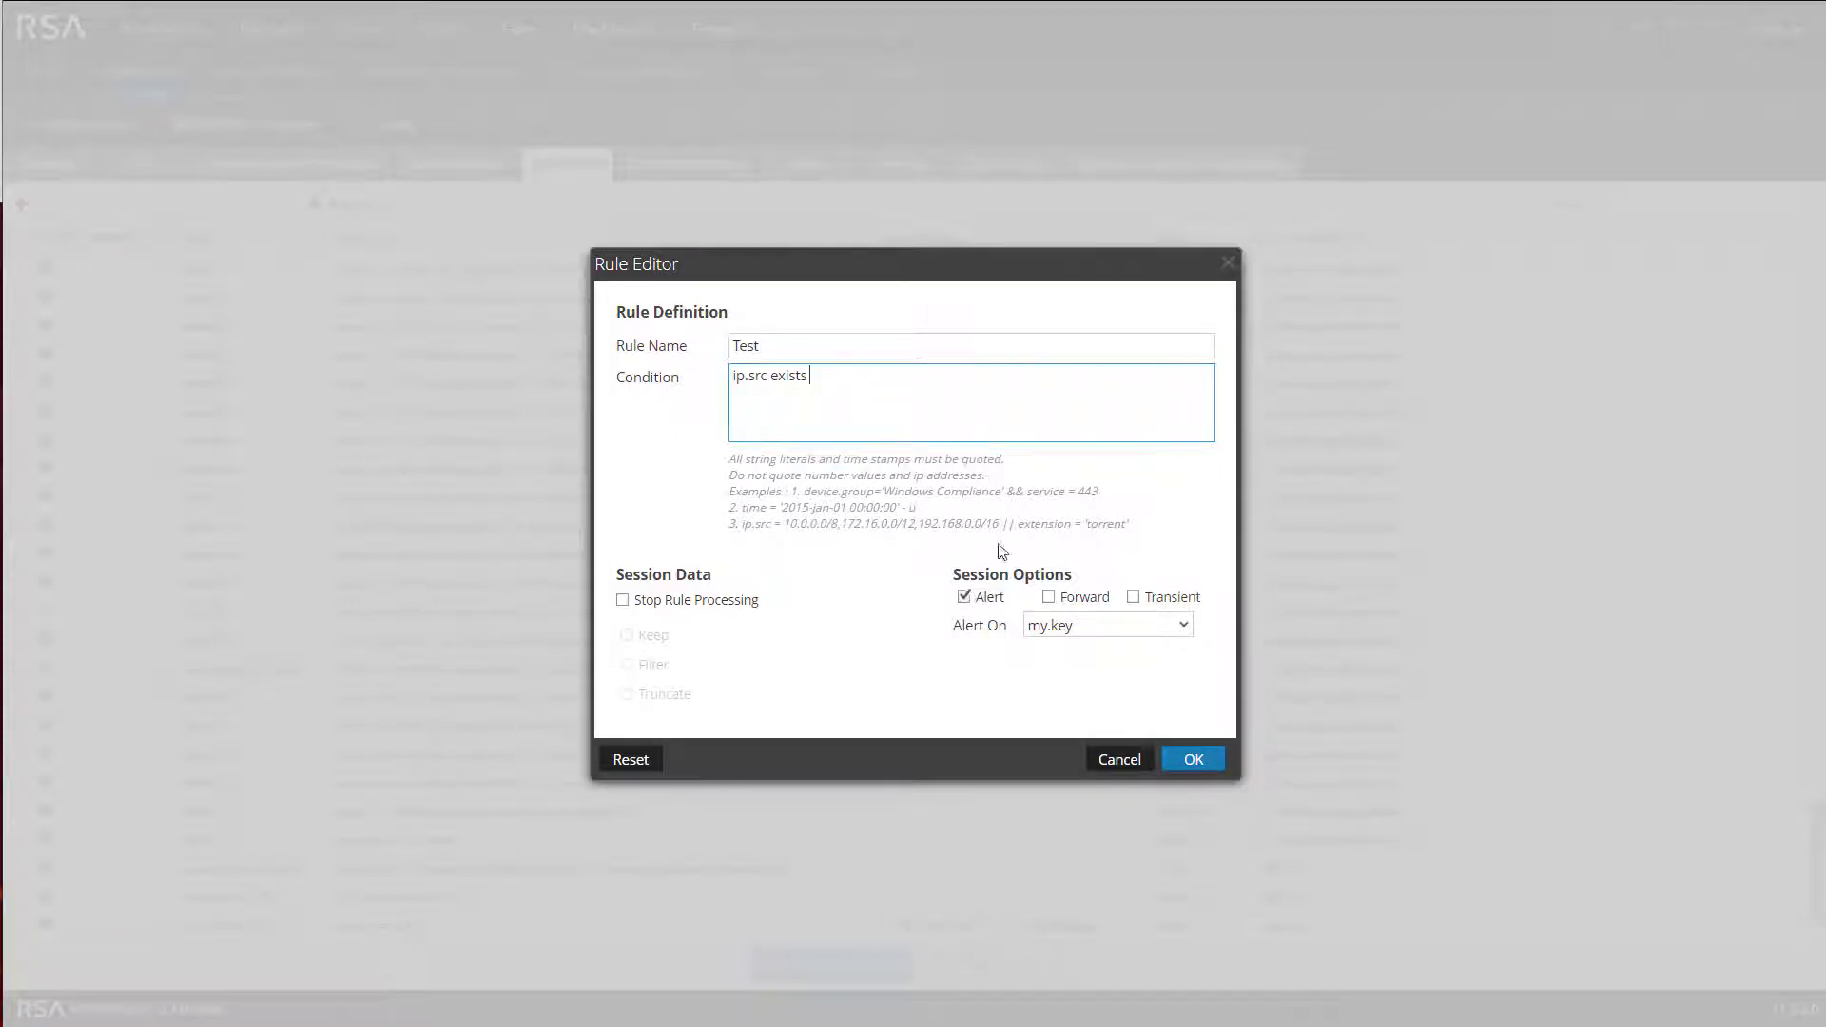
left_click(736, 373)
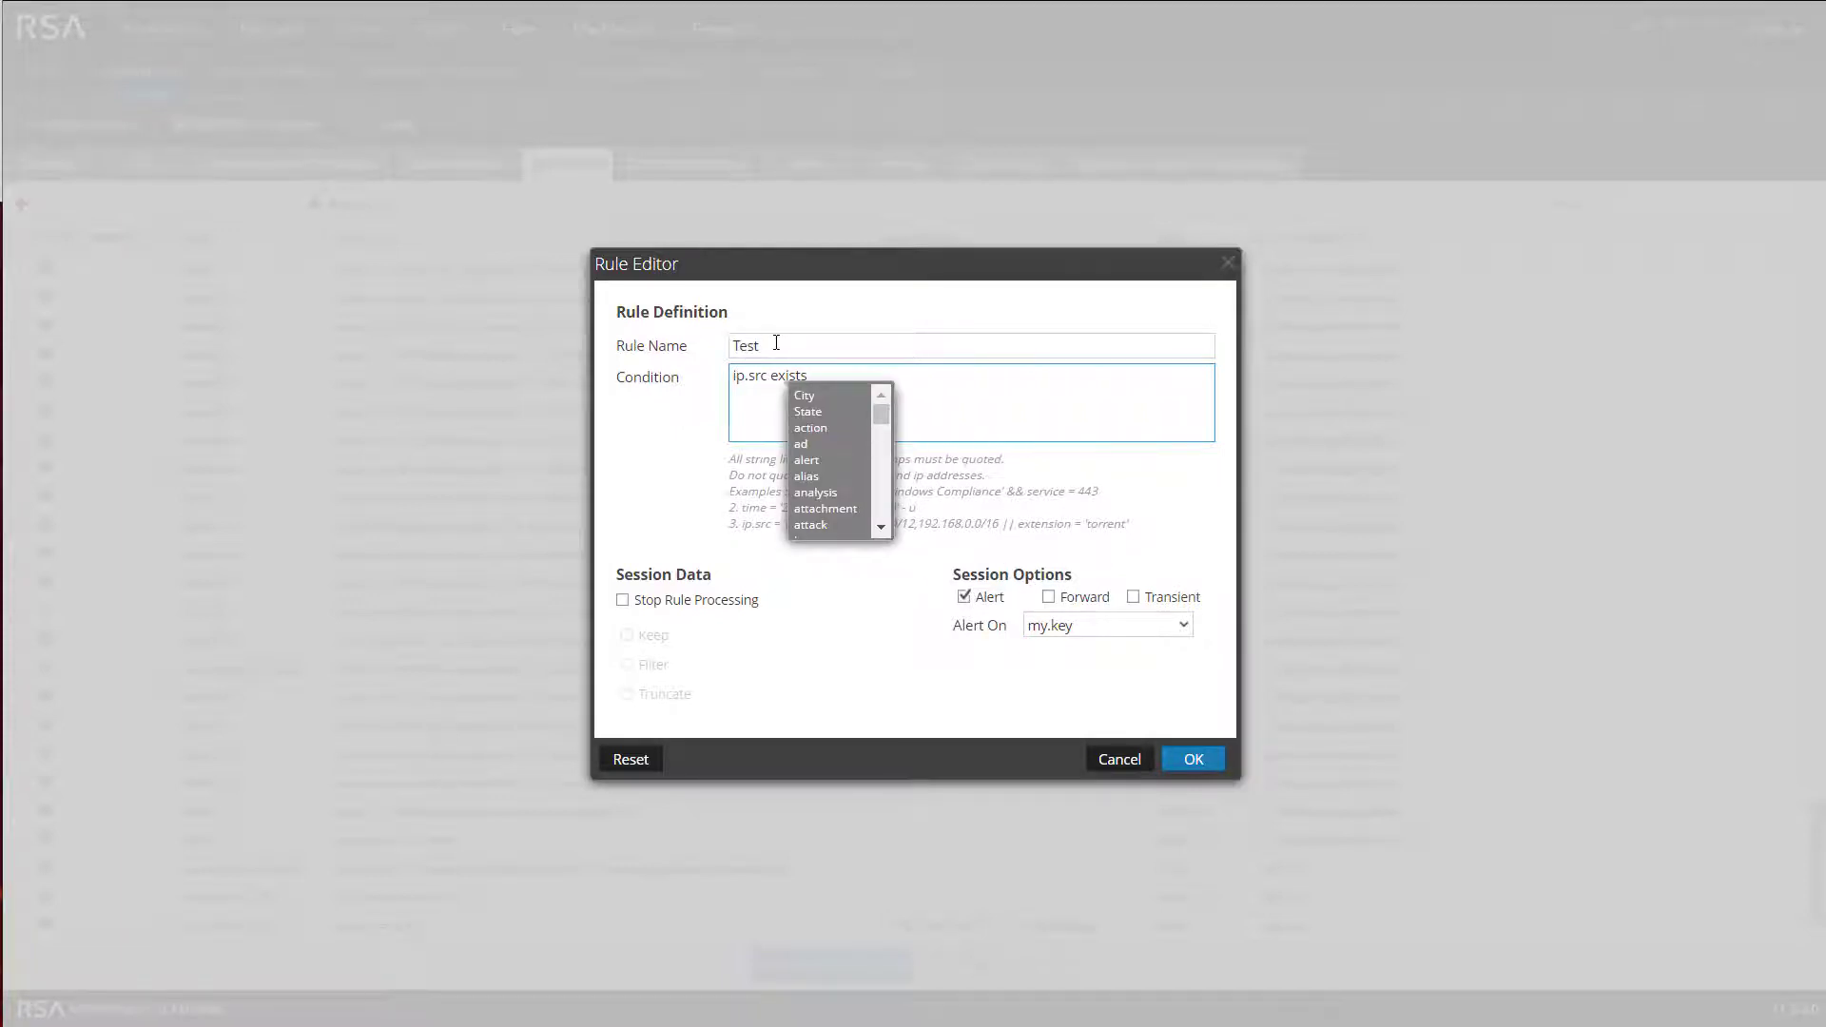
Save the Test rule and apply the rule modifications to the Decoder.
left_click(1194, 761)
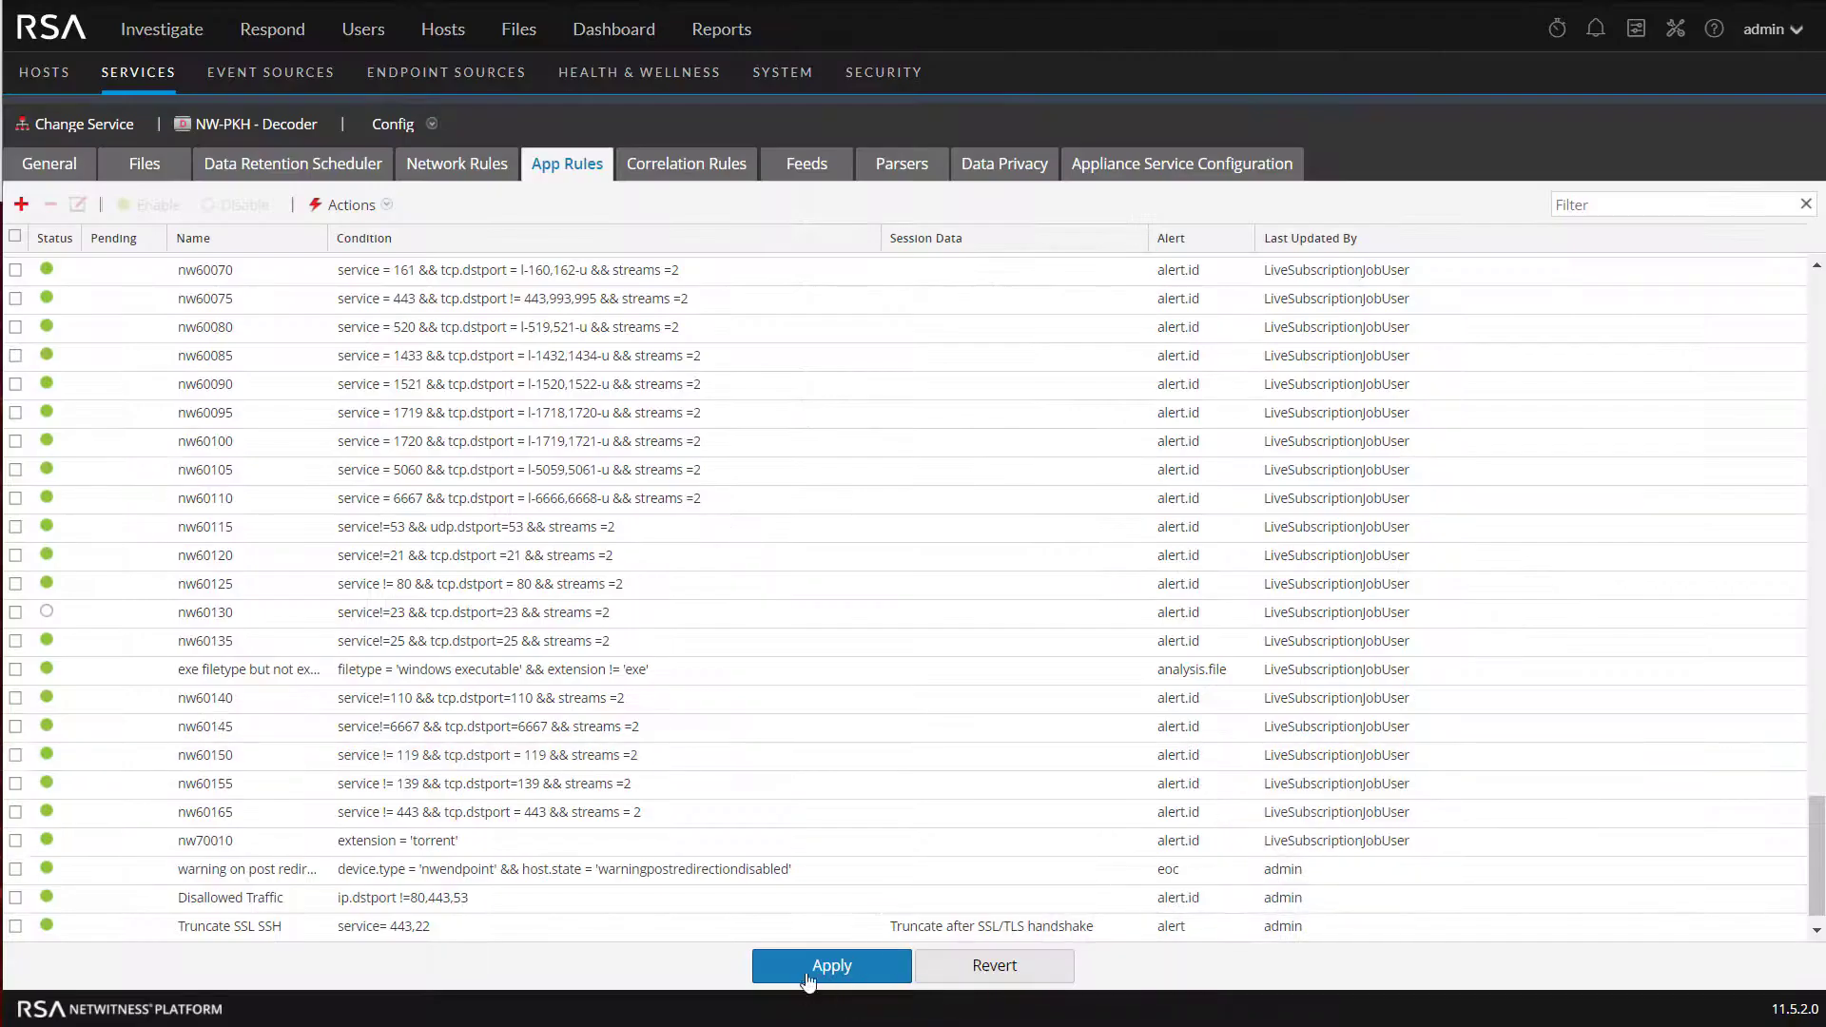
left_click(806, 969)
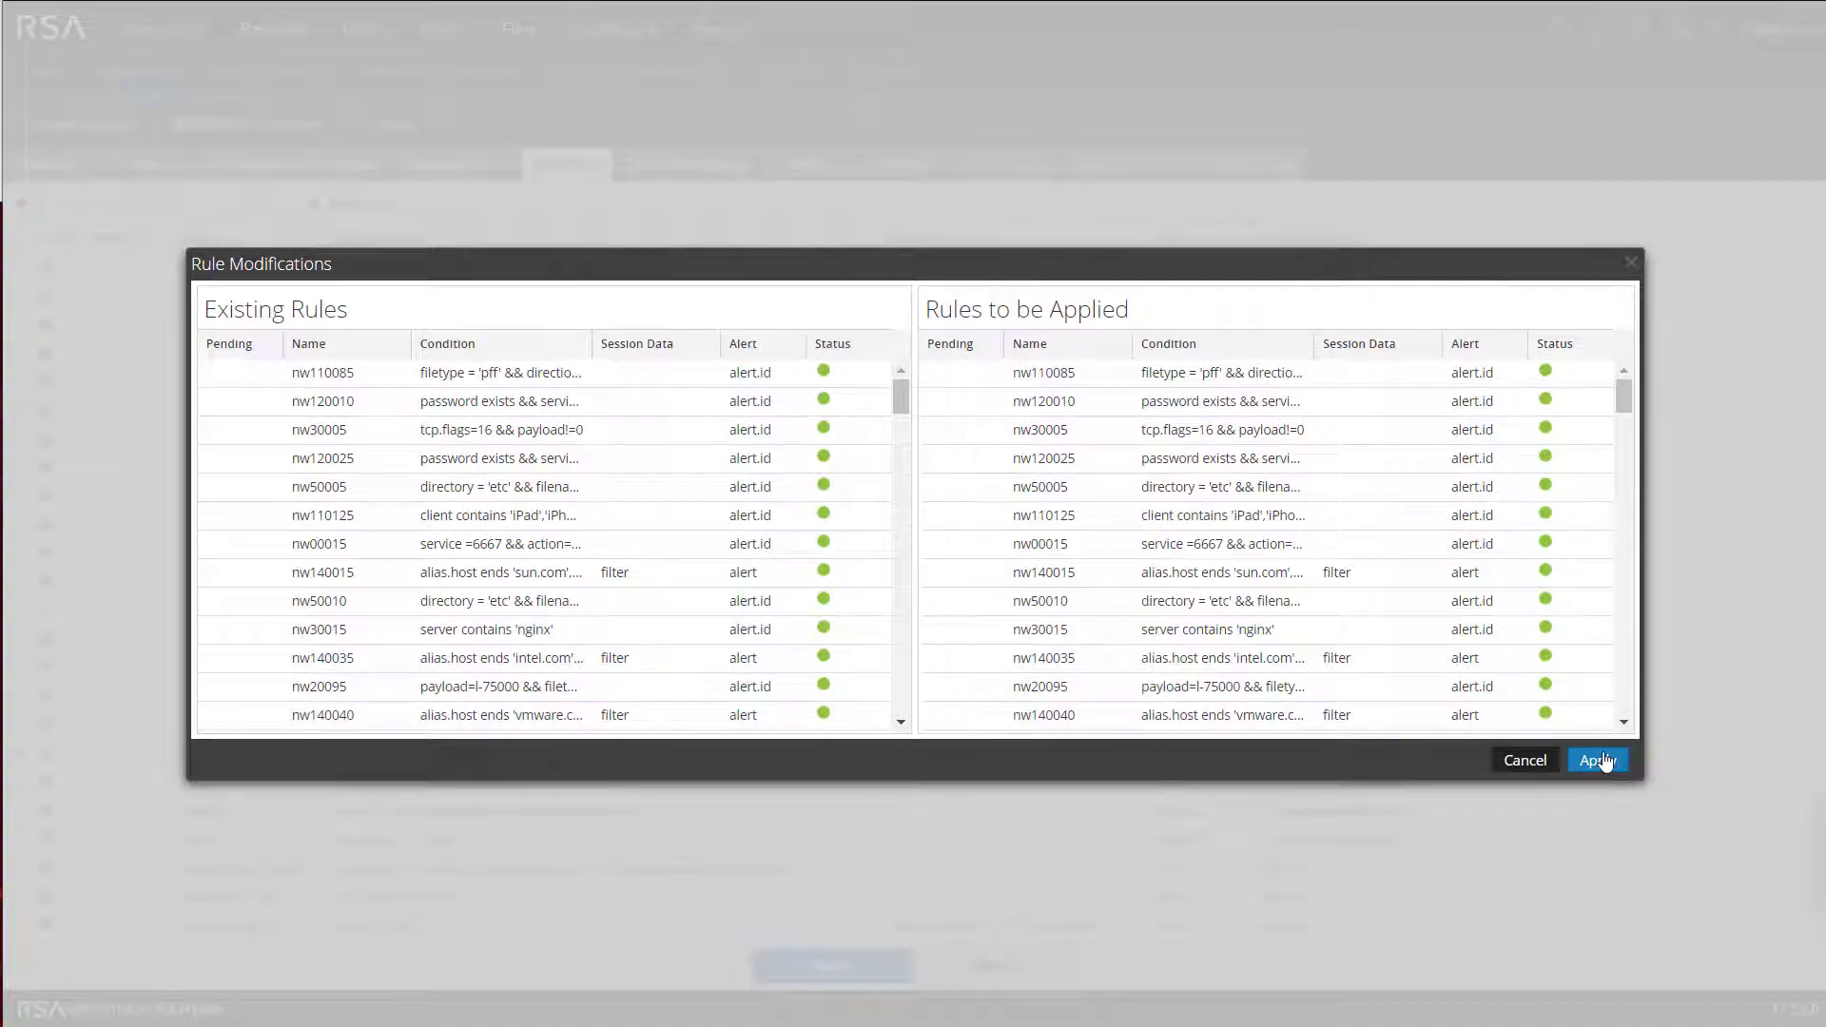
left_click(1603, 760)
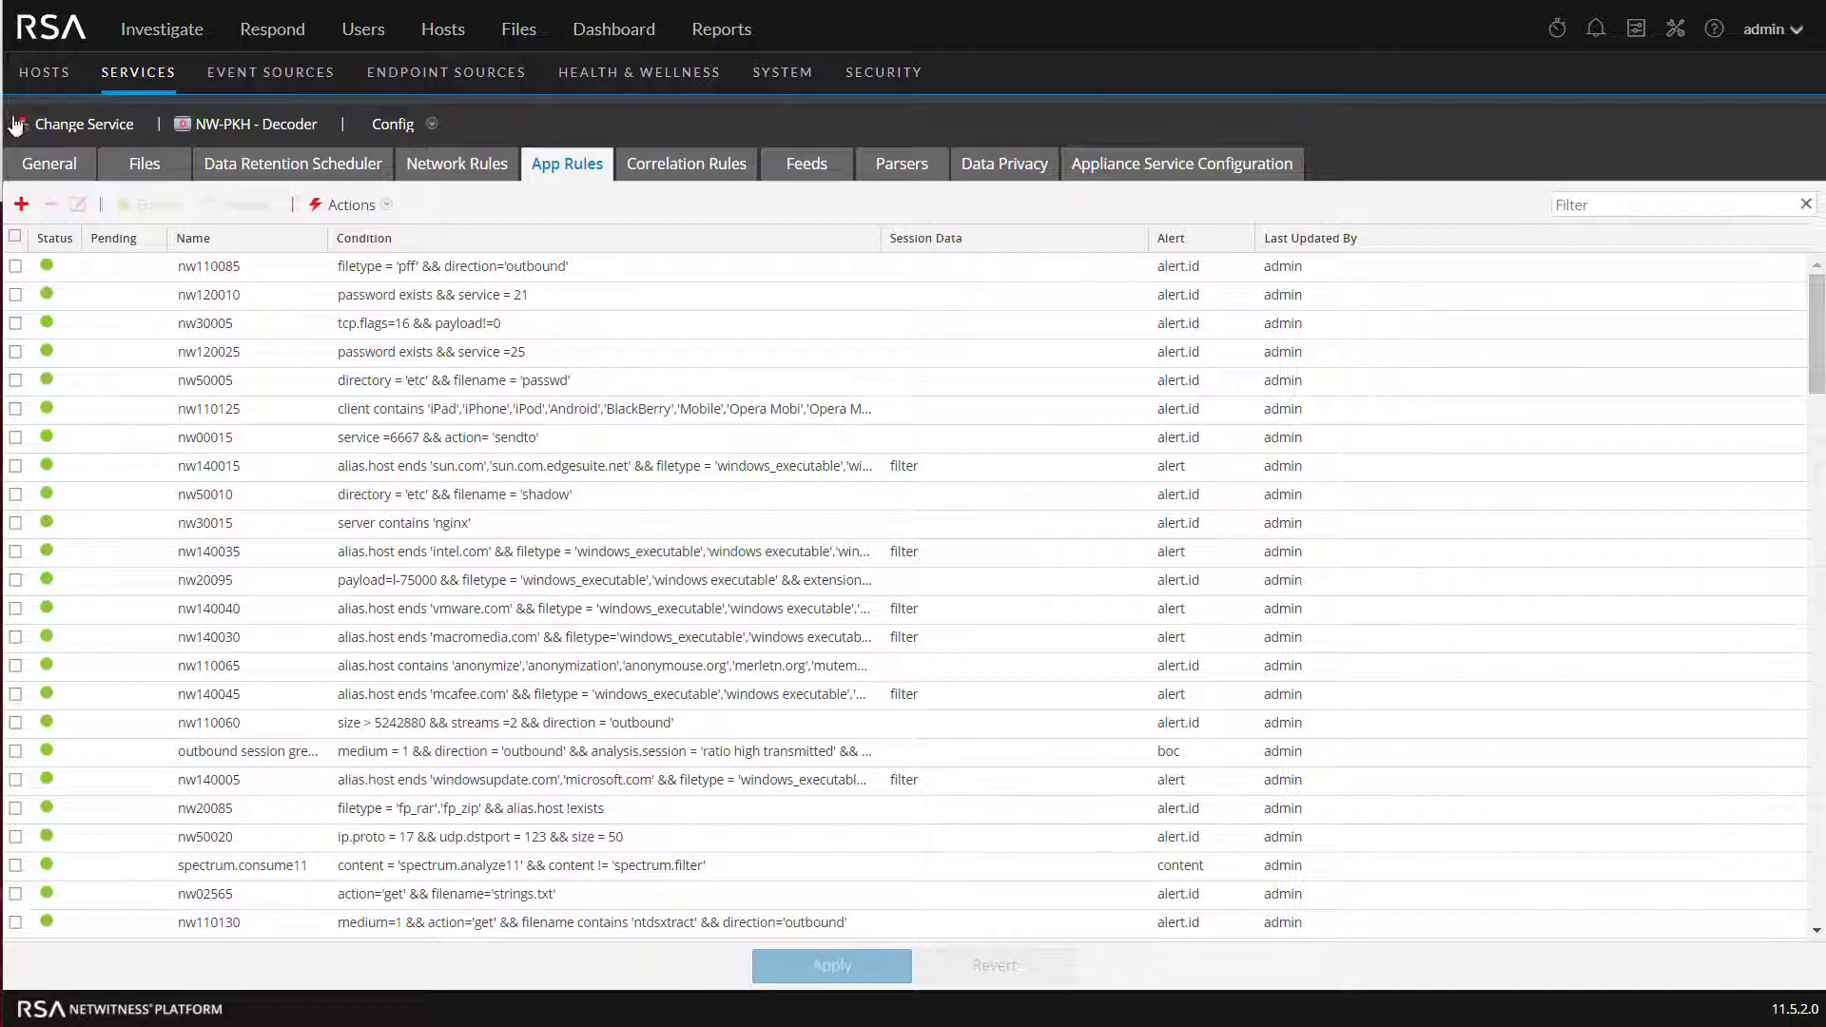
Switch to the configuration view of the NW-PKH Concentrator service.
left_click(76, 126)
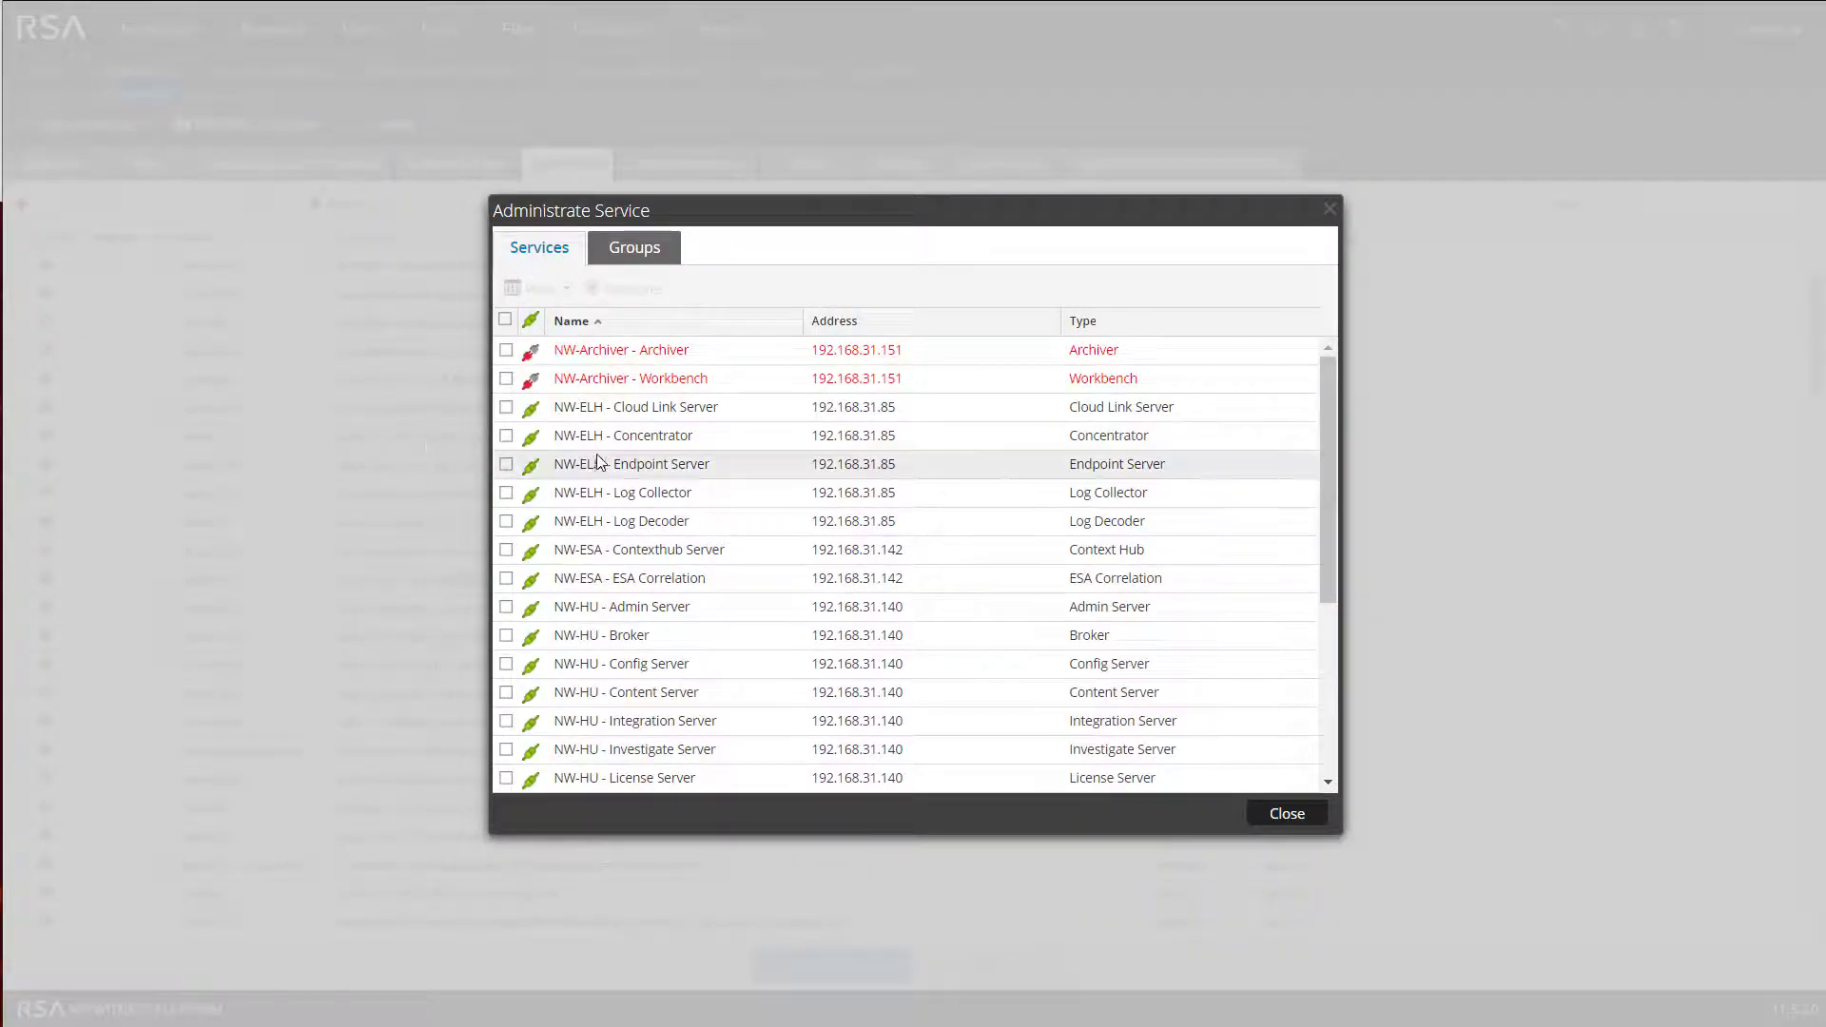
scroll(645, 609, "down", 3)
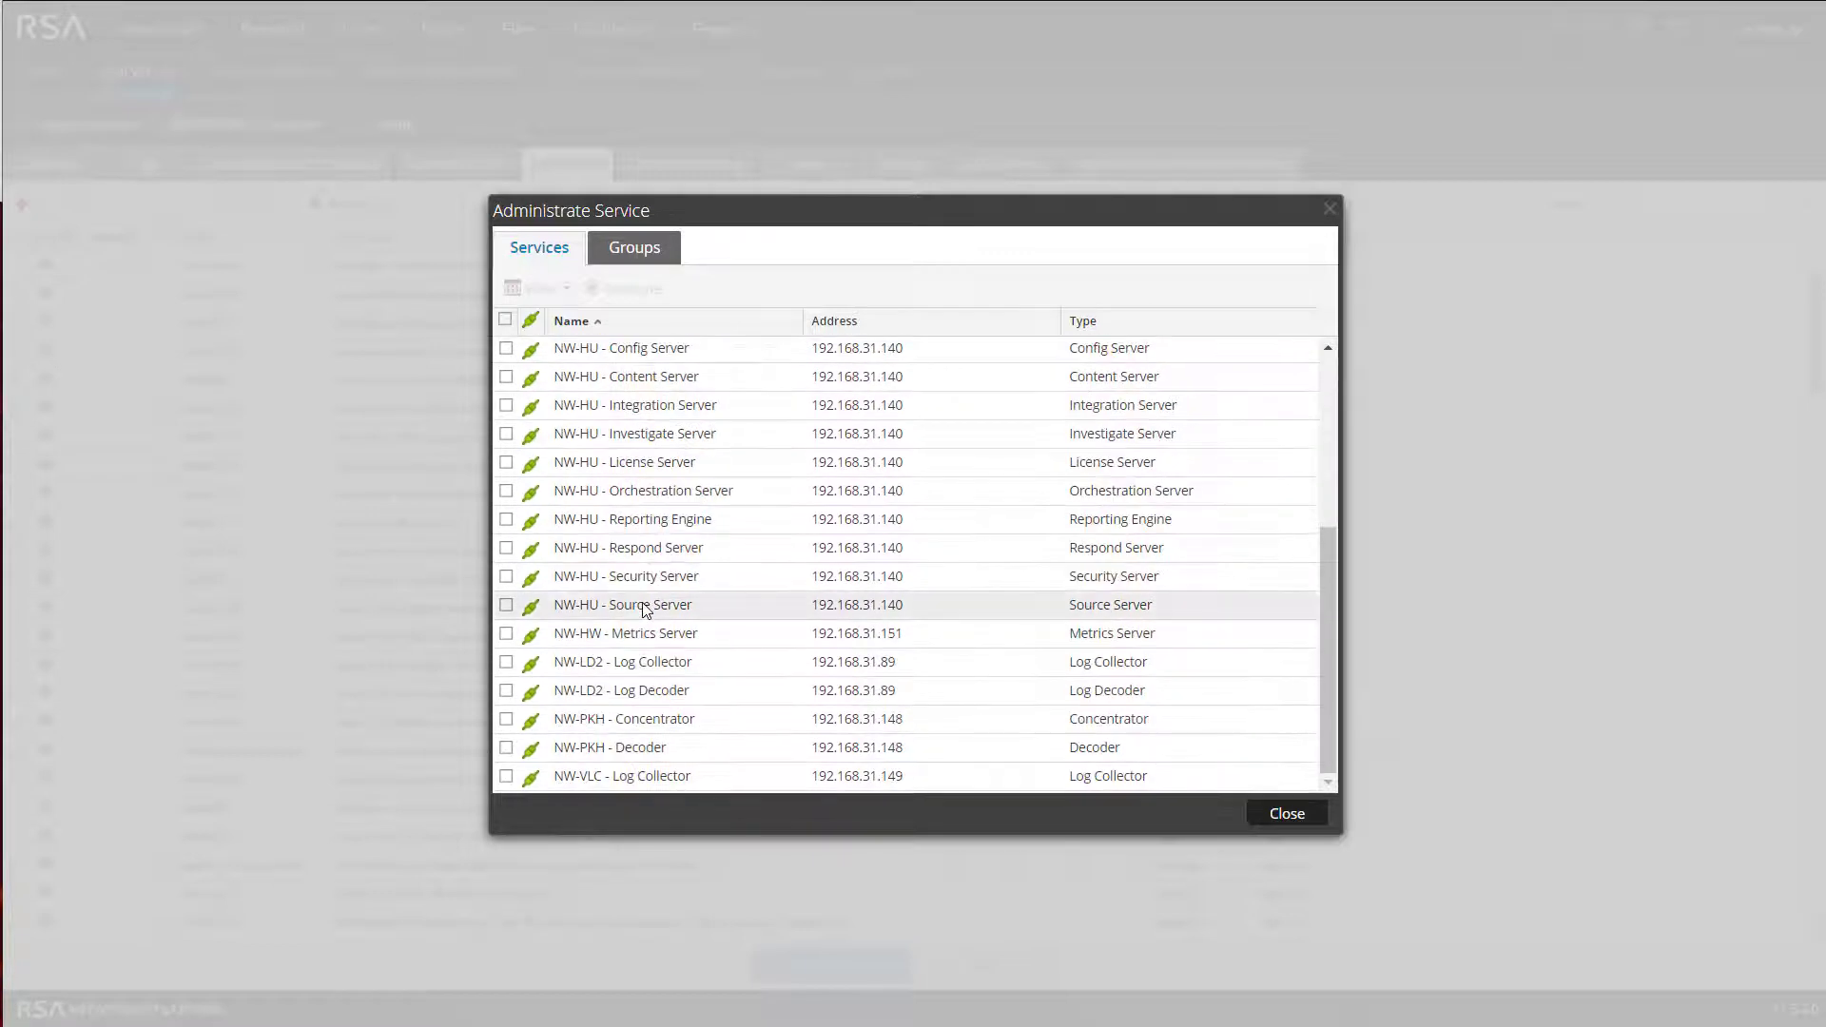
left_click(507, 720)
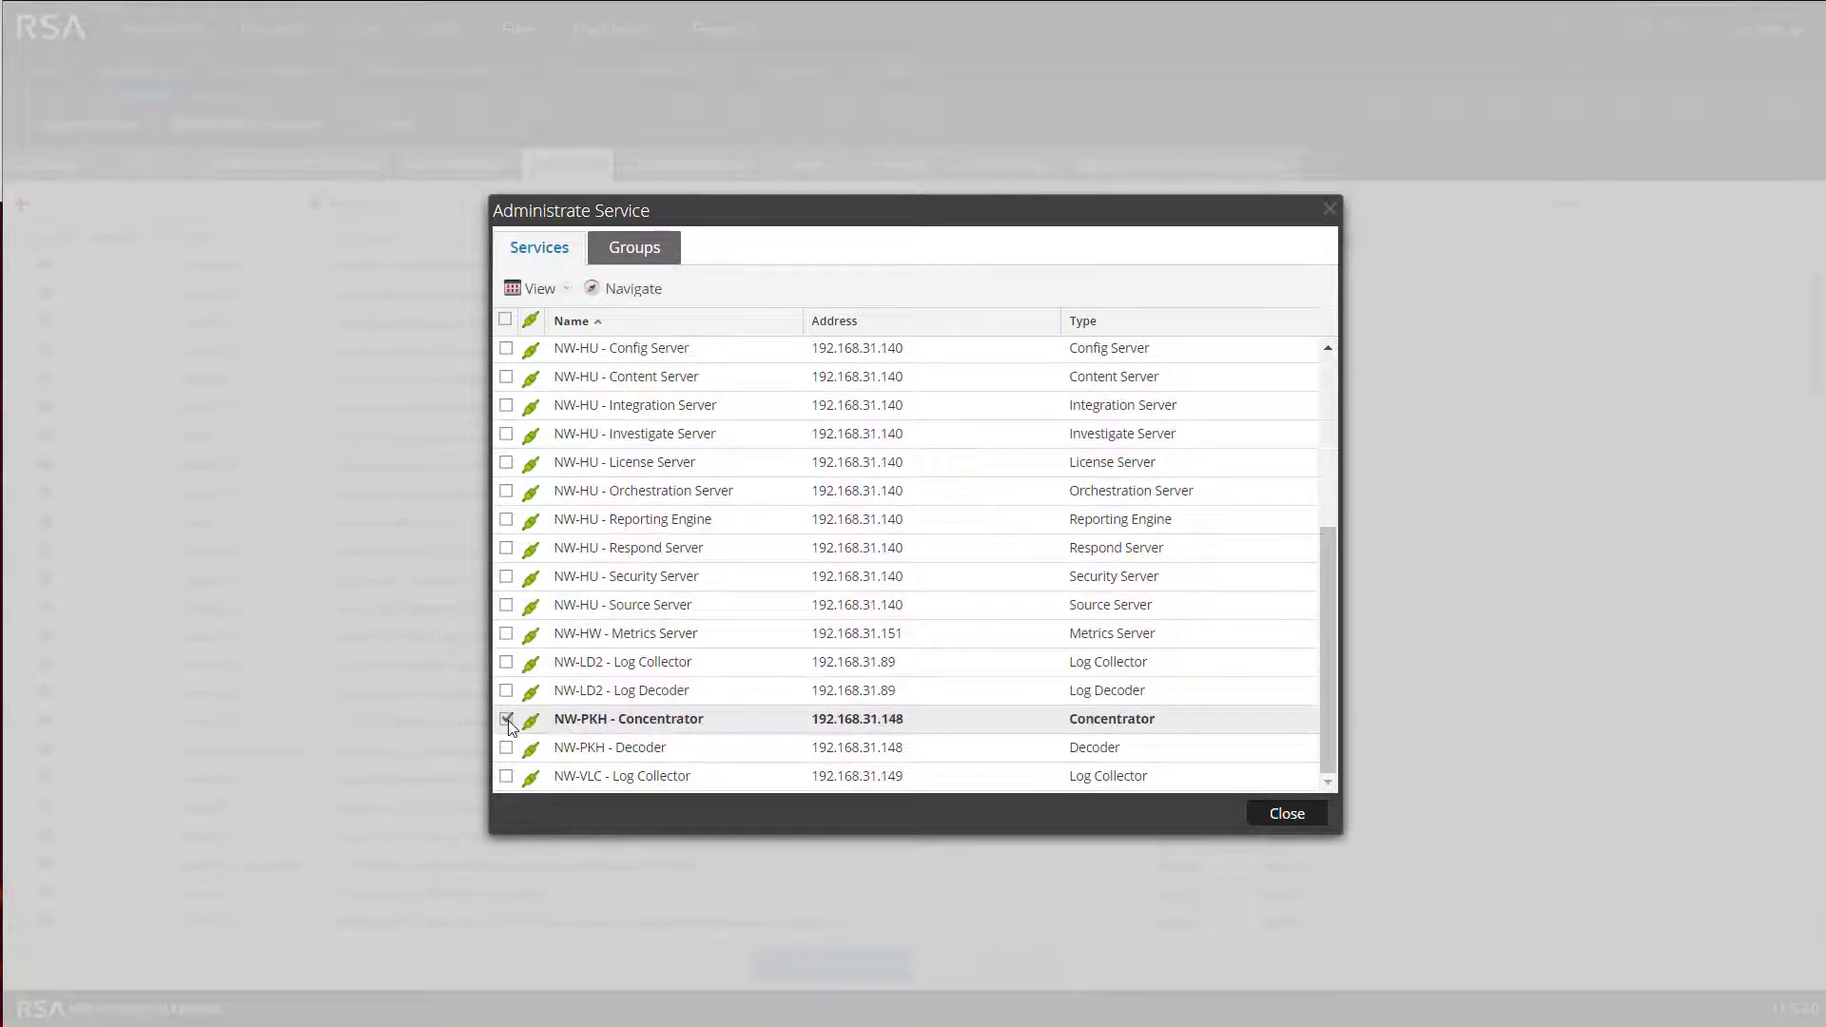
left_click(547, 290)
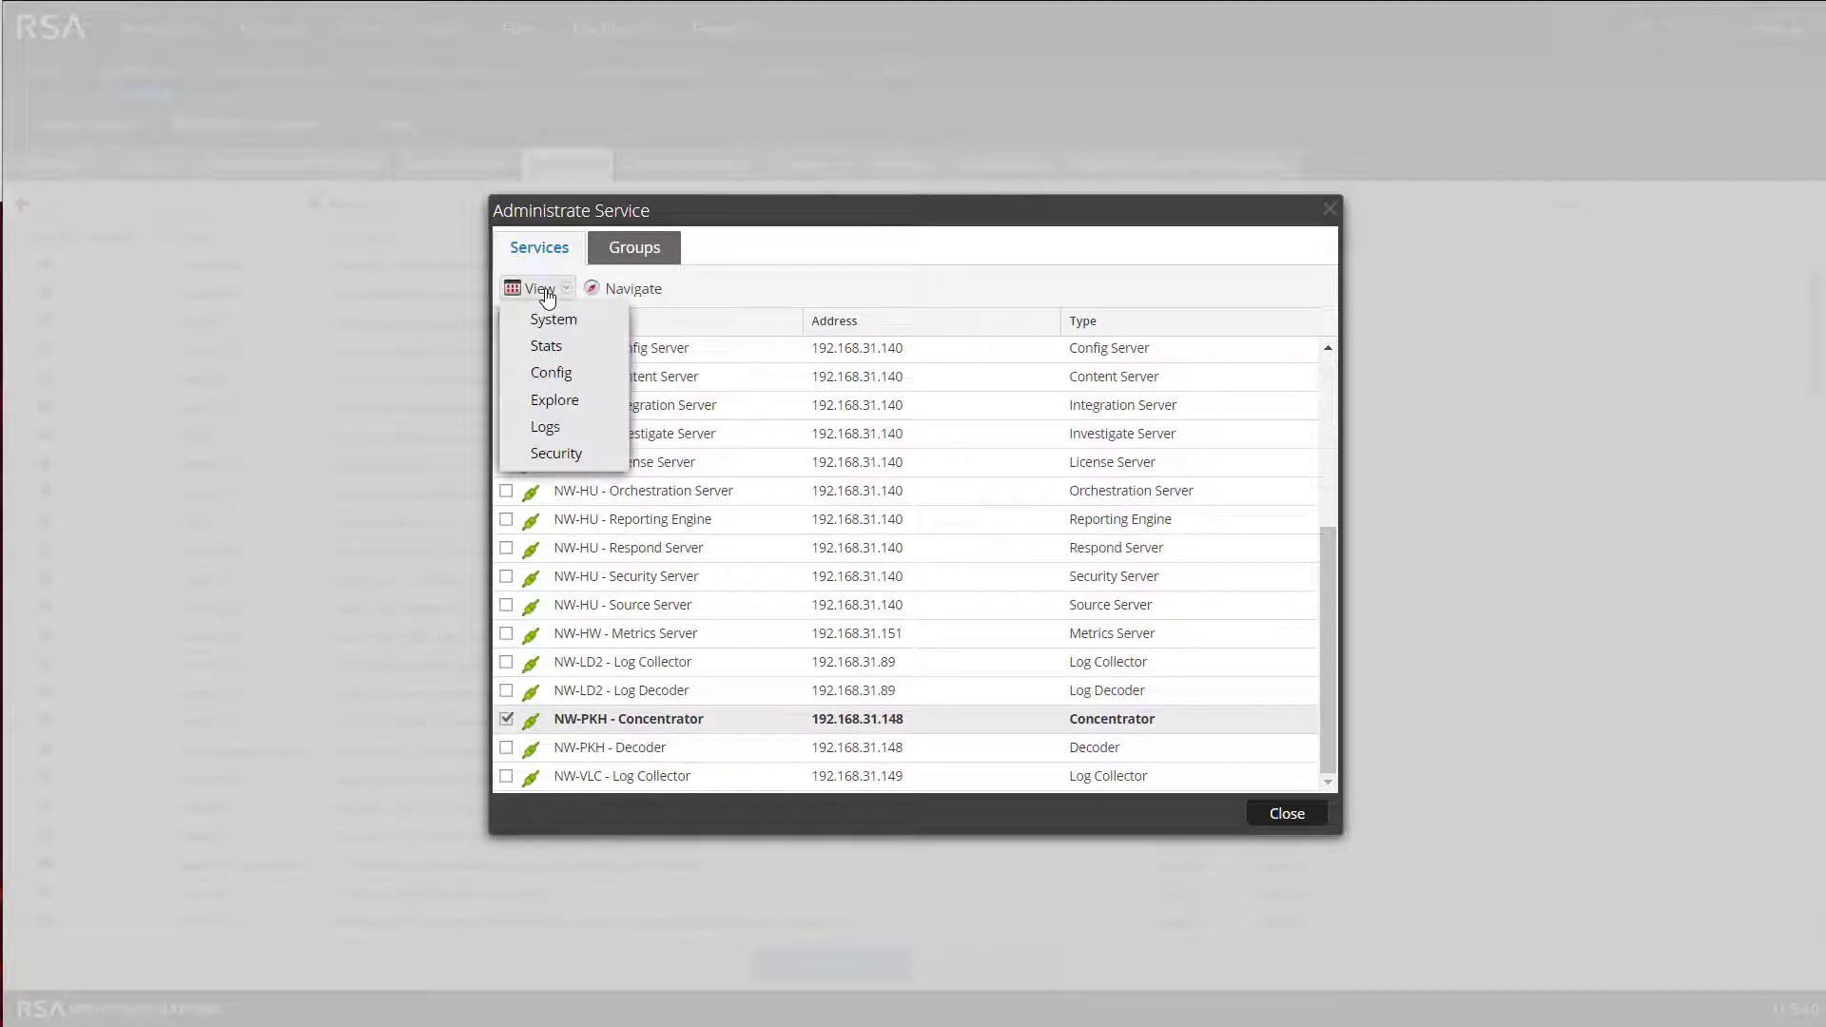
left_click(563, 374)
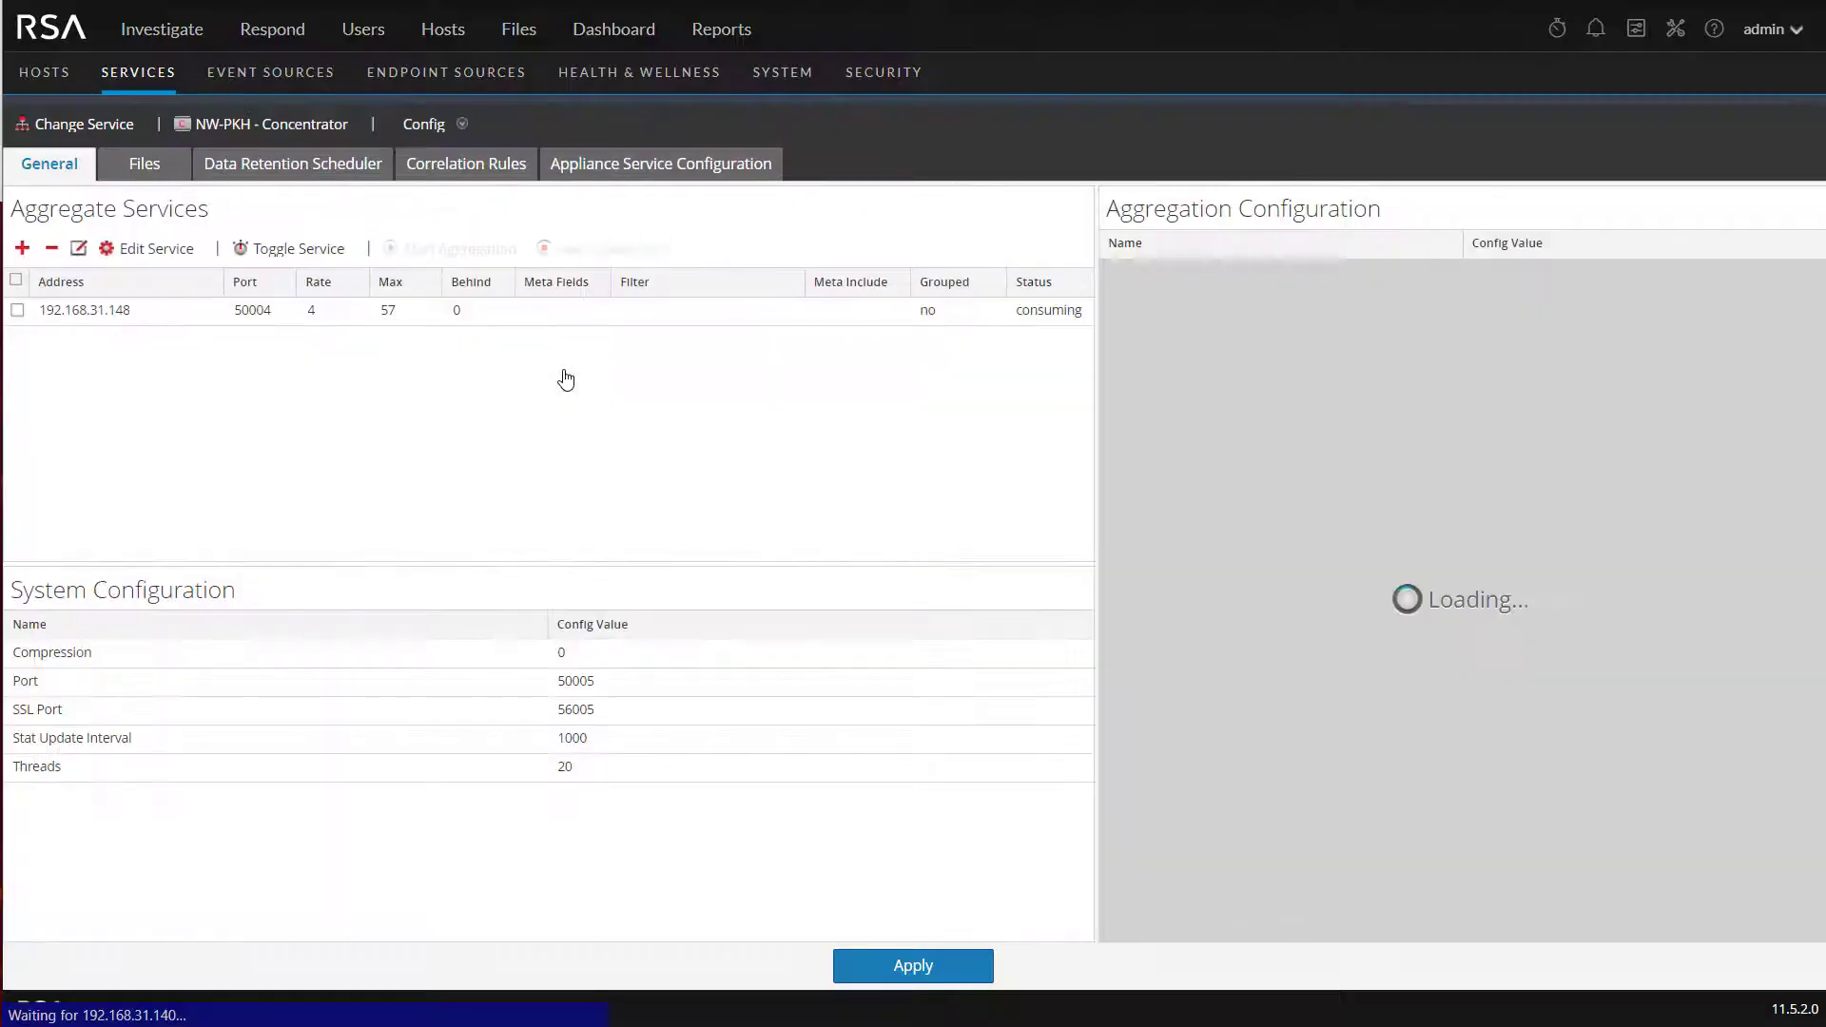
Open the Concentrator's index-concentrator-custom.xml file for editing.
left_click(144, 165)
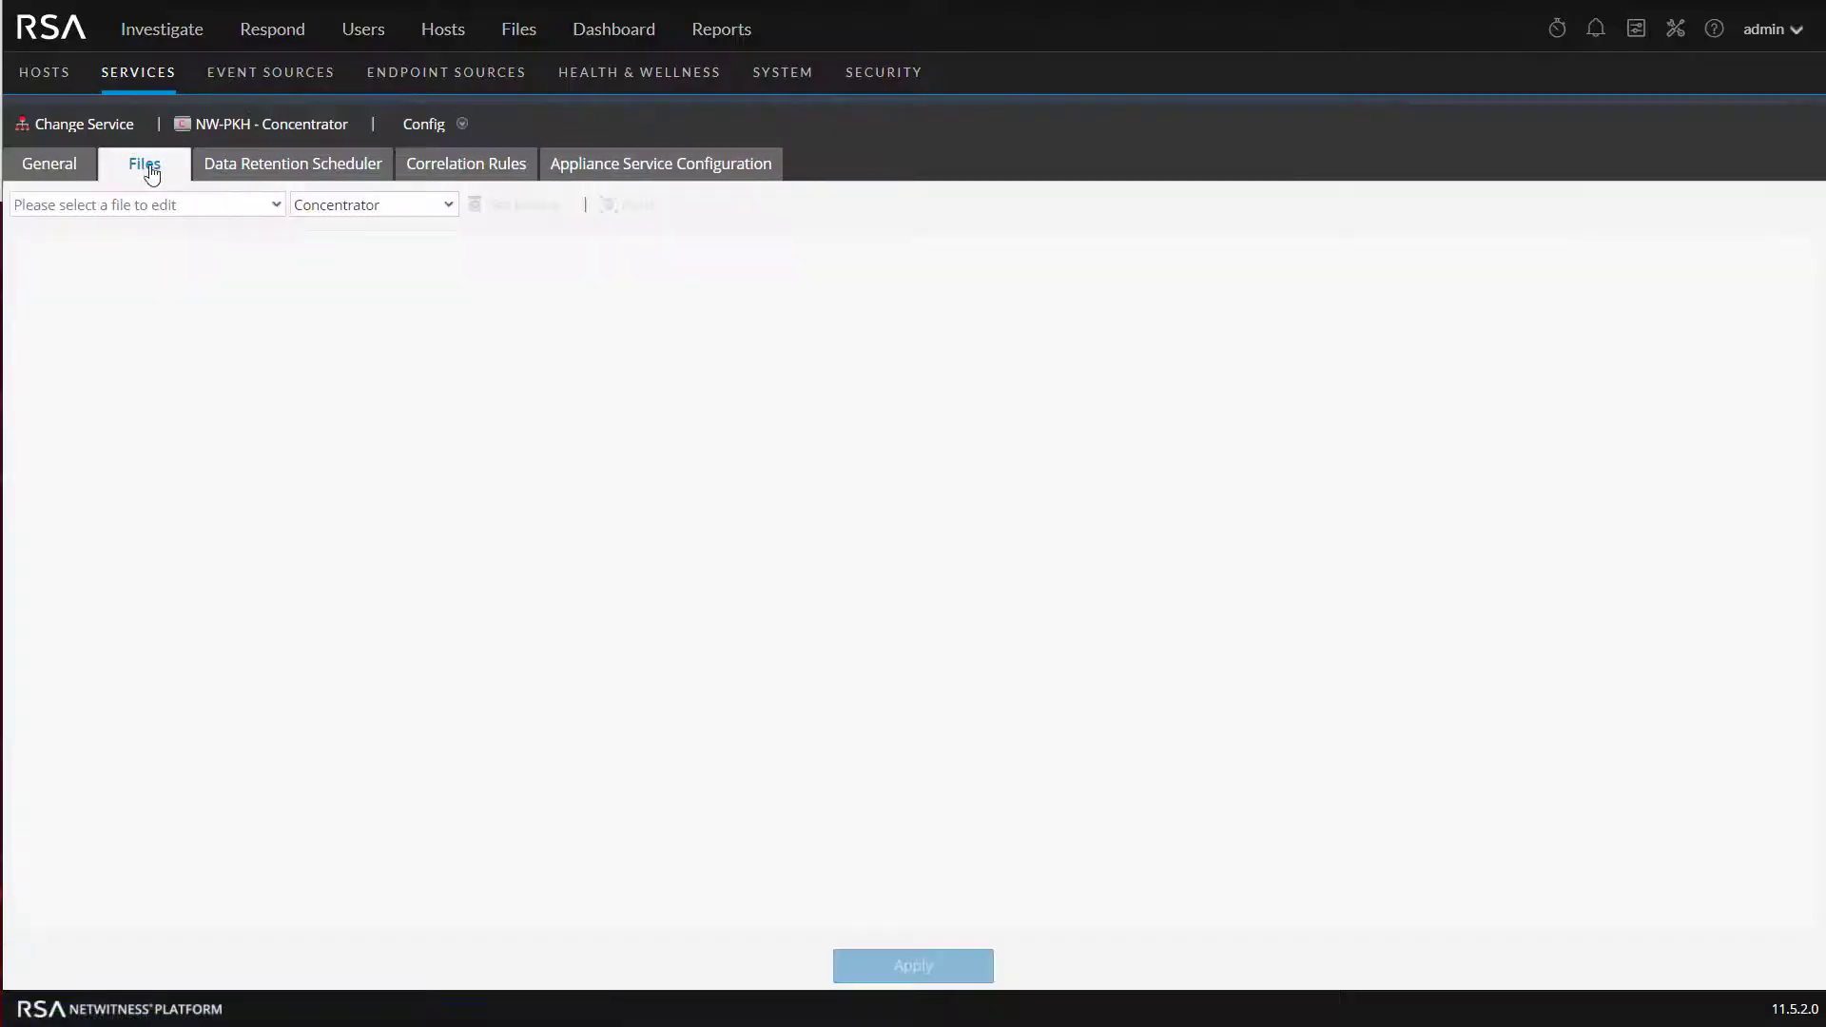
left_click(273, 205)
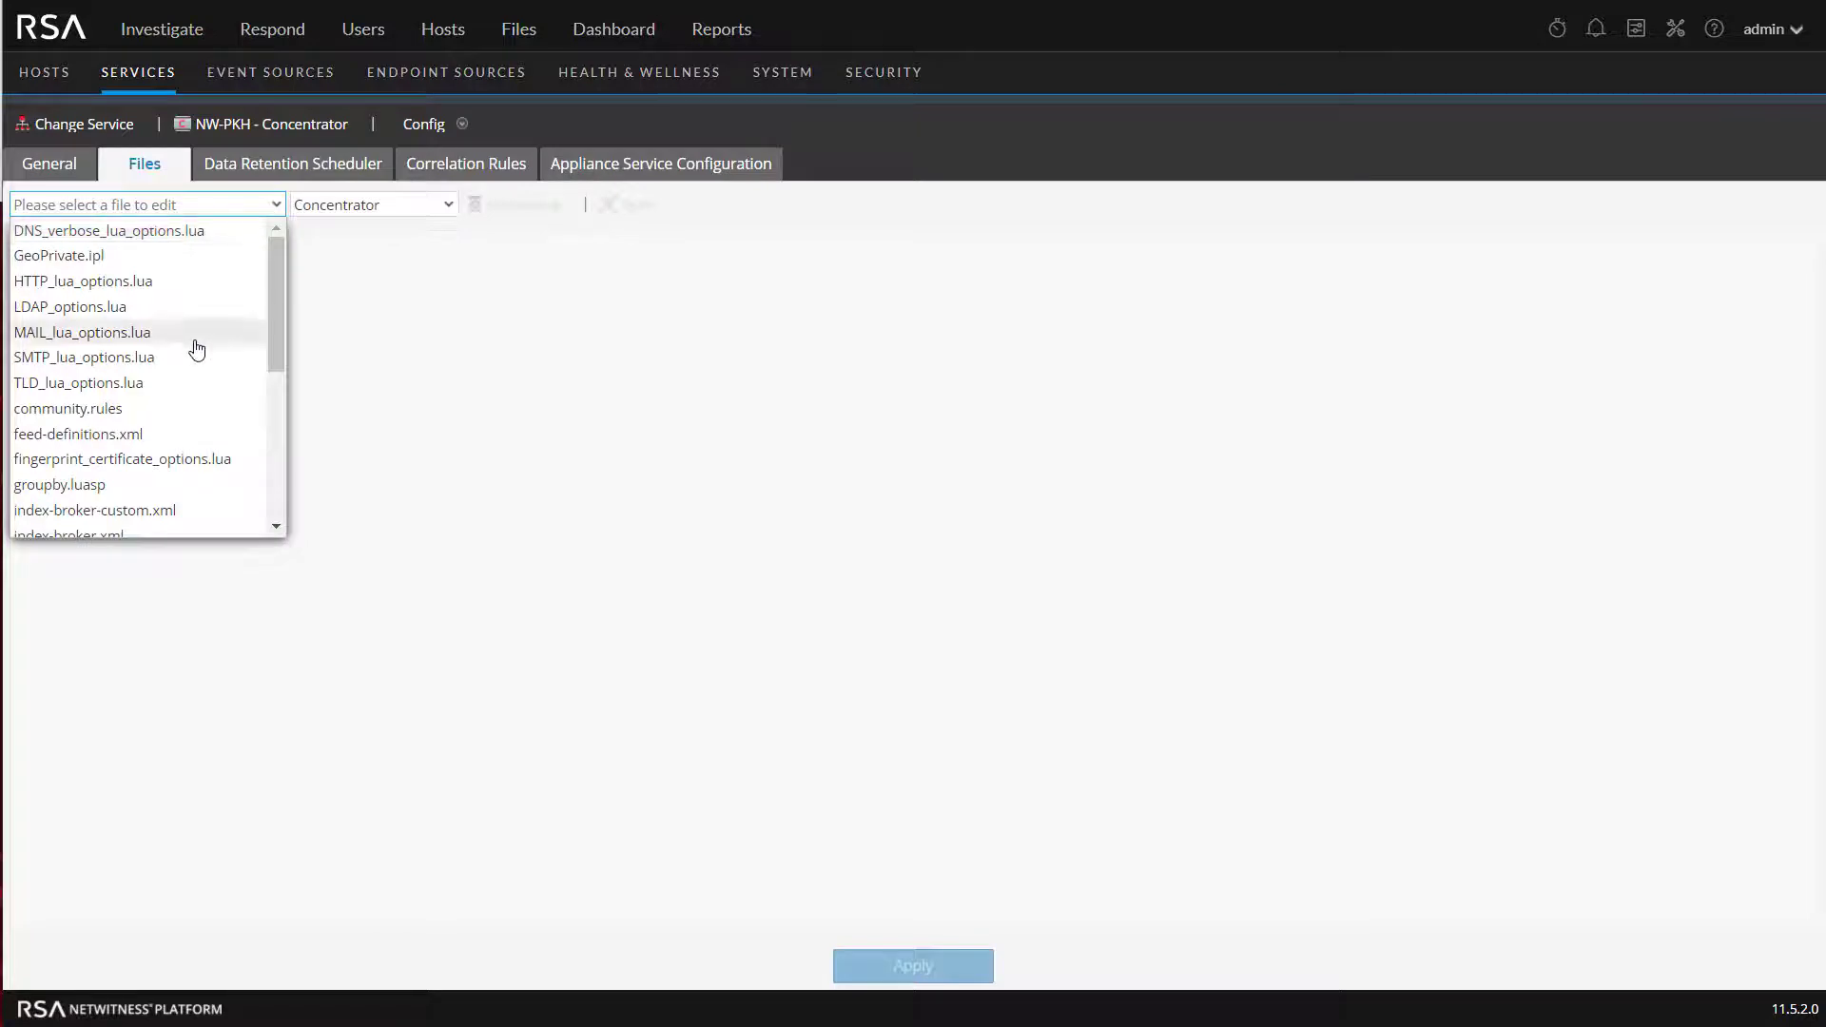
scroll(196, 350, "down", 3)
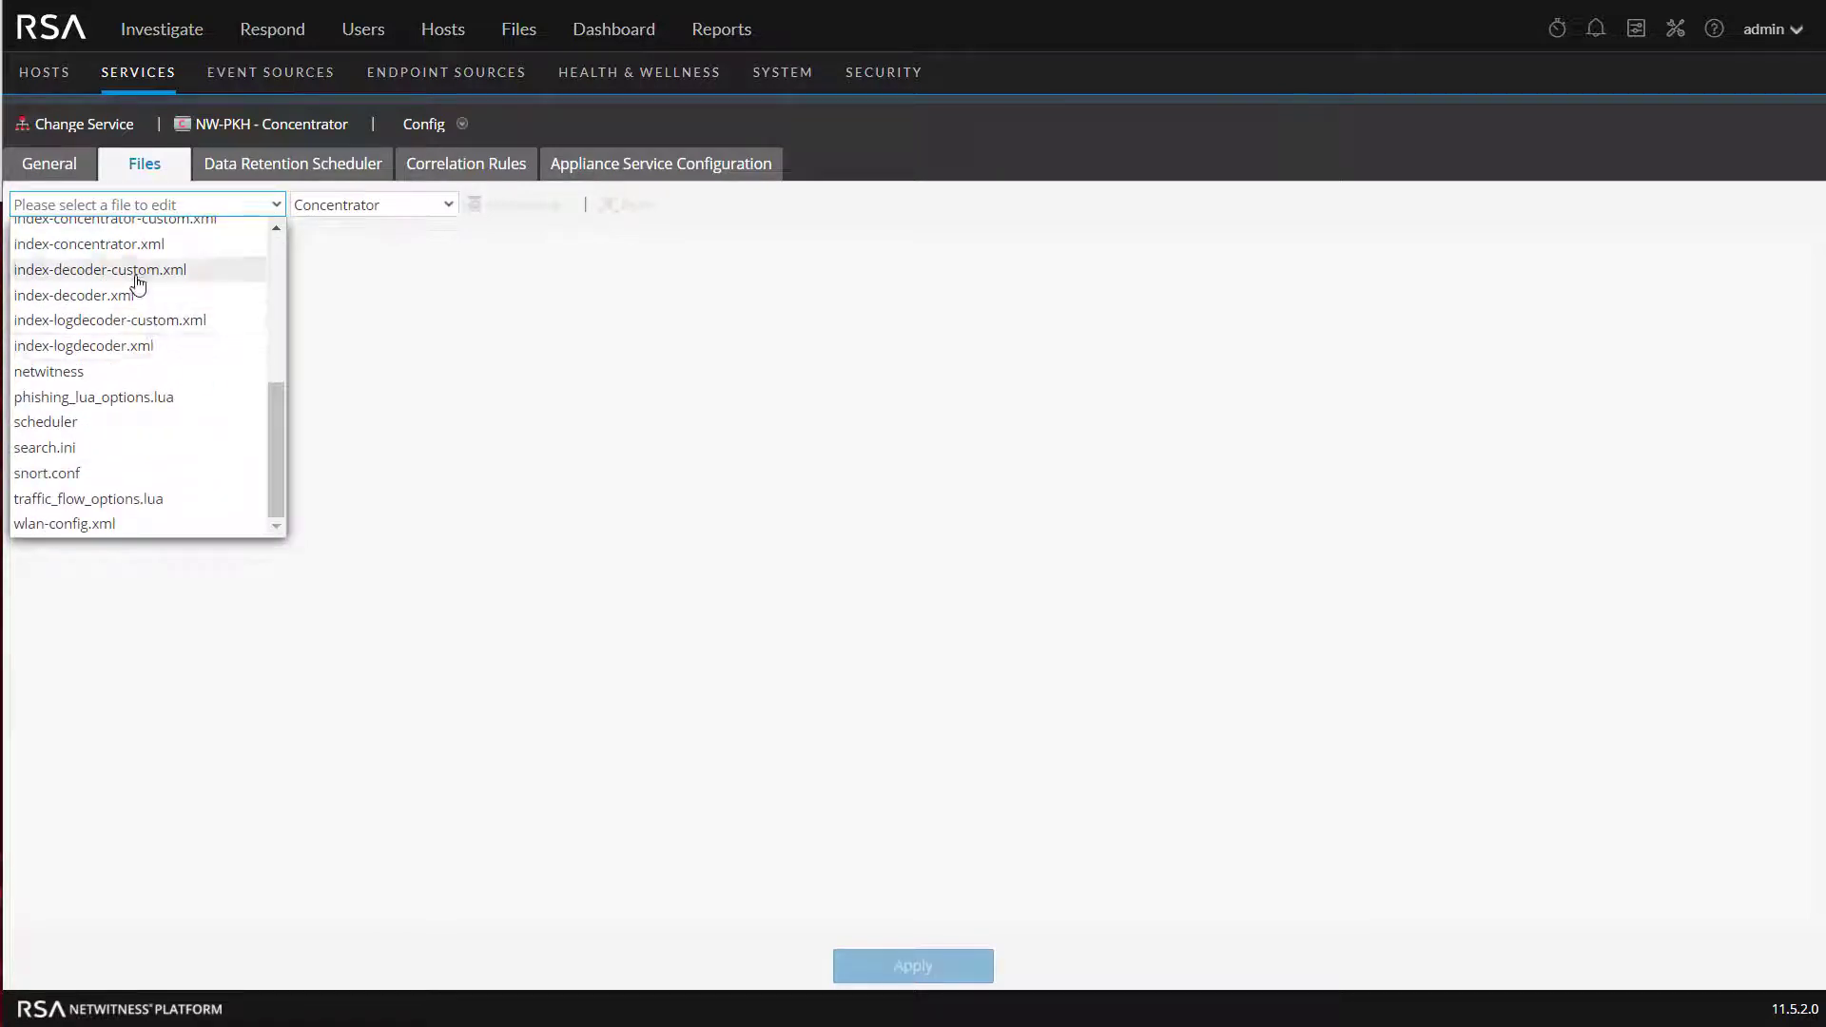
scroll(128, 250, "up", 3)
left_click(133, 339)
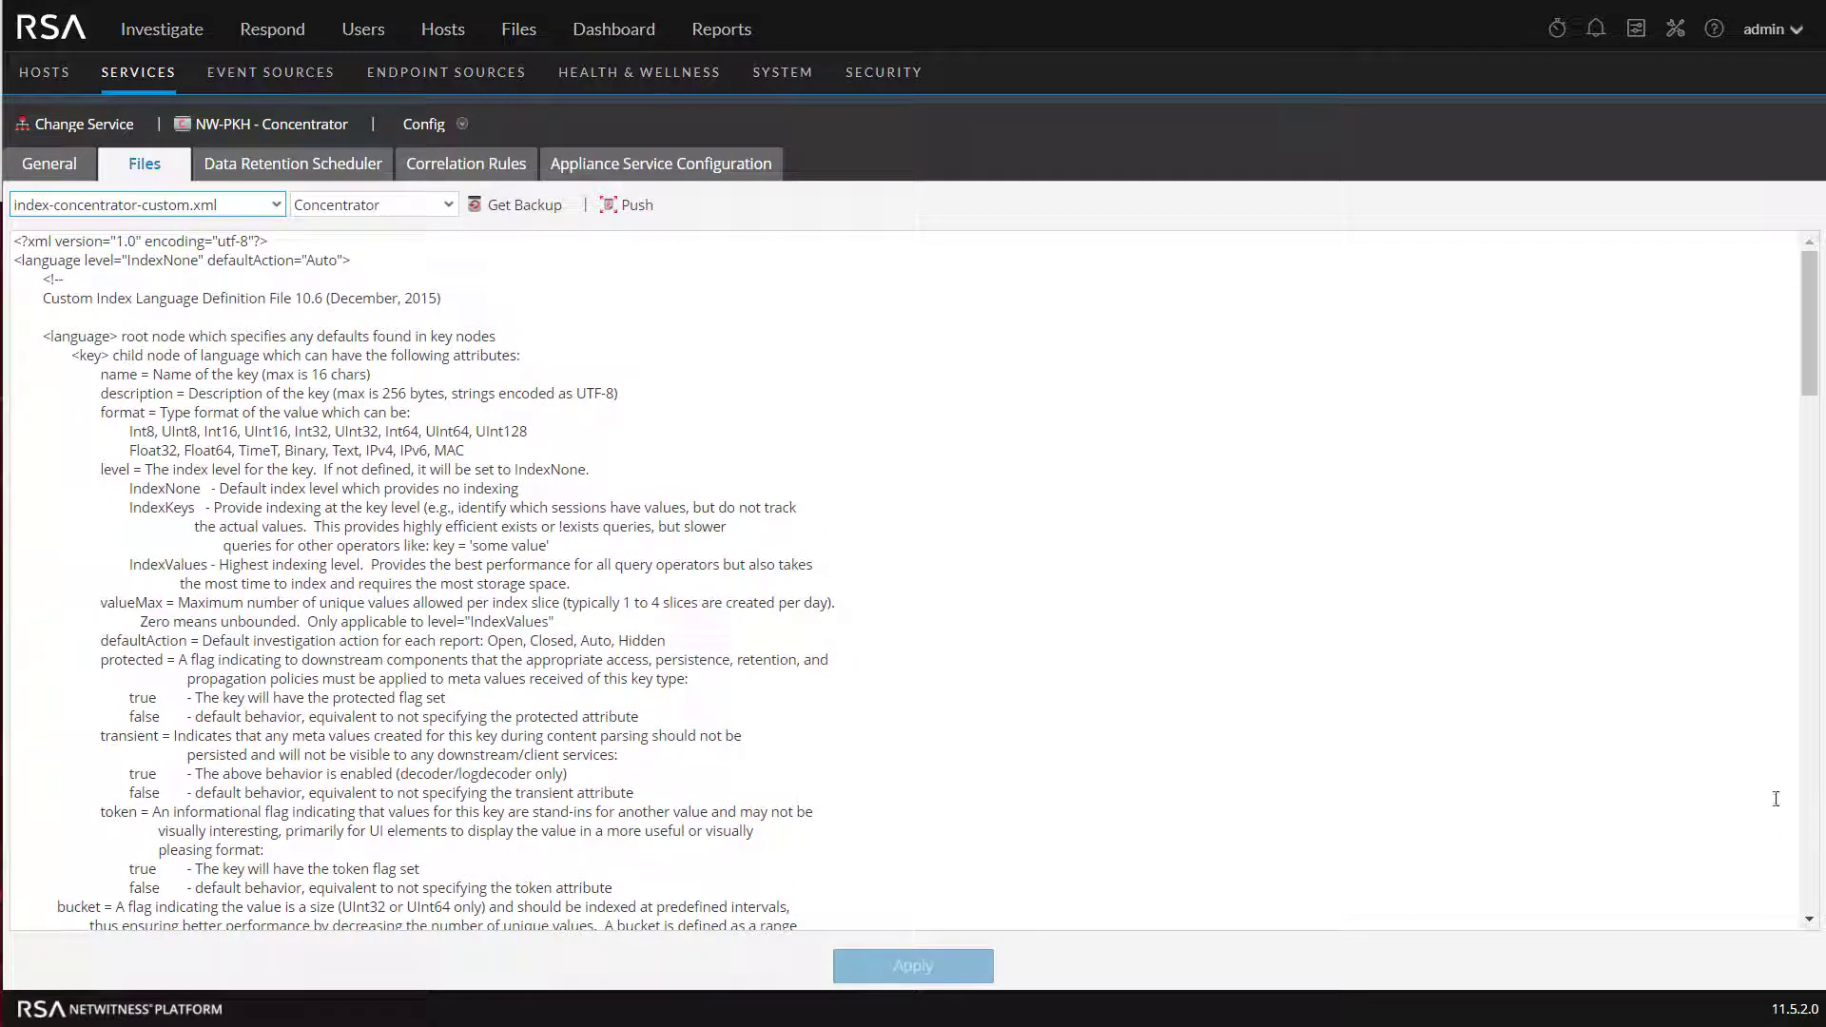
Duplicate the Risk Number key line below the last key entry, just before the closing language tag.
scroll(1426, 694, "down", 20)
scroll(1450, 672, "up", 2)
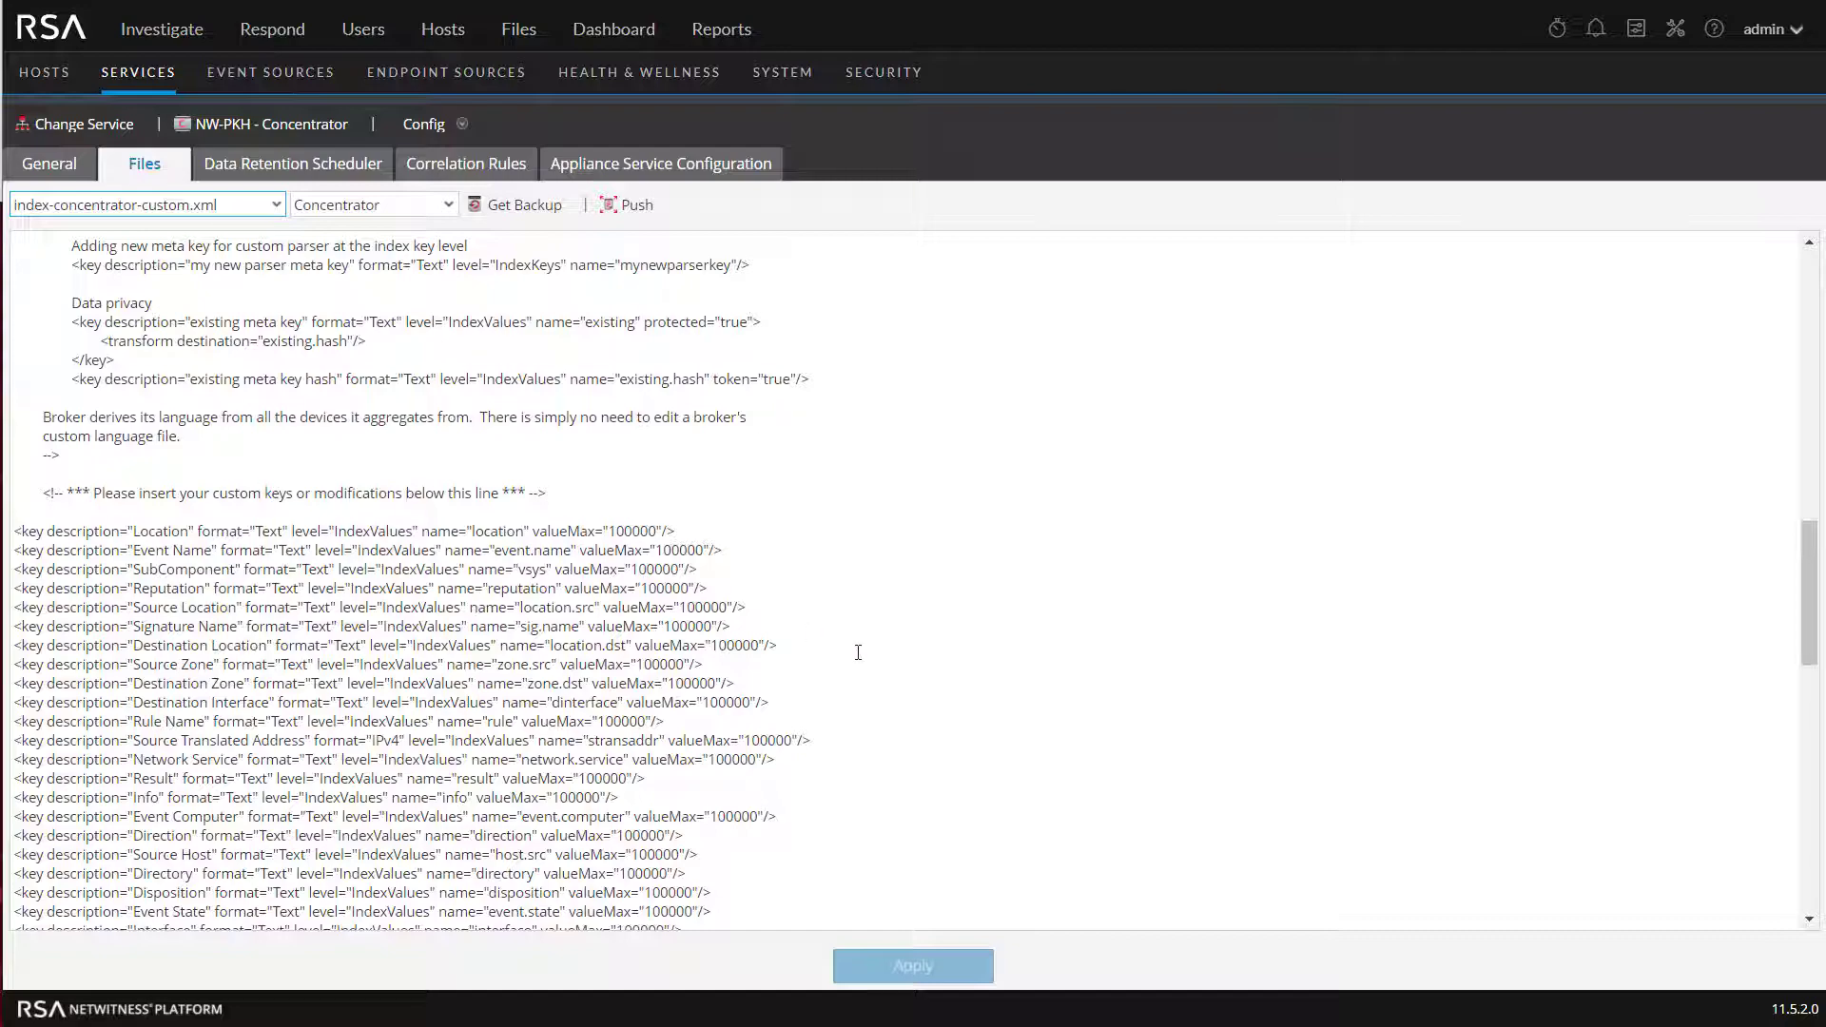
scroll(857, 651, "down", 10)
left_click(730, 880)
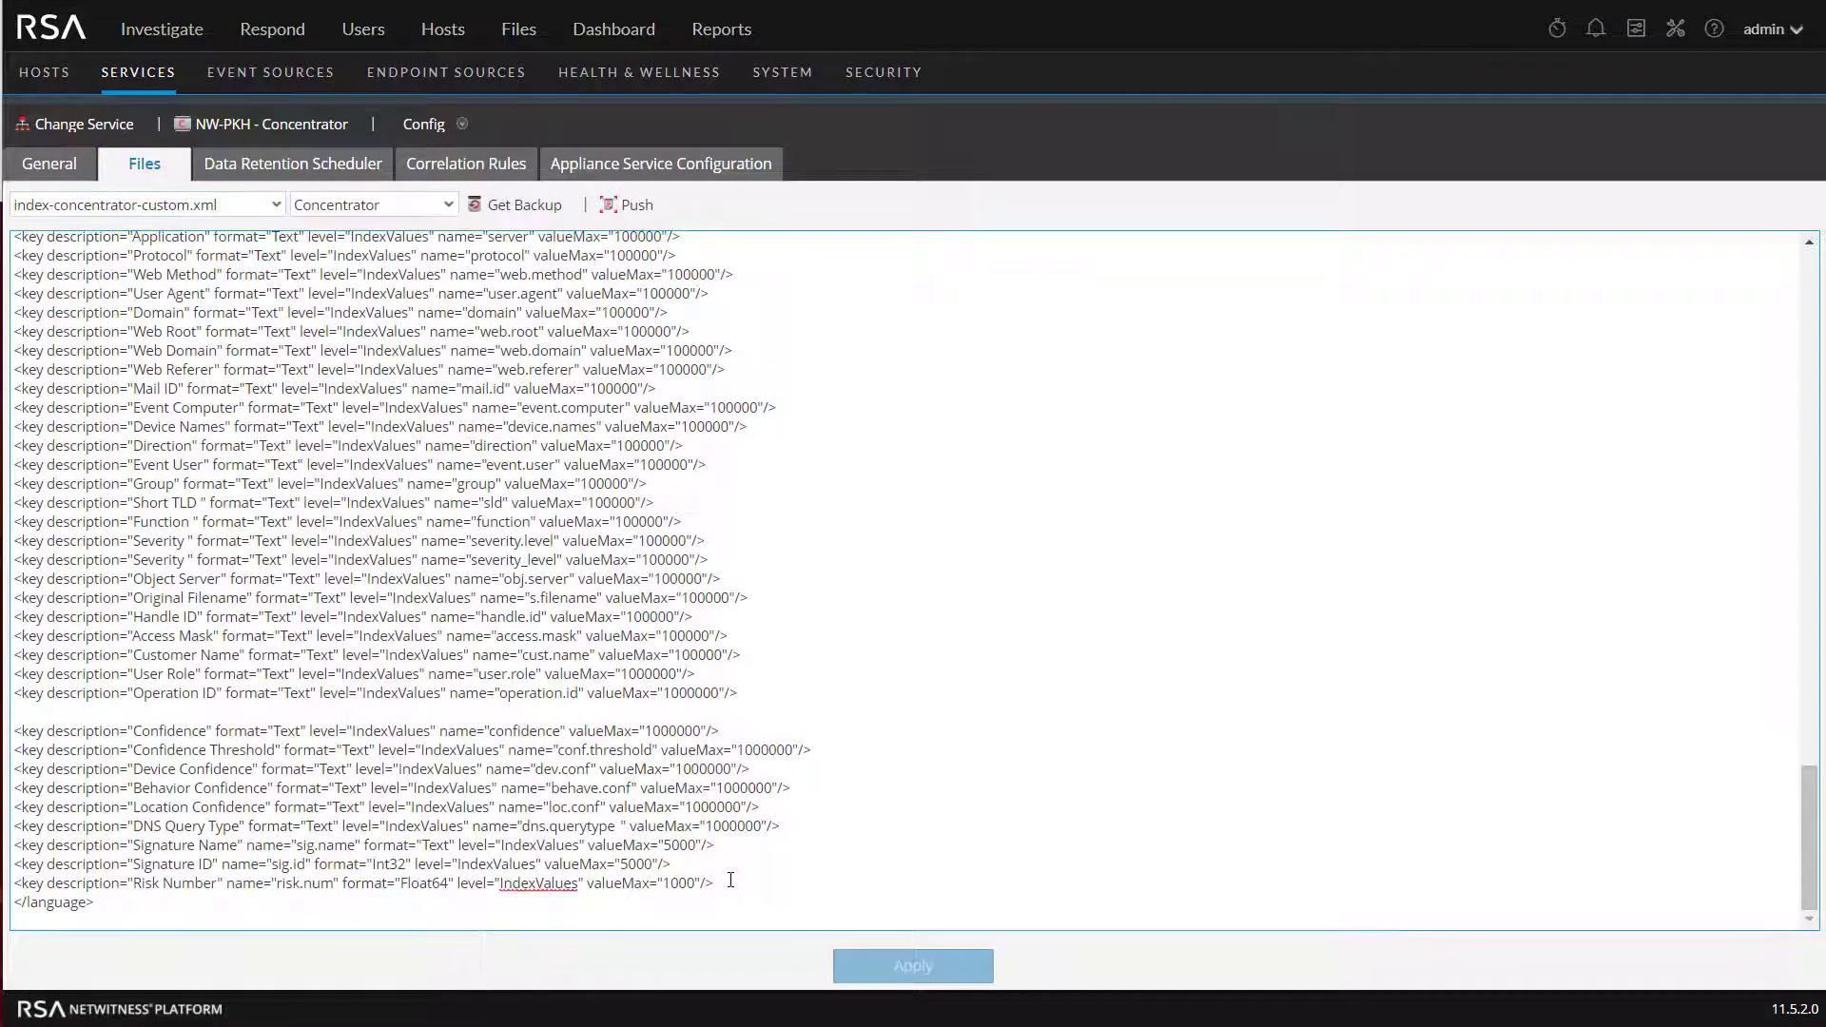
key("Return")
key("Return")
left_click_drag(727, 841, 16, 847)
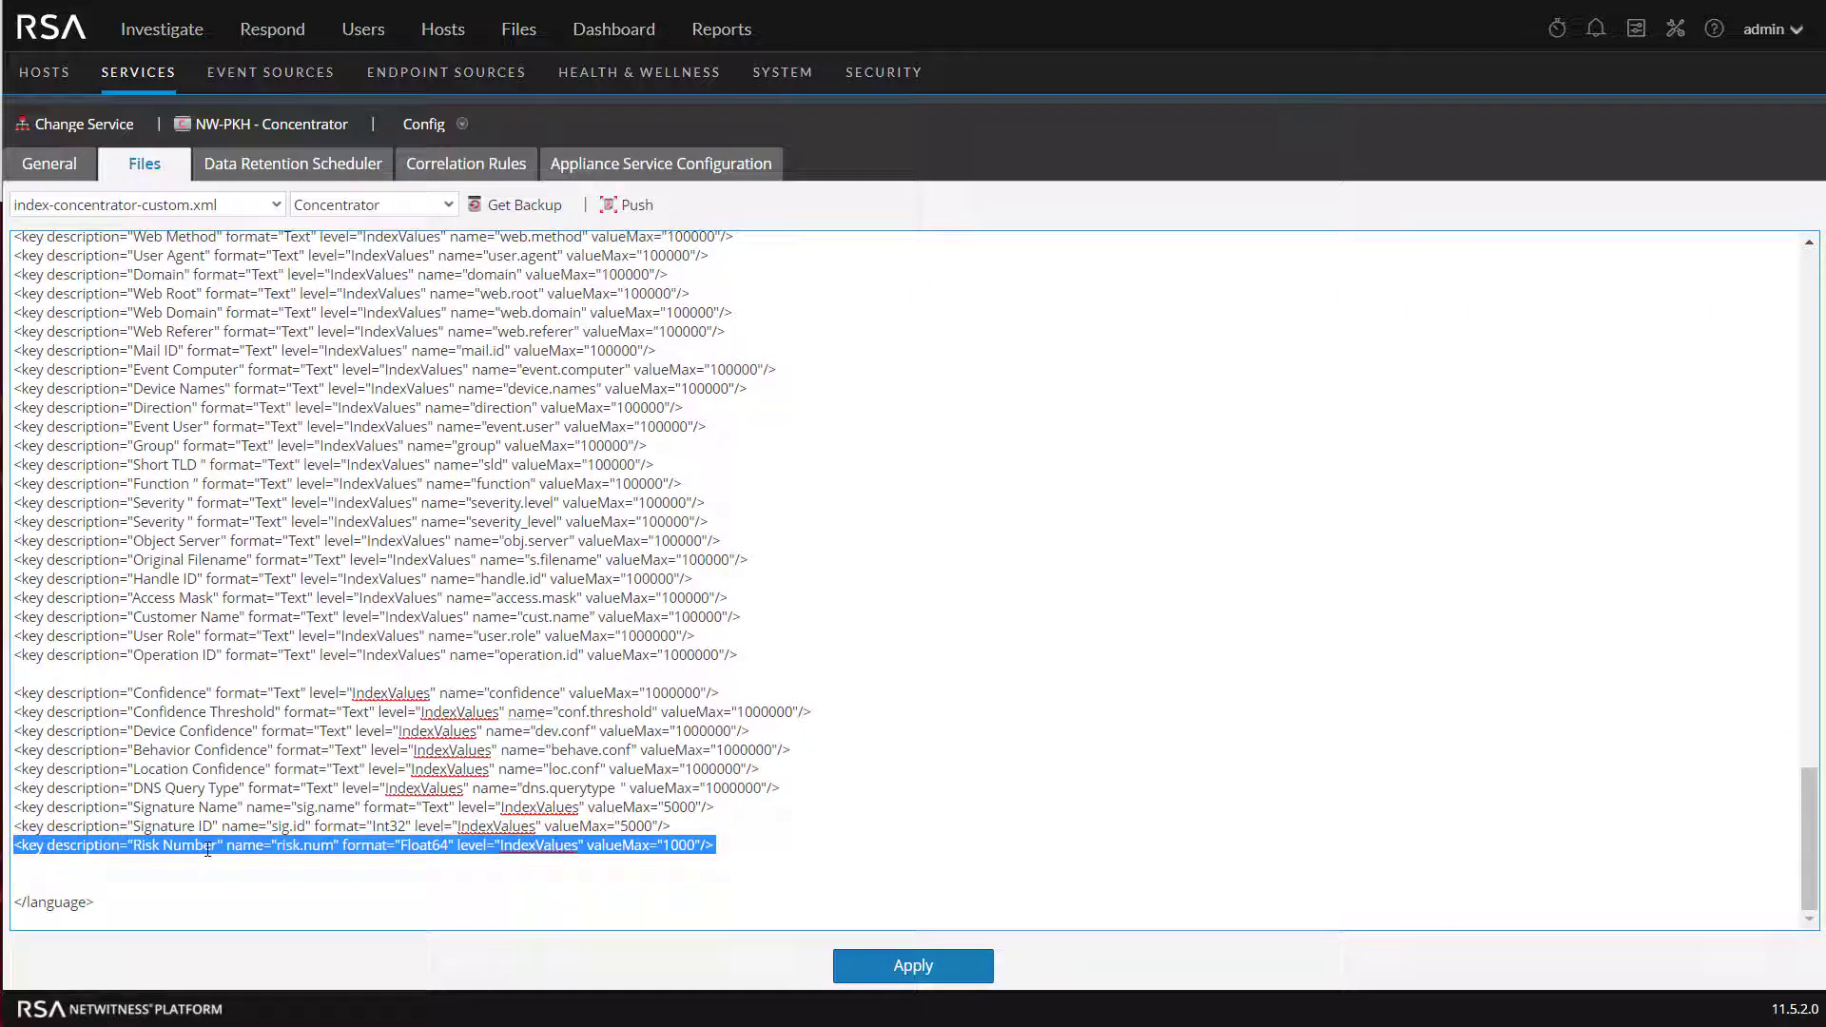
right_click(38, 849)
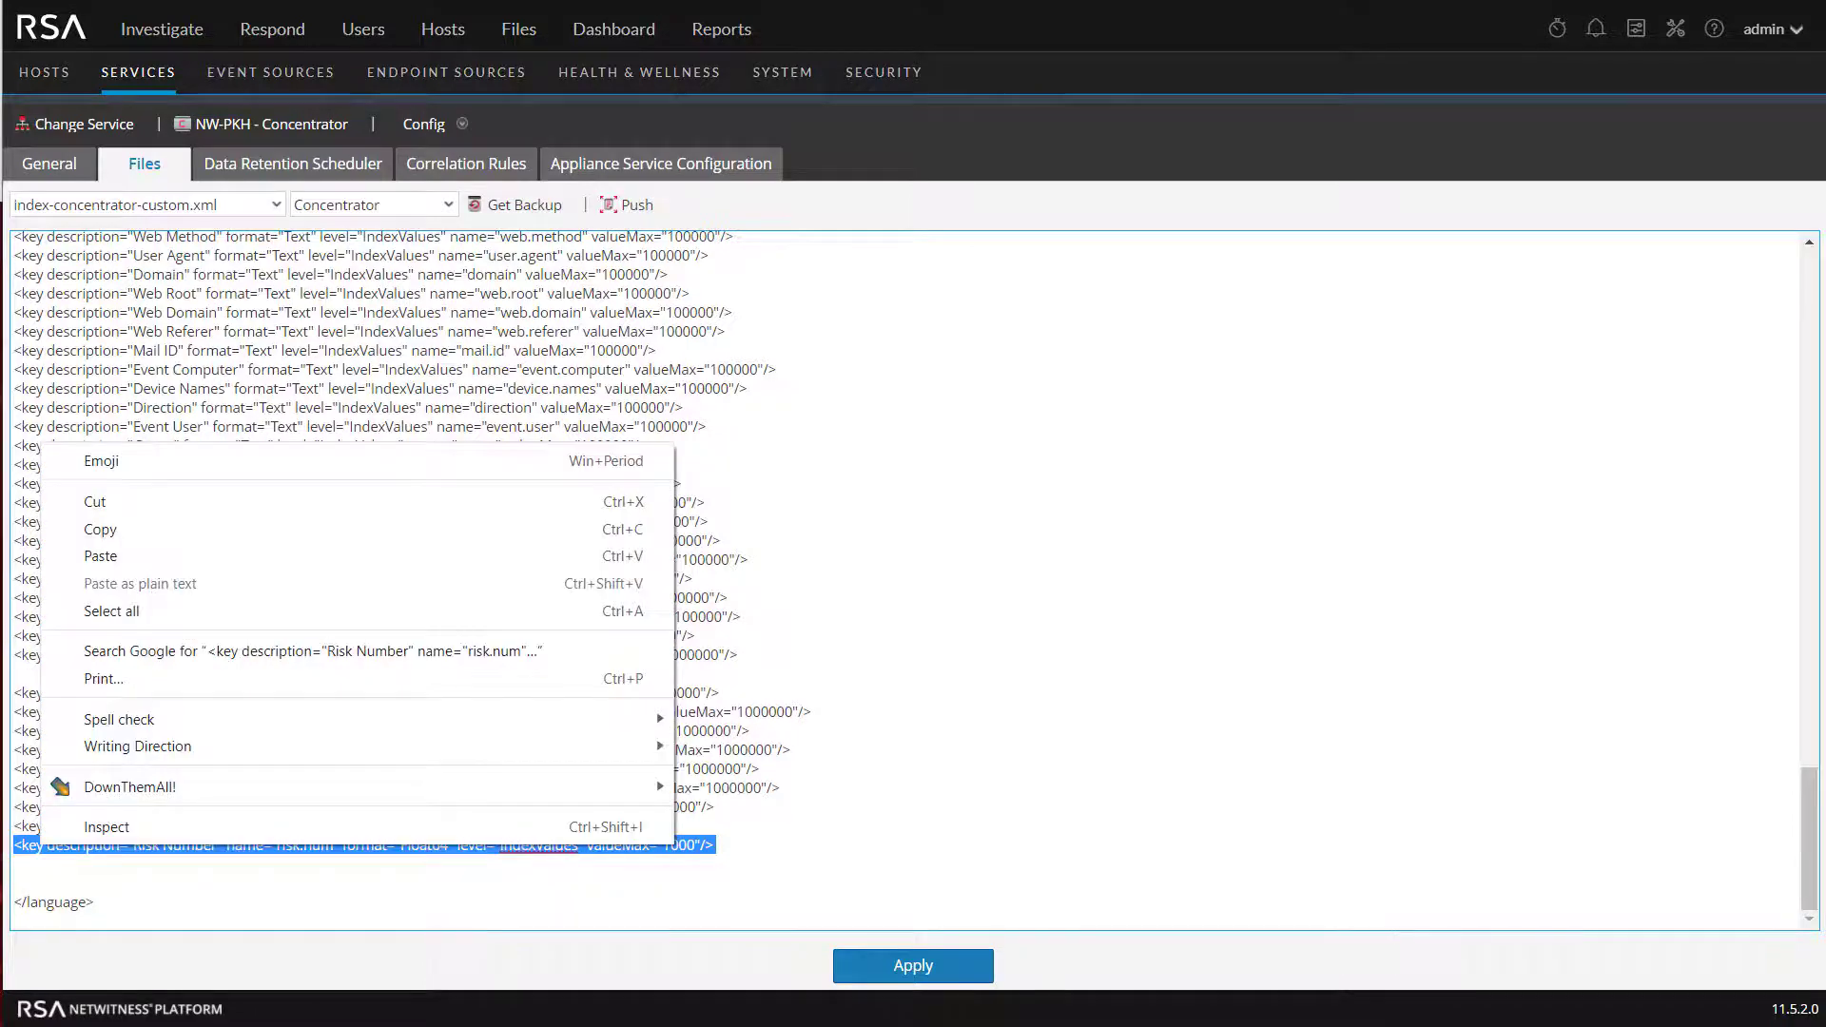
left_click(102, 530)
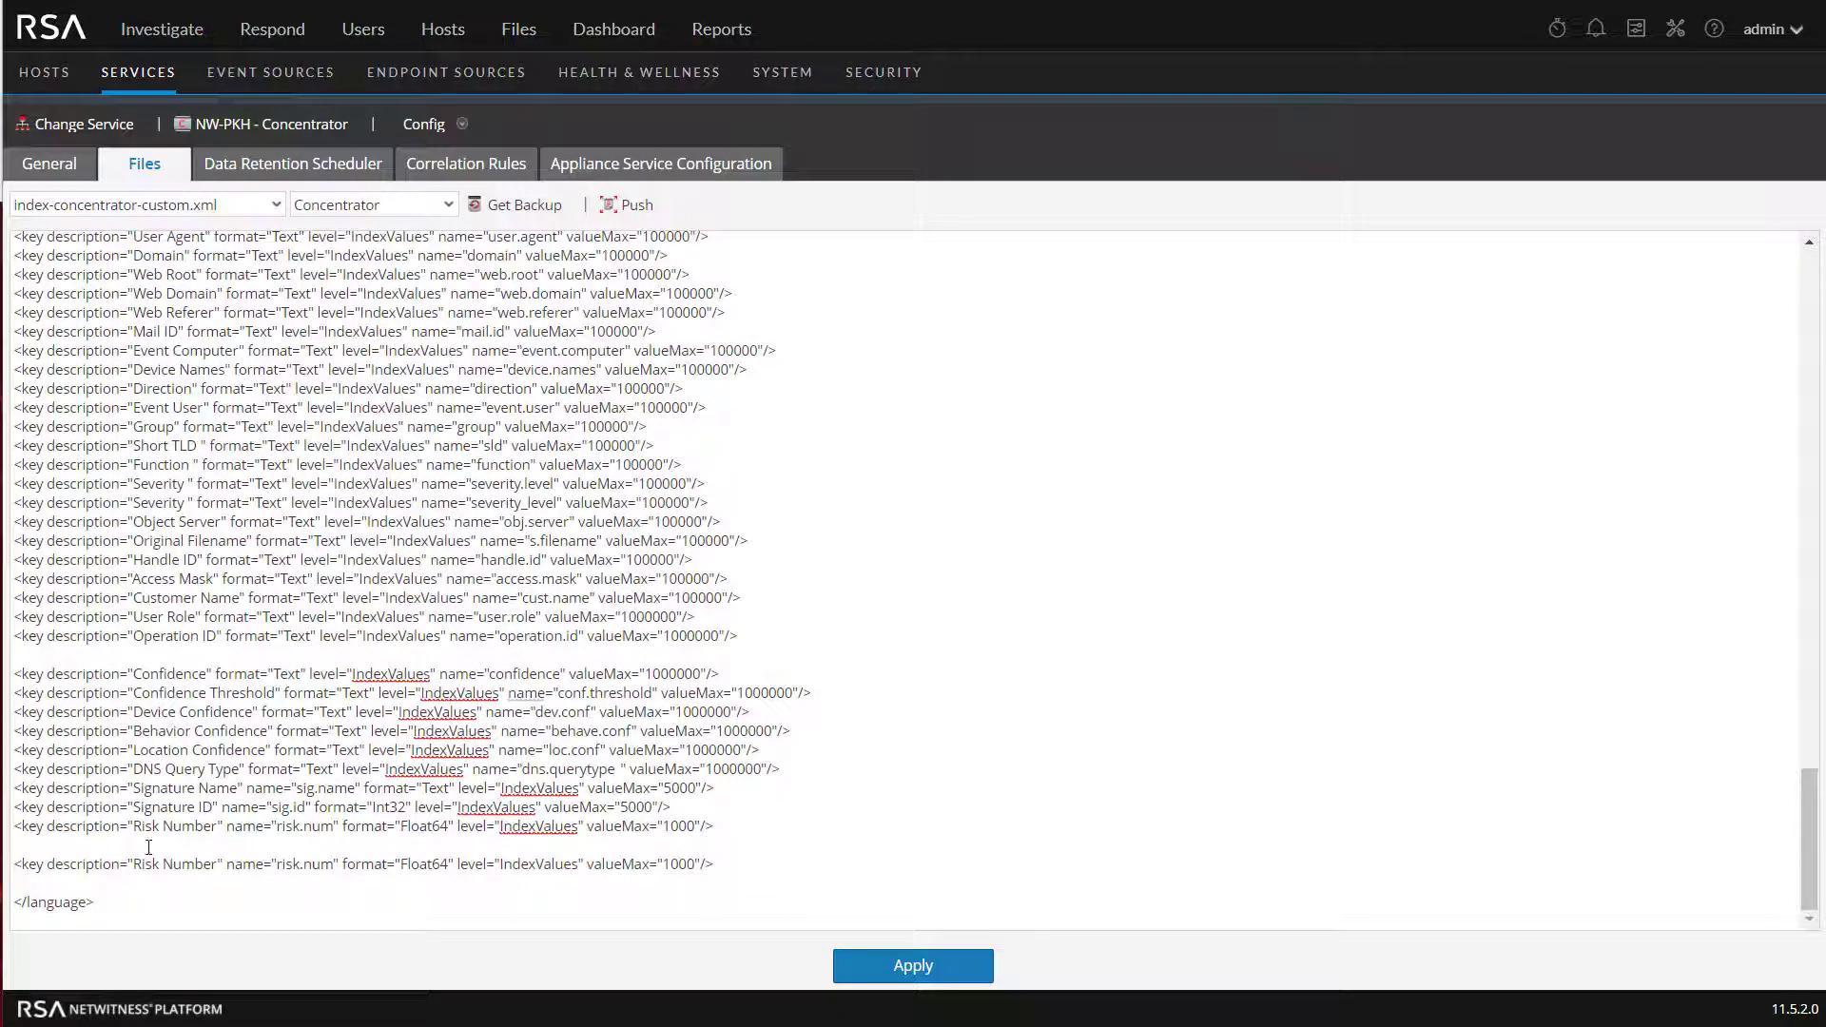
Change the description of the duplicated Risk Number line above the closing language tag to My Key.
left_click(215, 863)
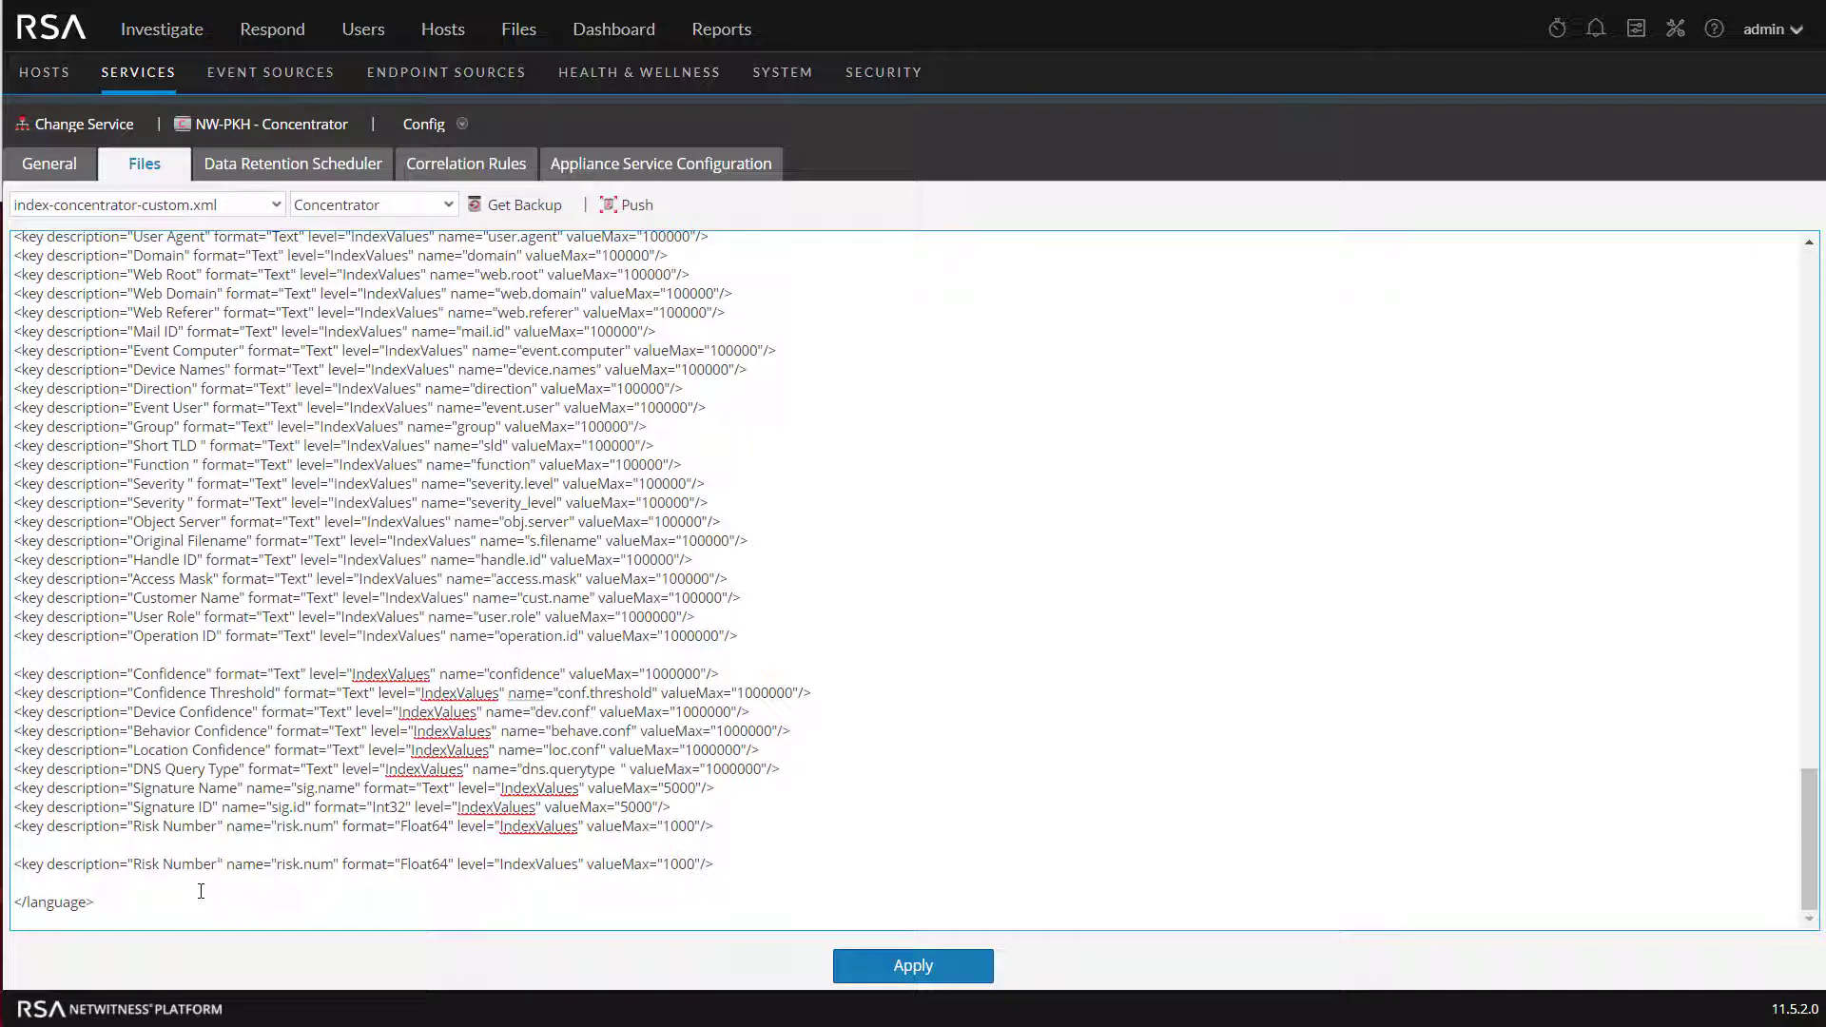
key("BackSpace")
key("BackSpace")
key("BackSpace")
key("BackSpace")
key("BackSpace")
key("BackSpace")
key("BackSpace")
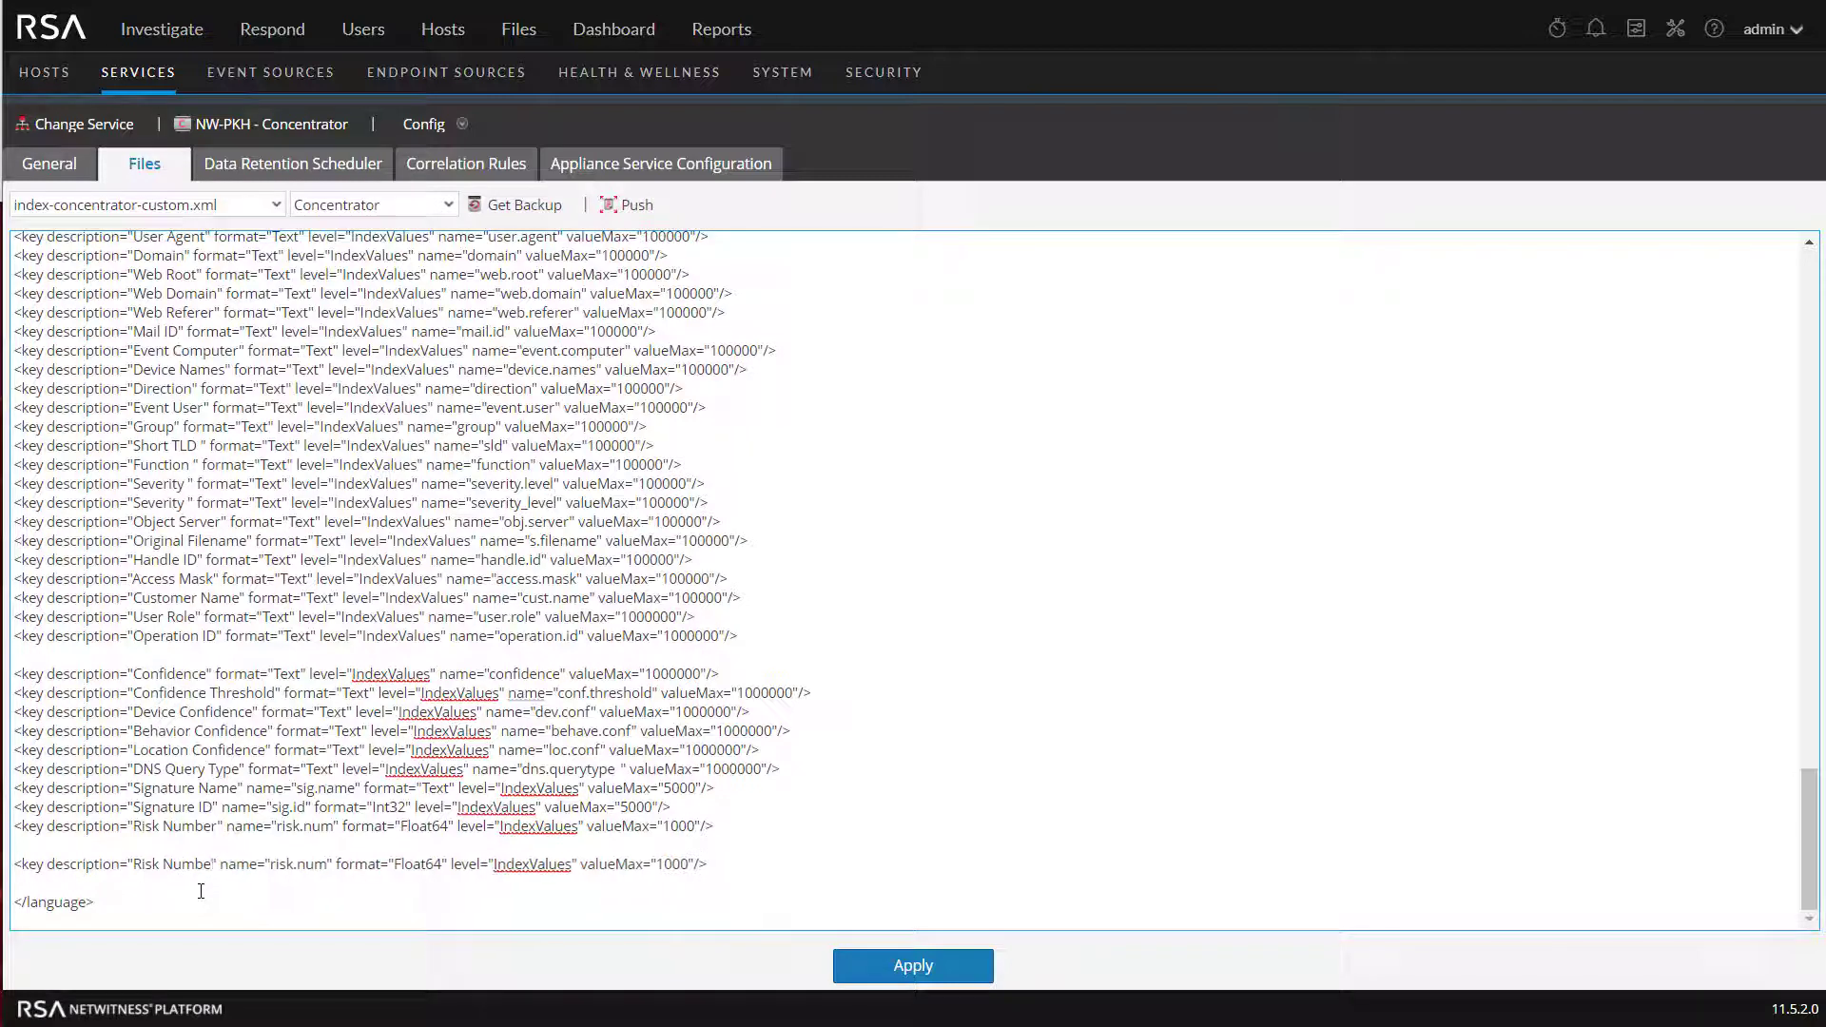
key("BackSpace")
key("BackSpace")
key("BackSpace")
key("BackSpace")
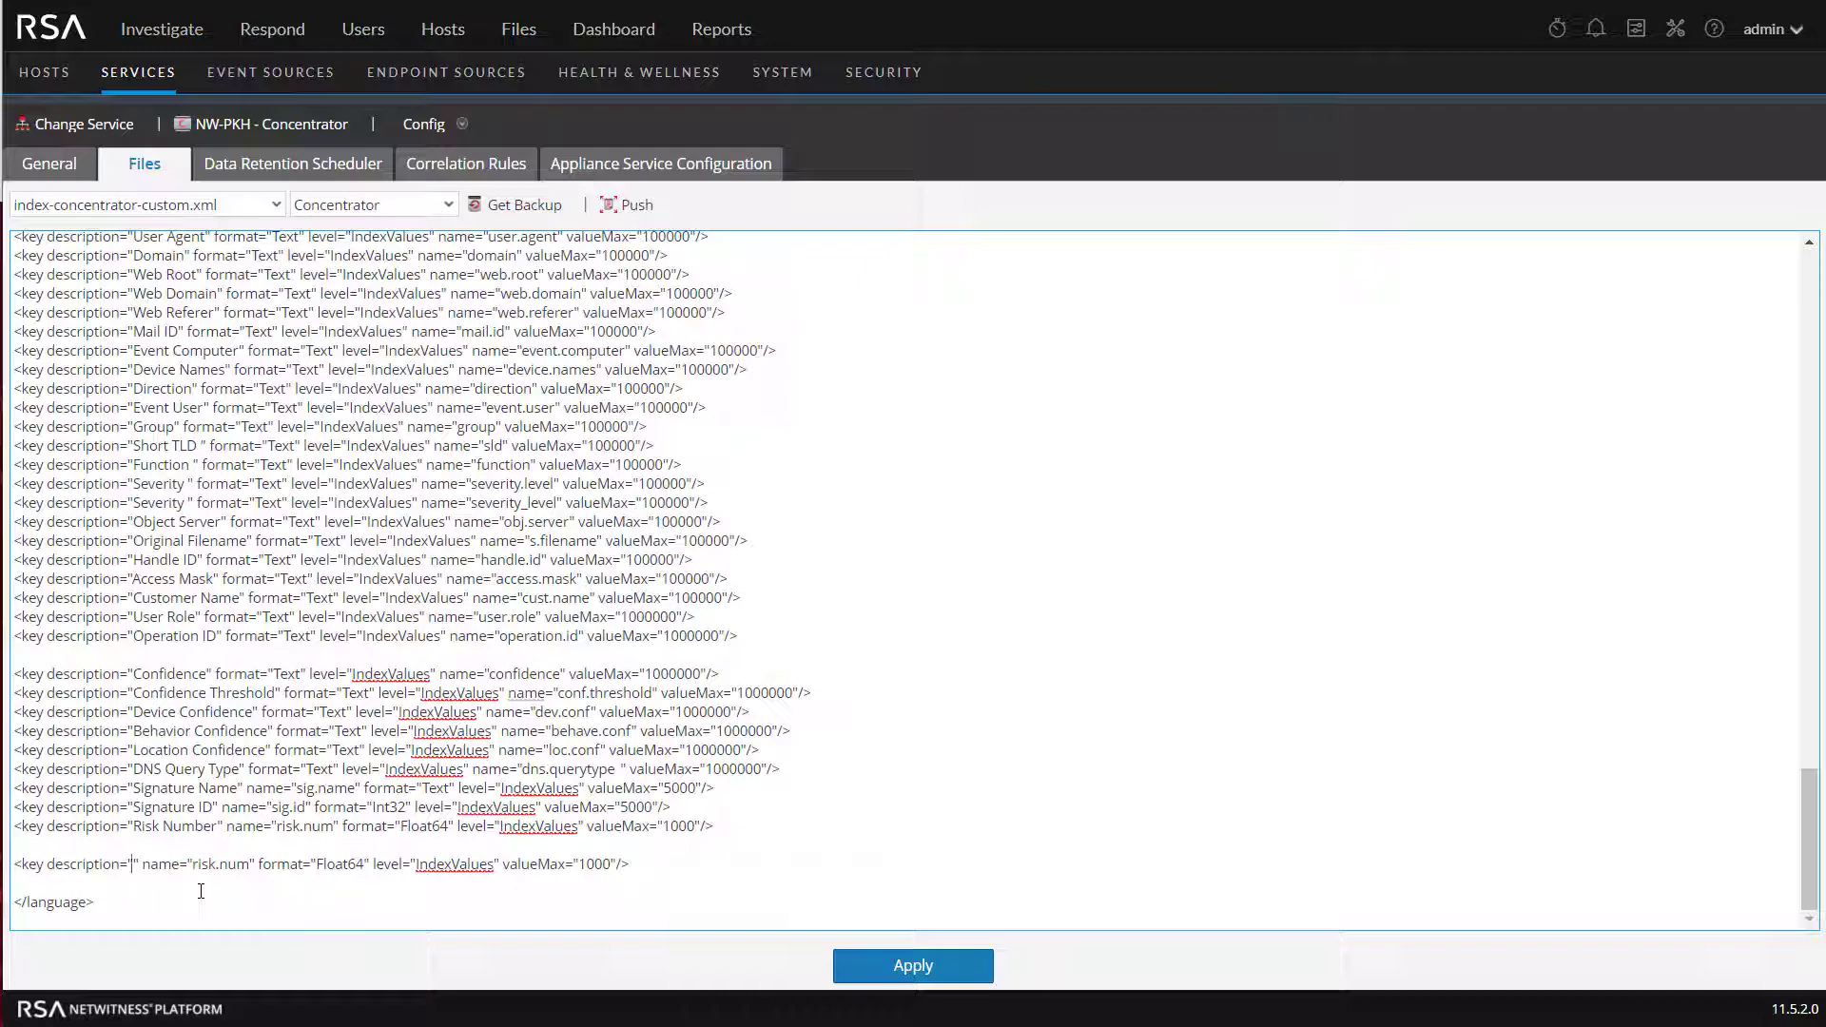
type("My Key")
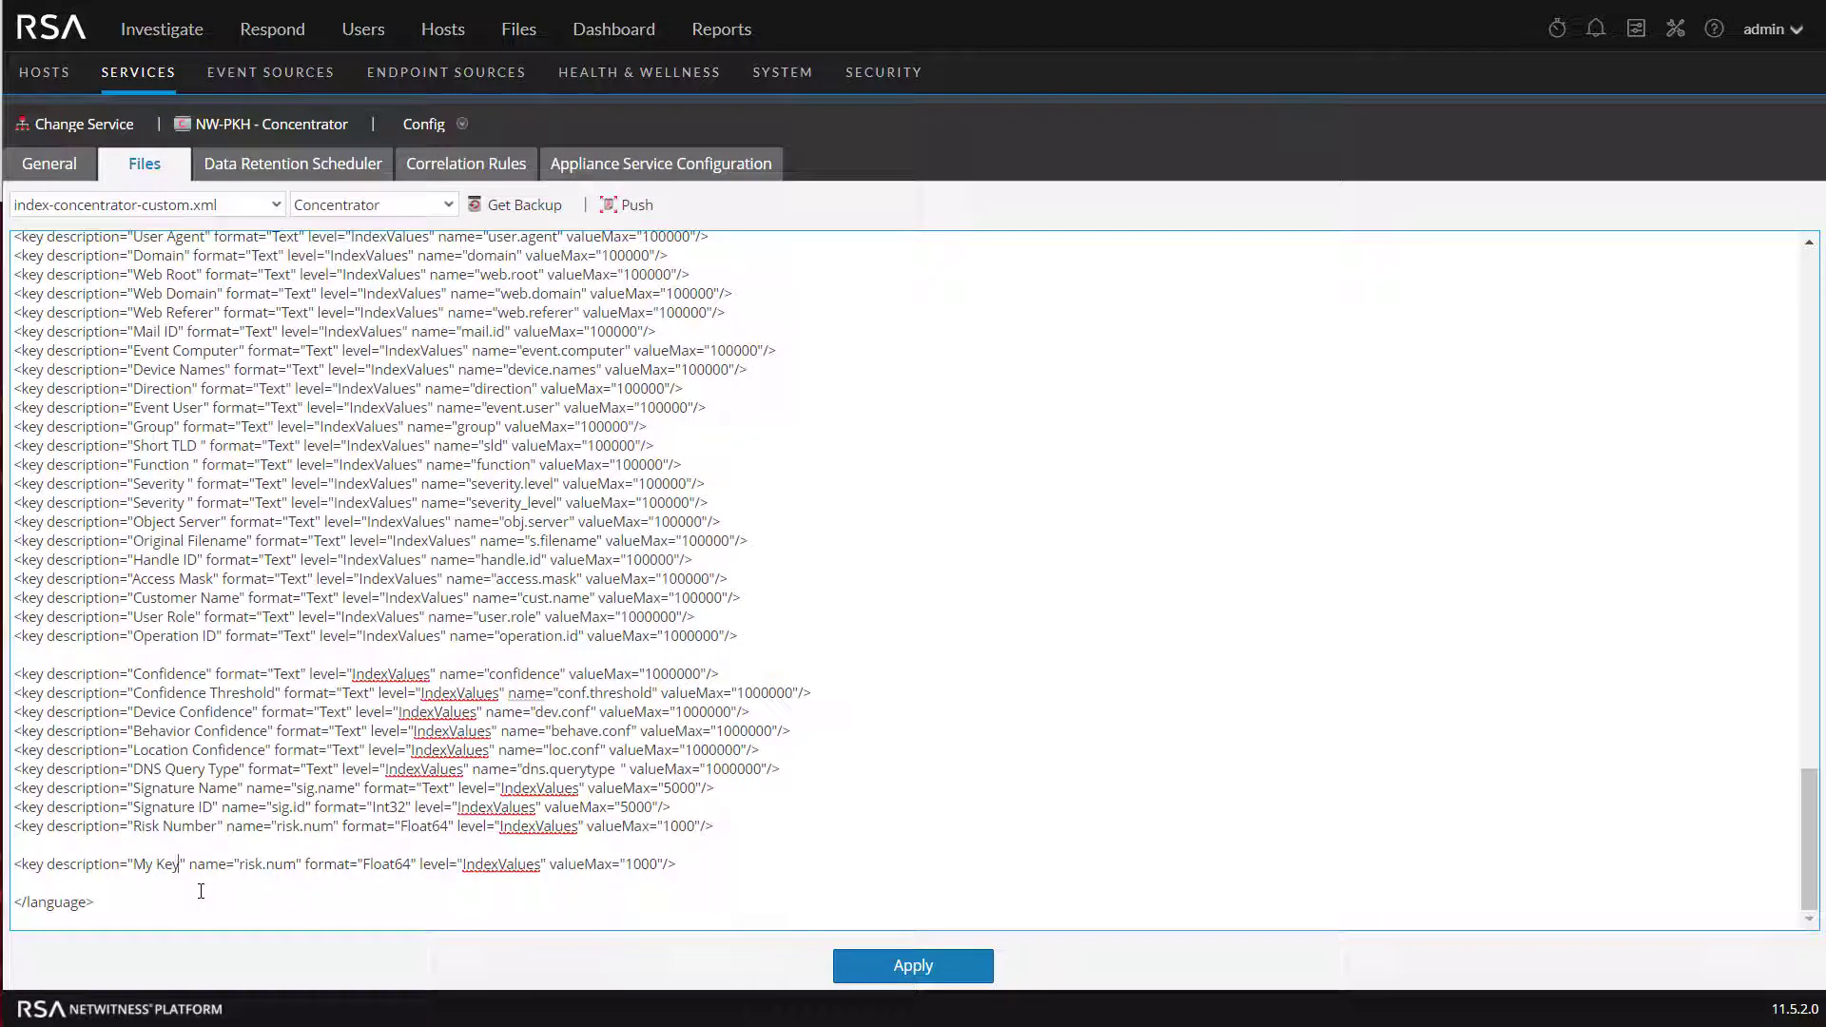
Set the My Key entry's name to my.key and its format to Text.
left_click_drag(238, 863, 298, 863)
type("my.key")
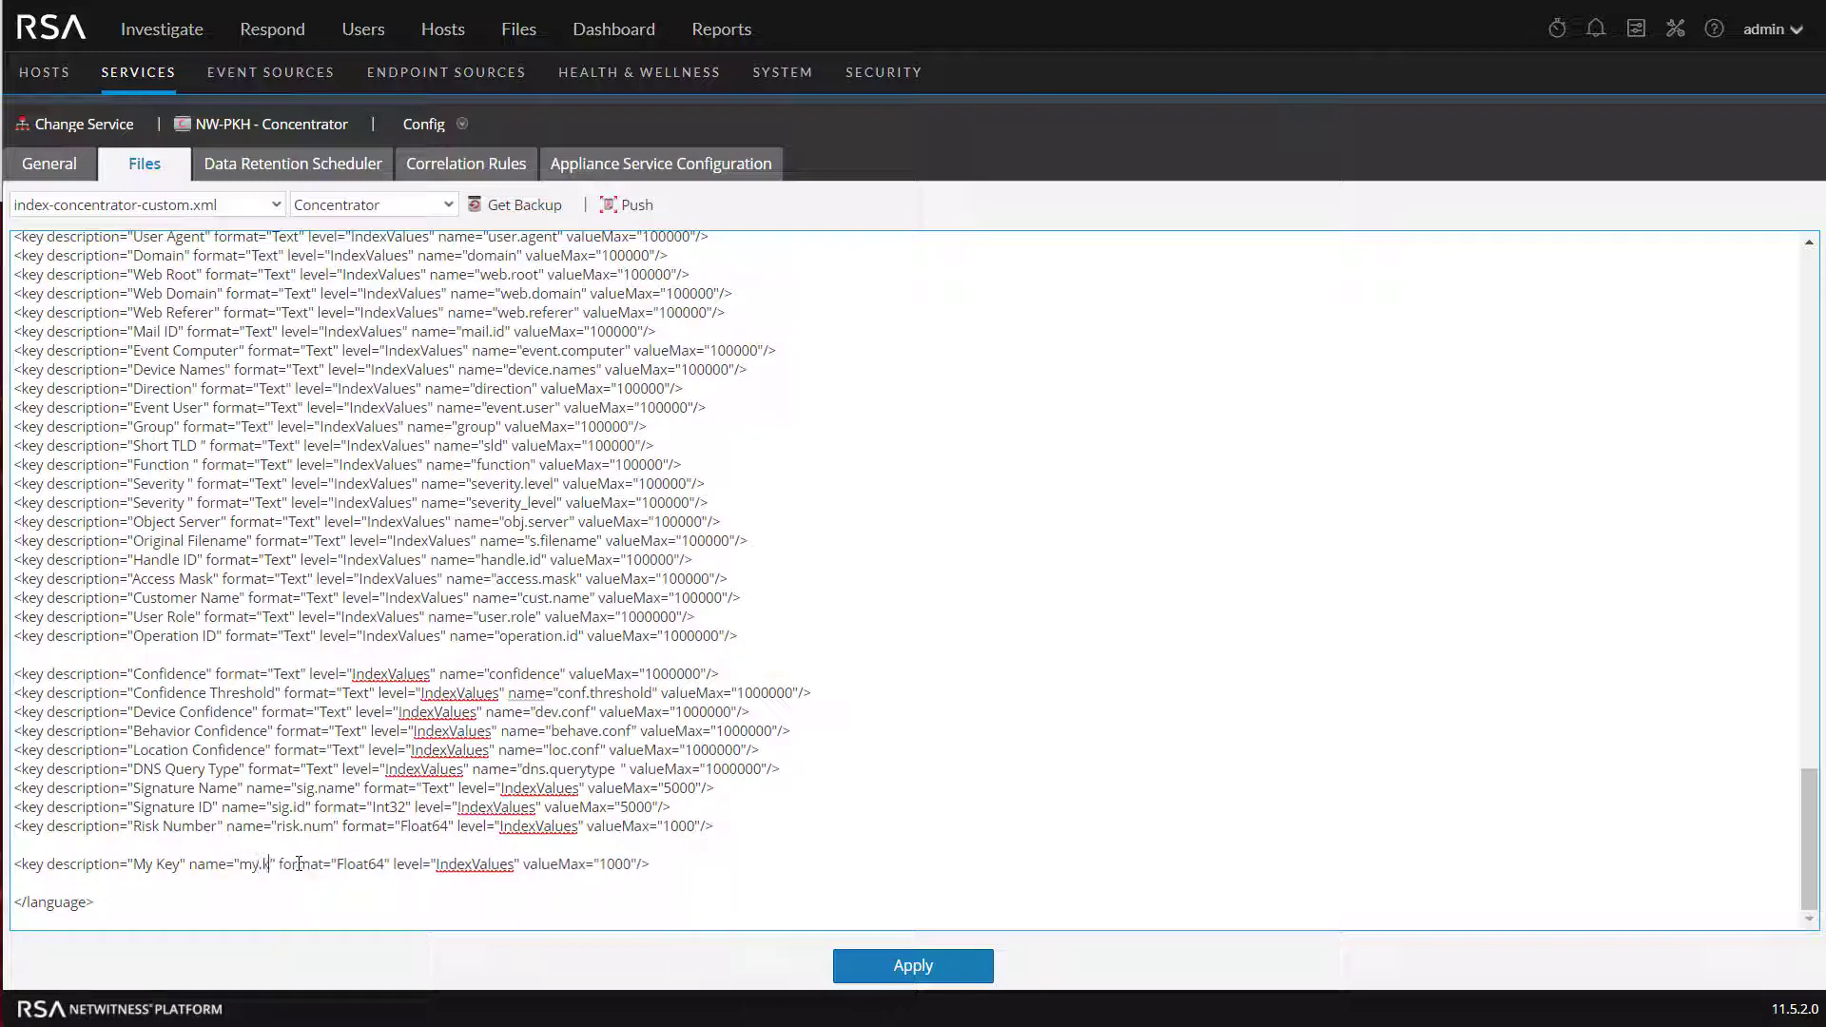
left_click_drag(350, 864, 397, 864)
type("Text")
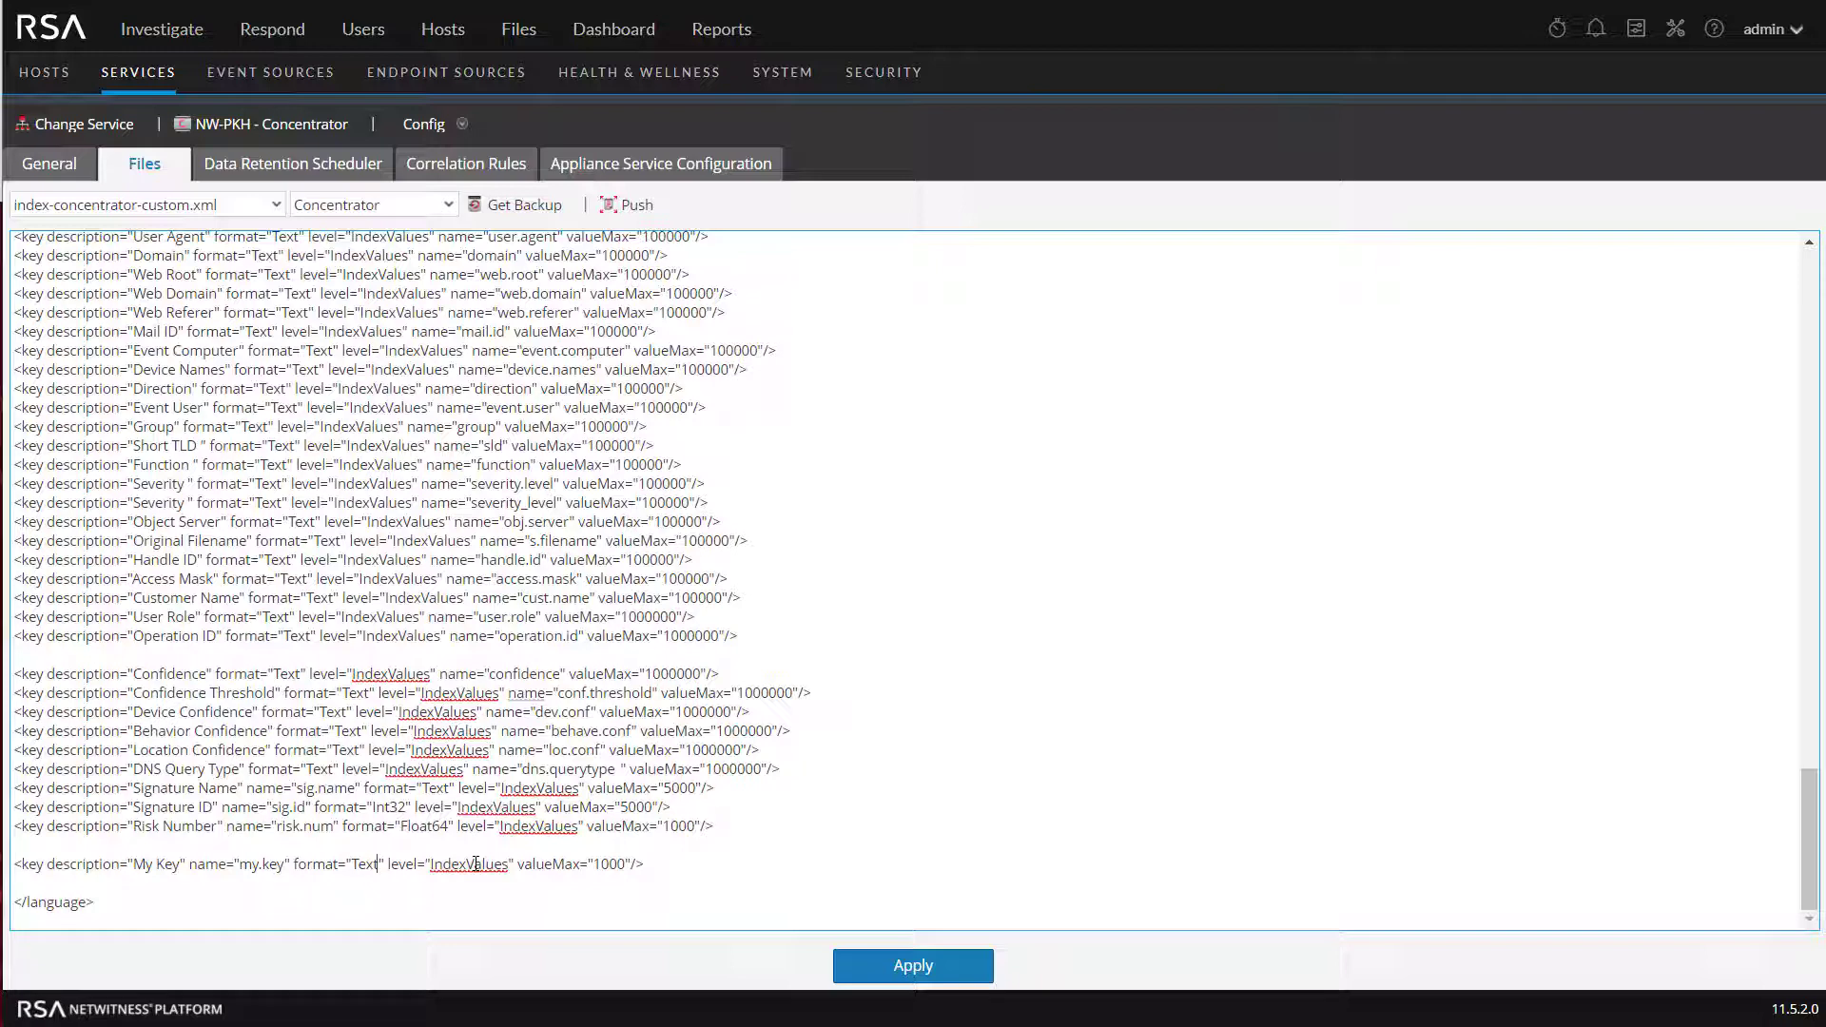
Set the My Key entry's valueMax to 1 and apply the index file changes.
left_click_drag(593, 863, 625, 859)
left_click(625, 861)
key("BackSpace")
key("BackSpace")
left_click(899, 967)
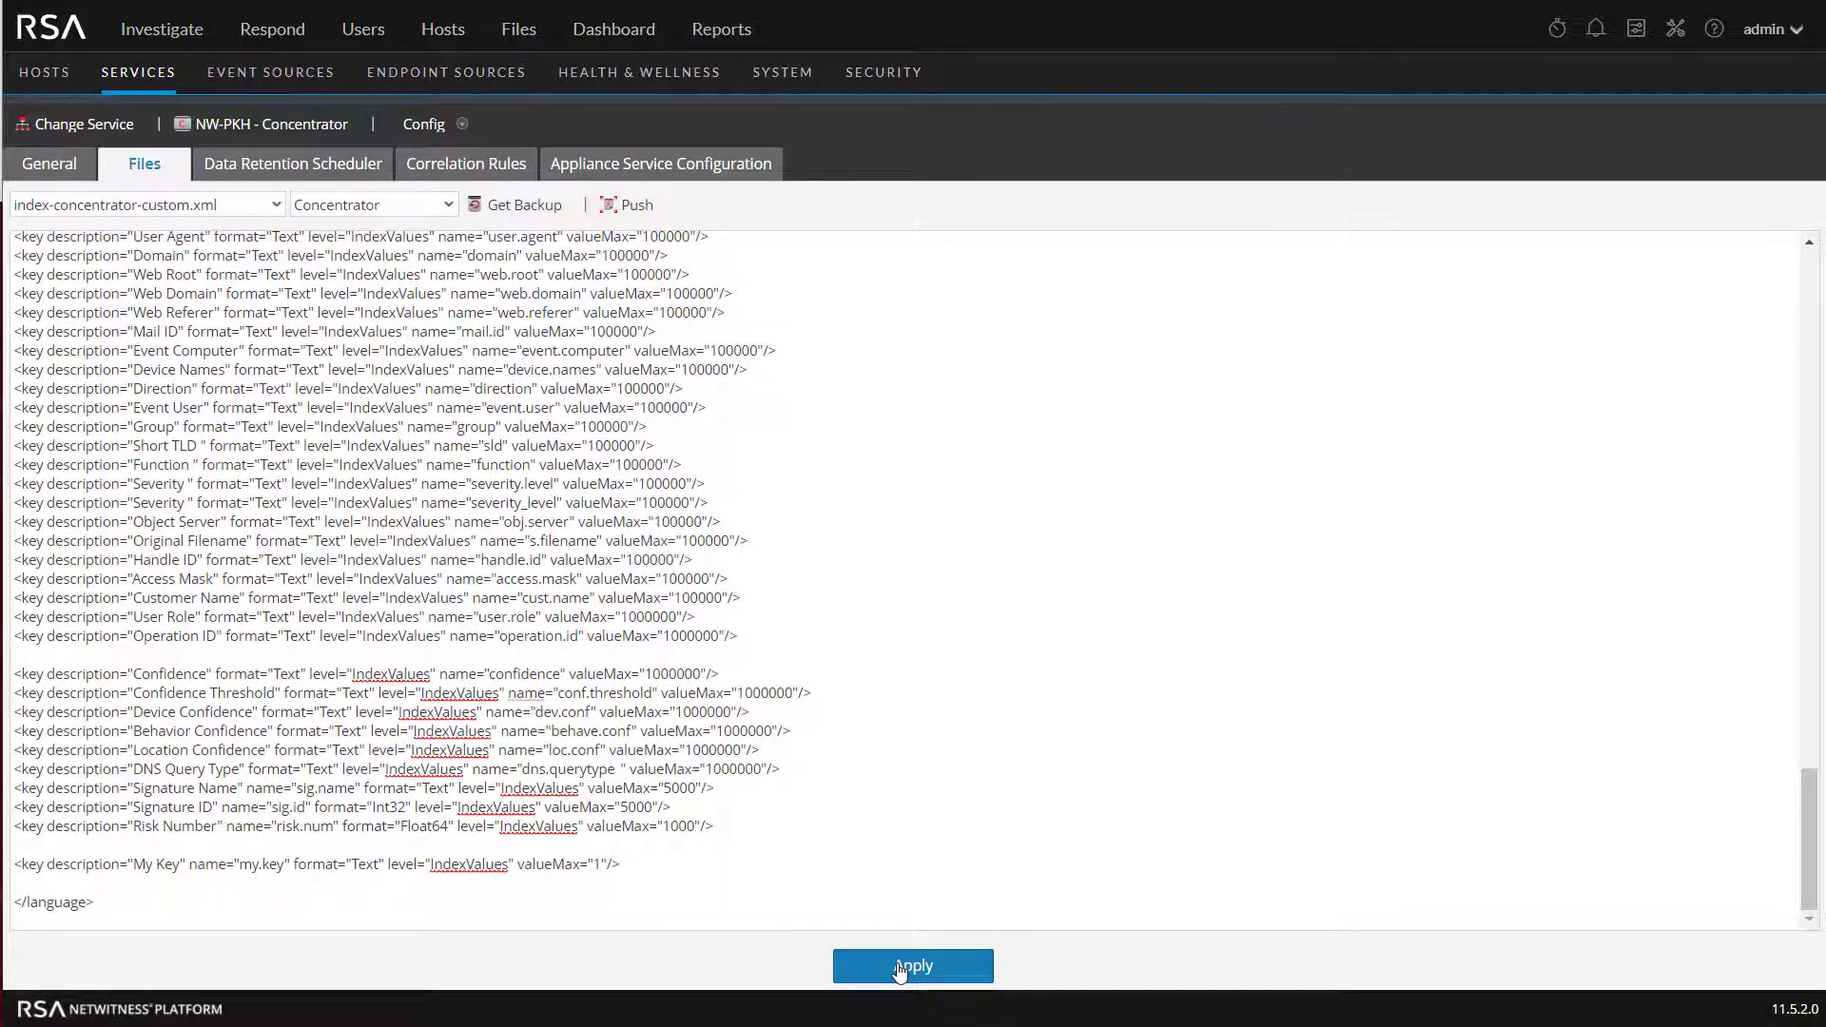
left_click(605, 204)
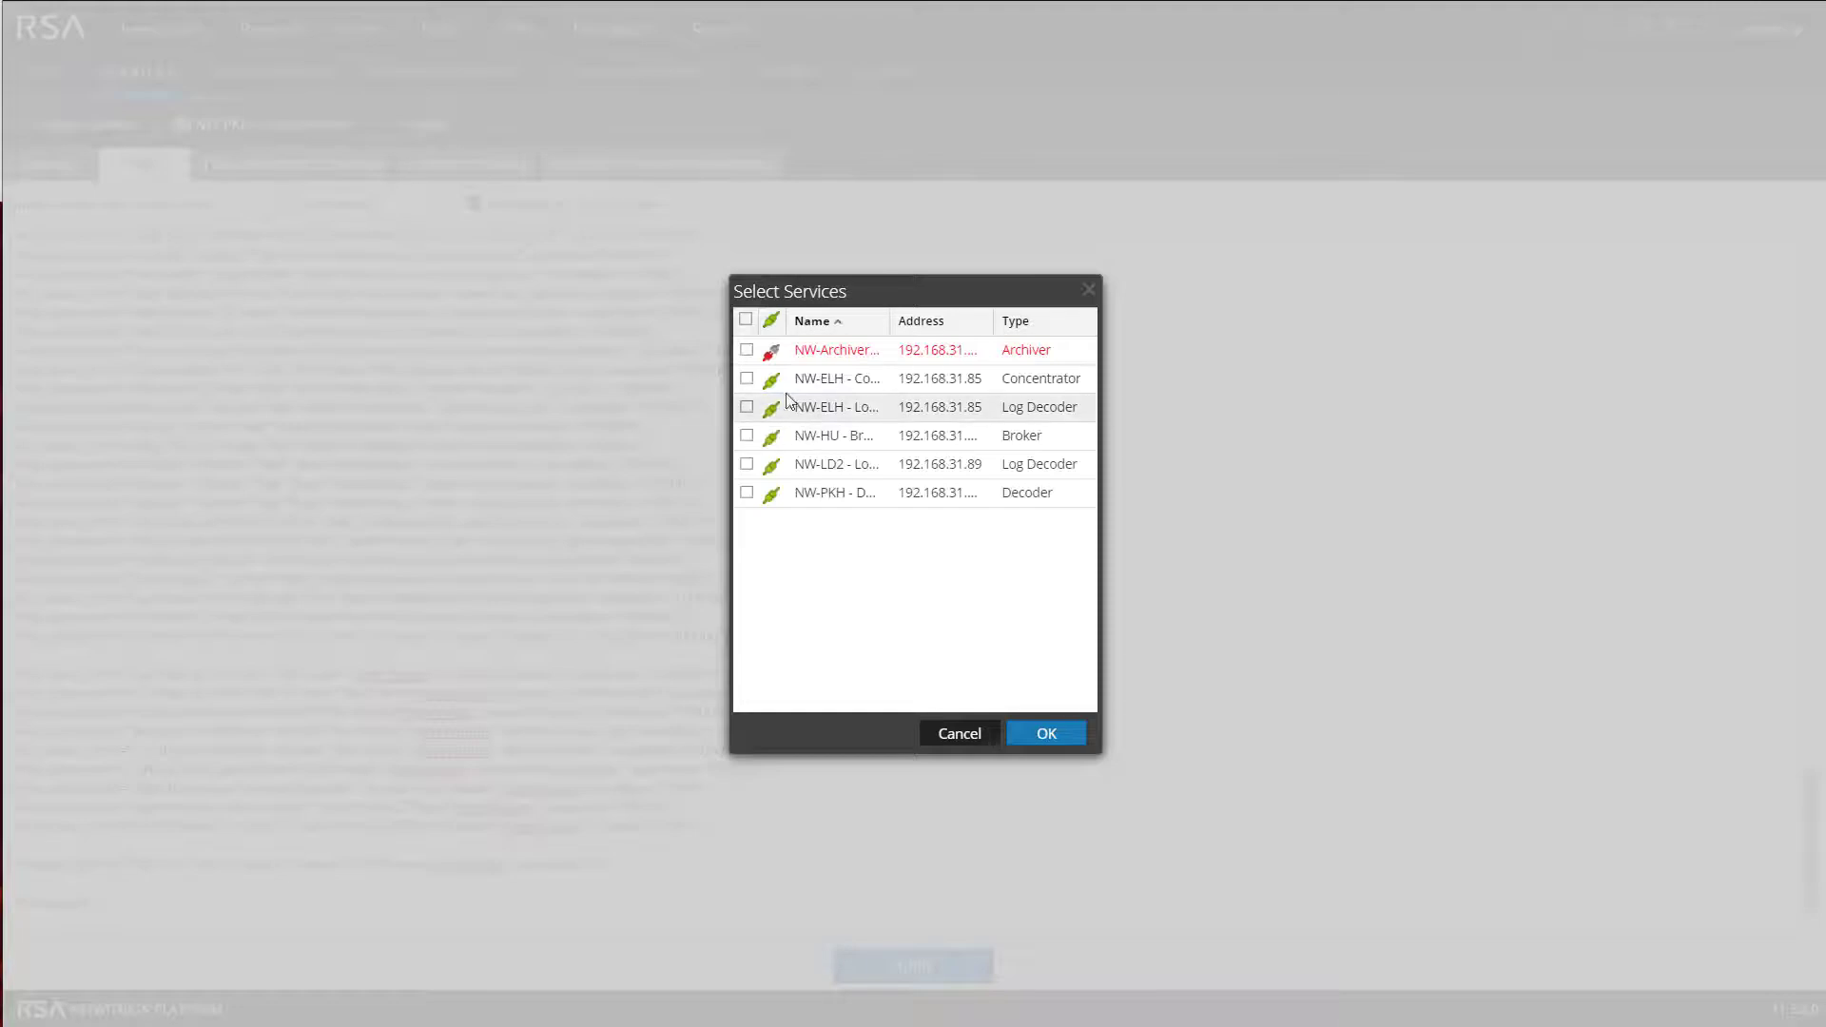
left_click(745, 378)
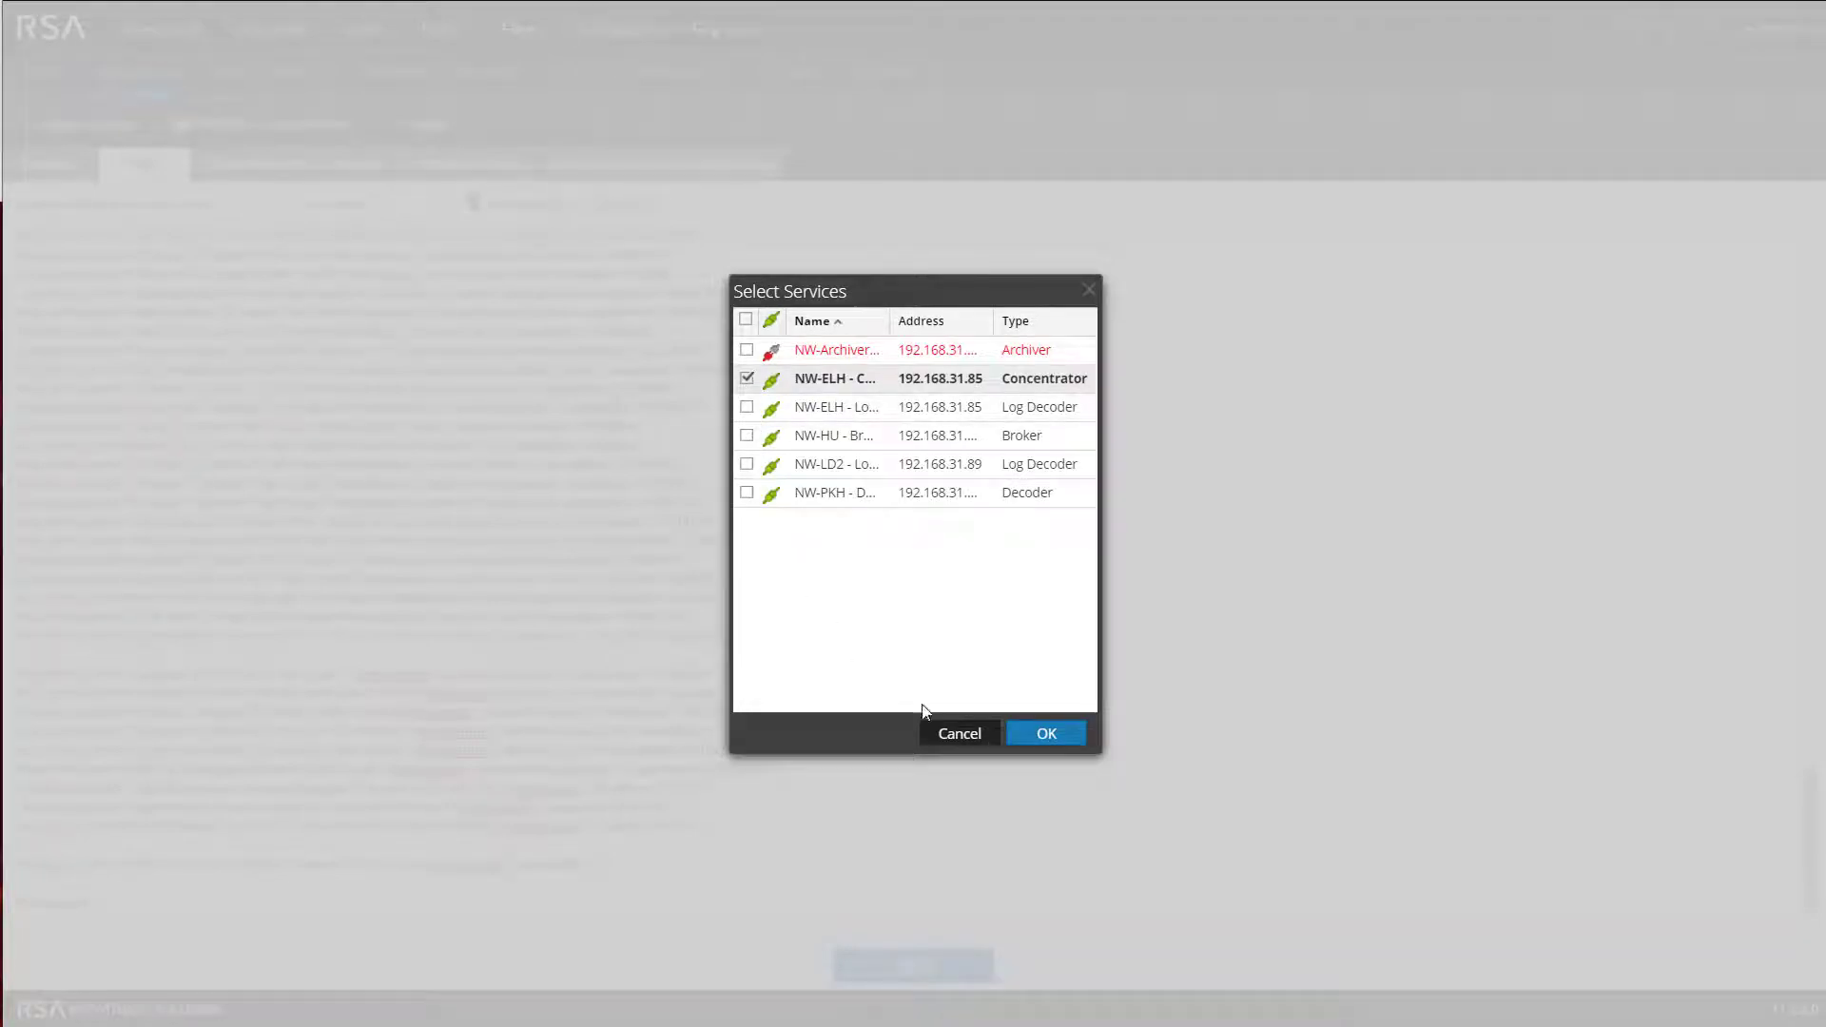
left_click(940, 733)
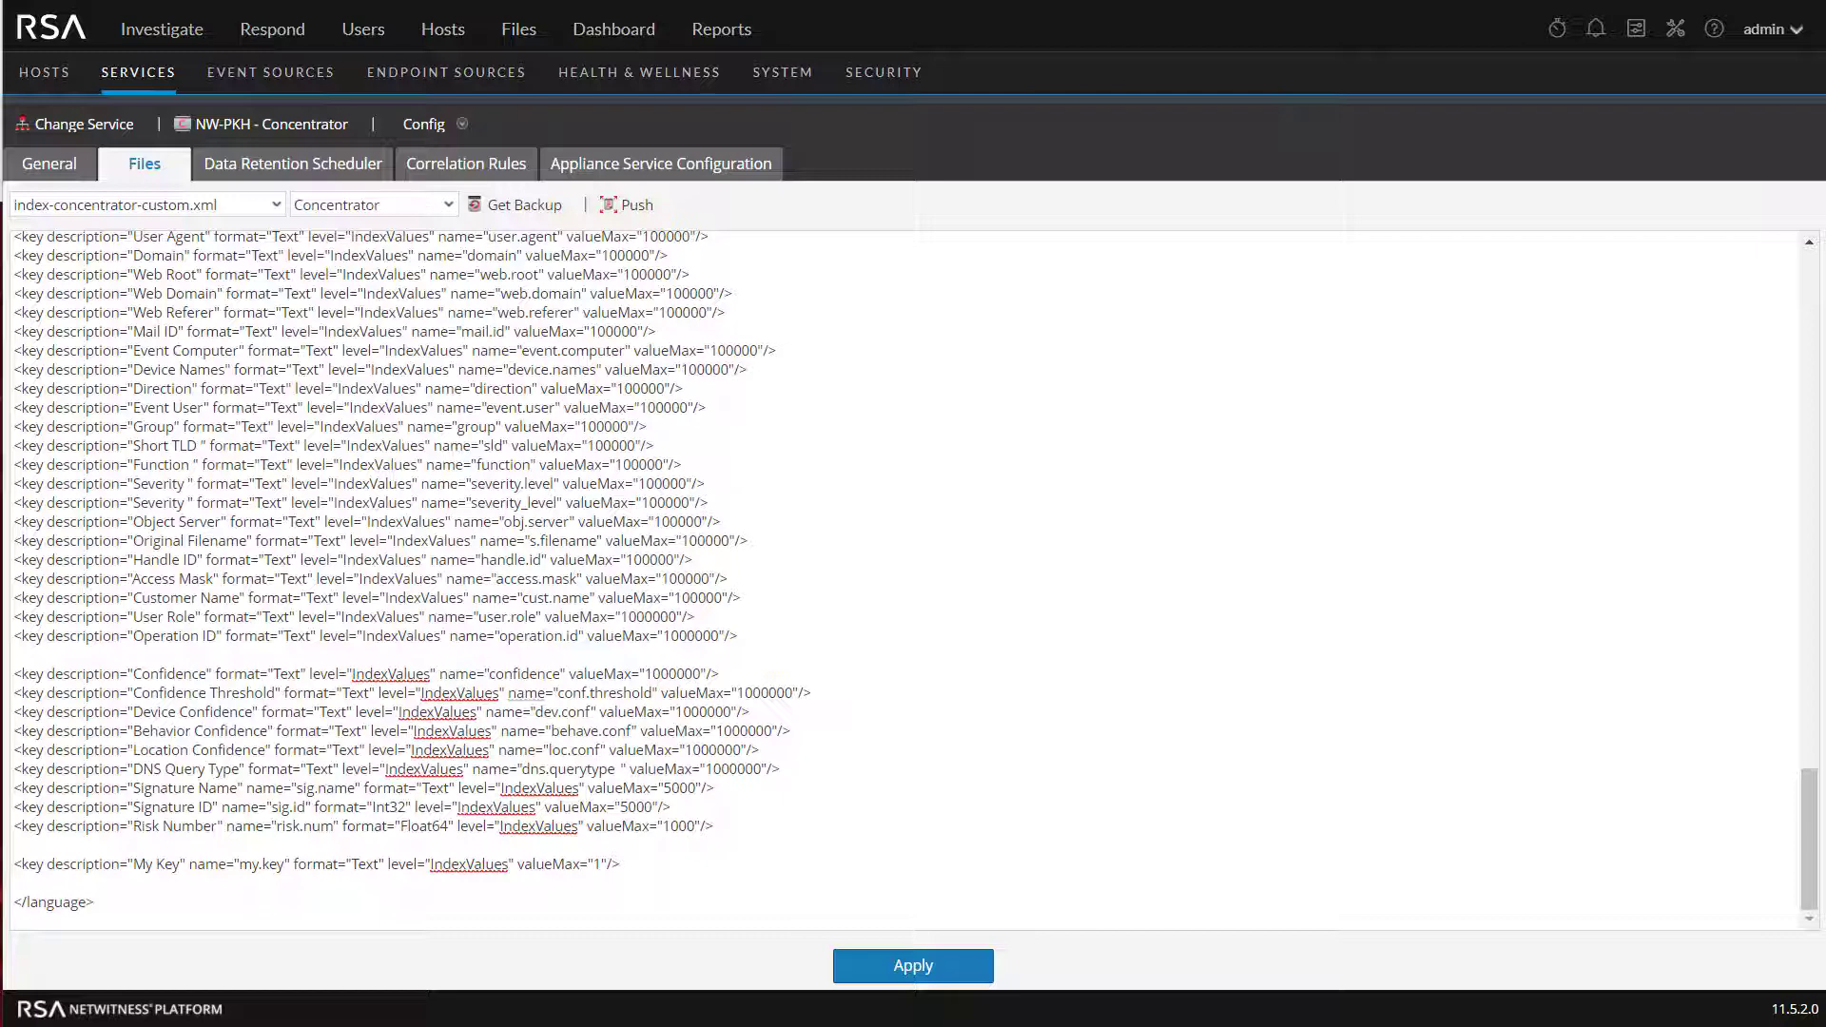
Apply the custom index file again, and bring up and cancel the shutdown confirmation in the Concentrator's System view.
left_click(877, 970)
left_click(62, 176)
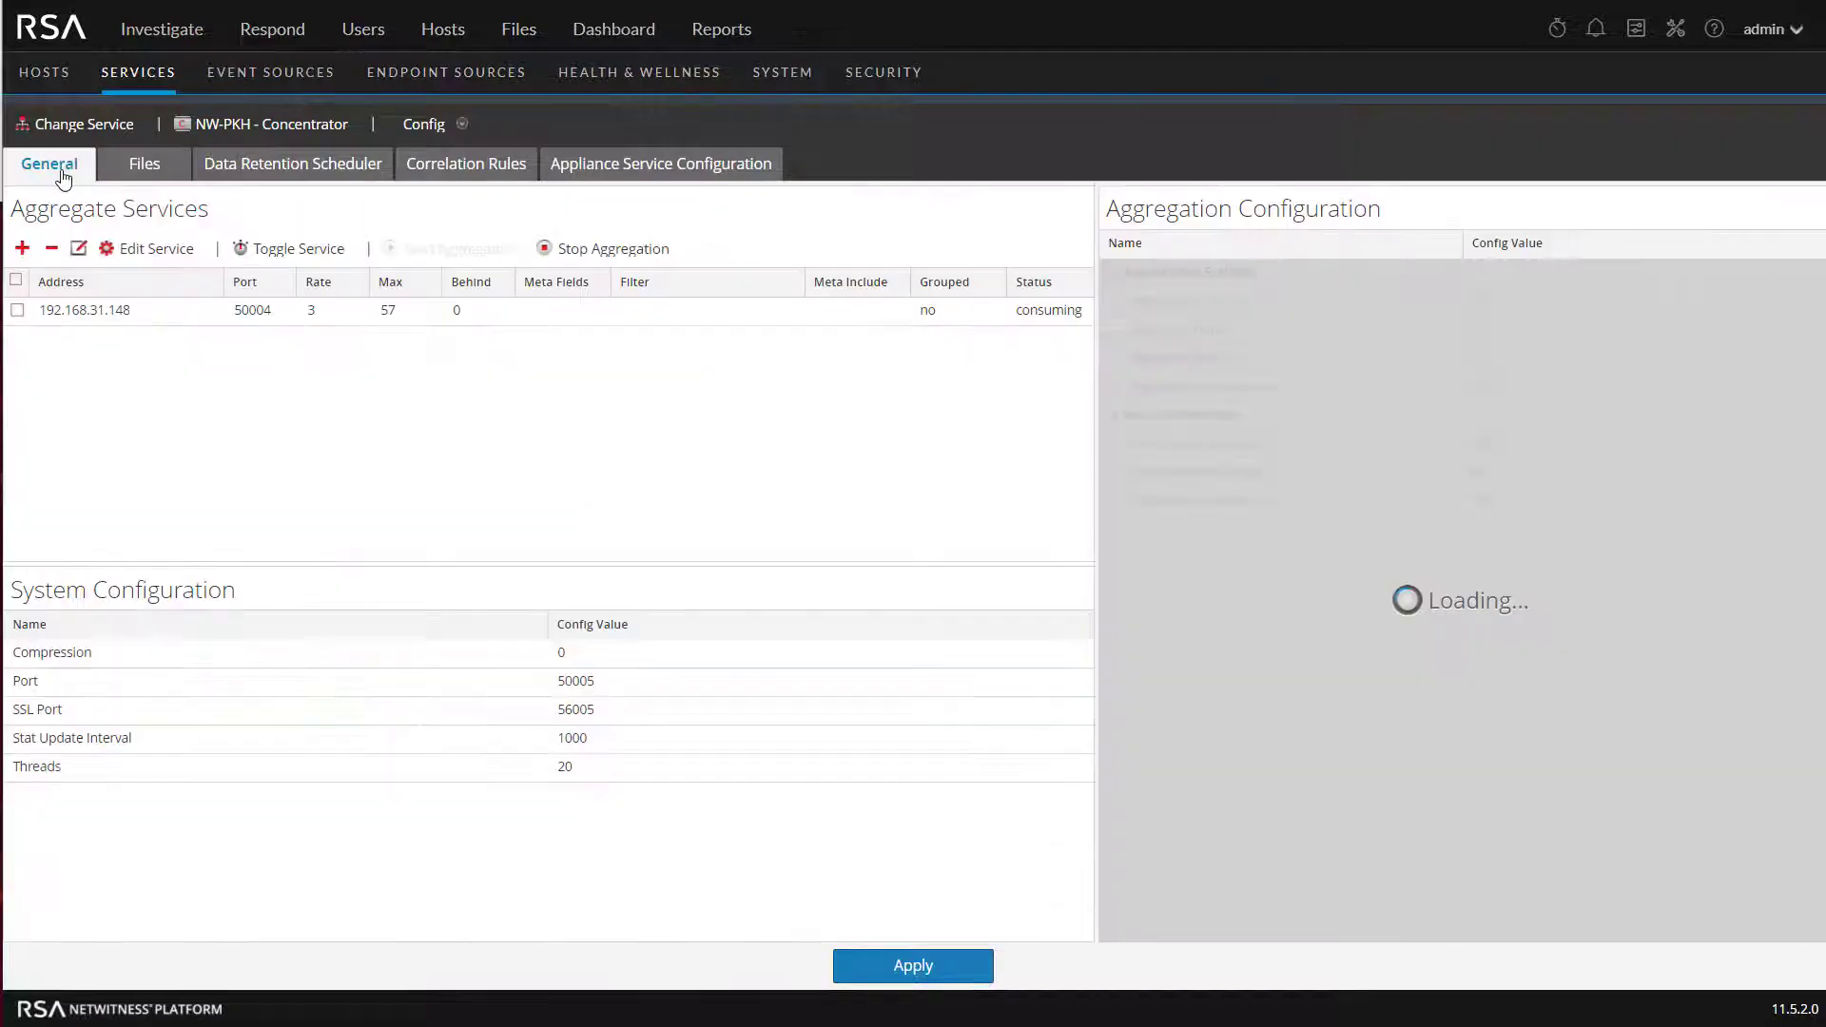
left_click(423, 123)
left_click(437, 159)
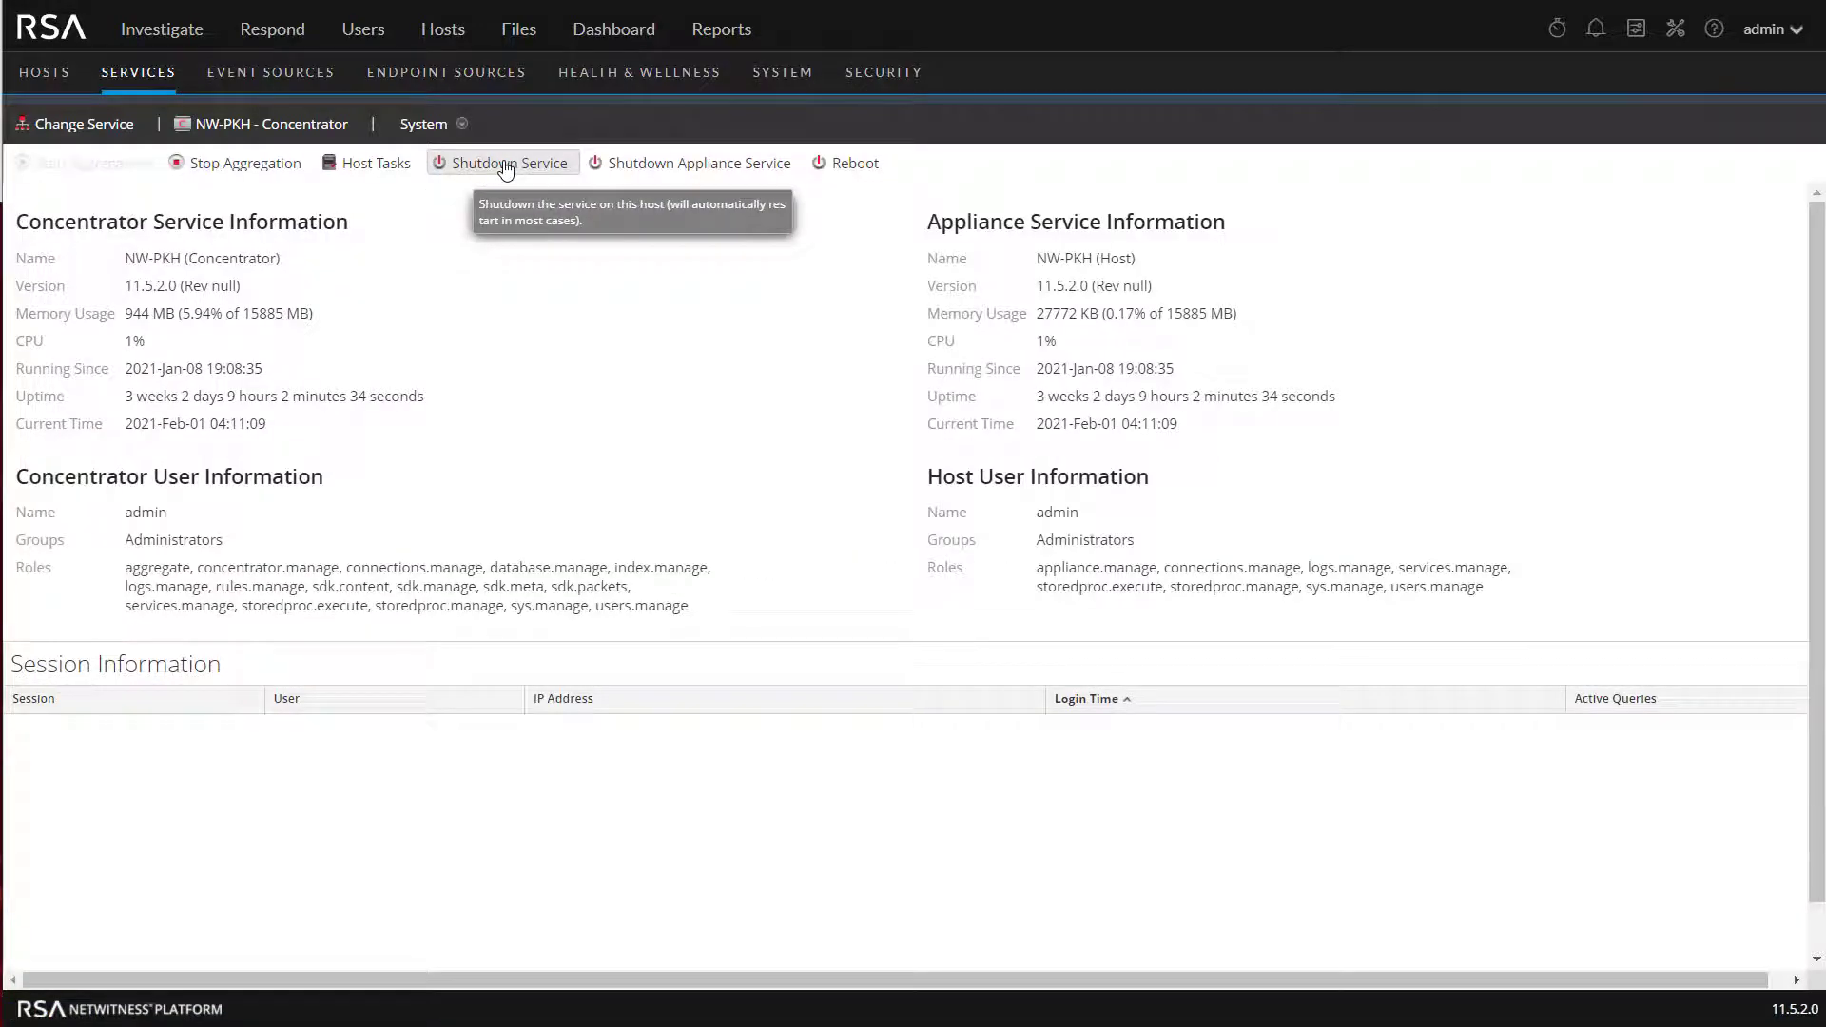
left_click(505, 168)
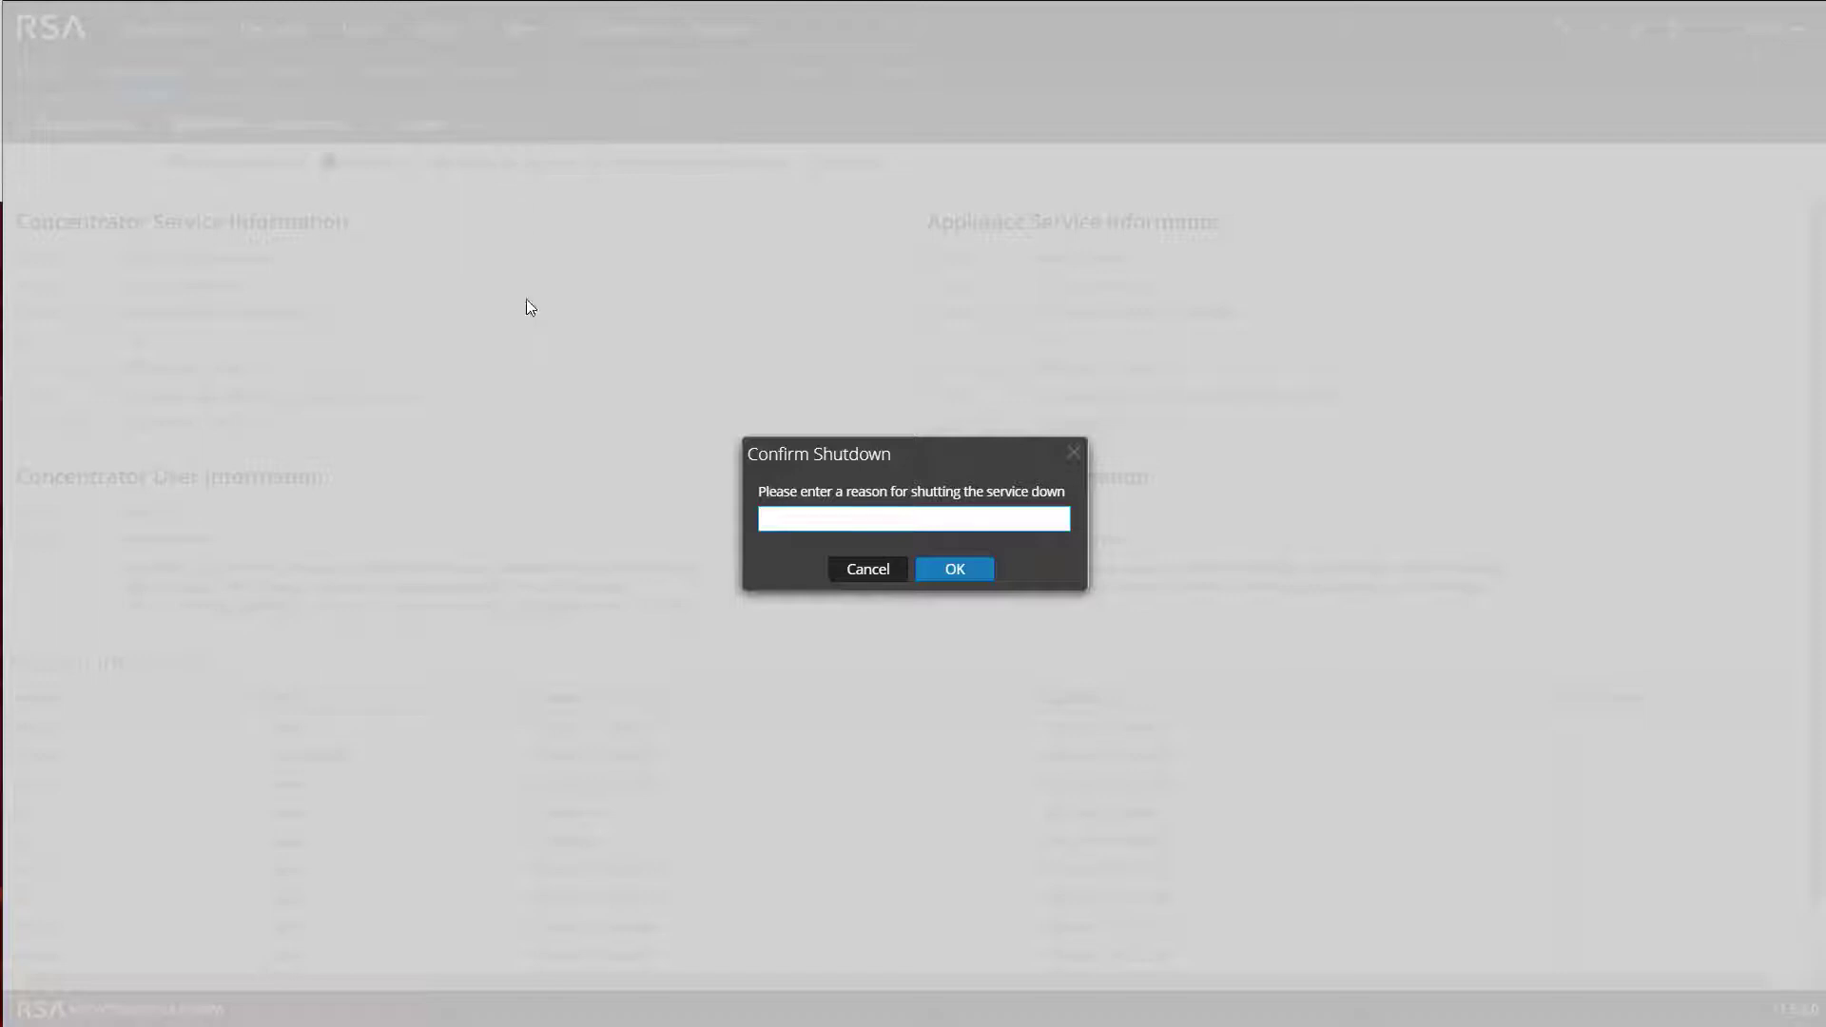
left_click(848, 569)
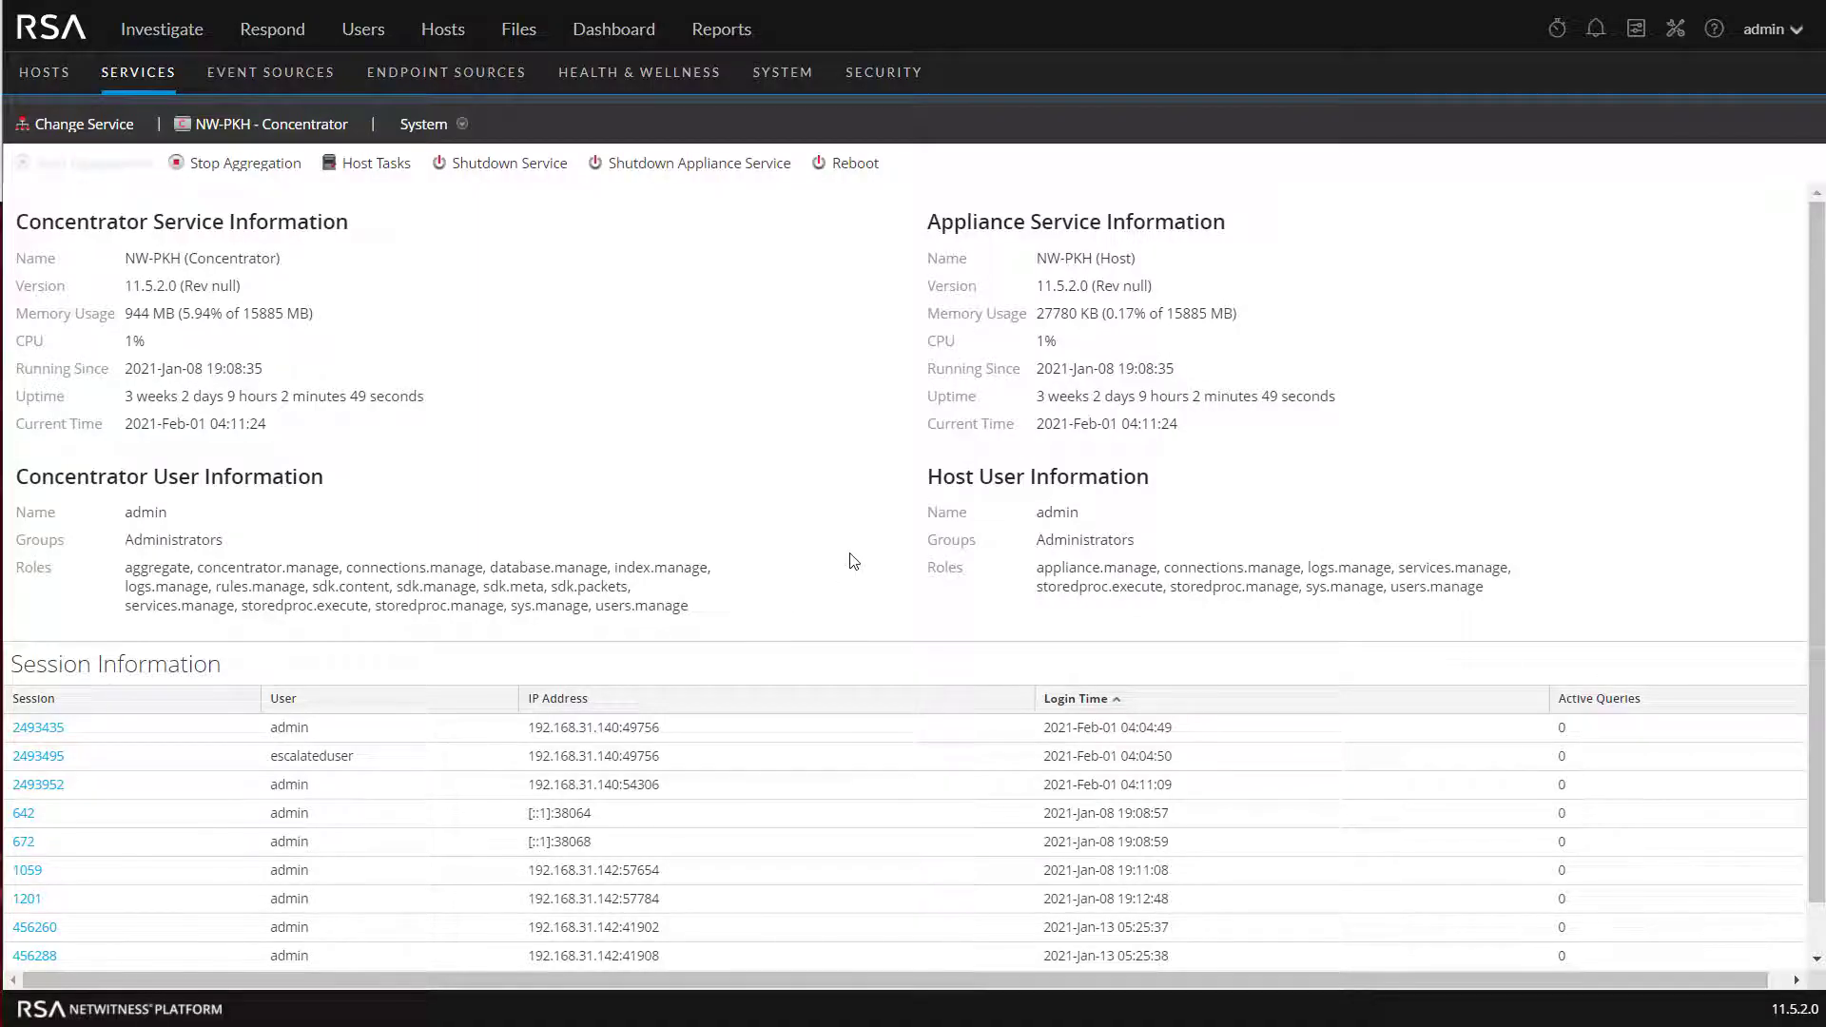
Save the NW-PKH Concentrator's index to disk by sending the save message to its index node in the Explore view.
left_click(426, 126)
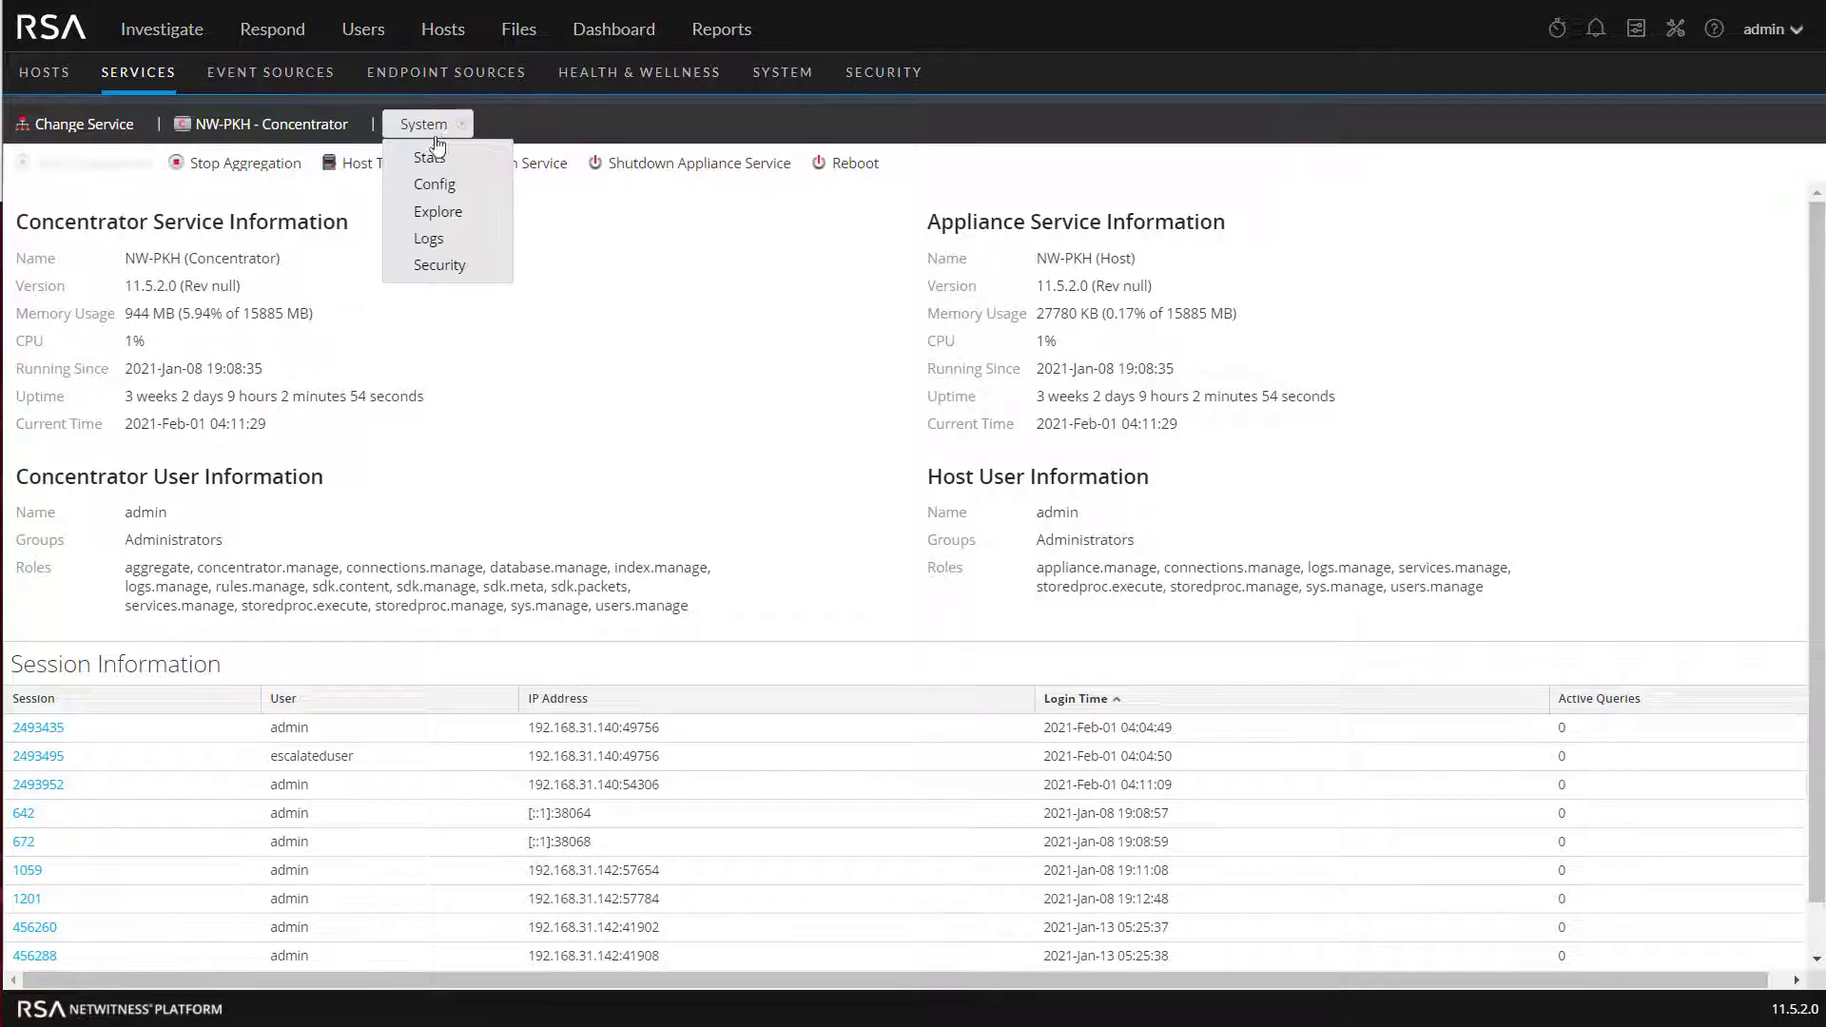
left_click(439, 212)
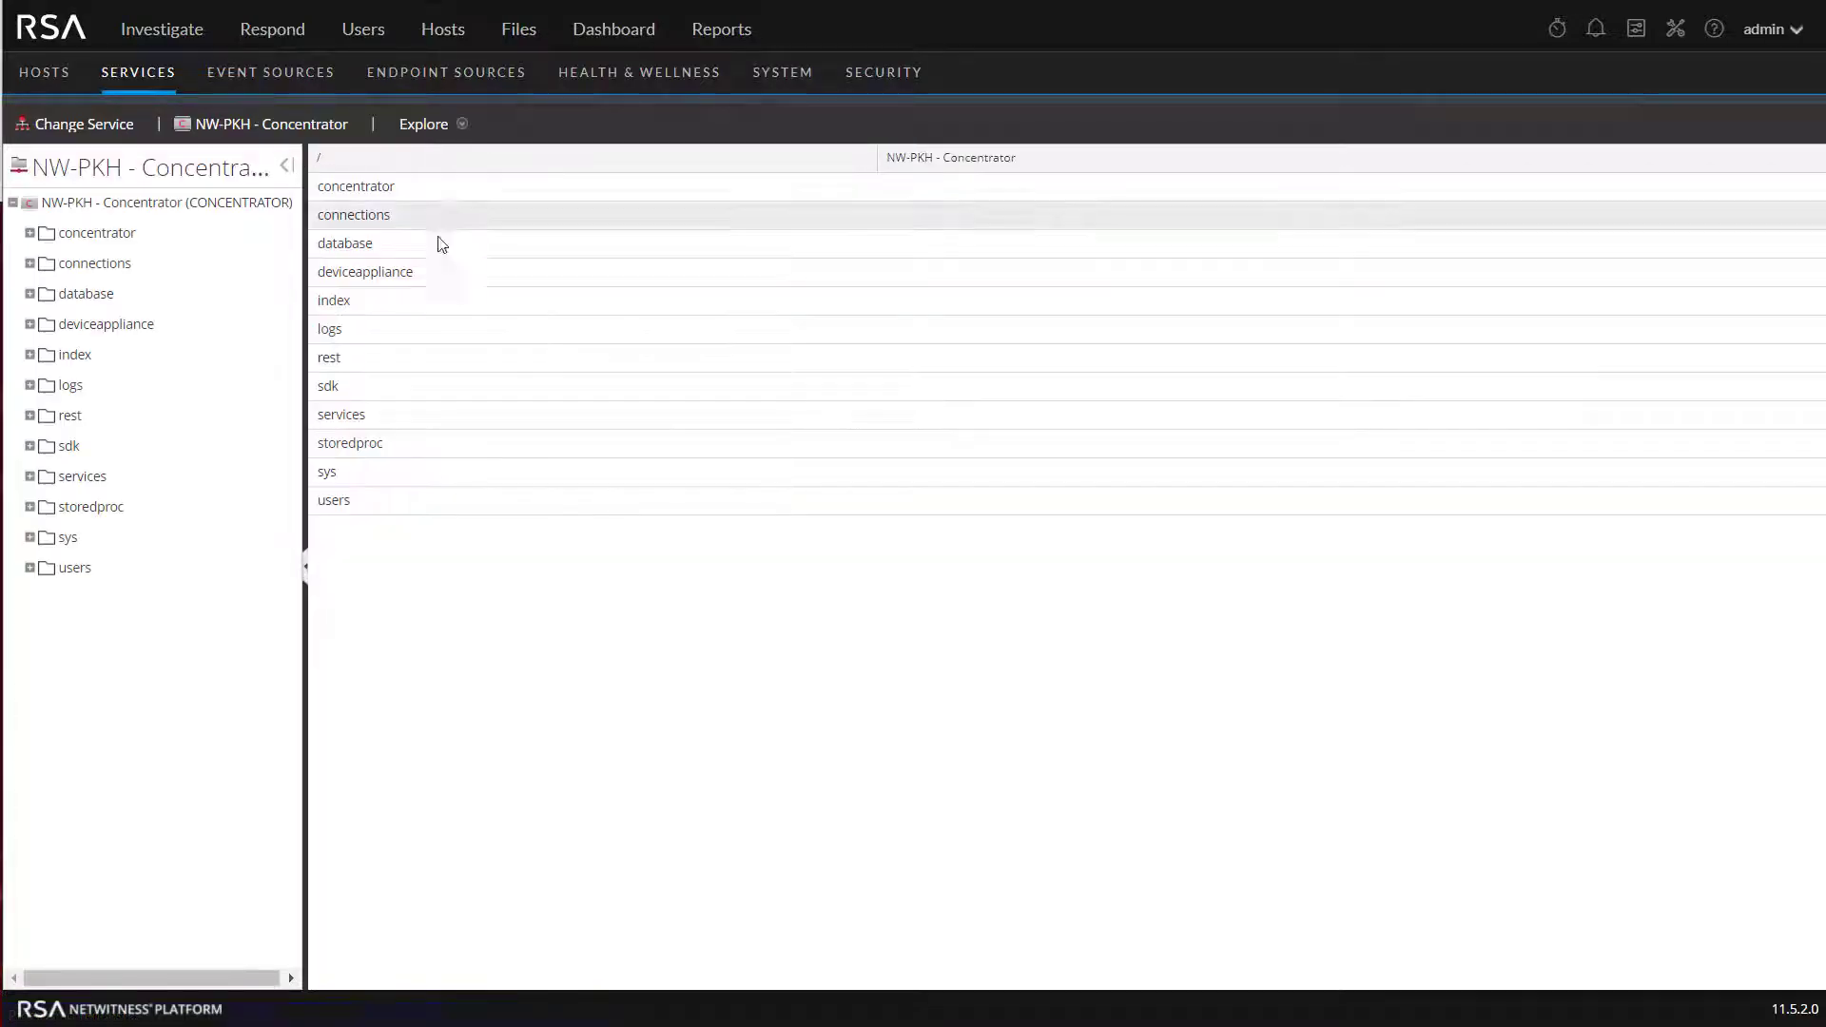
right_click(86, 355)
left_click(143, 376)
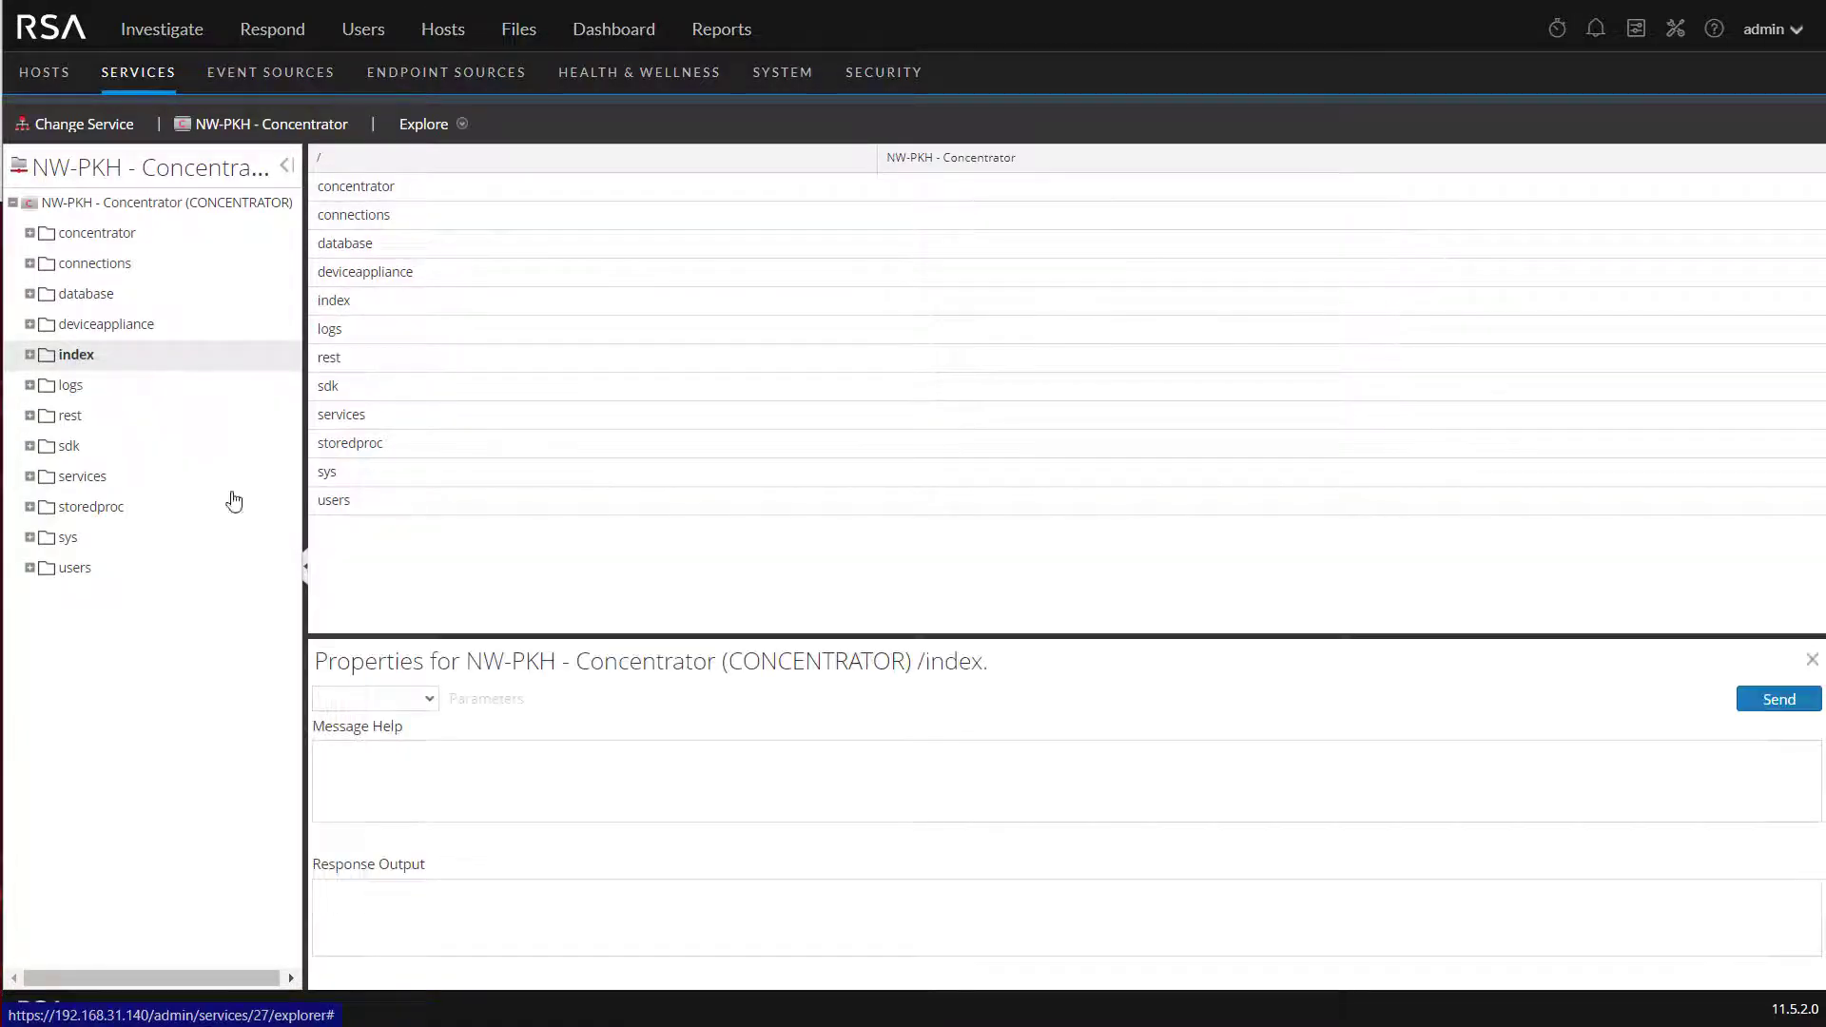
left_click(429, 699)
left_click(349, 609)
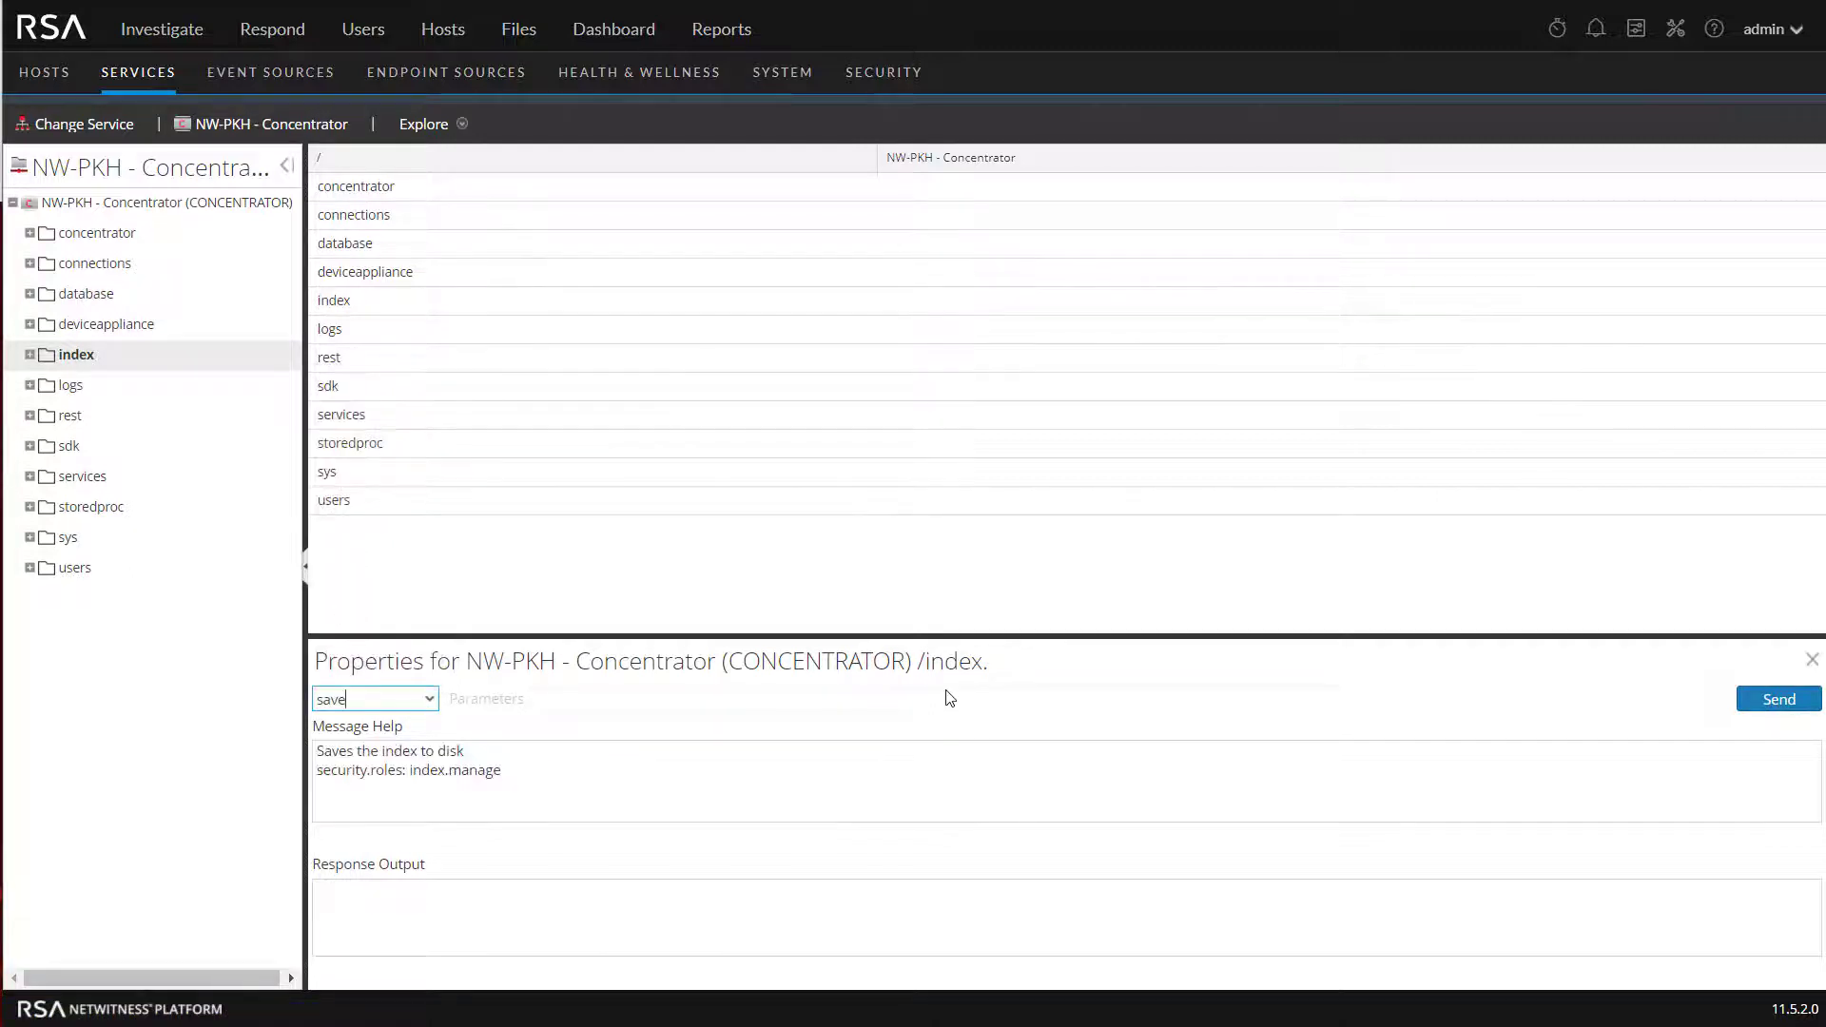
left_click(1772, 699)
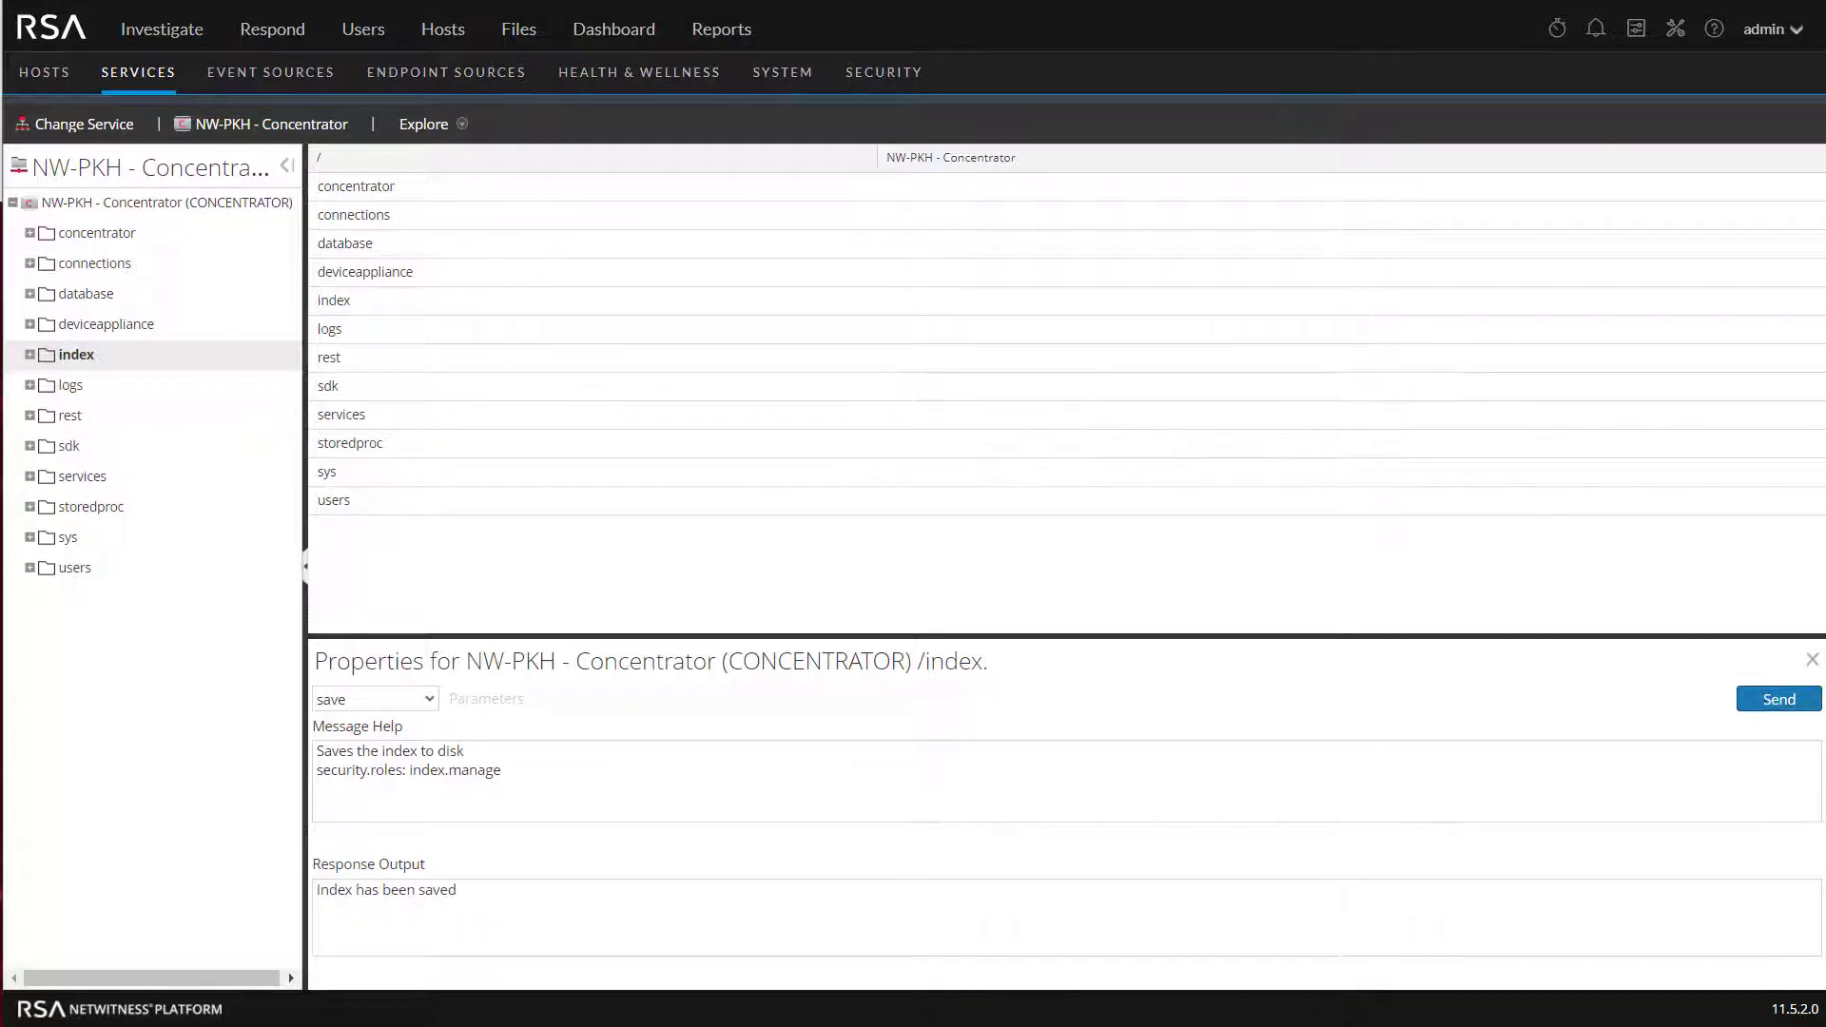
Open the NW-ELH and NW-PKH Concentrators together in the Explore view.
left_click(74, 128)
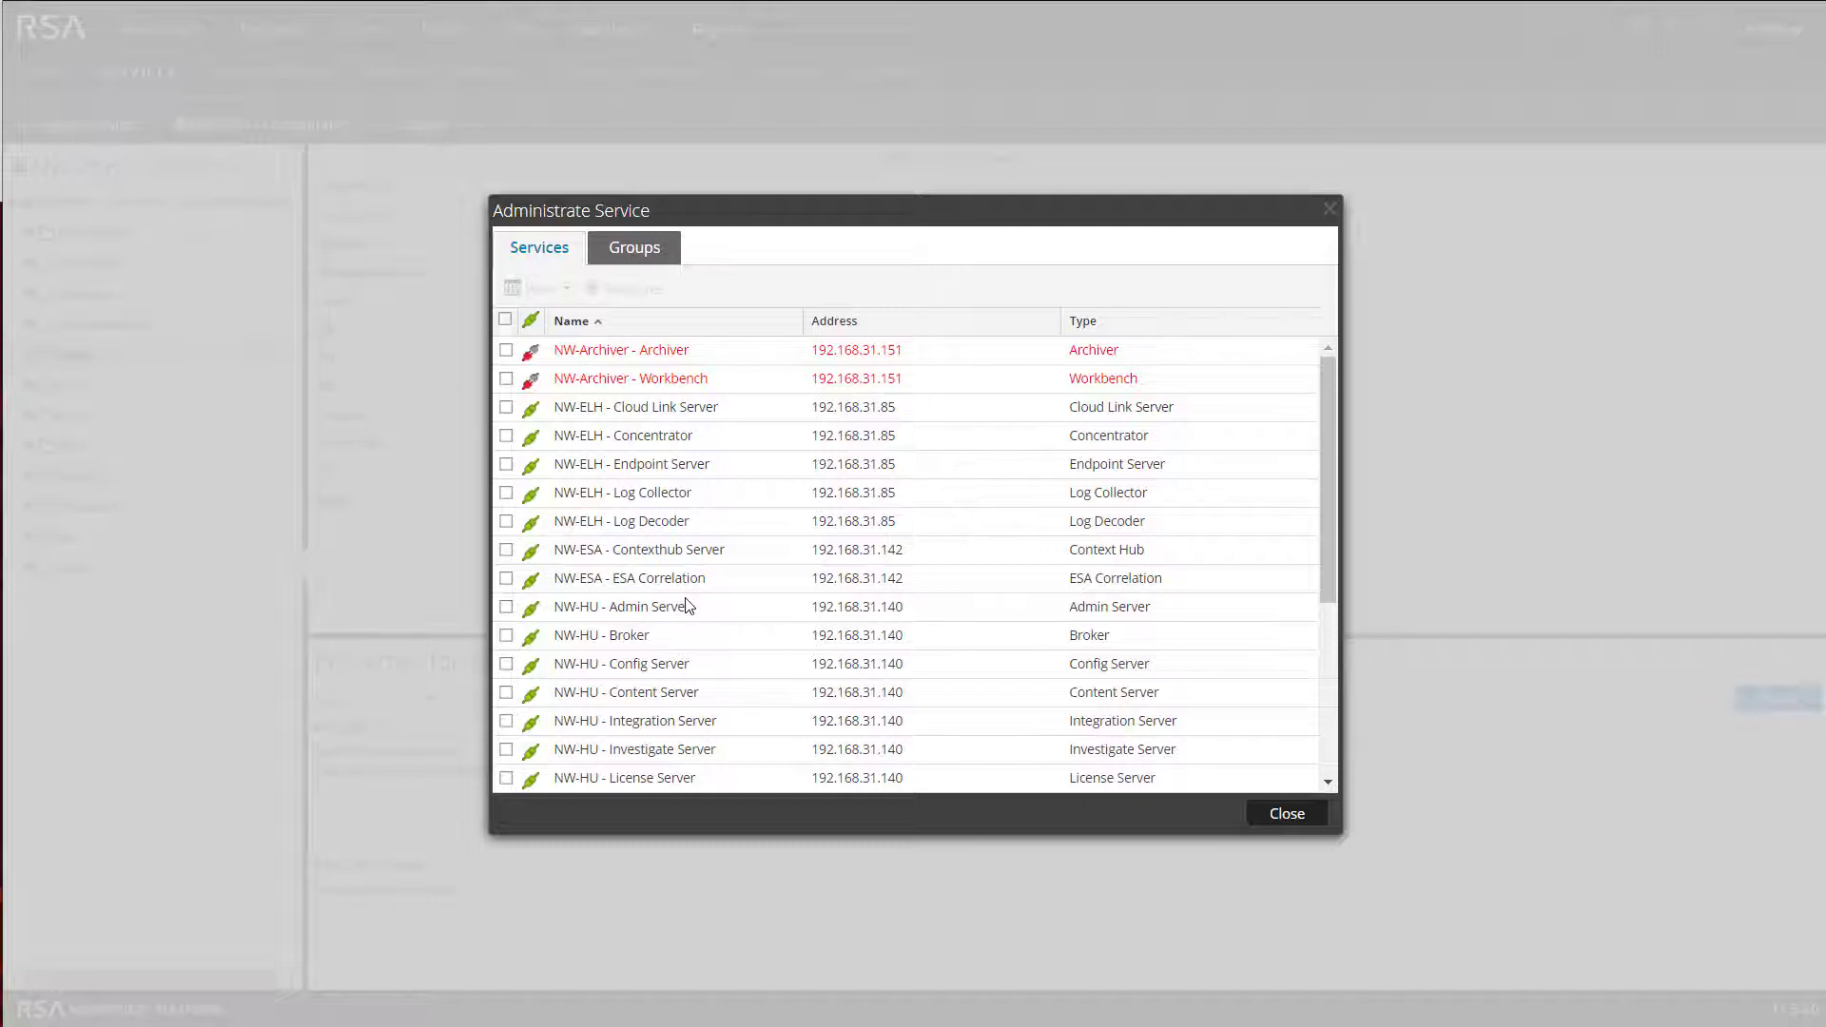
left_click(506, 436)
scroll(506, 685, "down", 3)
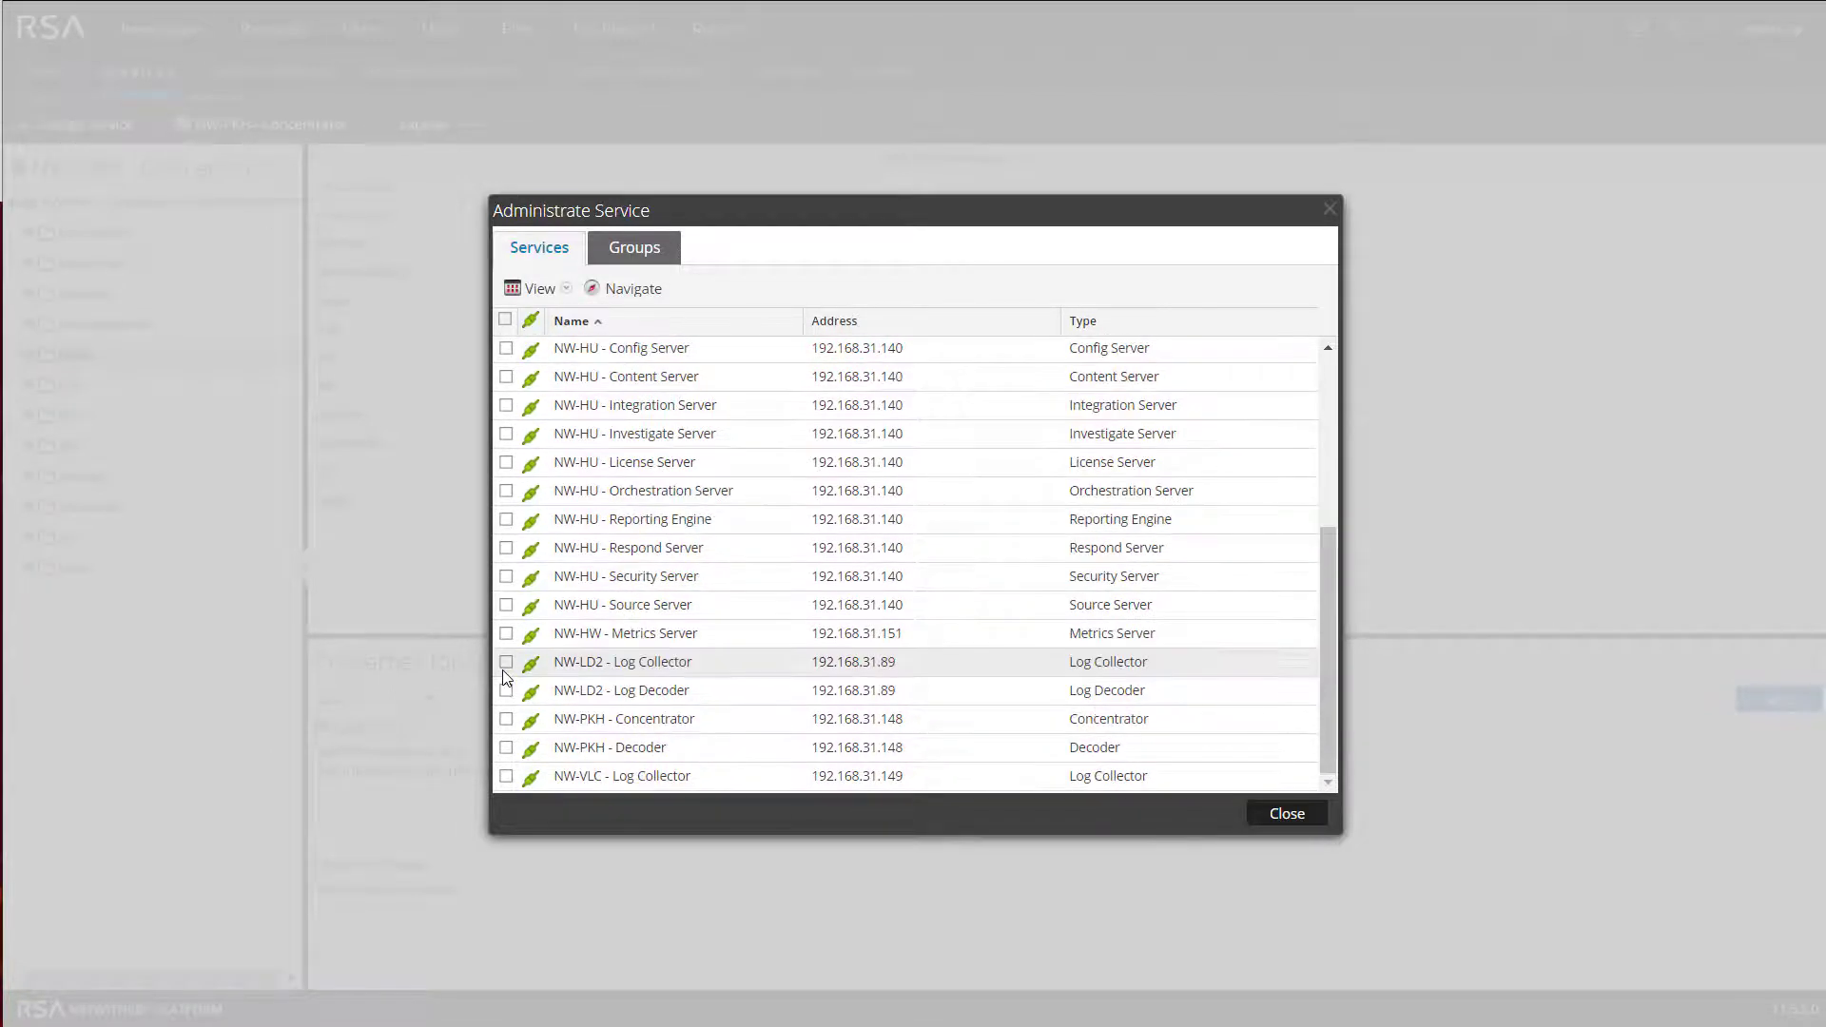
left_click(505, 720)
left_click(528, 289)
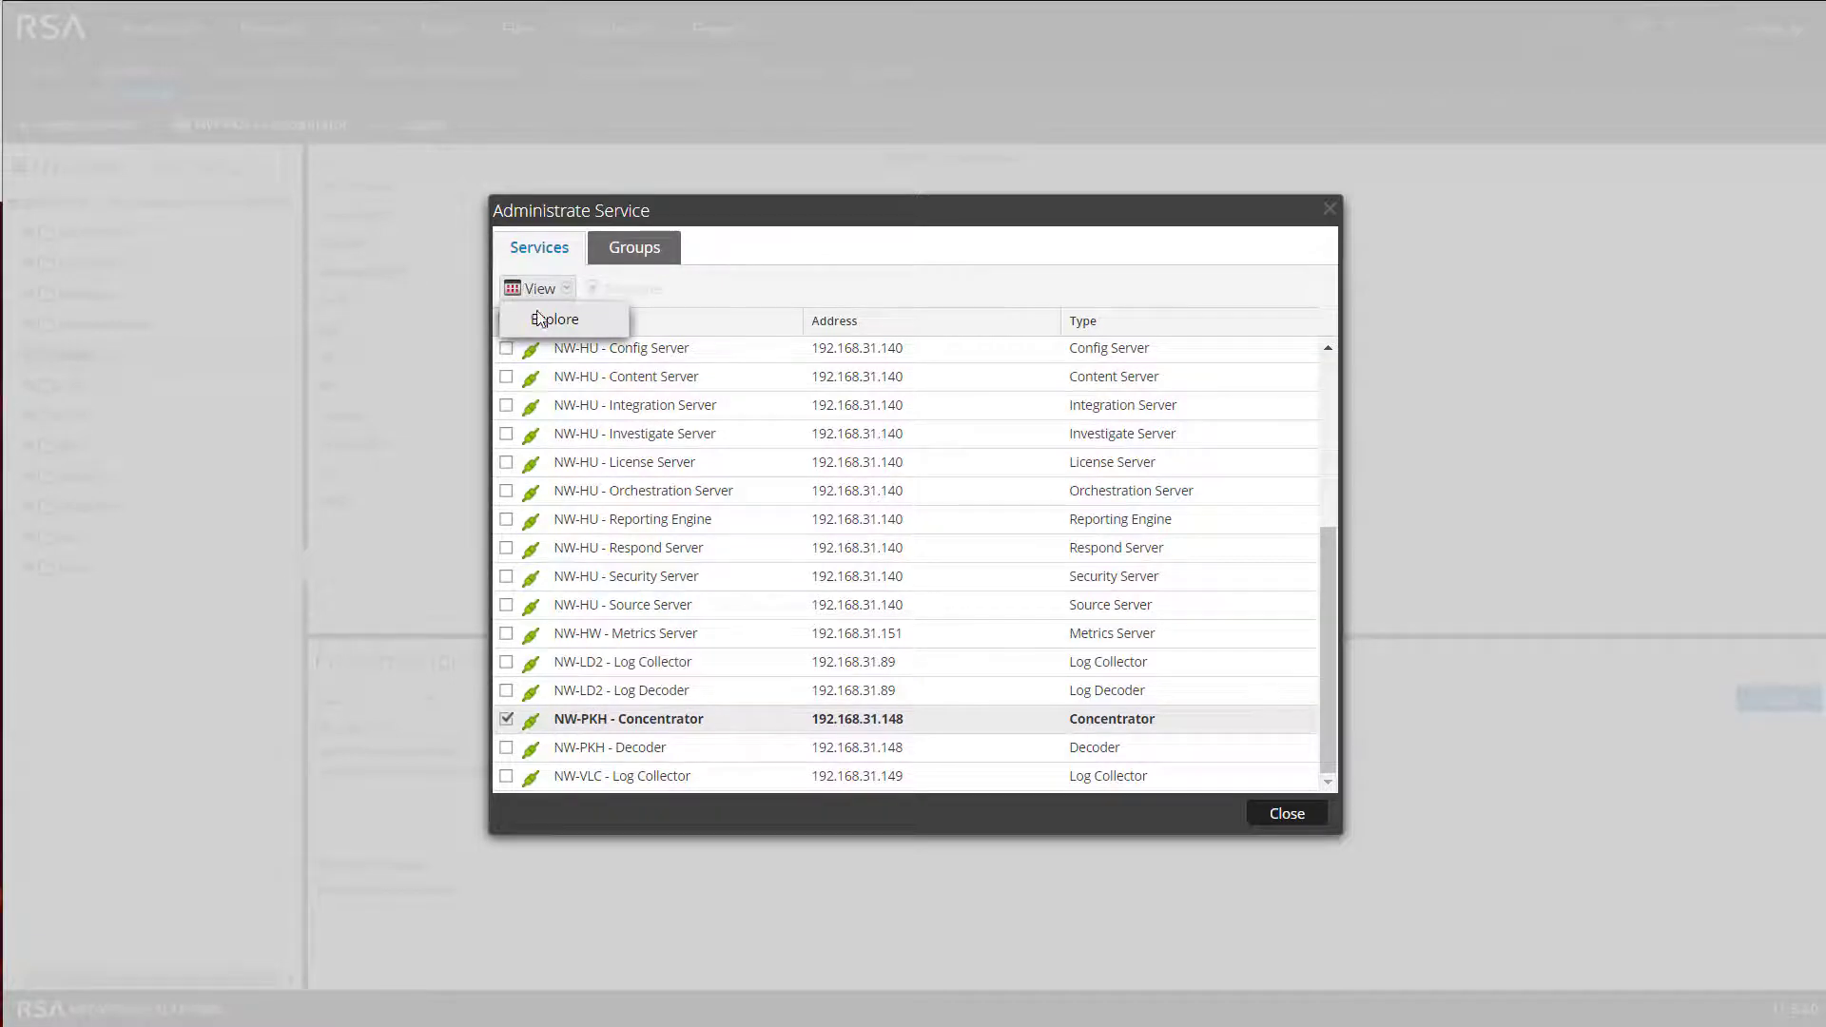
left_click(554, 320)
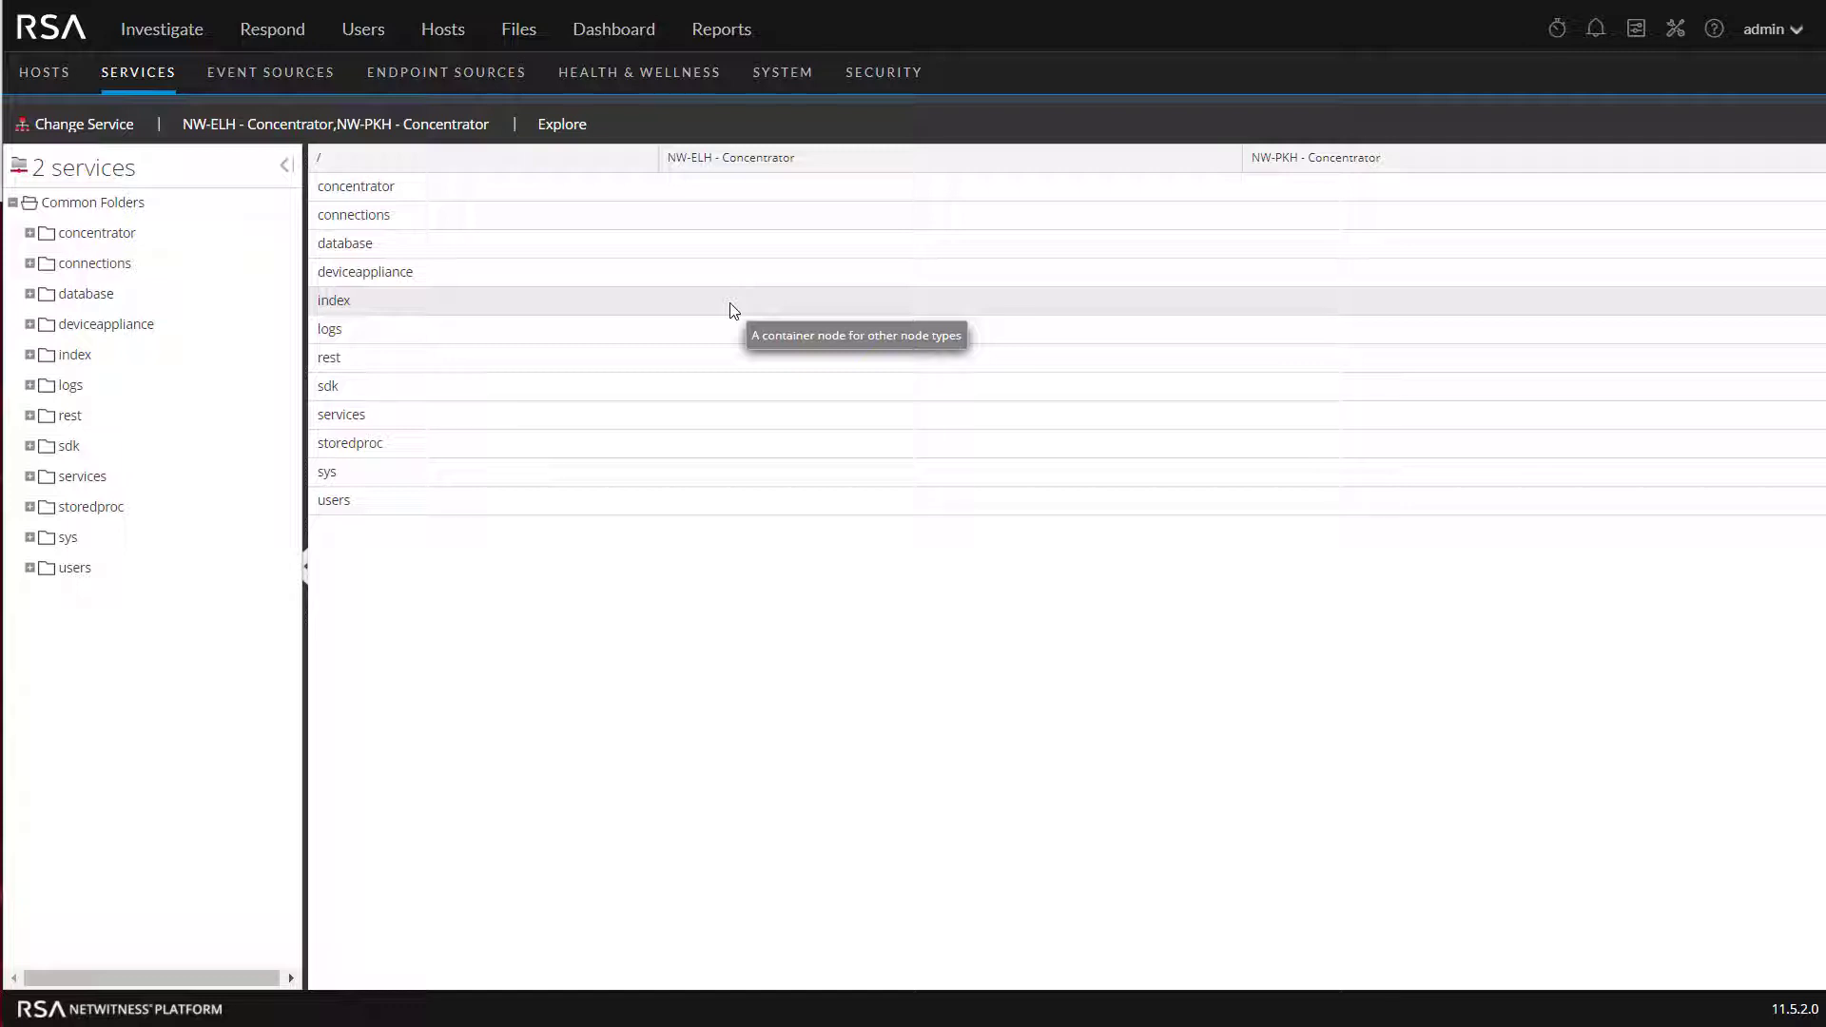
Send the save message to the index node on all selected Concentrators and return to the Services list.
right_click(74, 354)
left_click(110, 373)
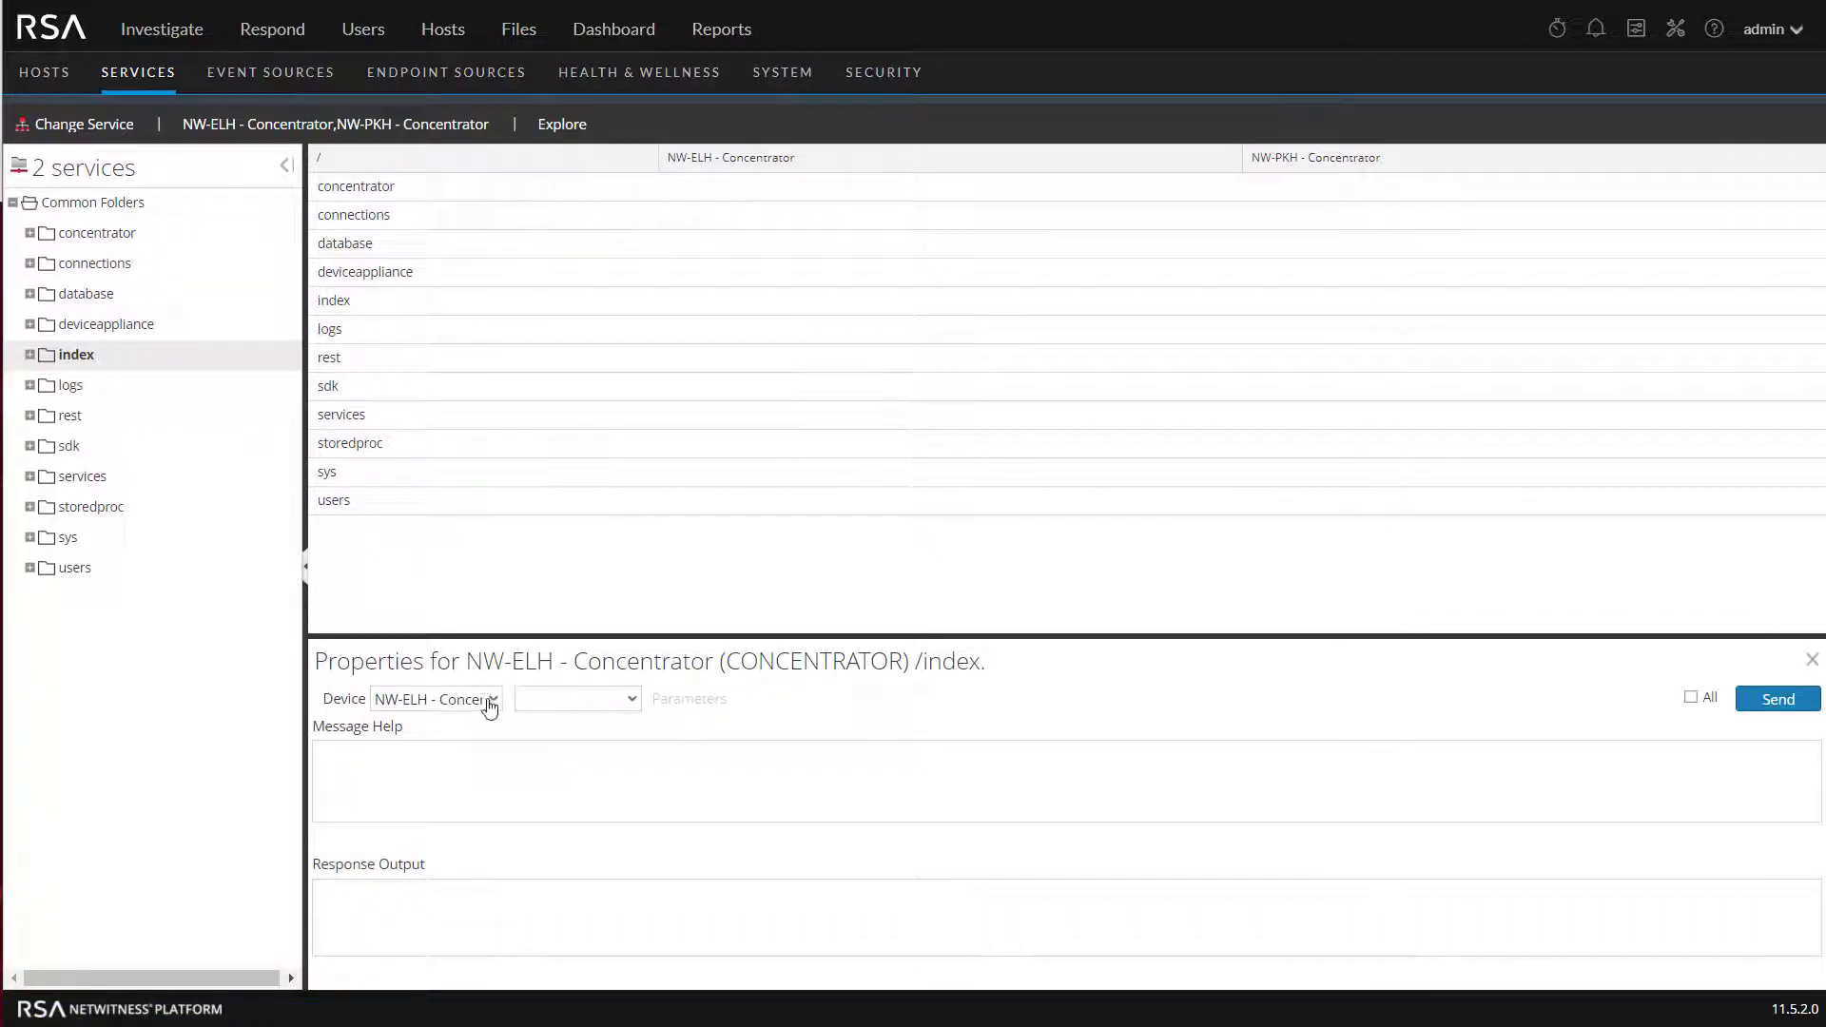
left_click(489, 701)
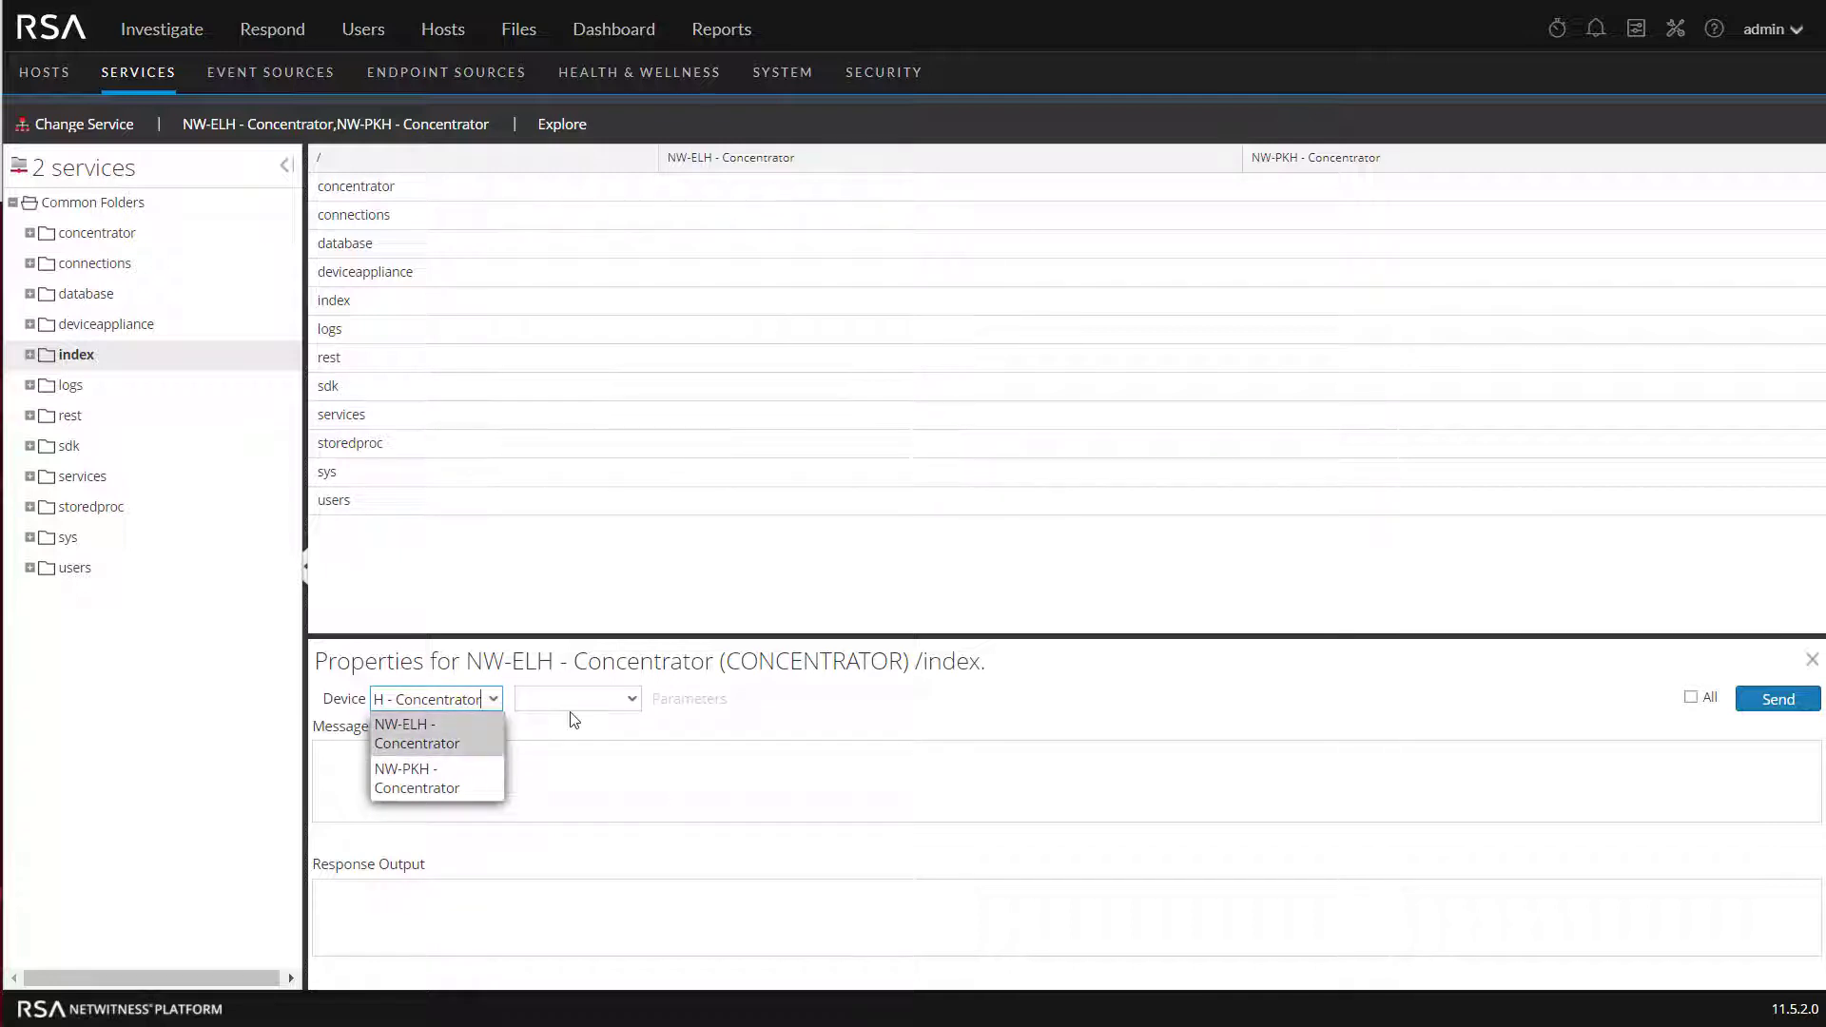
left_click(631, 700)
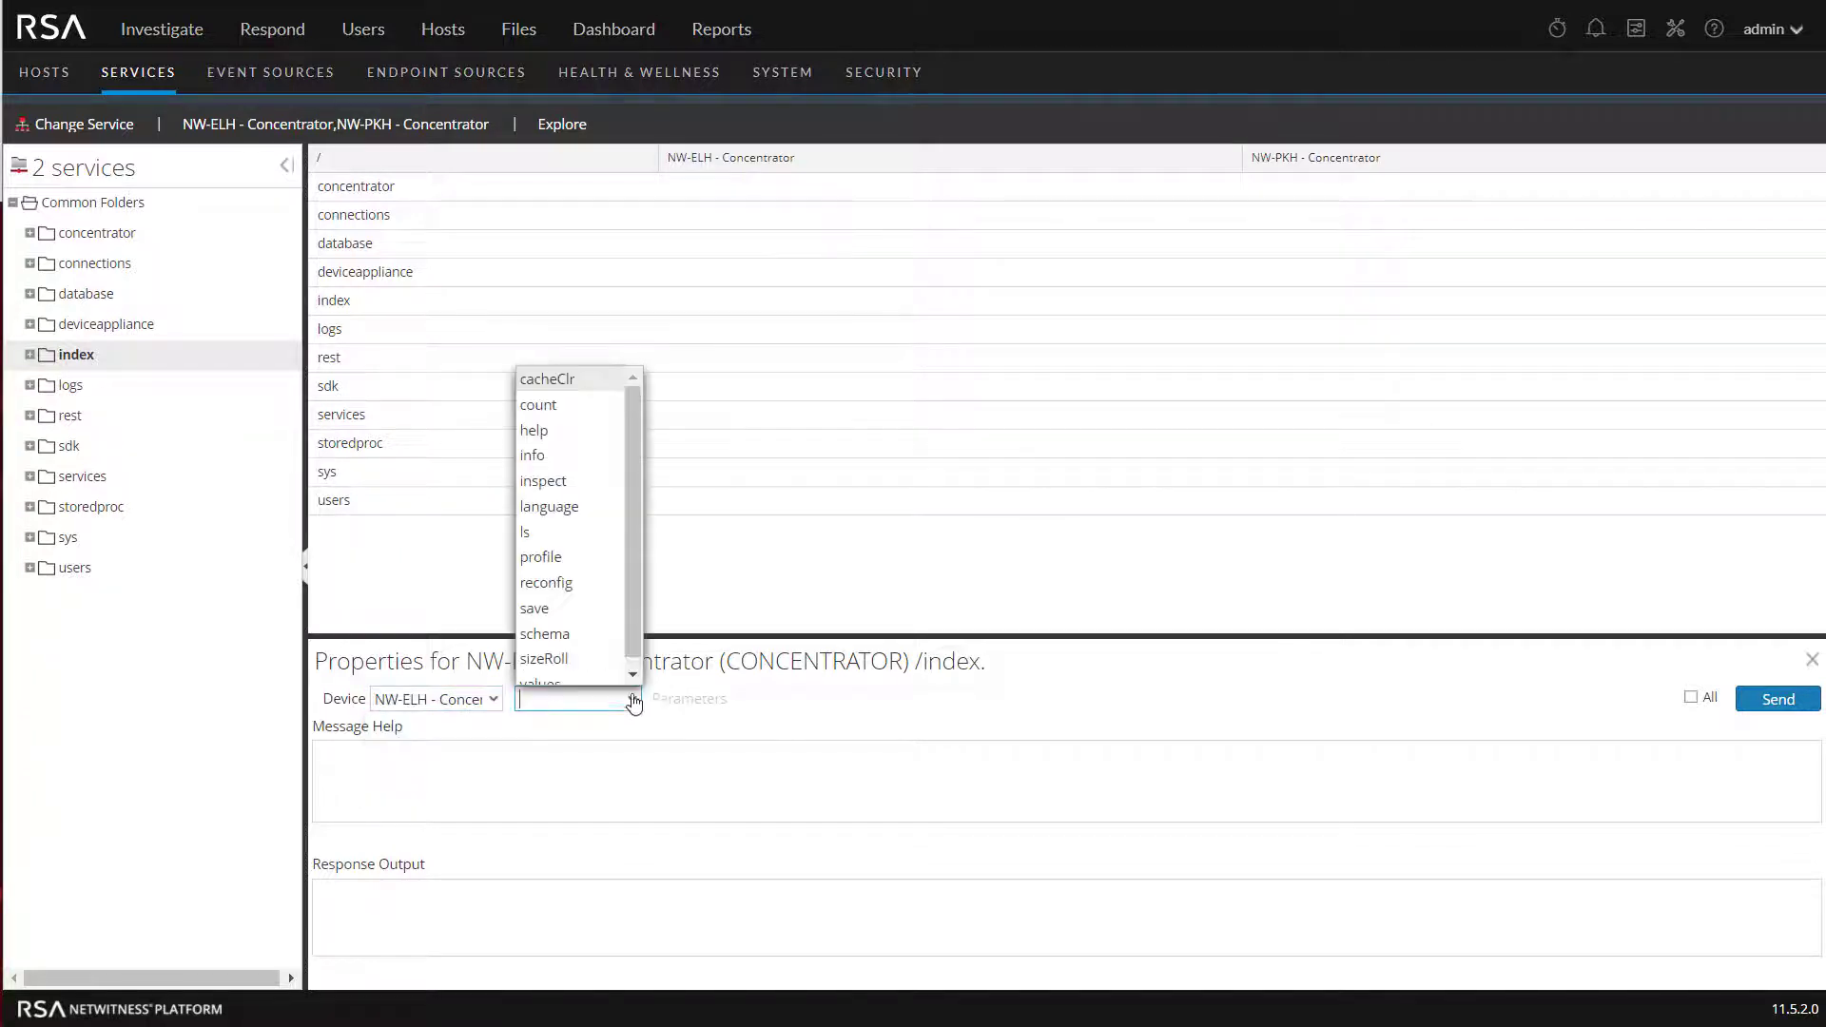
left_click(561, 613)
left_click(1691, 698)
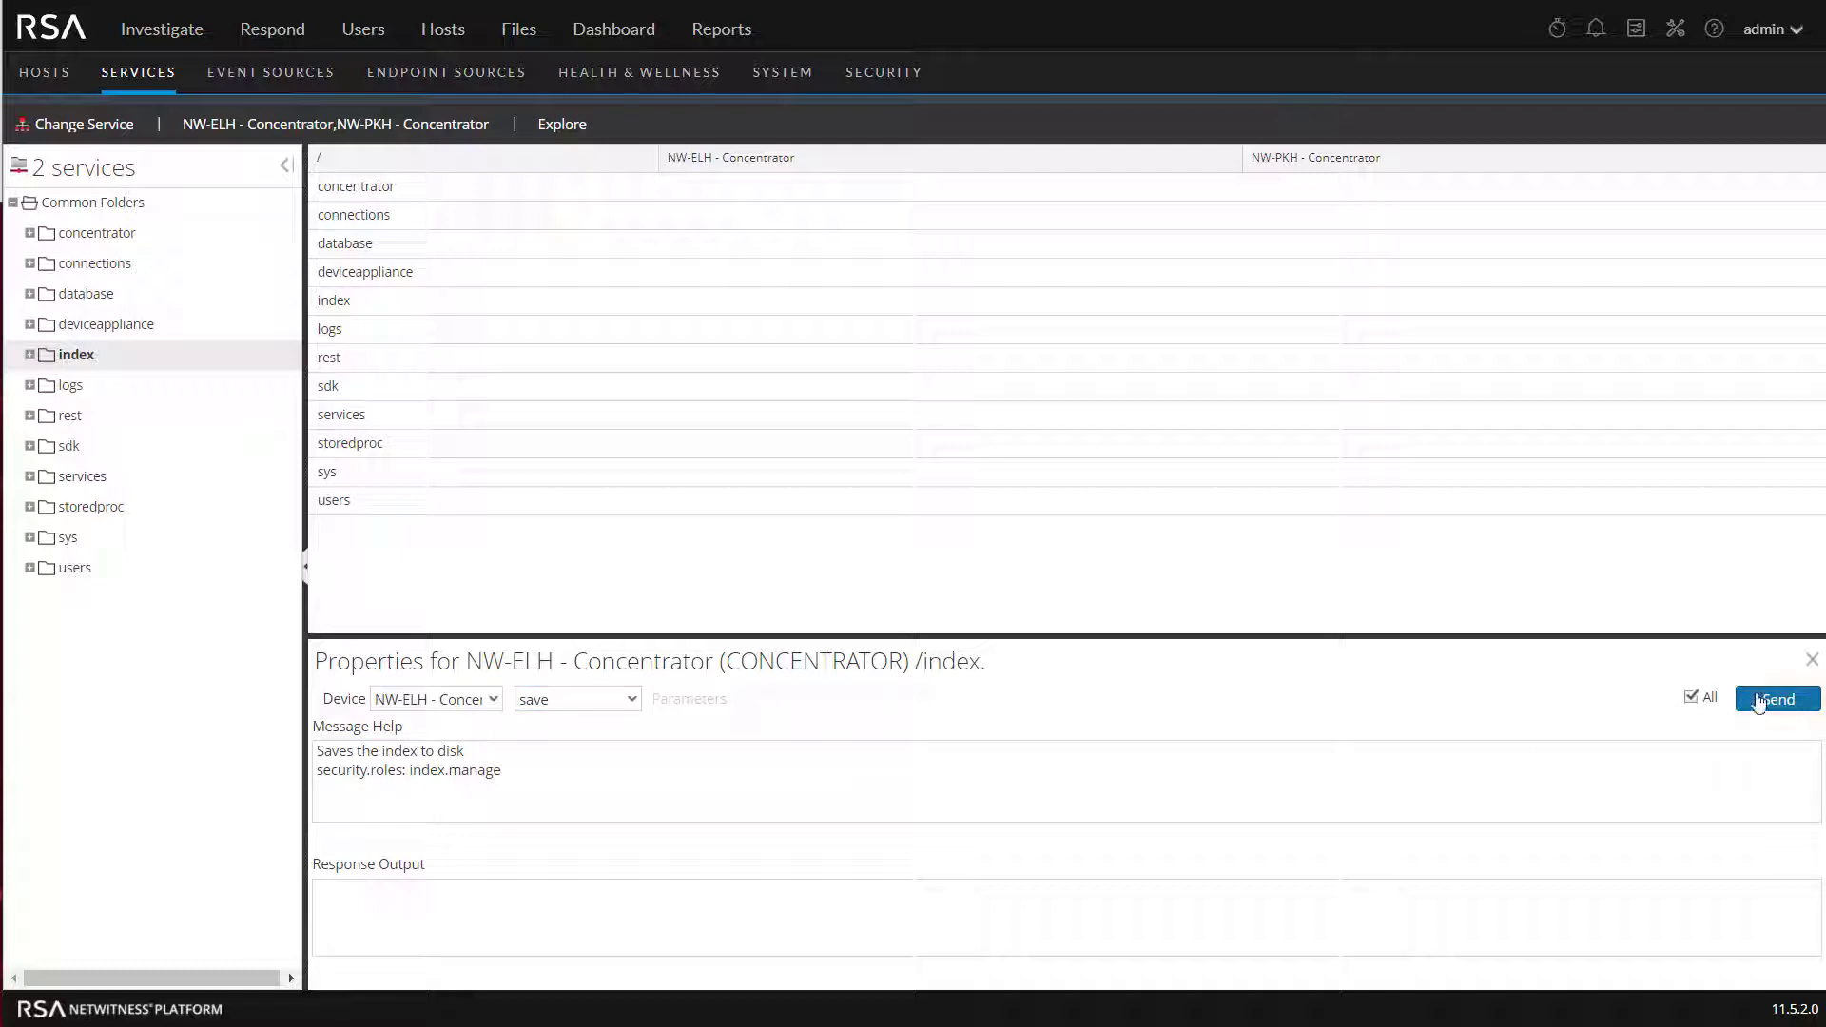
left_click(1770, 700)
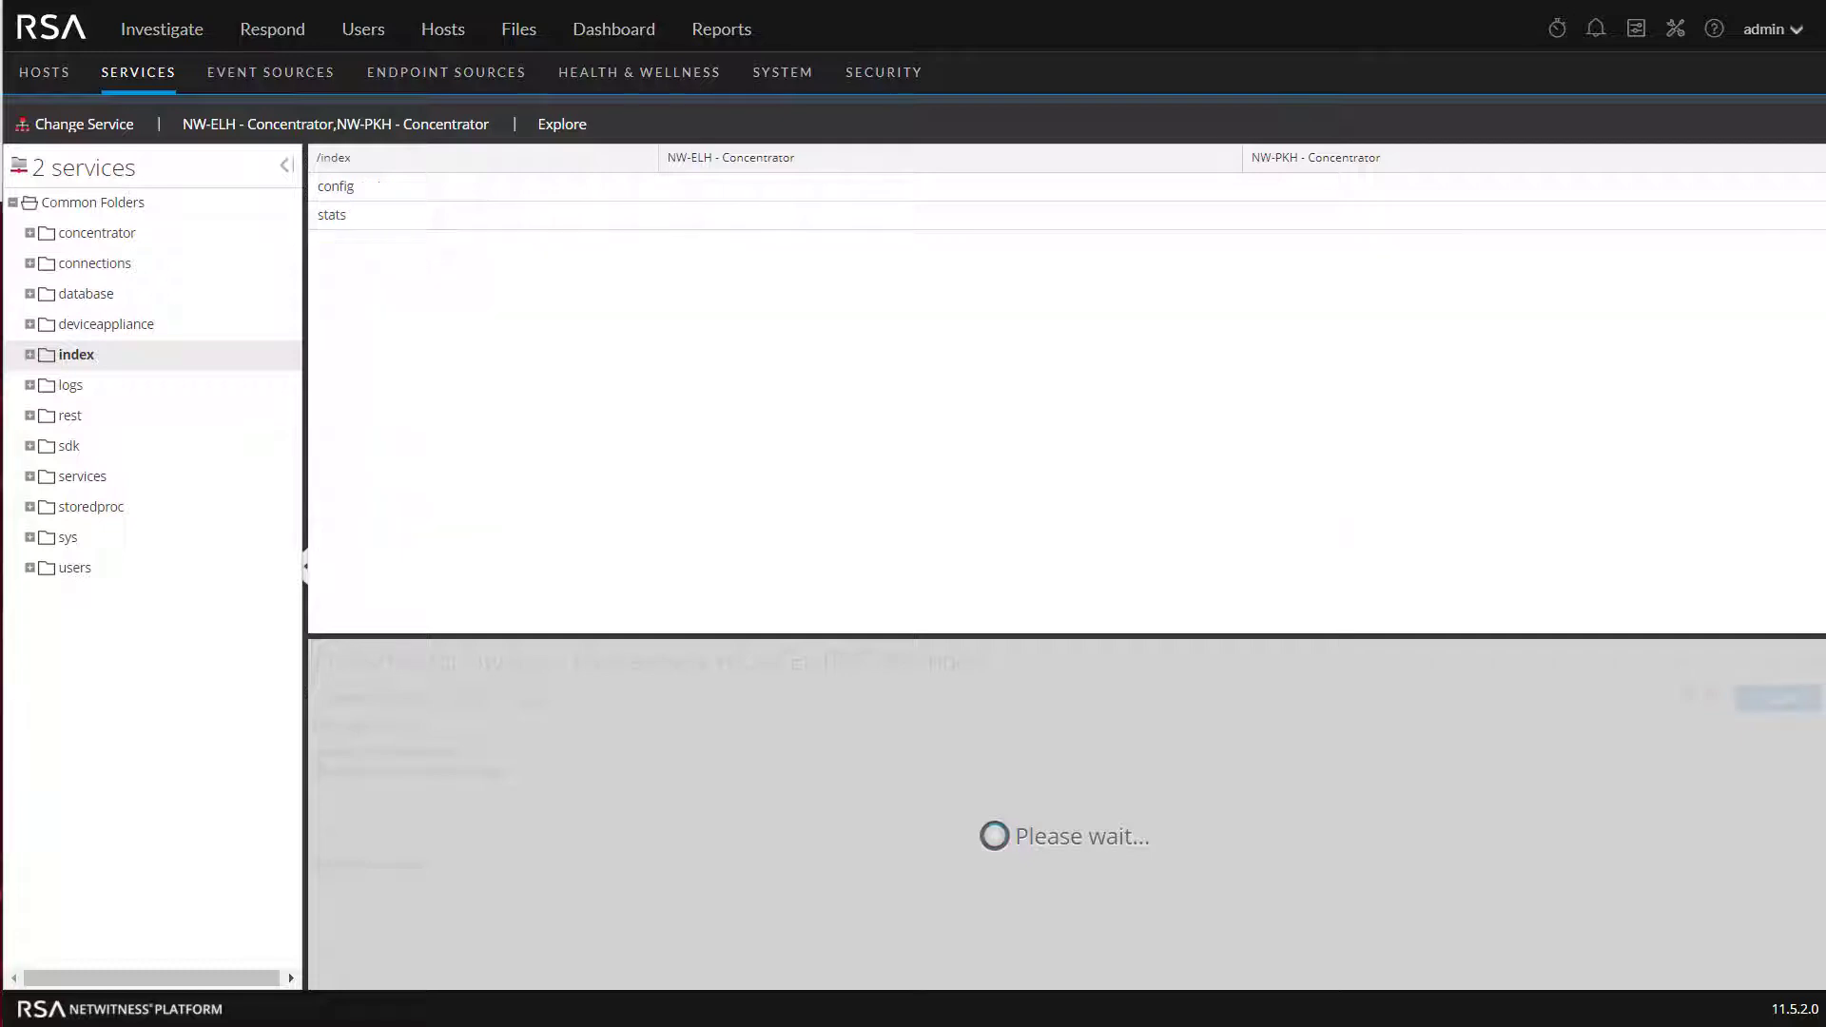
left_click(147, 78)
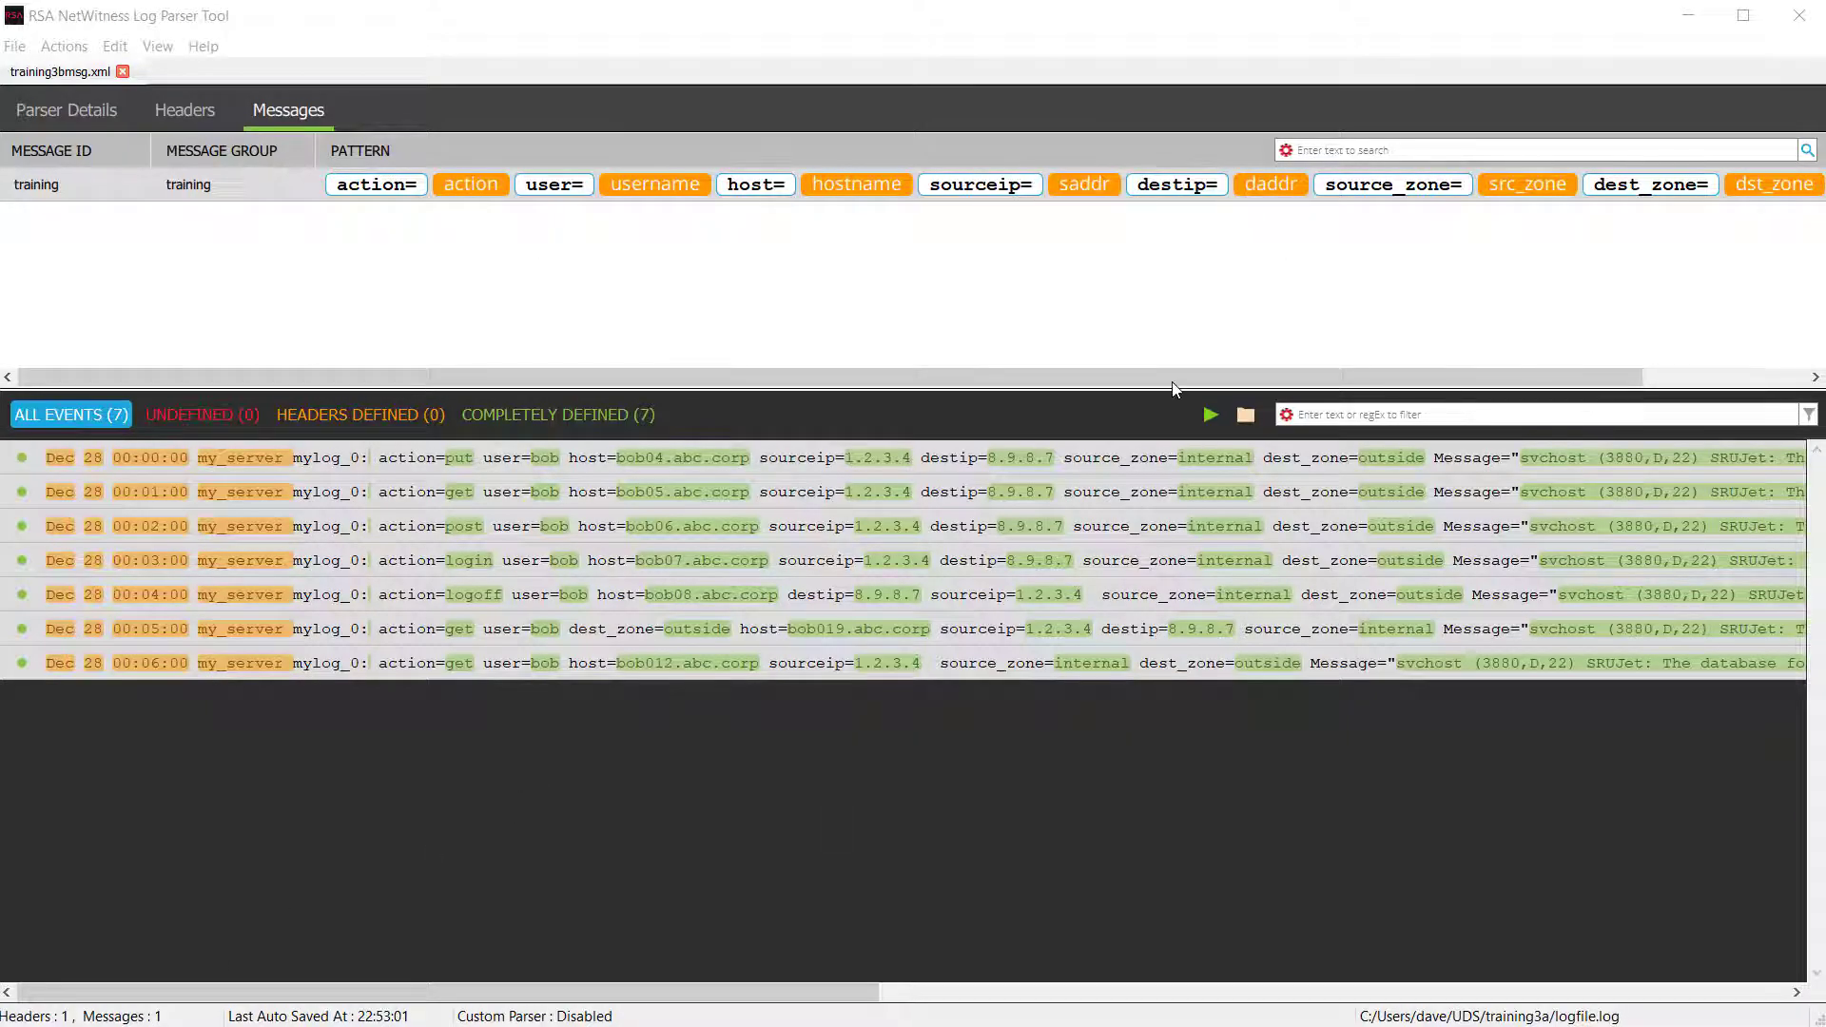
In RSA NetWitness Log Parser Tool, rename the action variable in the training message pattern to my_action.
left_click_drag(1107, 376, 1360, 348)
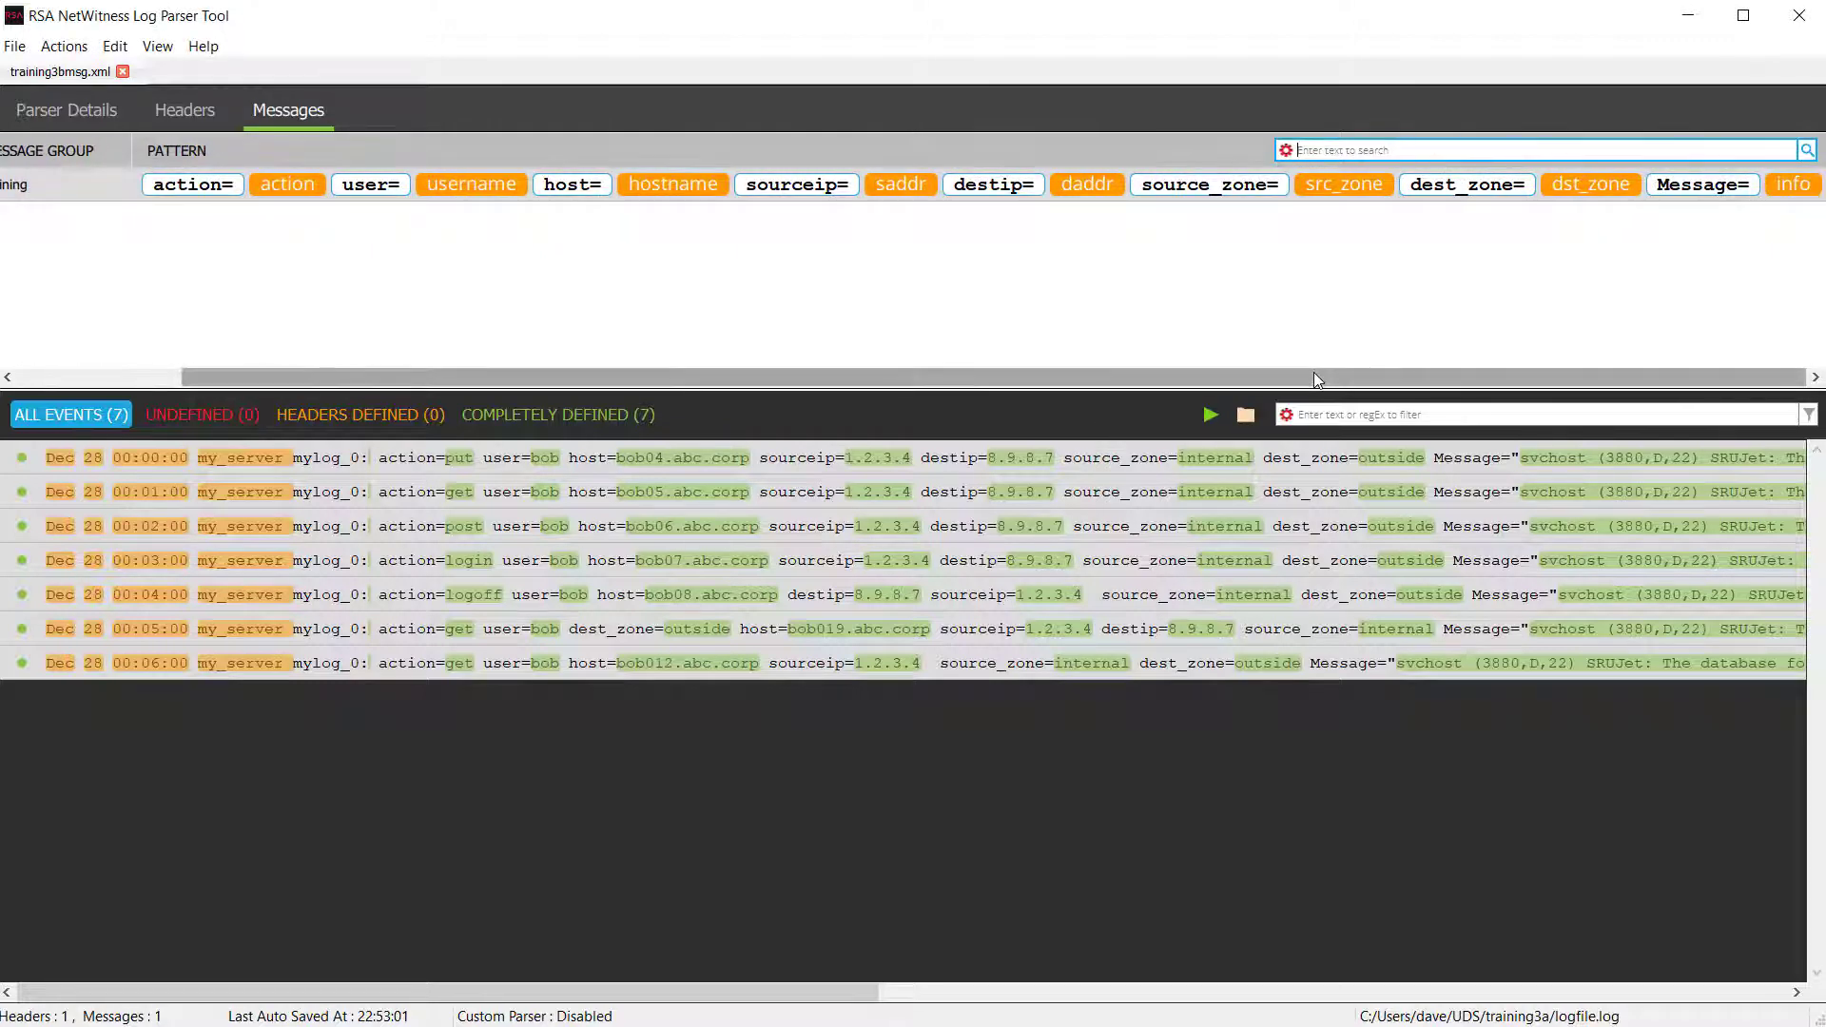
left_click_drag(1310, 376, 885, 346)
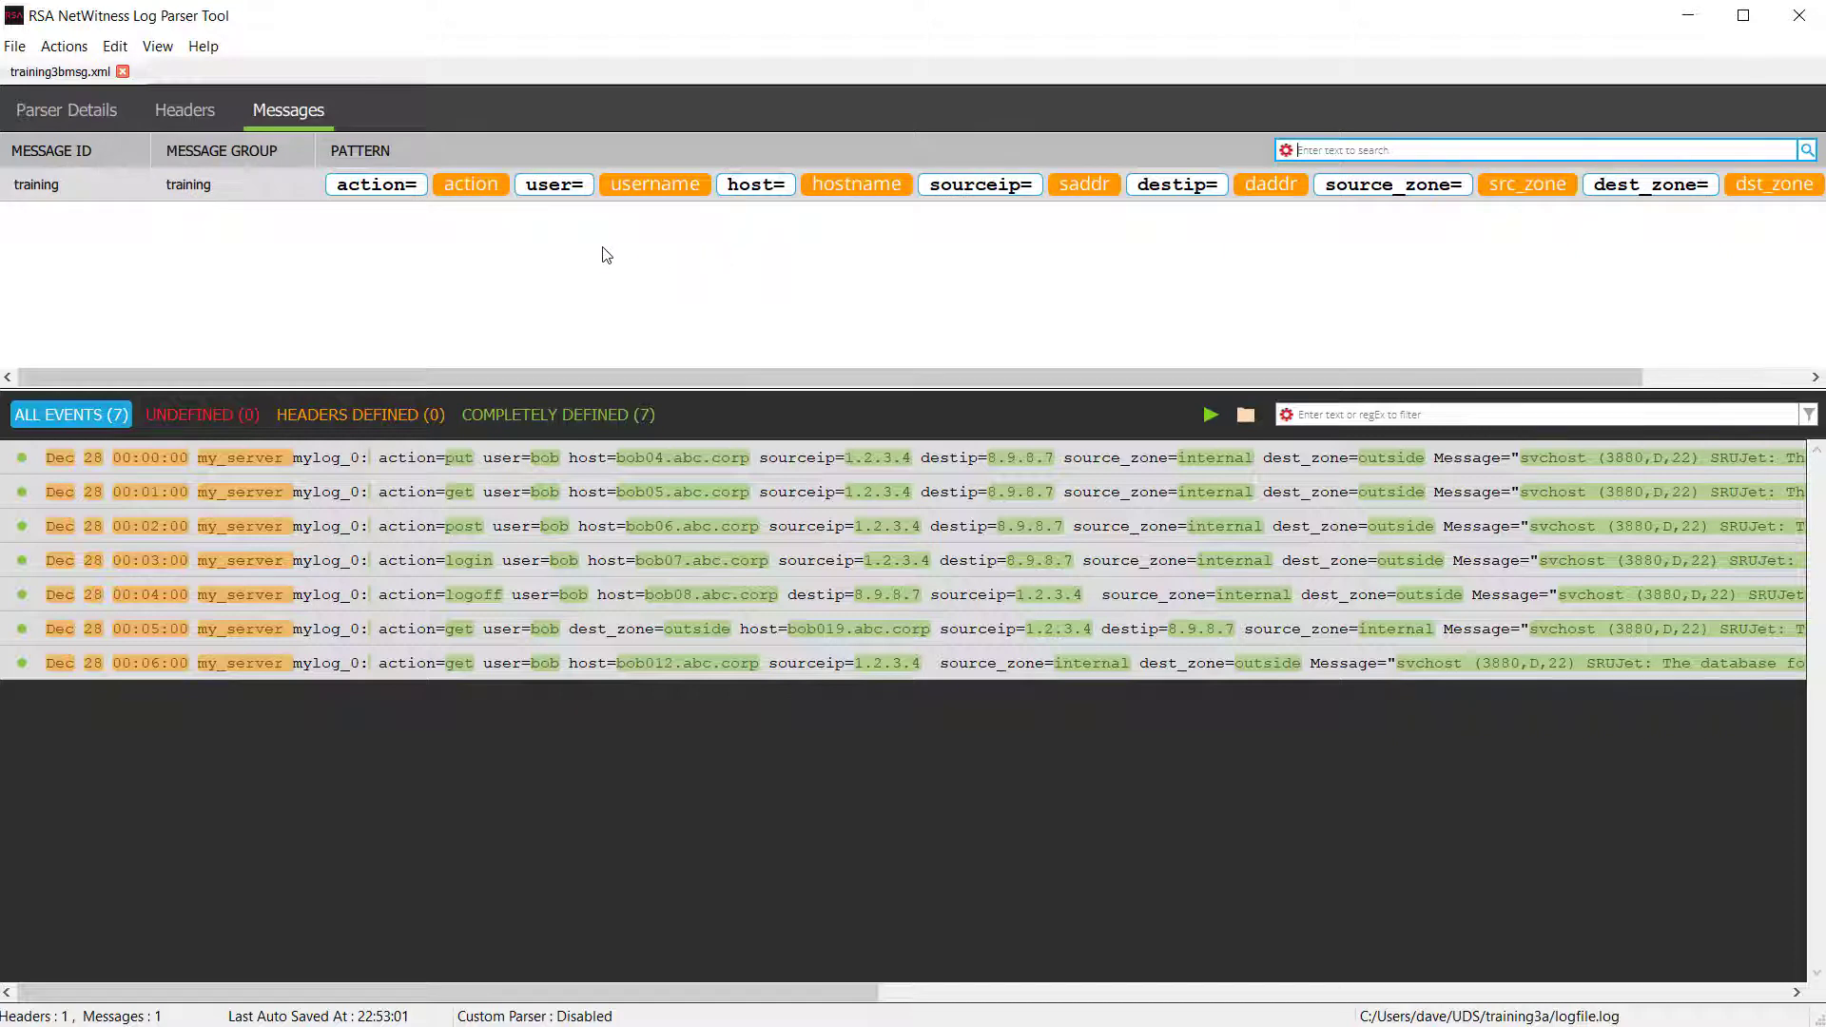
left_click(465, 185)
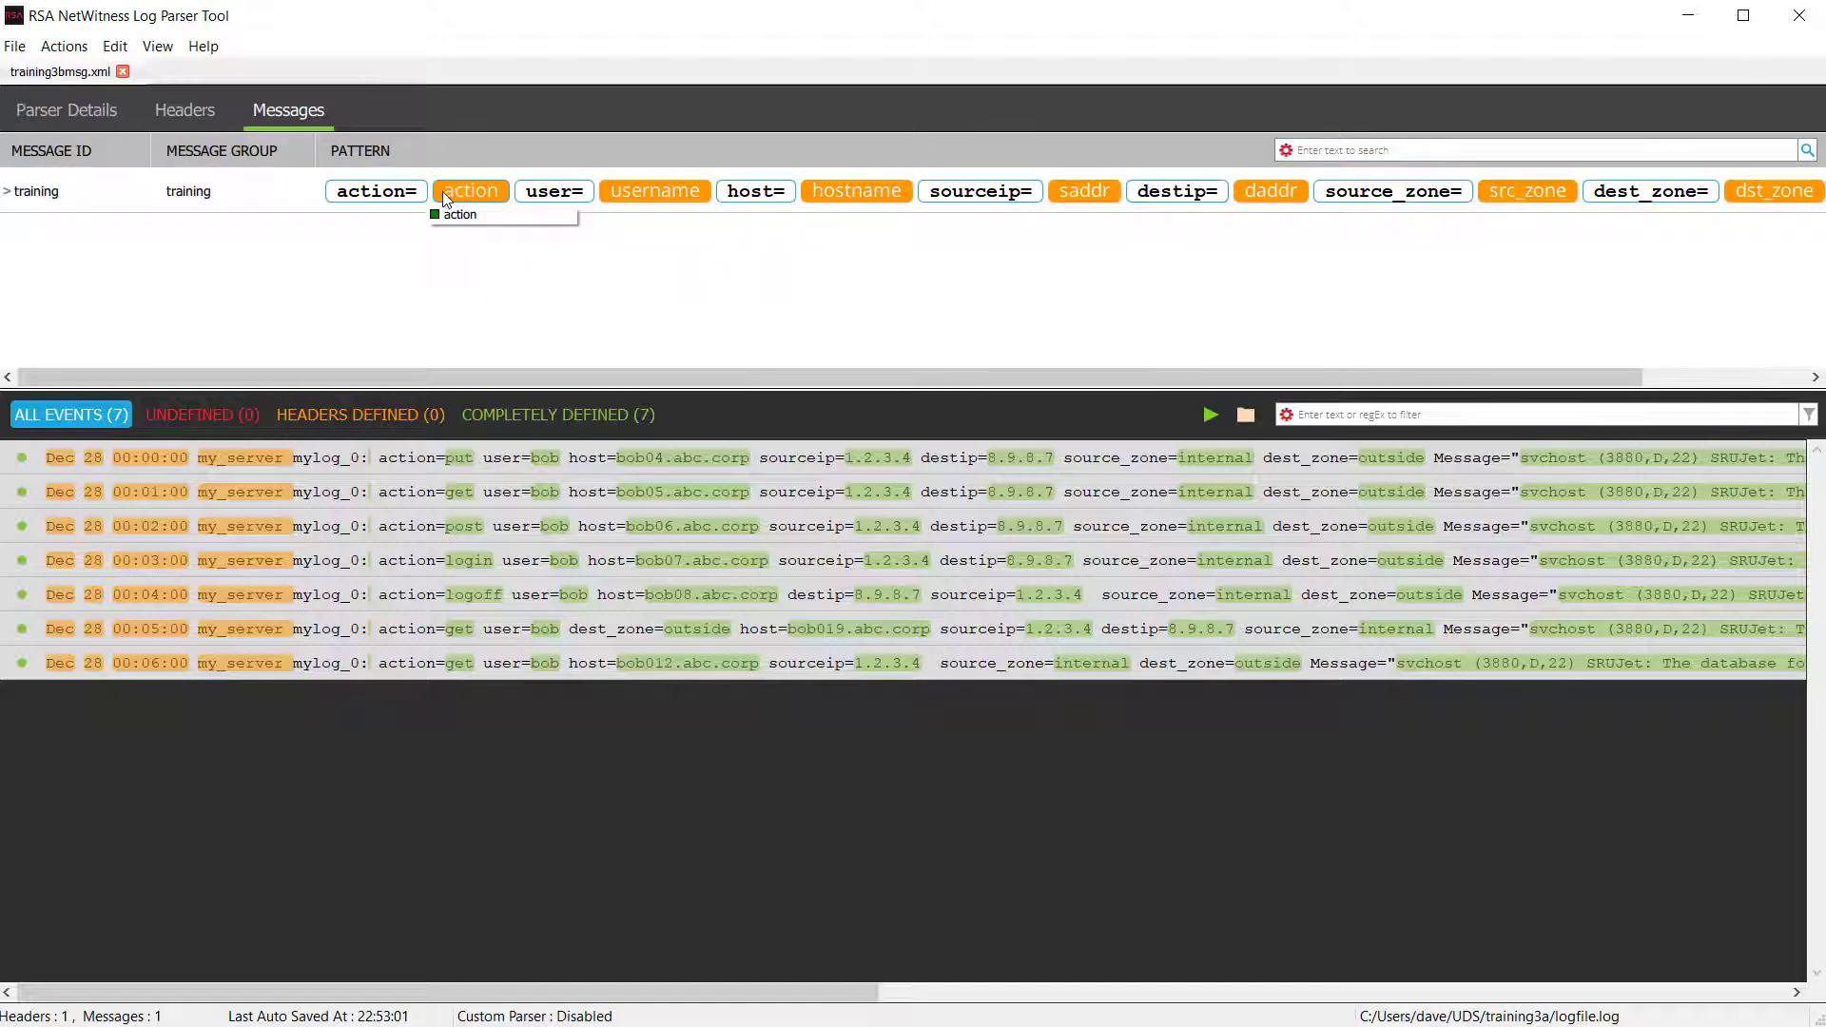
left_click_drag(448, 191, 547, 195)
type("my_action")
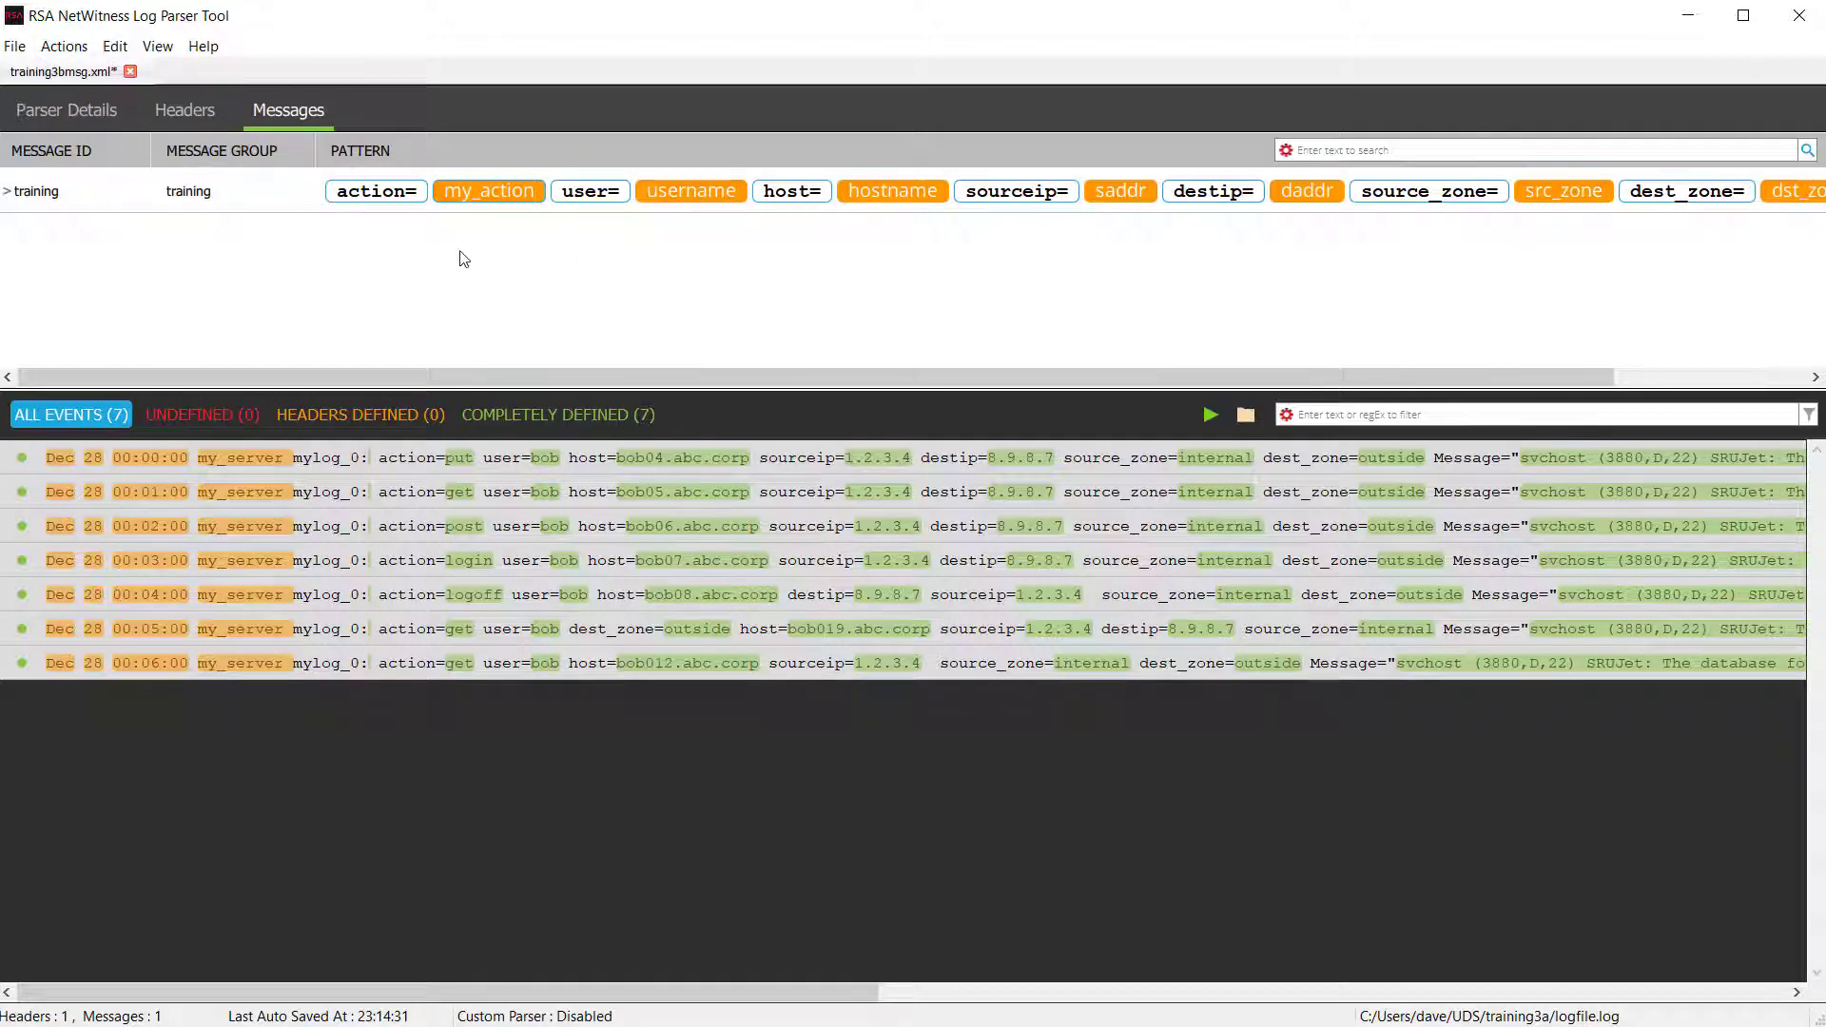
Switch back to the NetWitness Services list and open the Config view of the NW-LD2 Log Decoder.
left_click(1689, 18)
scroll(589, 704, "down", 3)
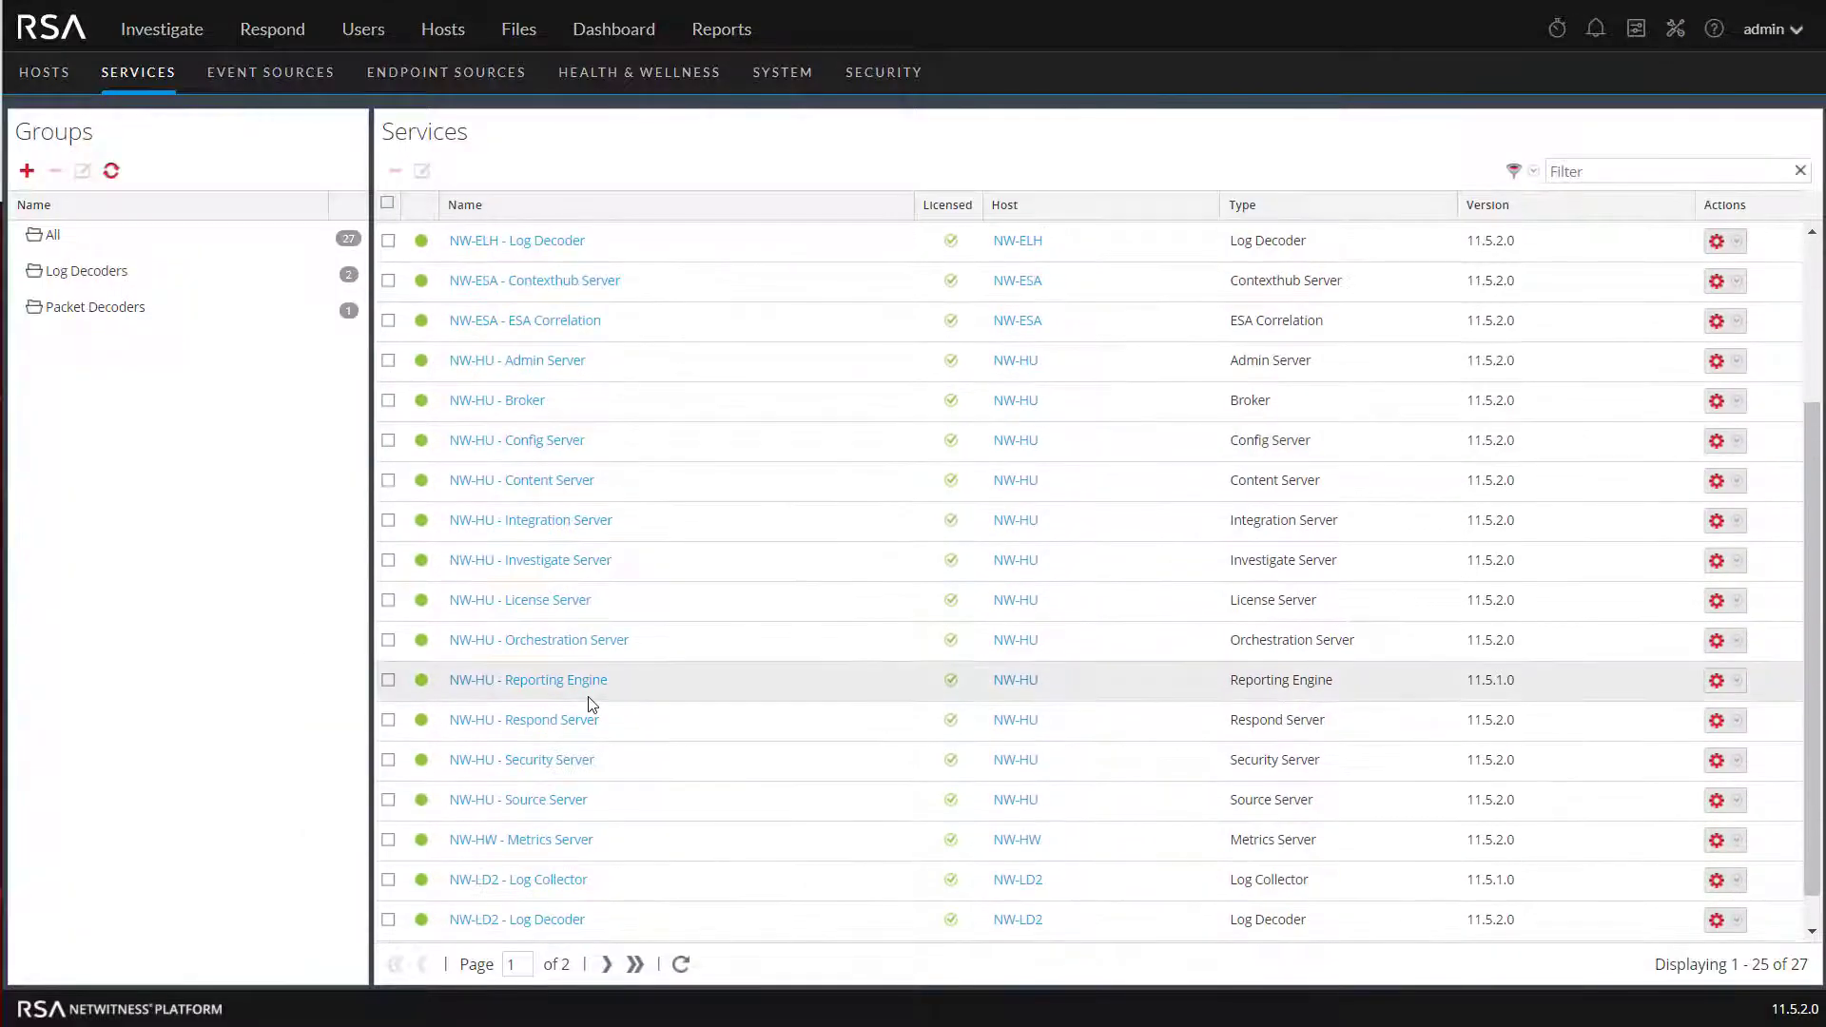
scroll(589, 703, "down", 1)
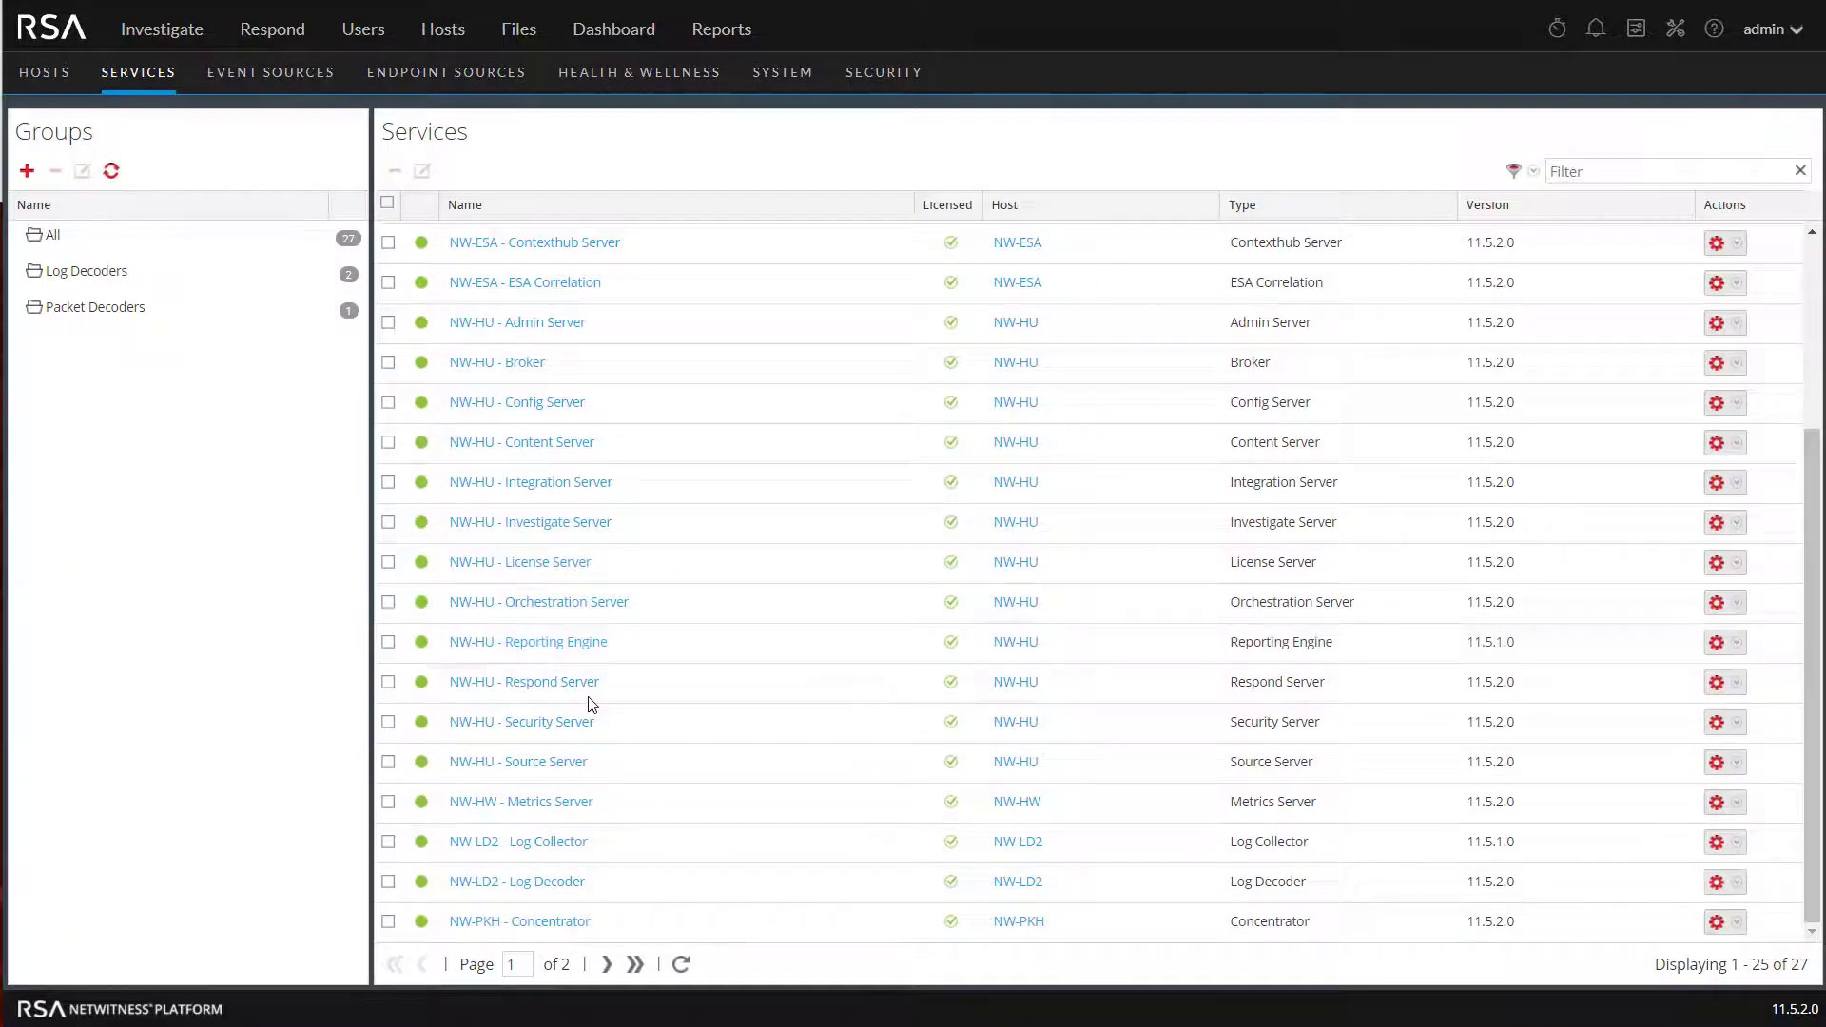
left_click(553, 883)
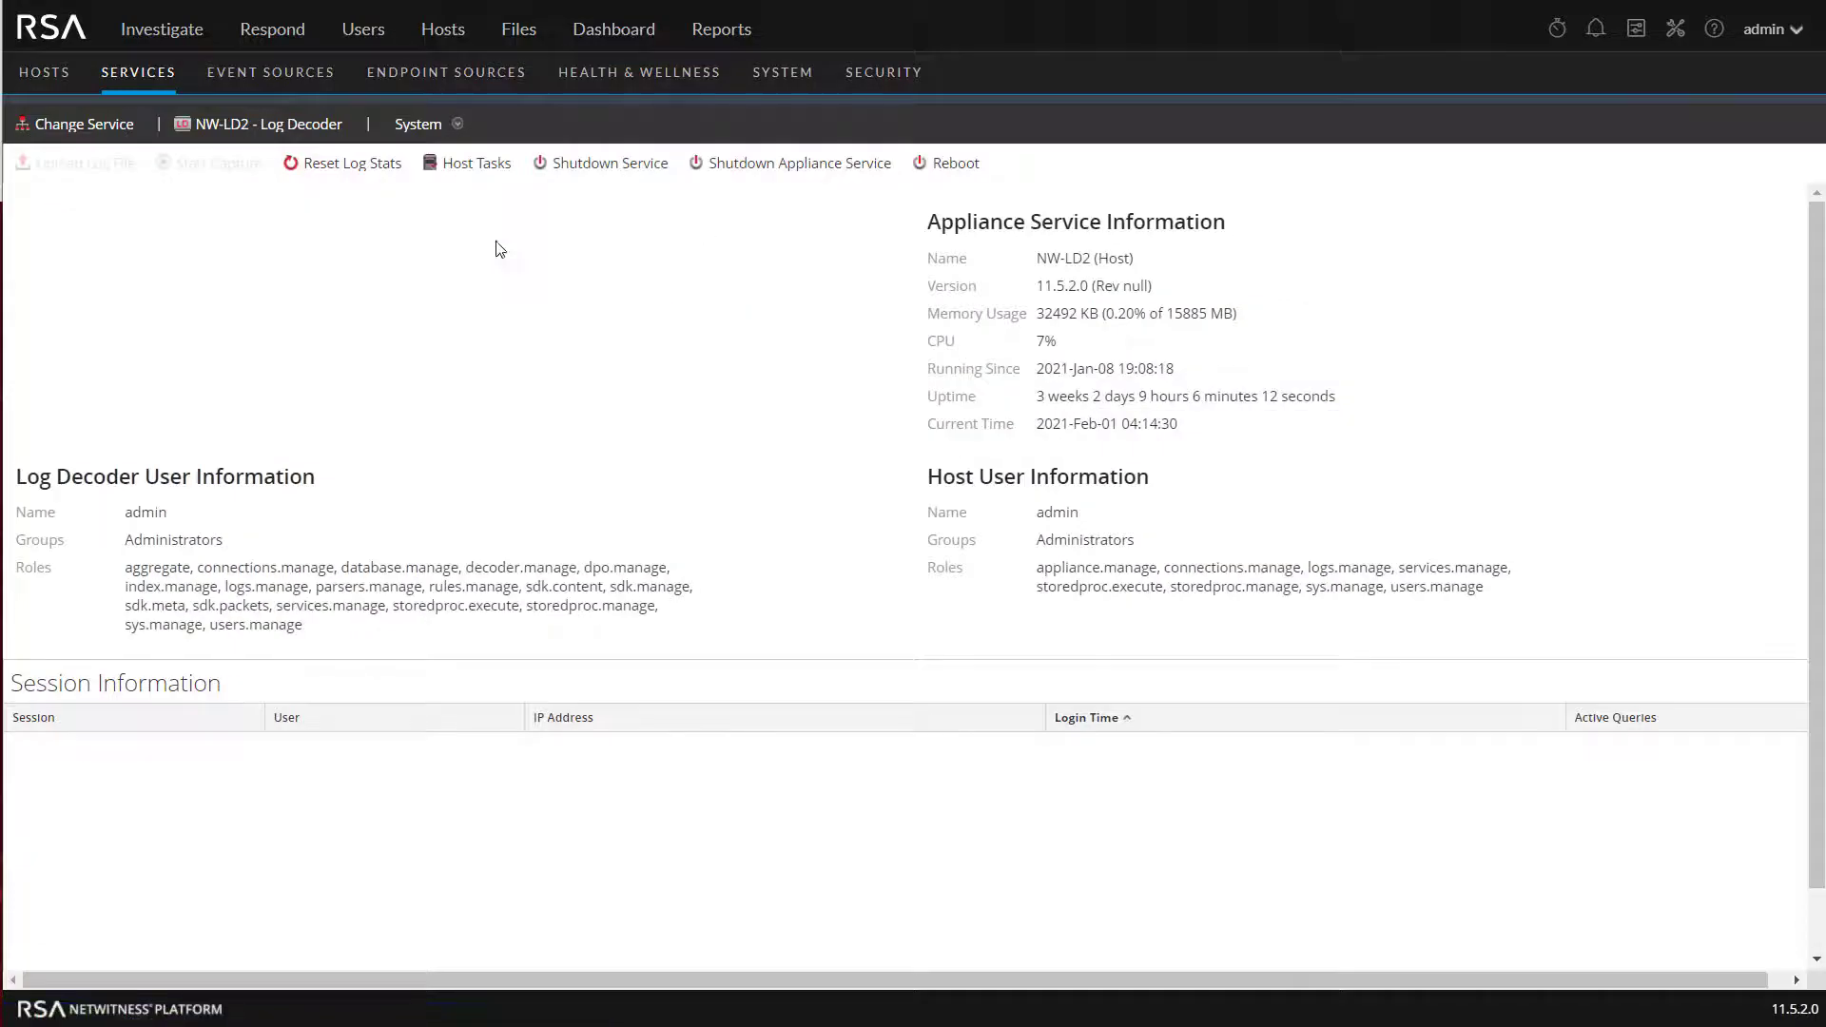
left_click(418, 124)
left_click(425, 191)
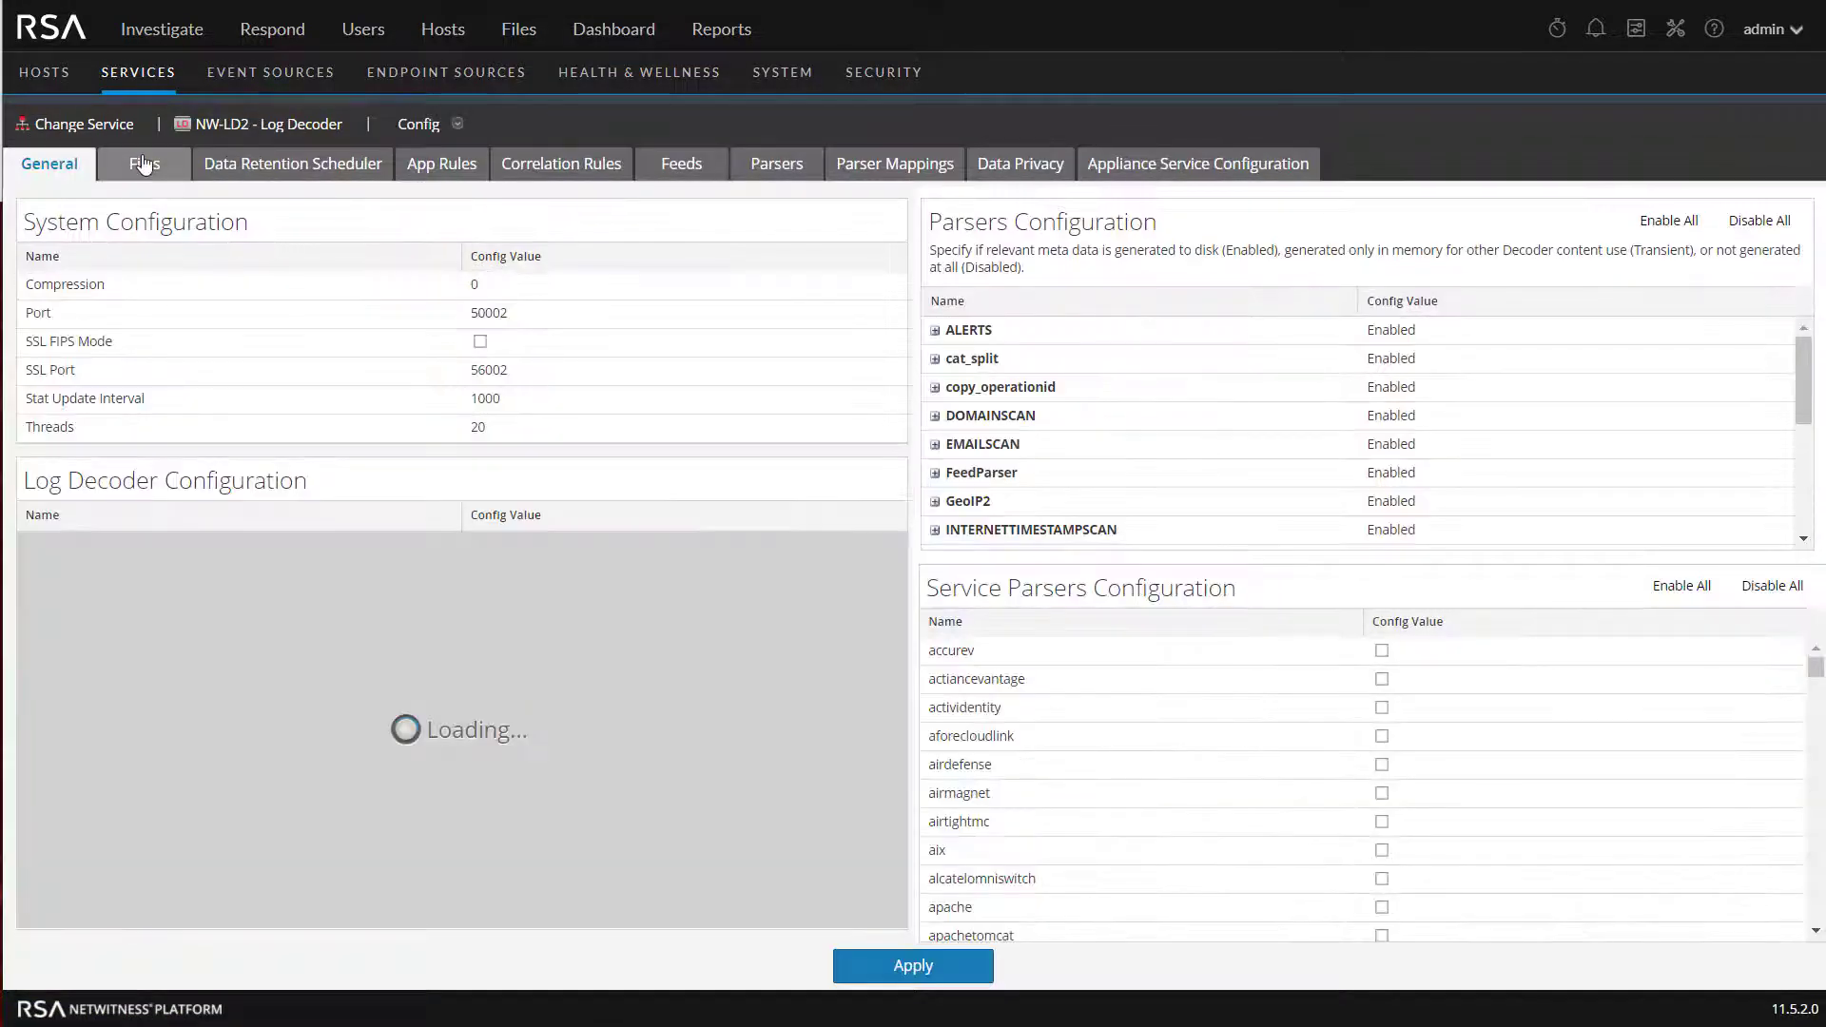
Open the Log Decoder's table-map-custom.xml file for editing.
left_click(145, 164)
left_click(270, 209)
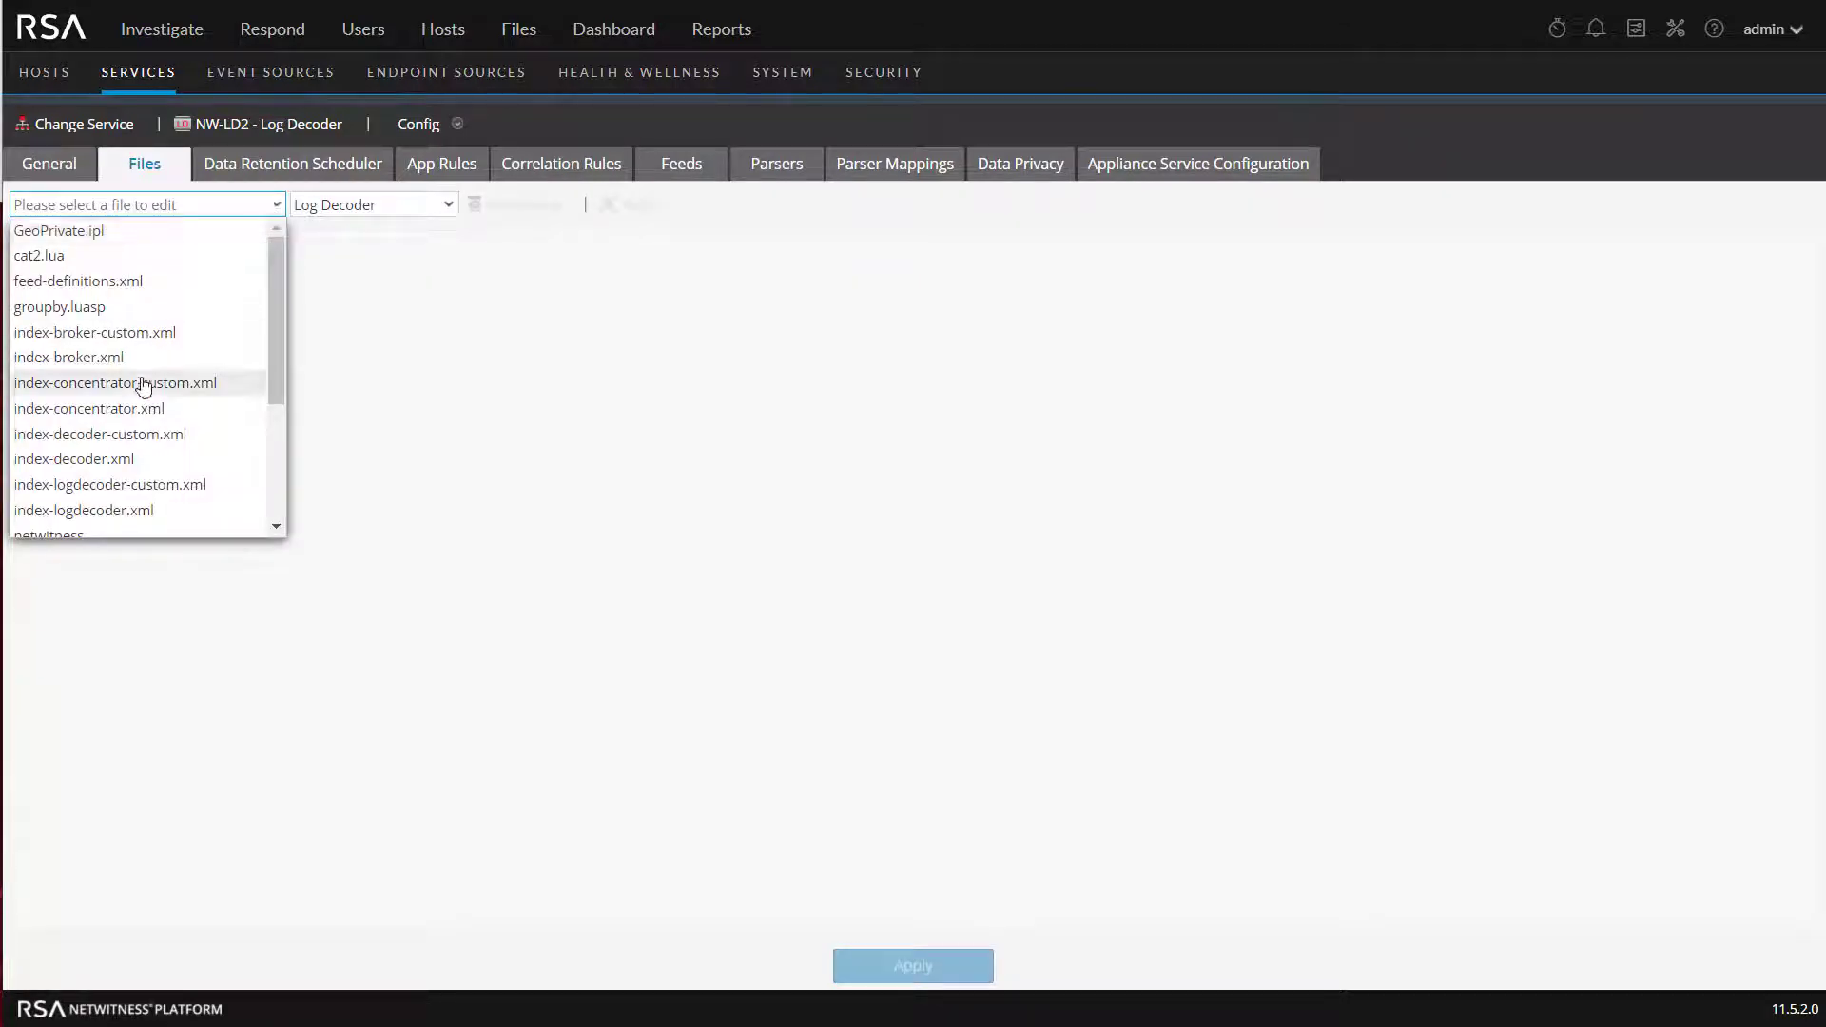
scroll(143, 385, "down", 5)
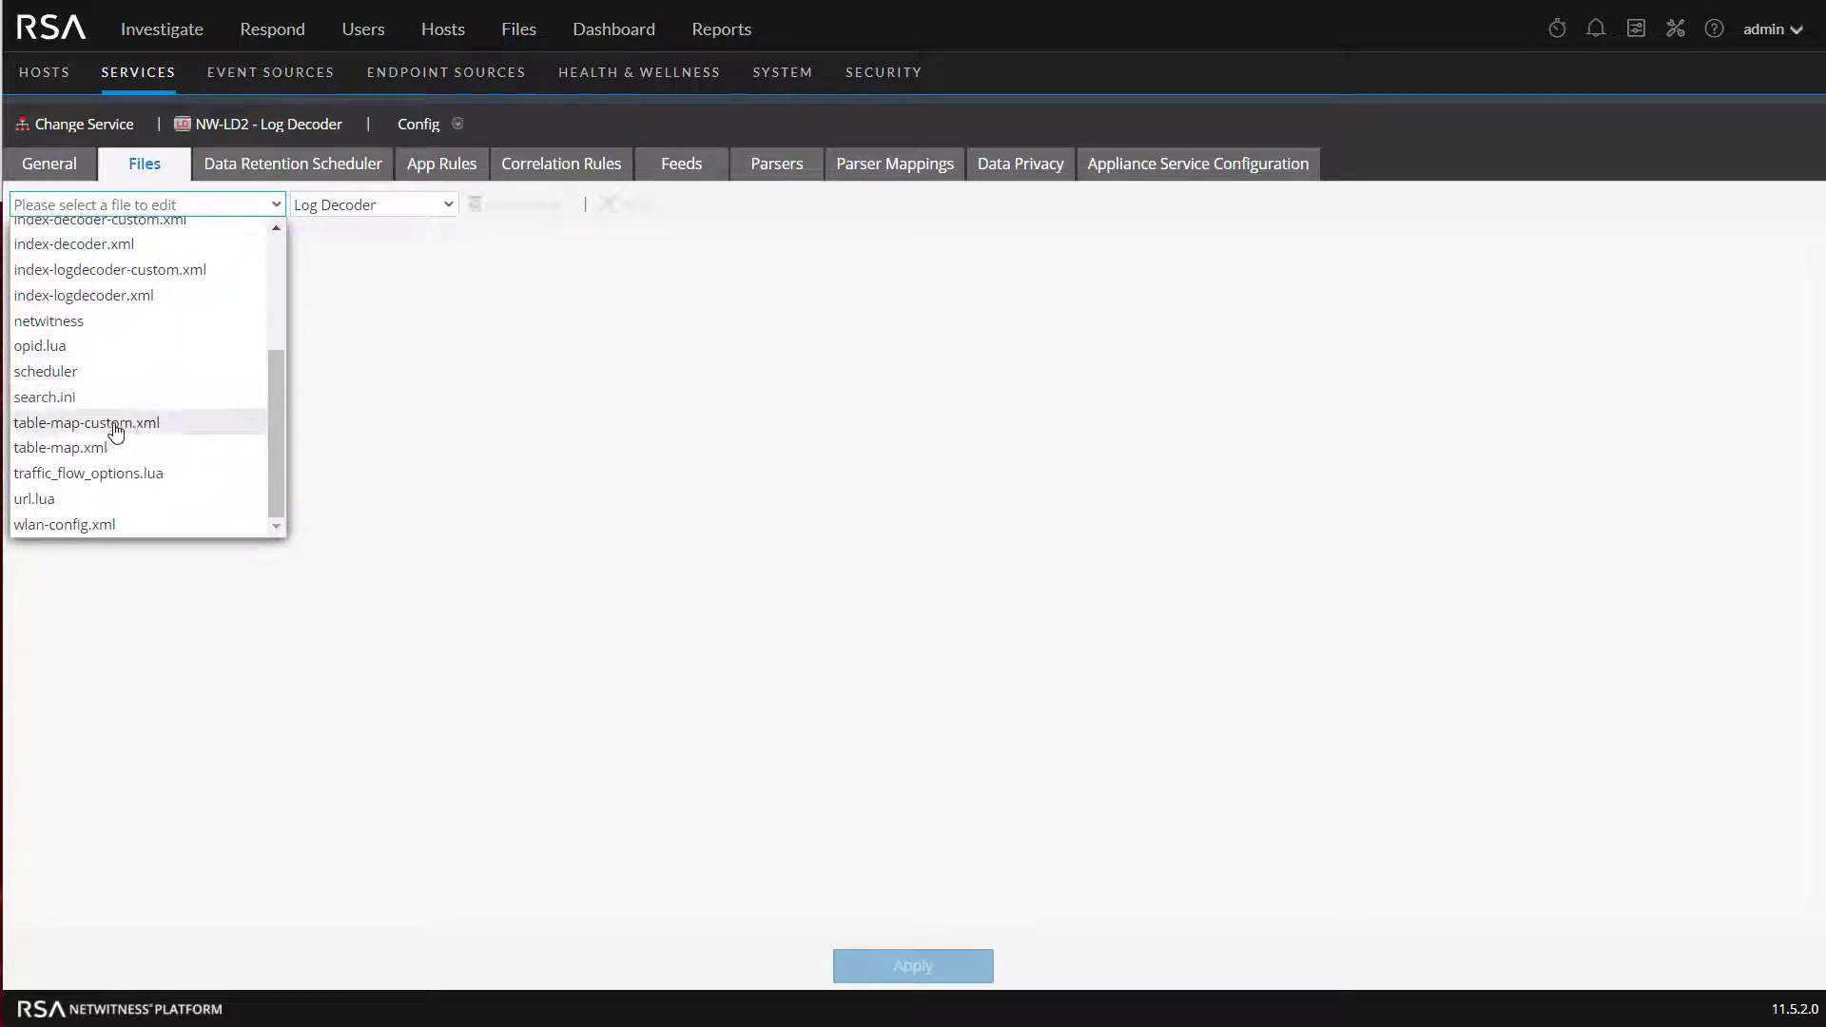
left_click(114, 428)
Add a copy of the owner mapping line beneath the original near the end of table-map-custom.xml.
scroll(733, 697, "down", 20)
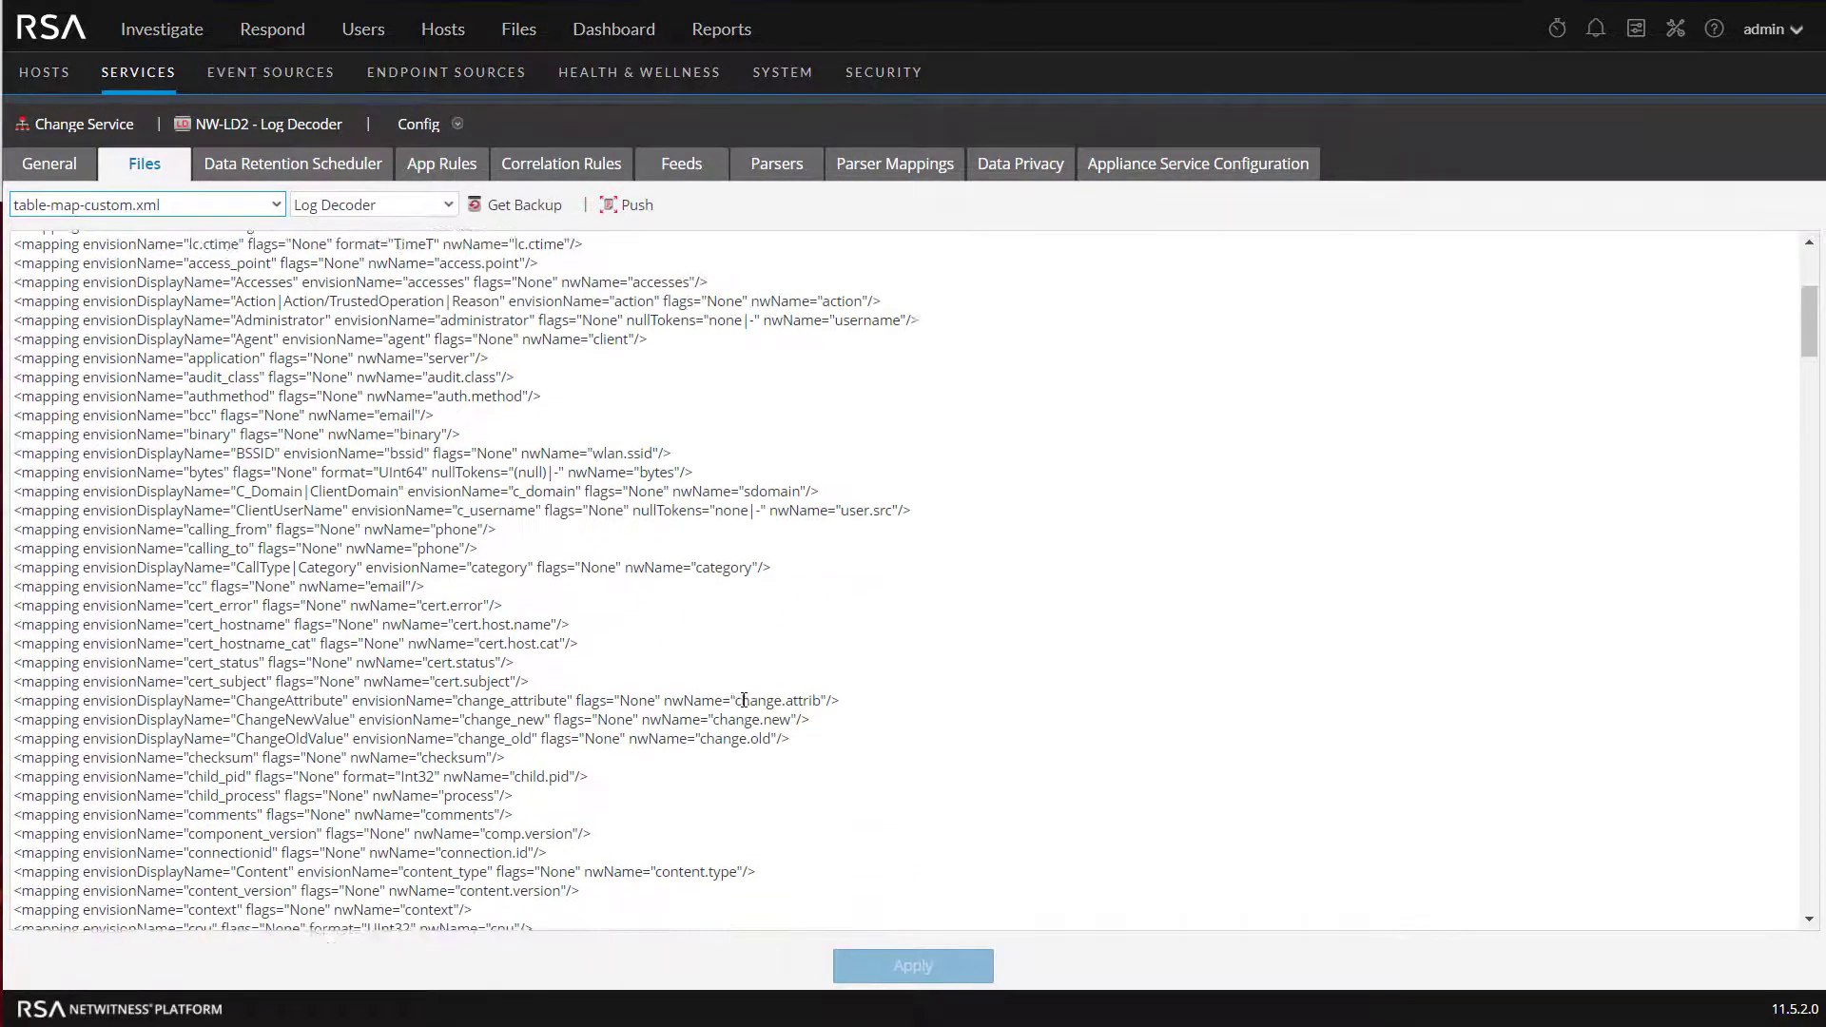
scroll(744, 700, "down", 9)
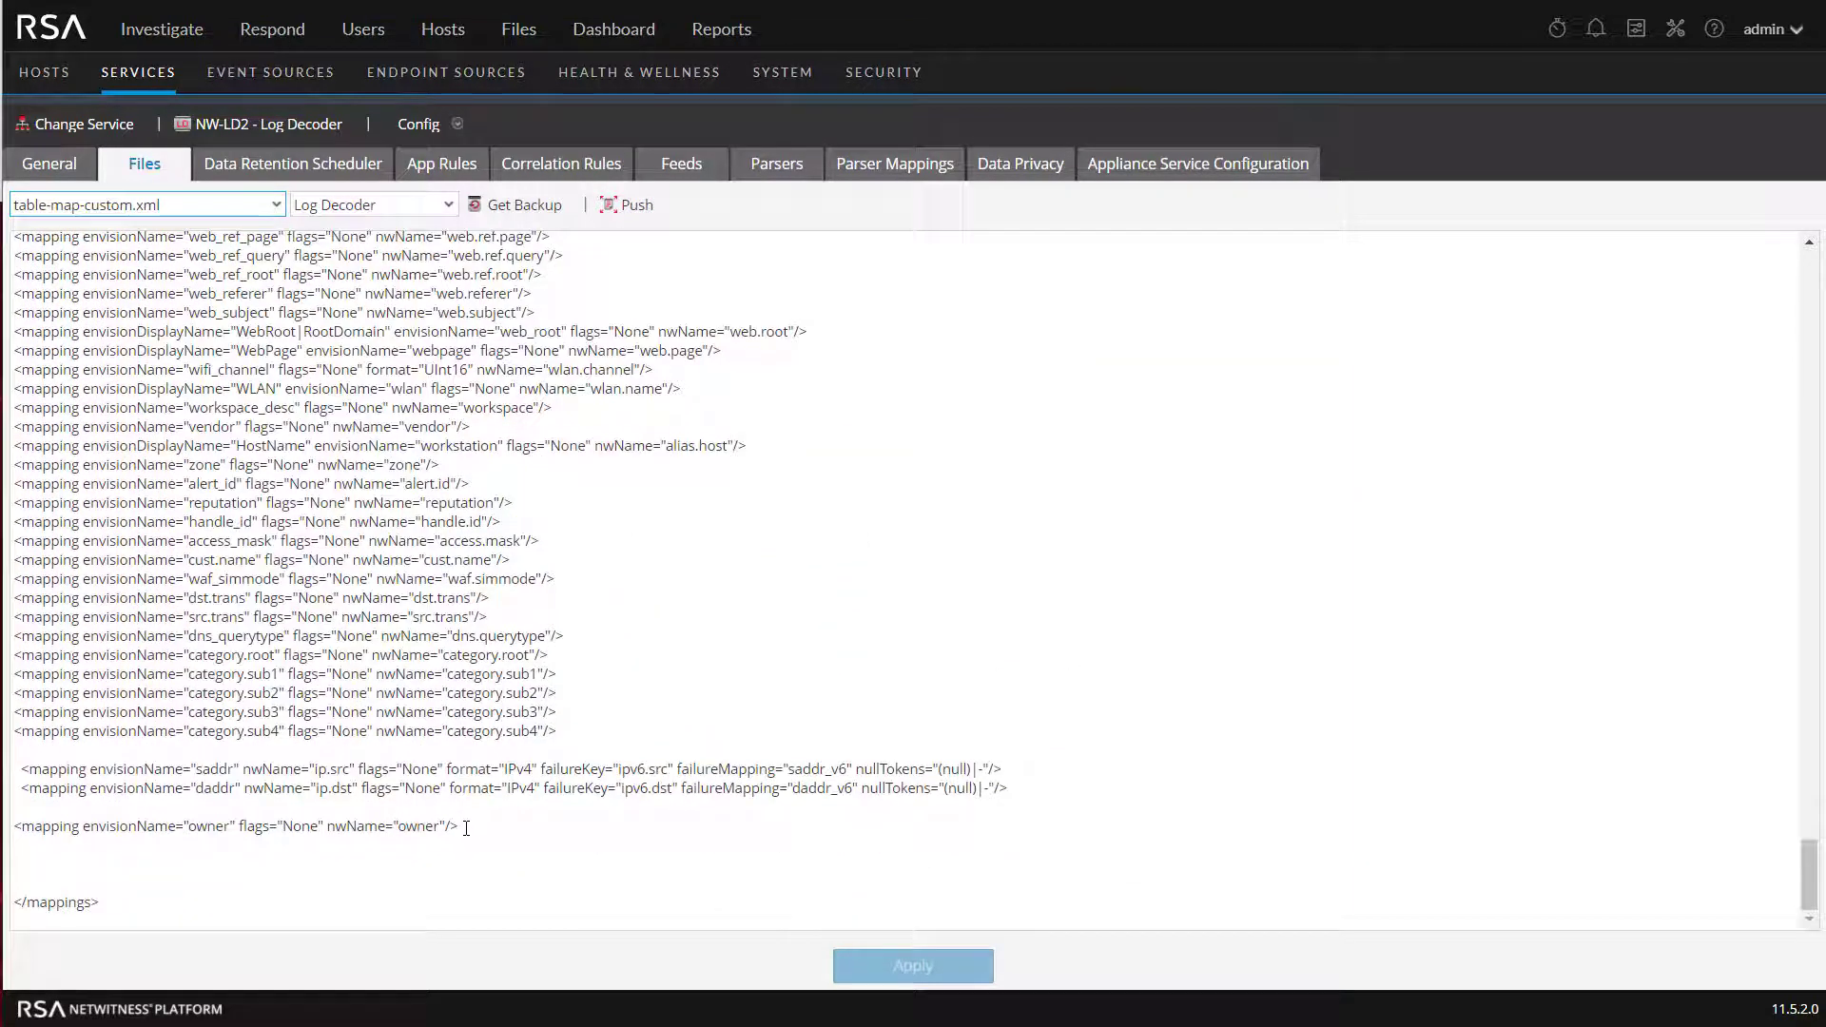
left_click(478, 828)
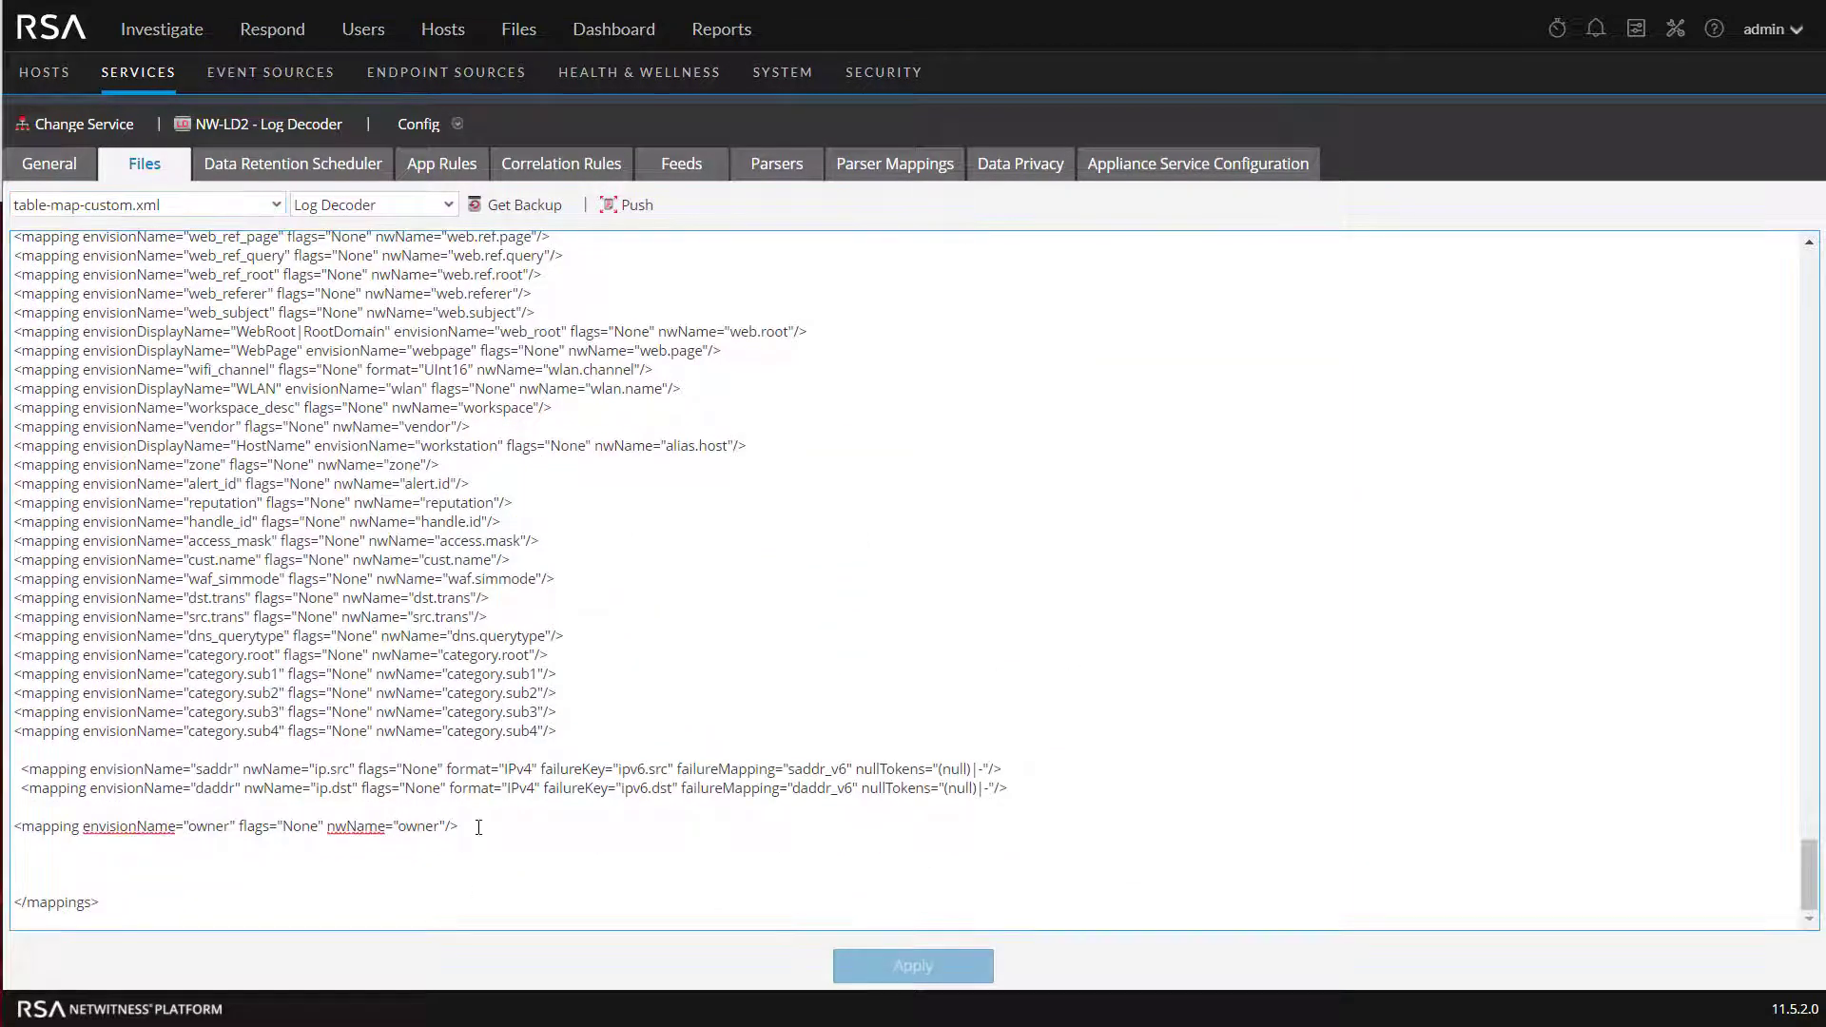
key("Return")
key("Return")
type("<mapping envisionName=\"owner\" flags=\"None\" nwName=\"owner\"/>")
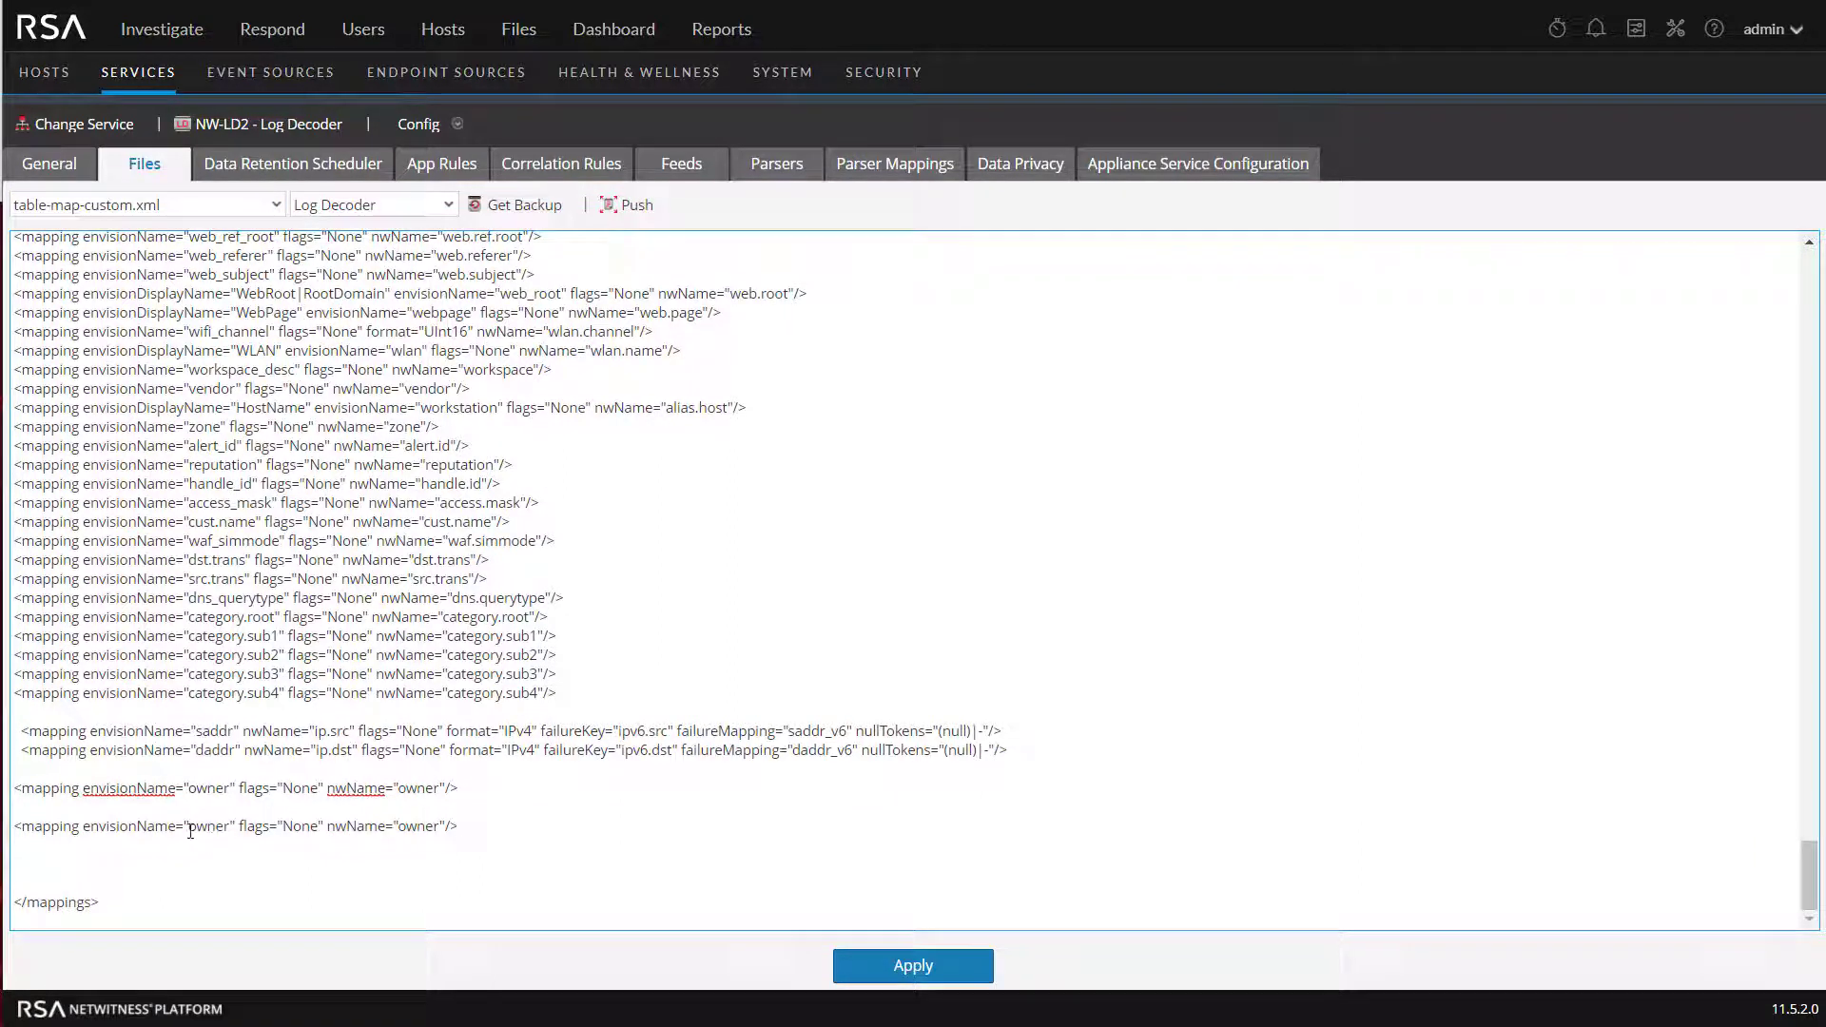
Set the envisionName of the copied mapping line to my_action.
left_click_drag(190, 827, 230, 827)
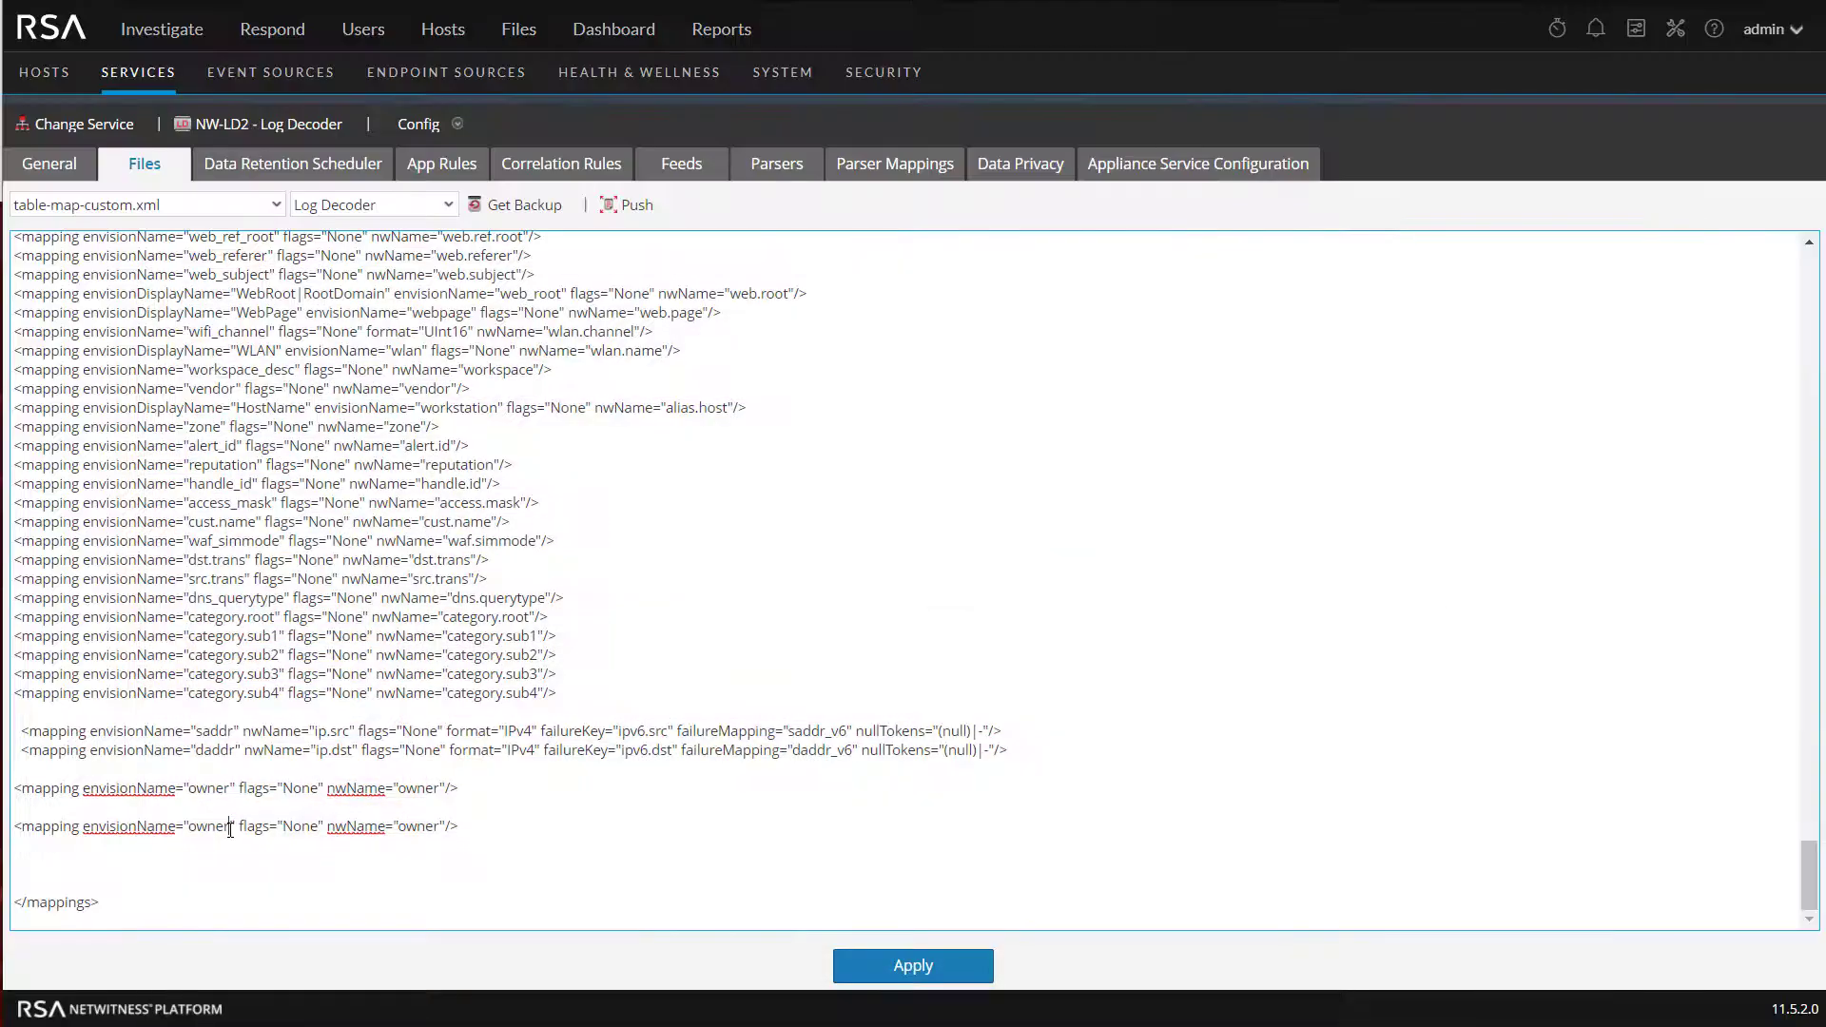
key("BackSpace")
key("BackSpace")
key("BackSpace")
key("BackSpace")
key("BackSpace")
type("my_acti")
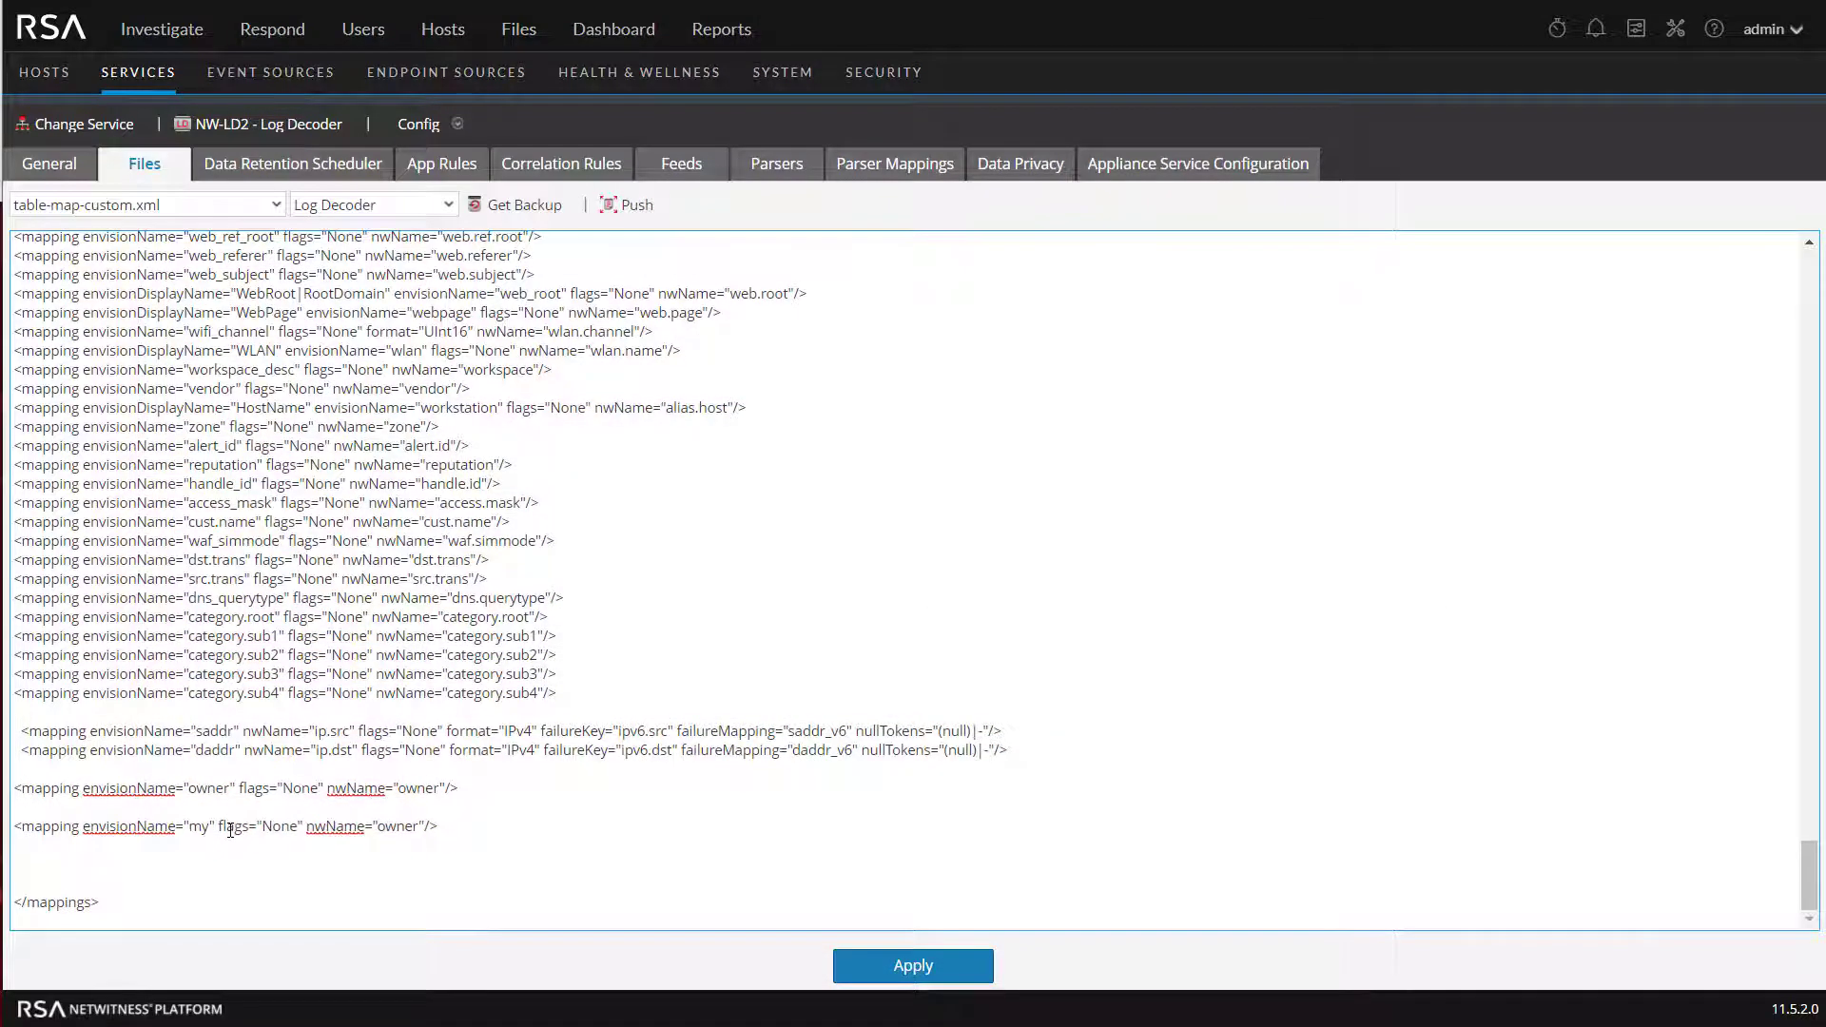
type("on")
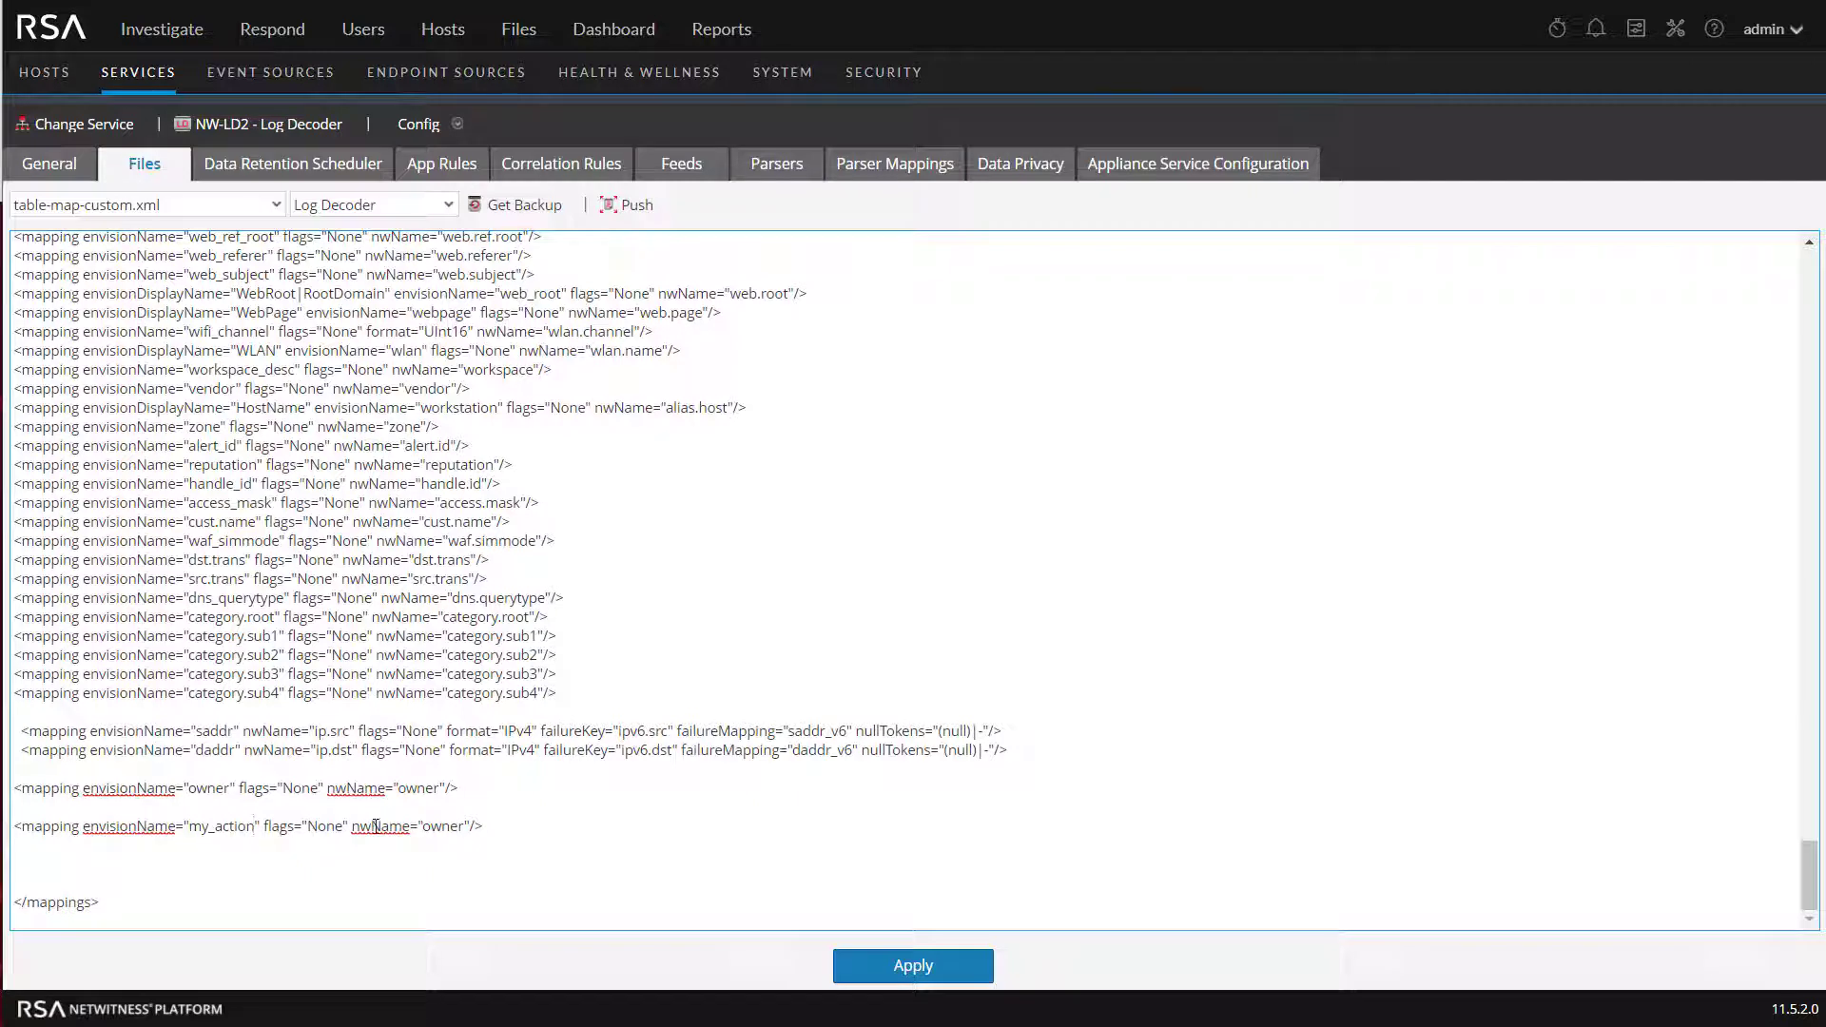
Set the nwName of the my_action mapping to my.action and apply the changes to table-map-custom.xml.
left_click_drag(423, 827, 464, 830)
type("my.action")
left_click(913, 966)
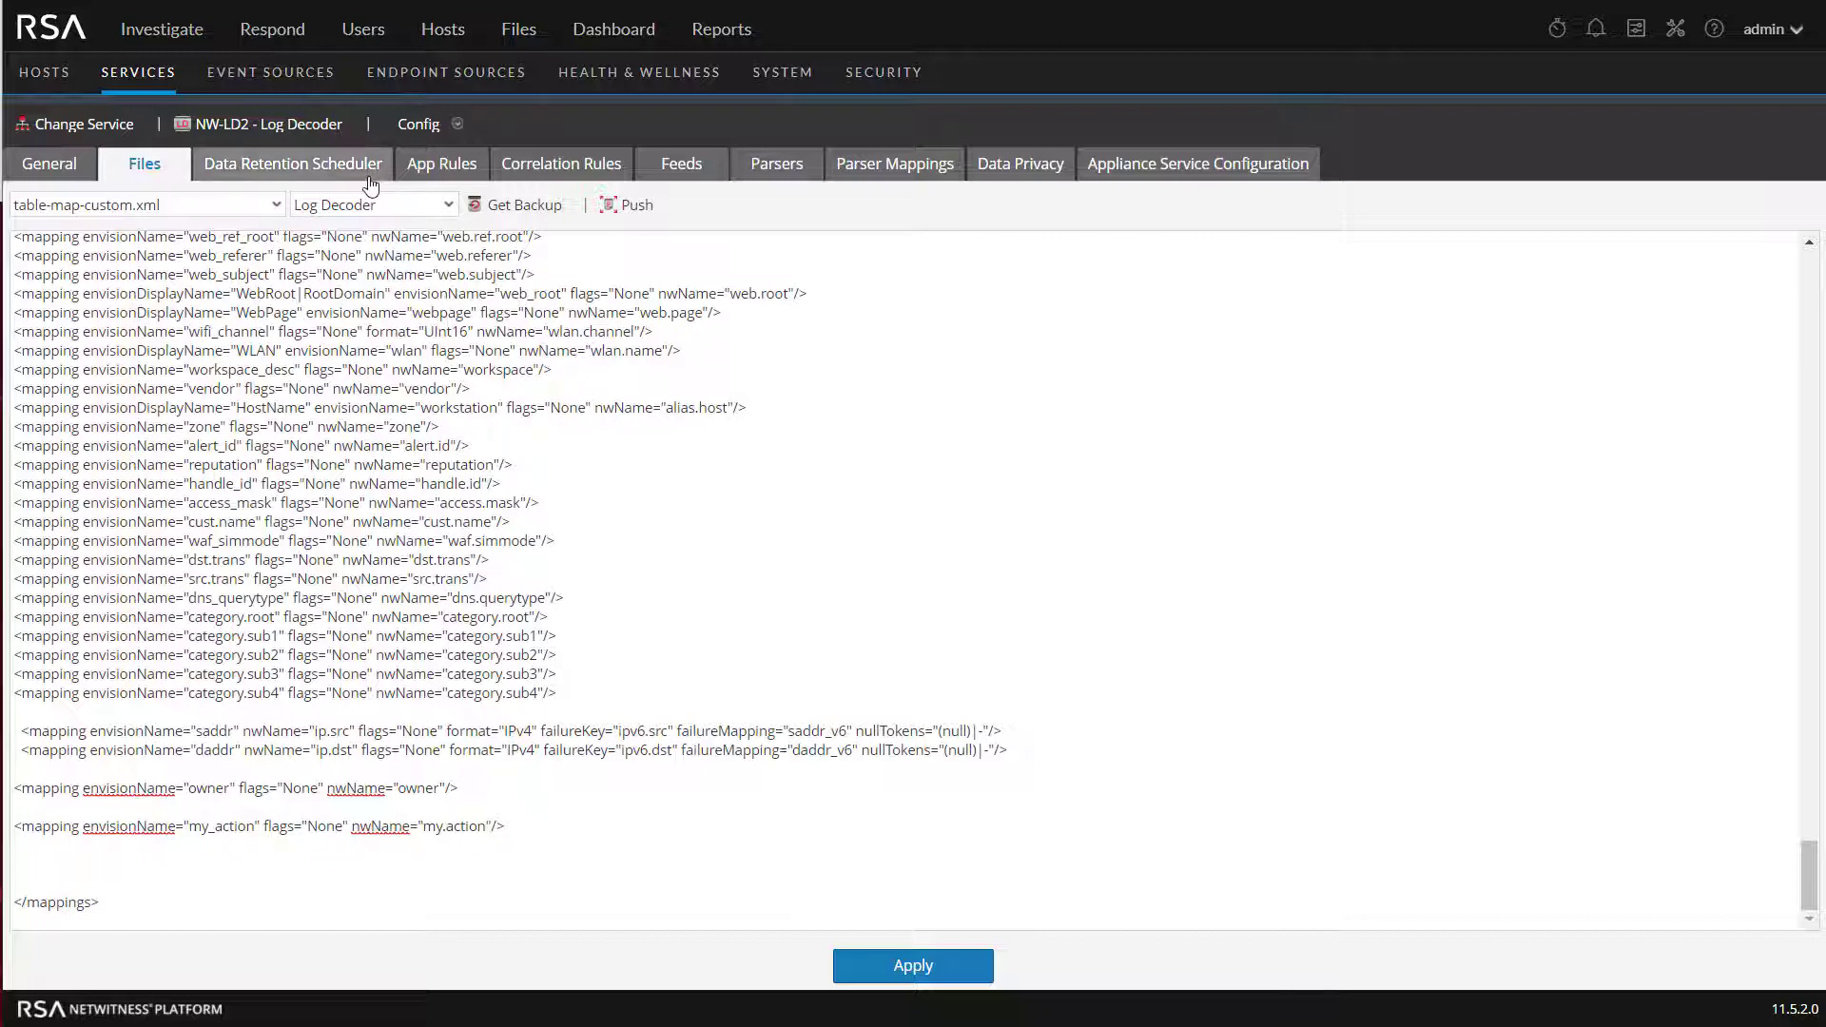
left_click(892, 967)
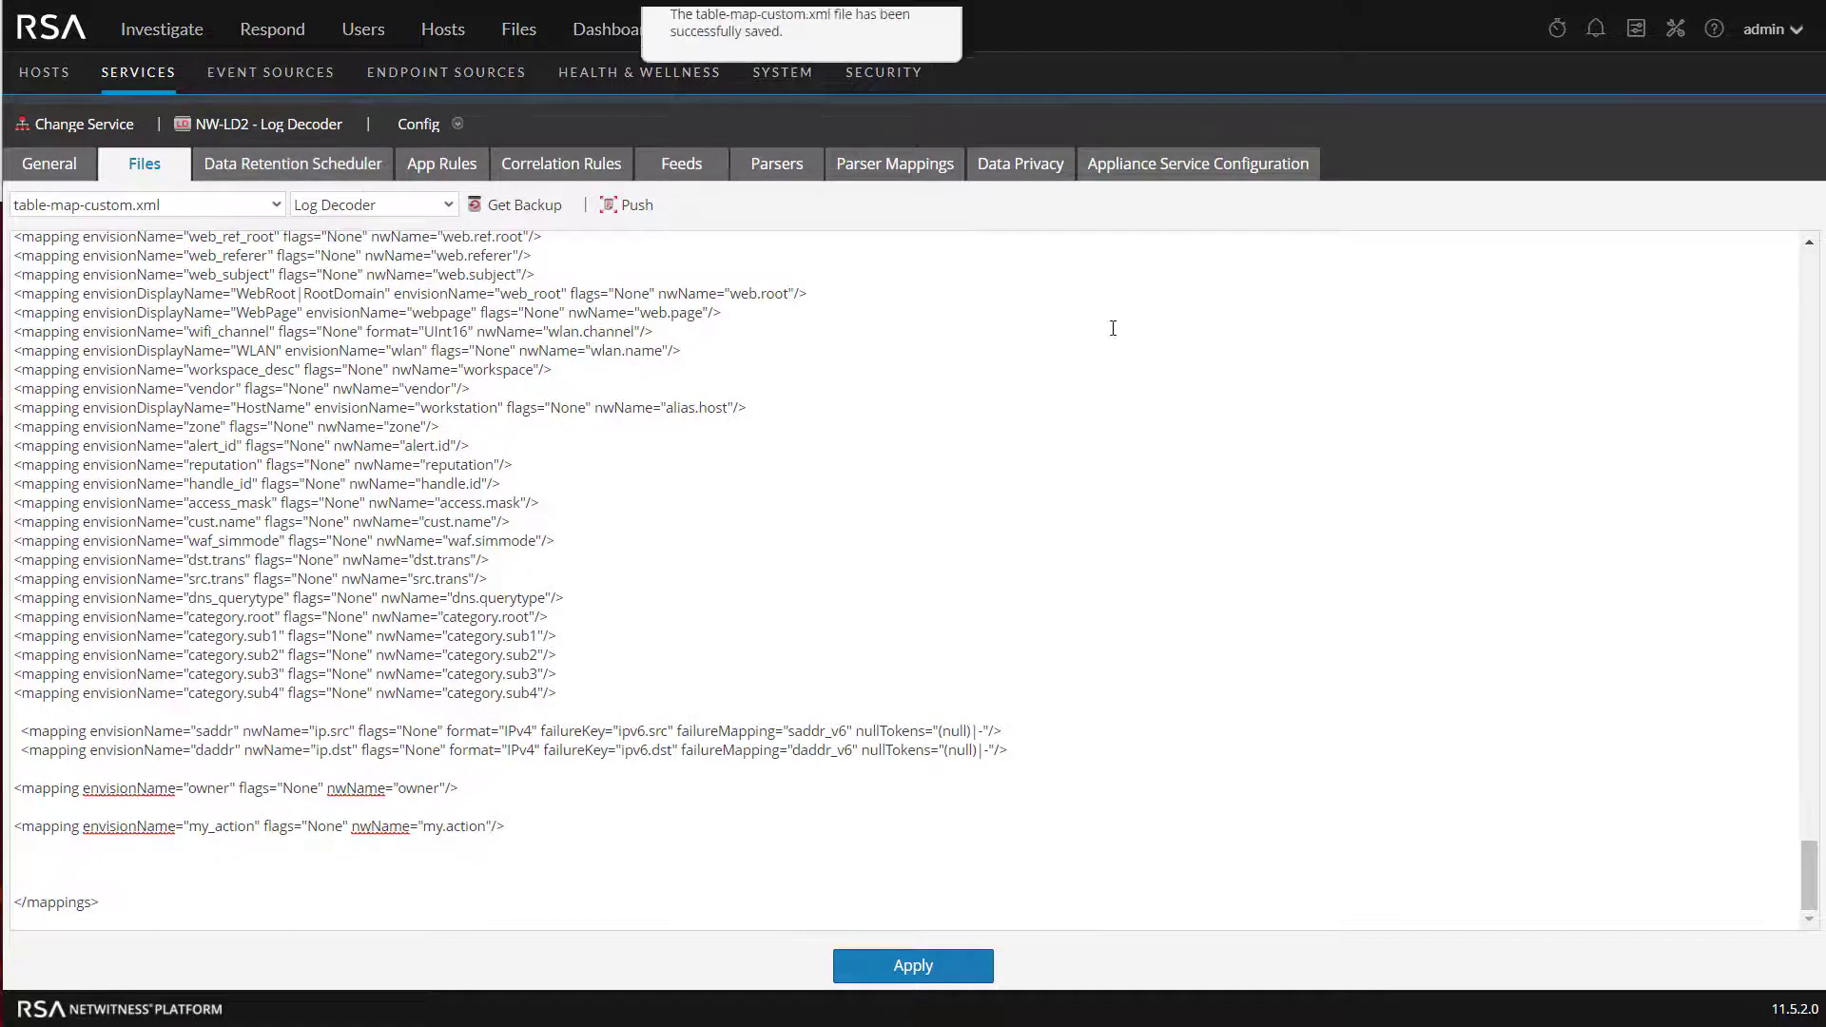
Open the Explore view of the NW-LD2 Log Decoder.
left_click(428, 125)
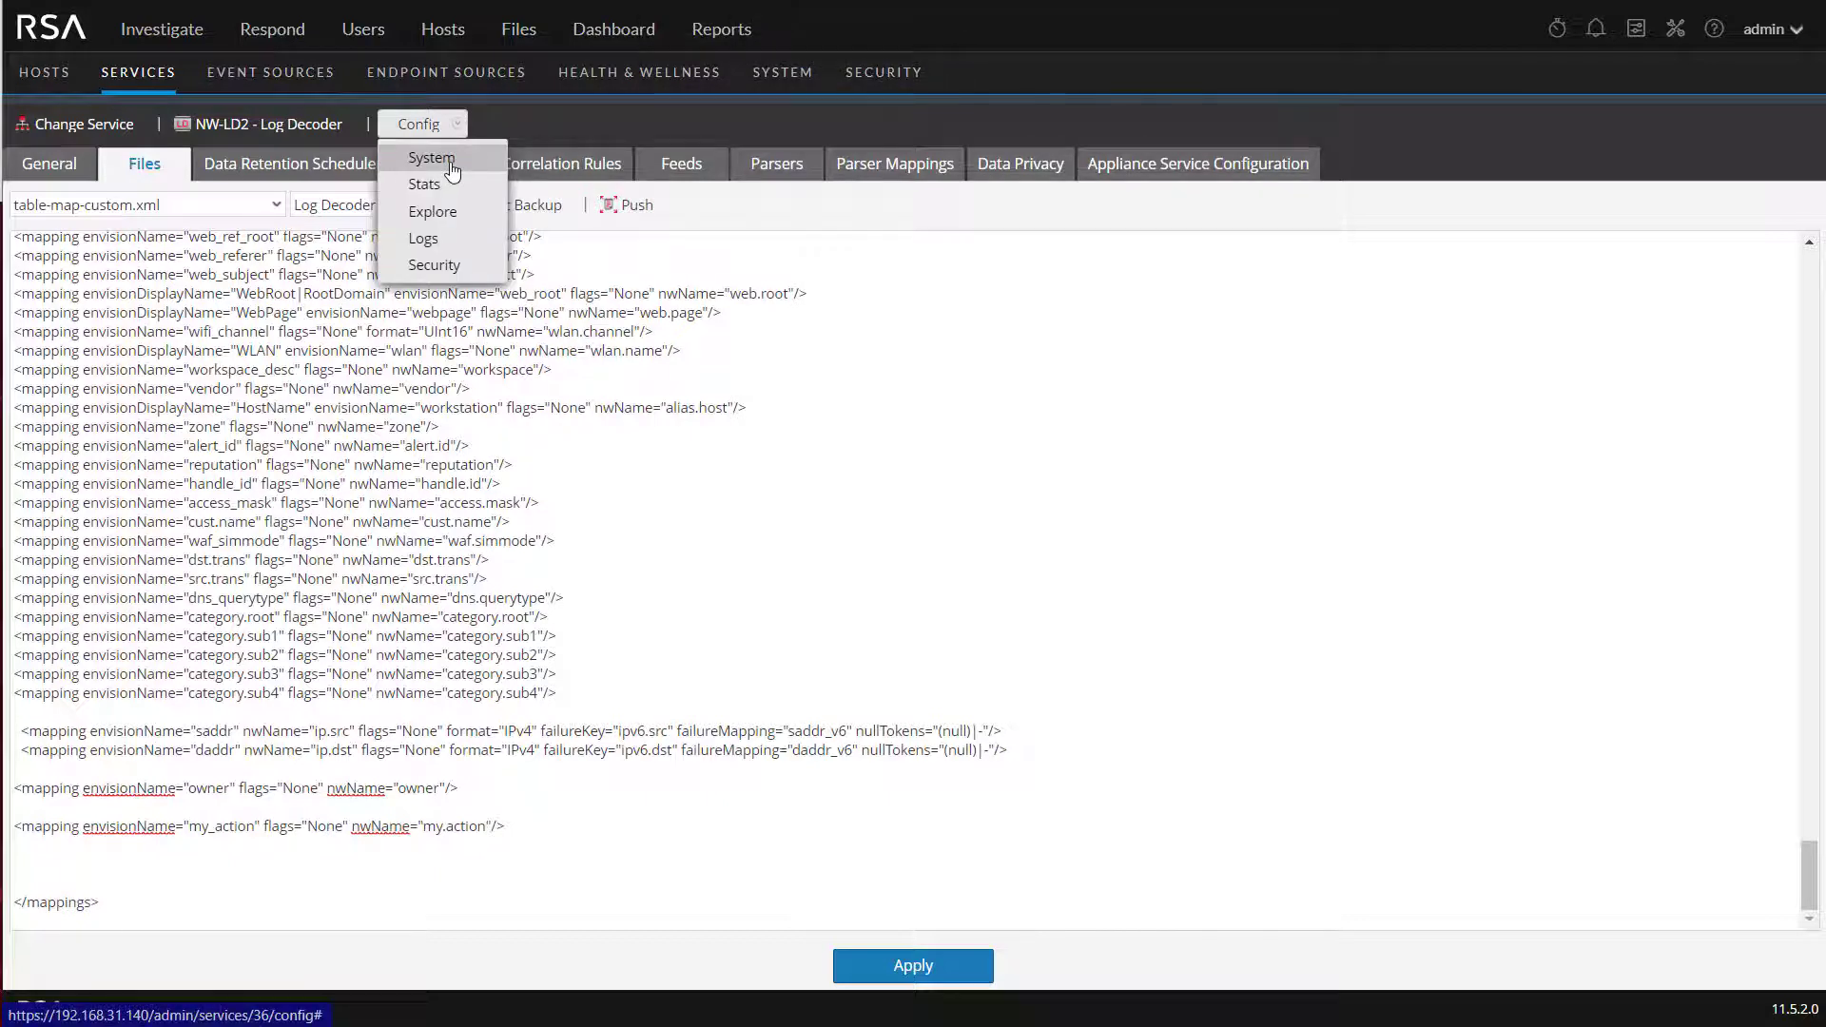
left_click(453, 170)
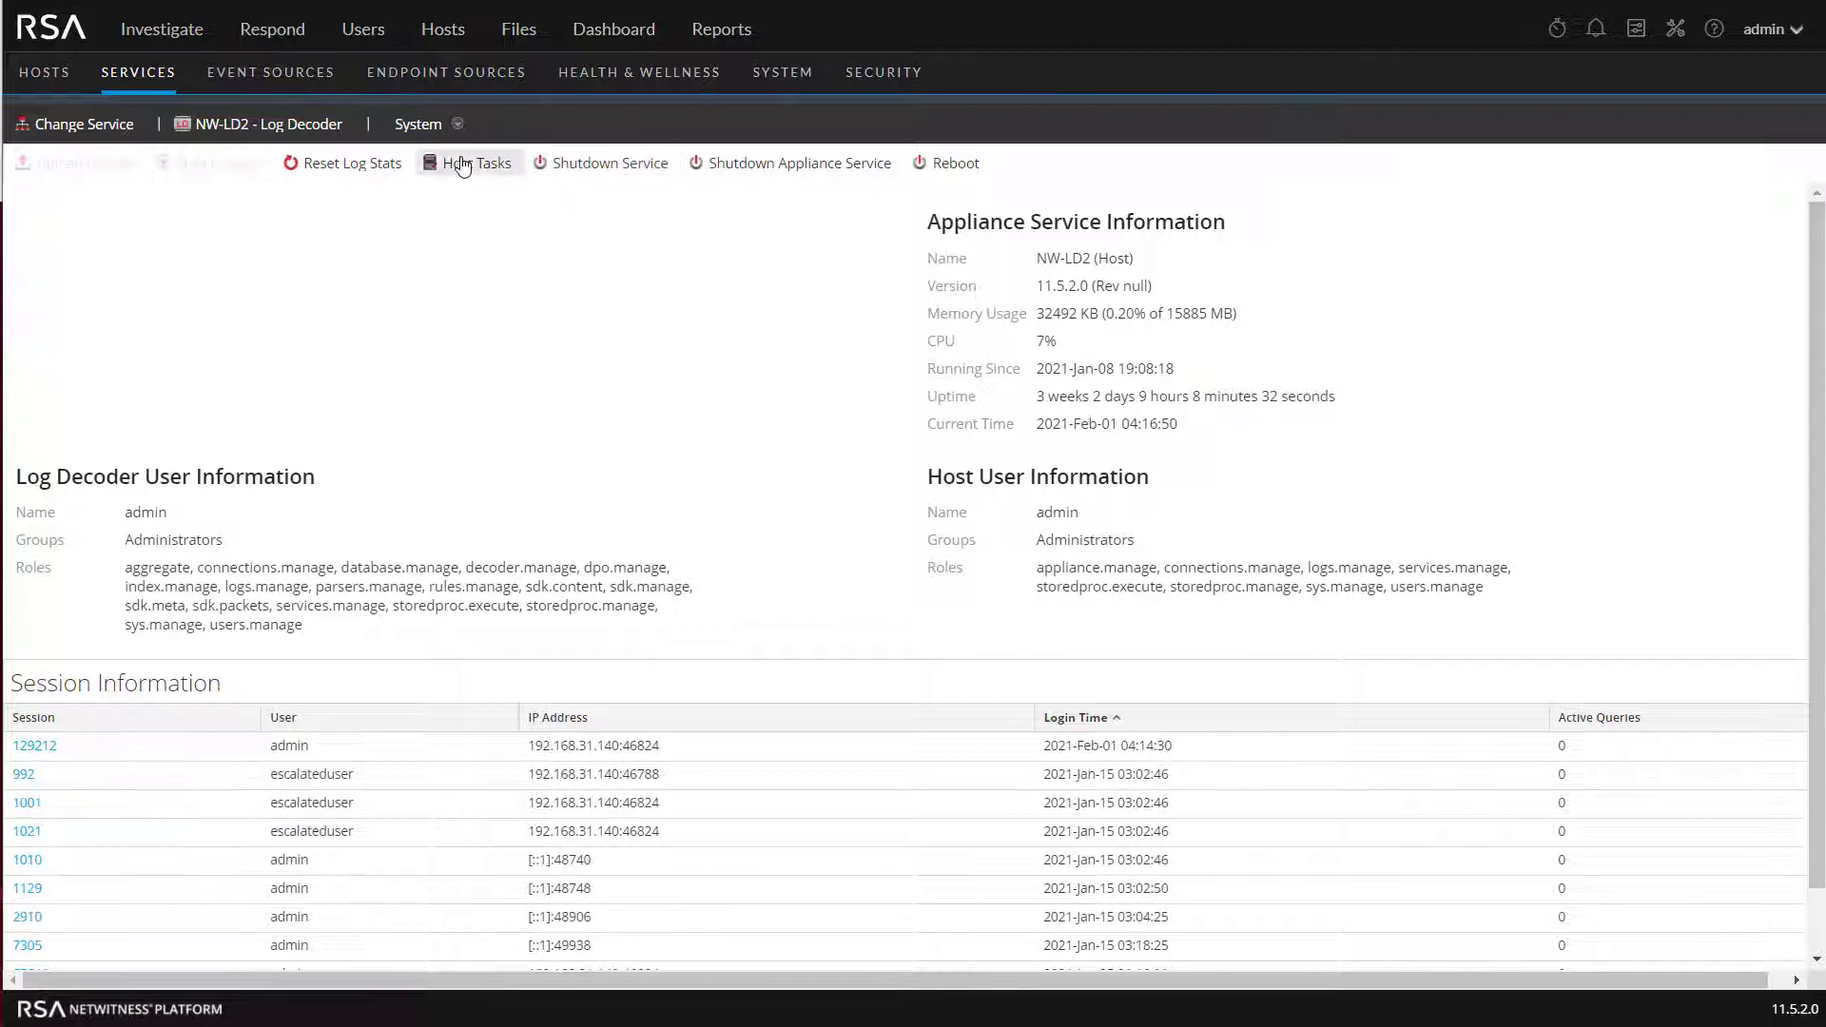
left_click(420, 124)
left_click(437, 213)
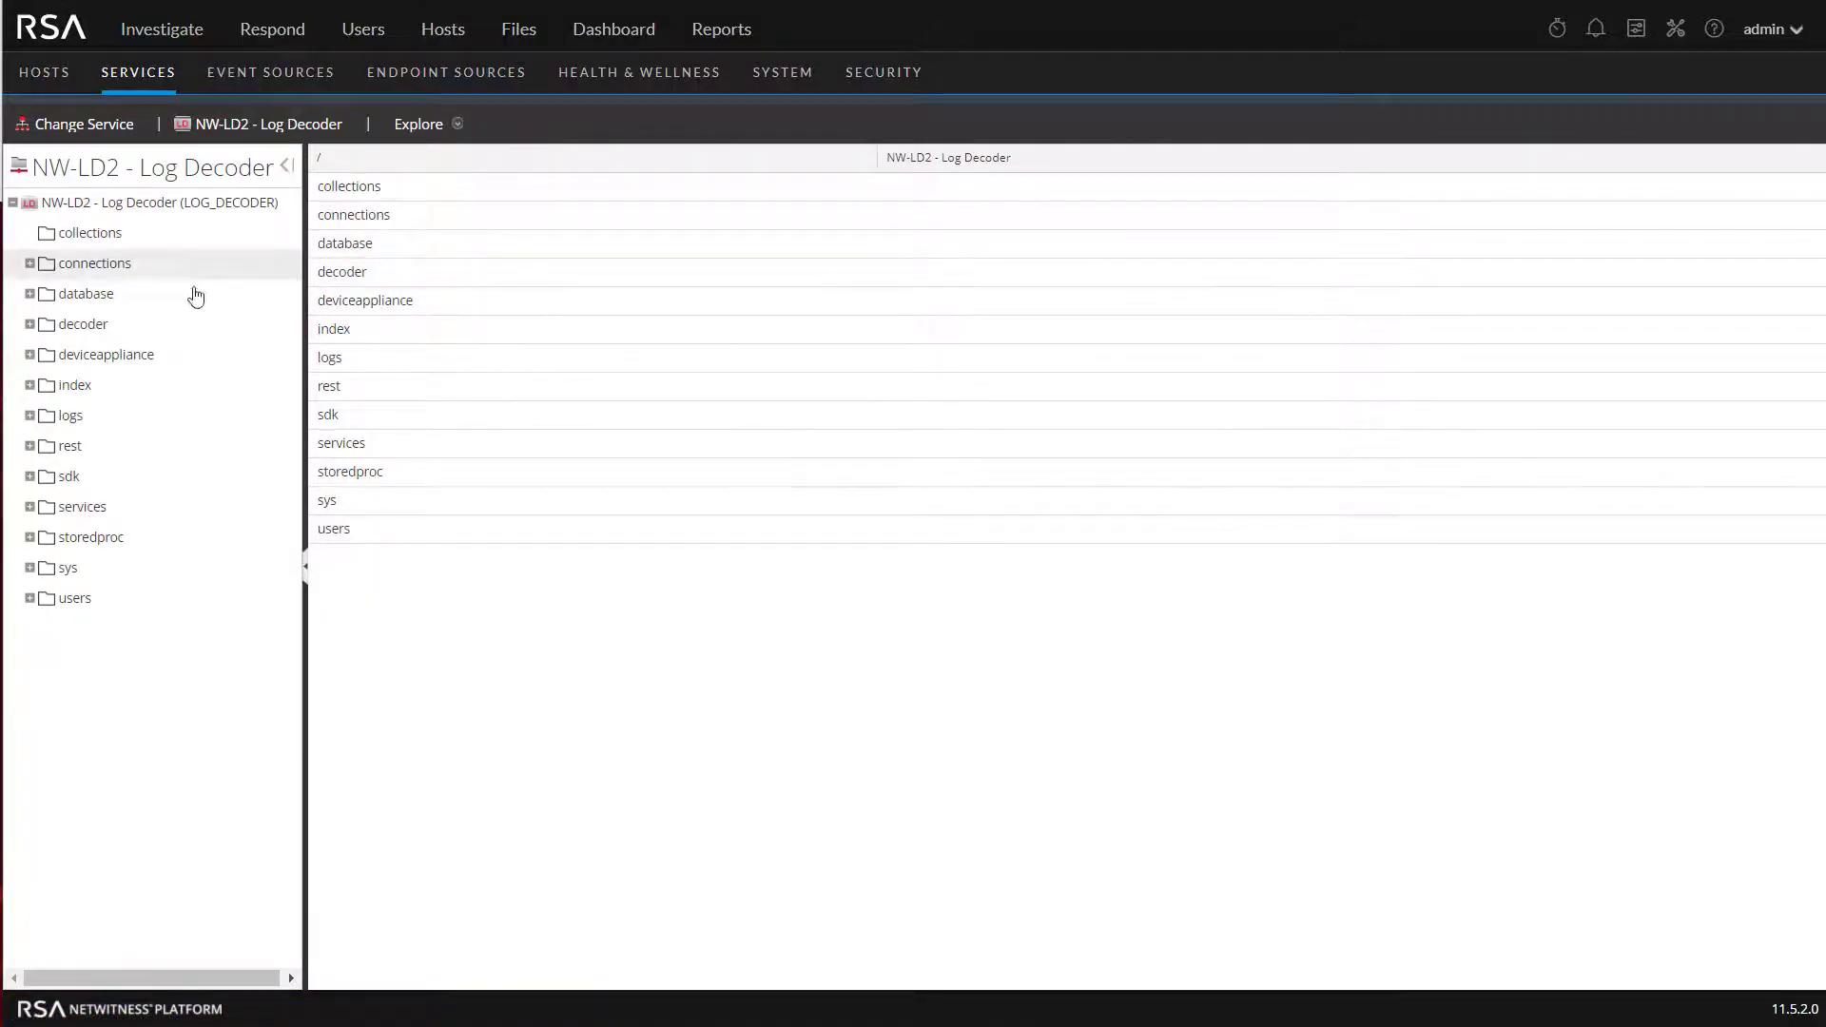
Reload the Log Decoder's parsers by sending the reload message to the parsers node under decoder.
left_click(30, 325)
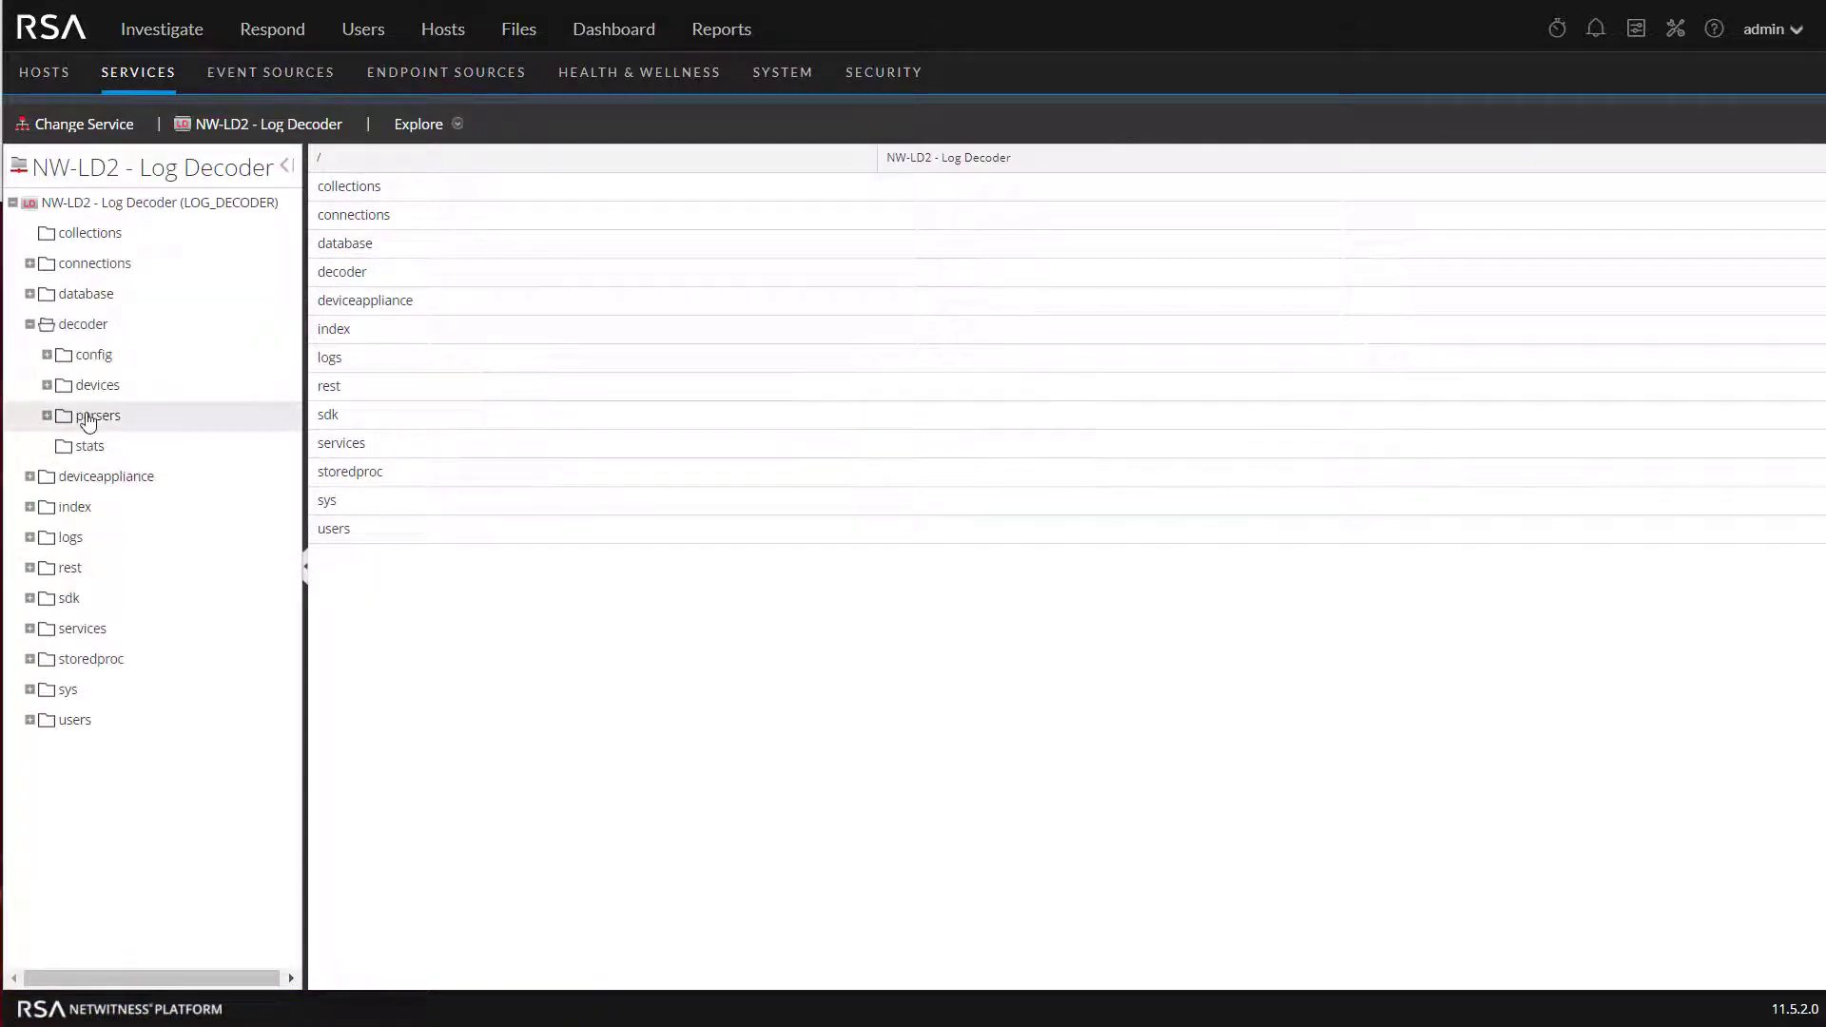
right_click(82, 415)
left_click(152, 436)
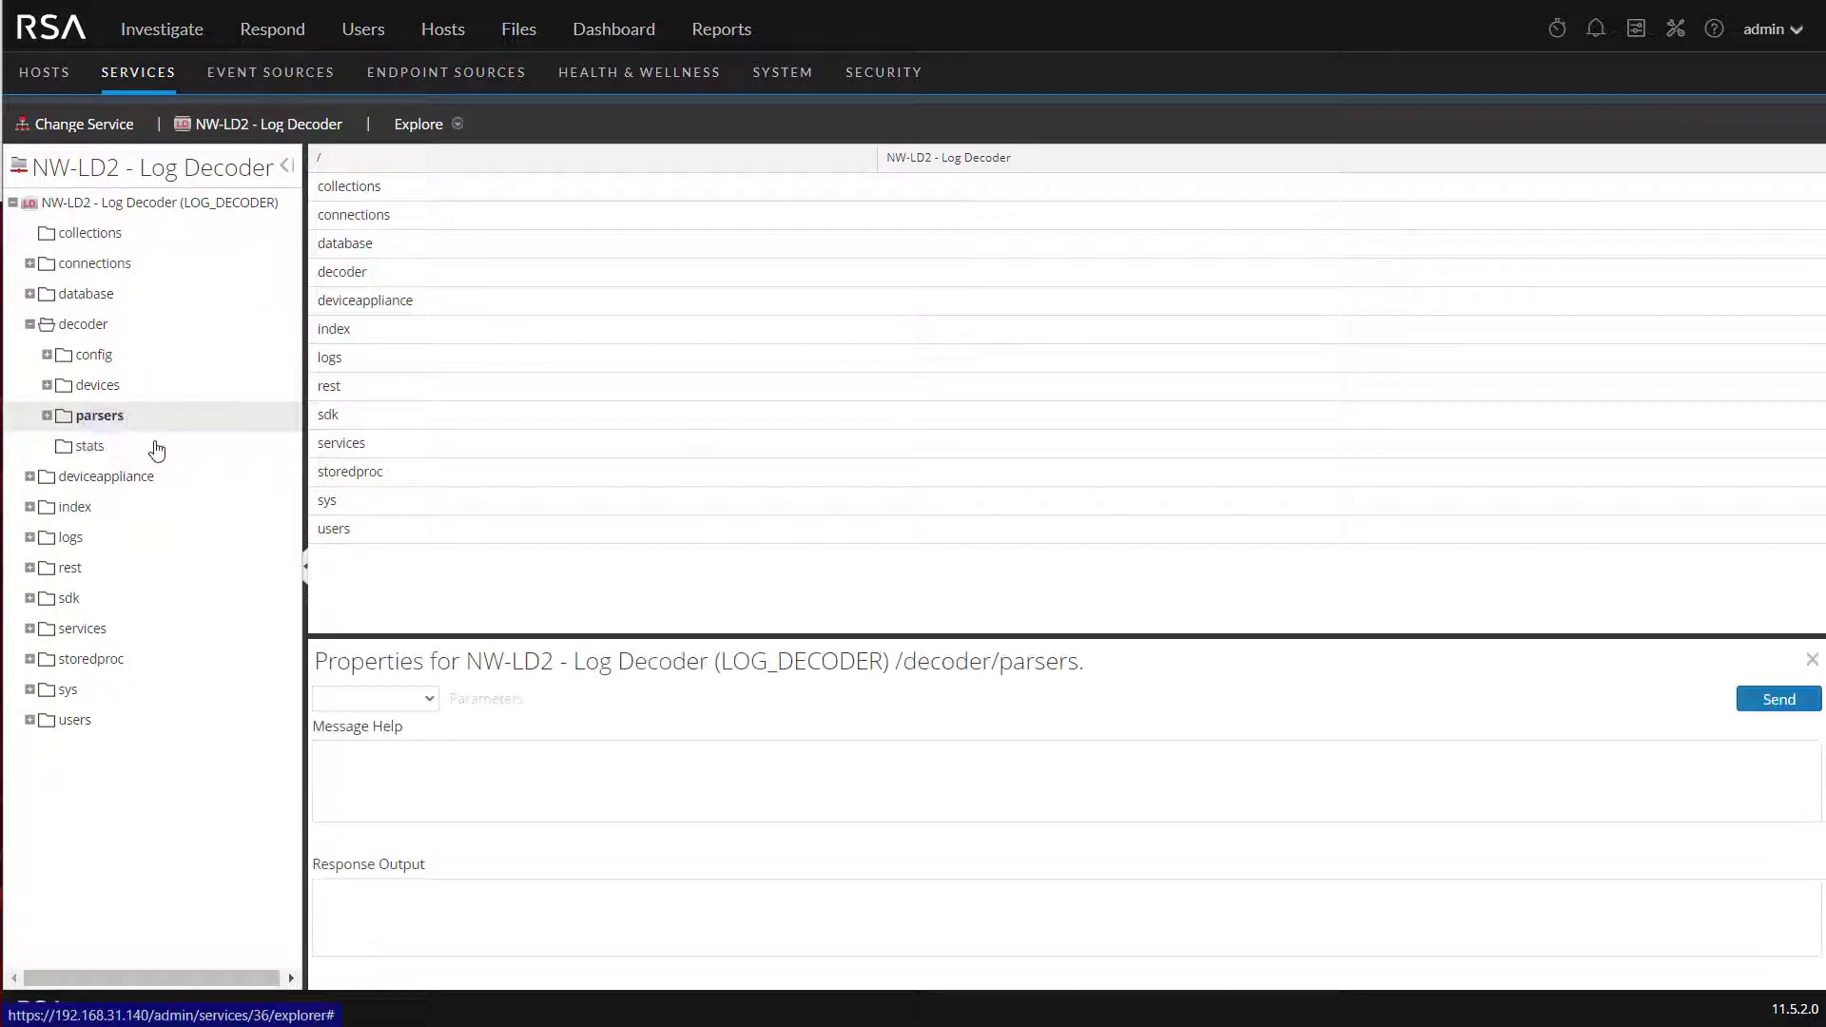
left_click(428, 699)
left_click(397, 662)
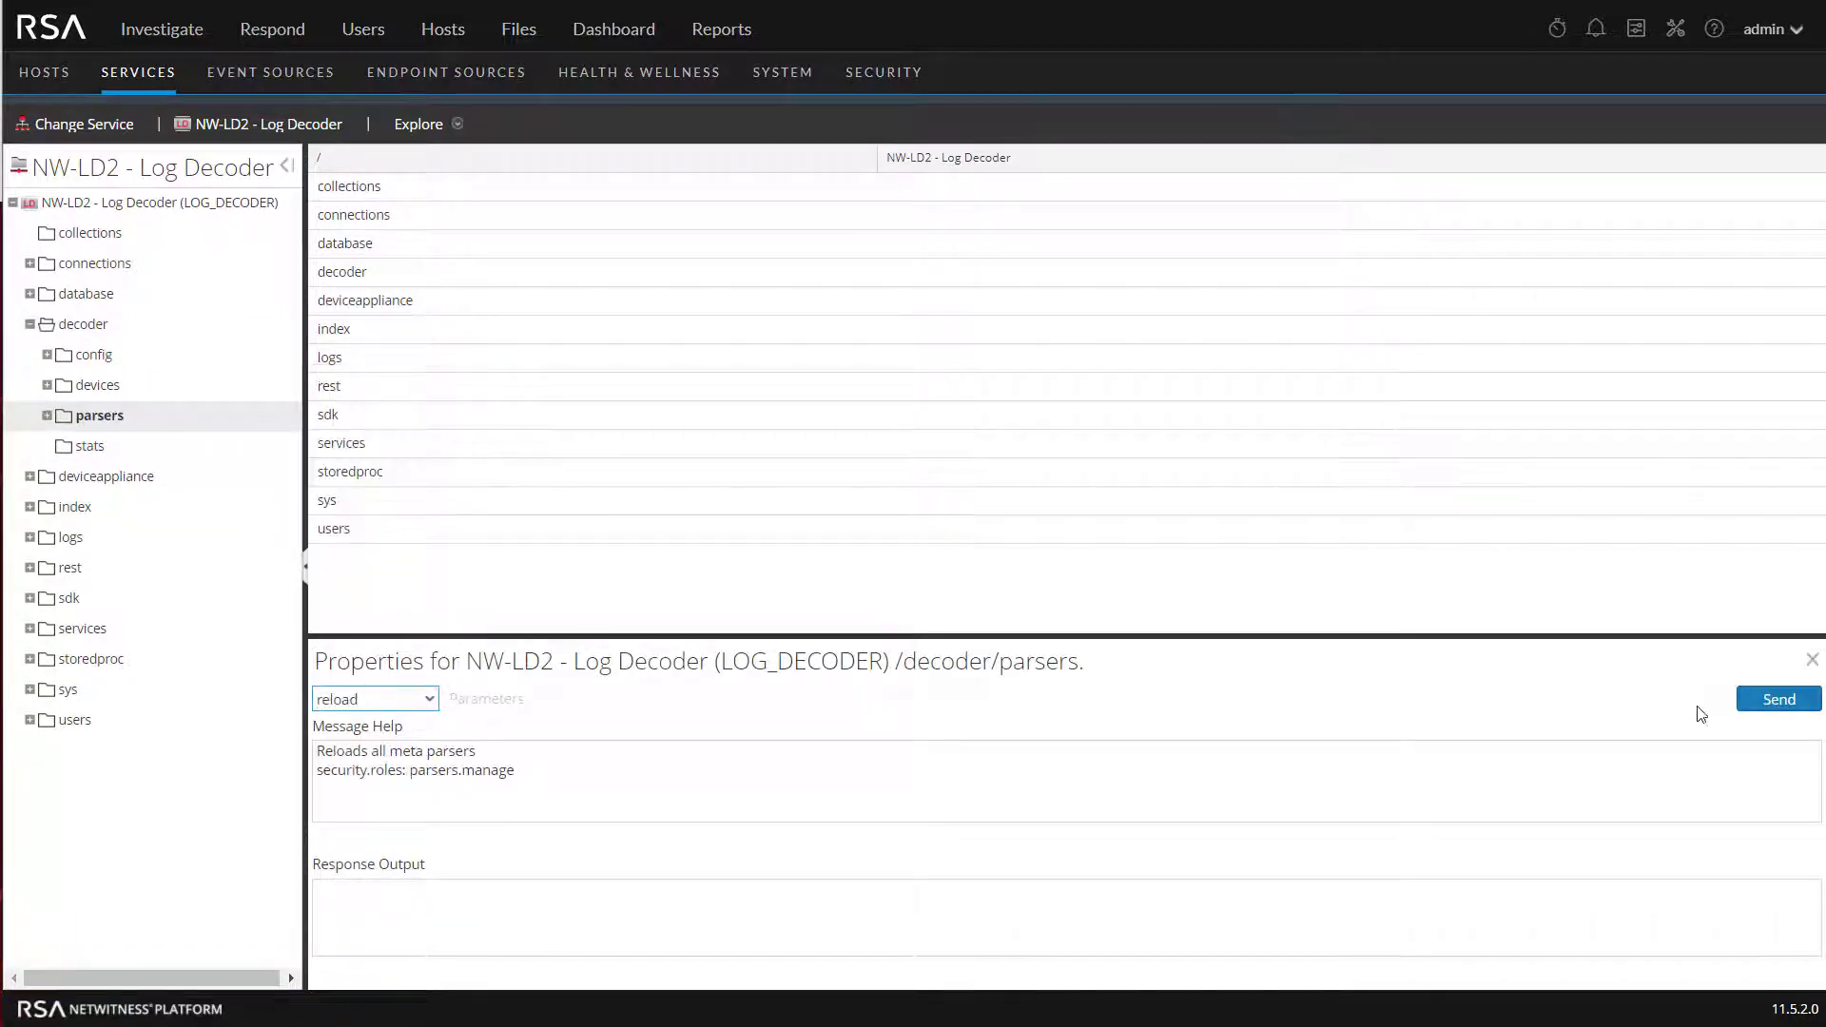
left_click(1778, 700)
left_click_drag(528, 891, 315, 886)
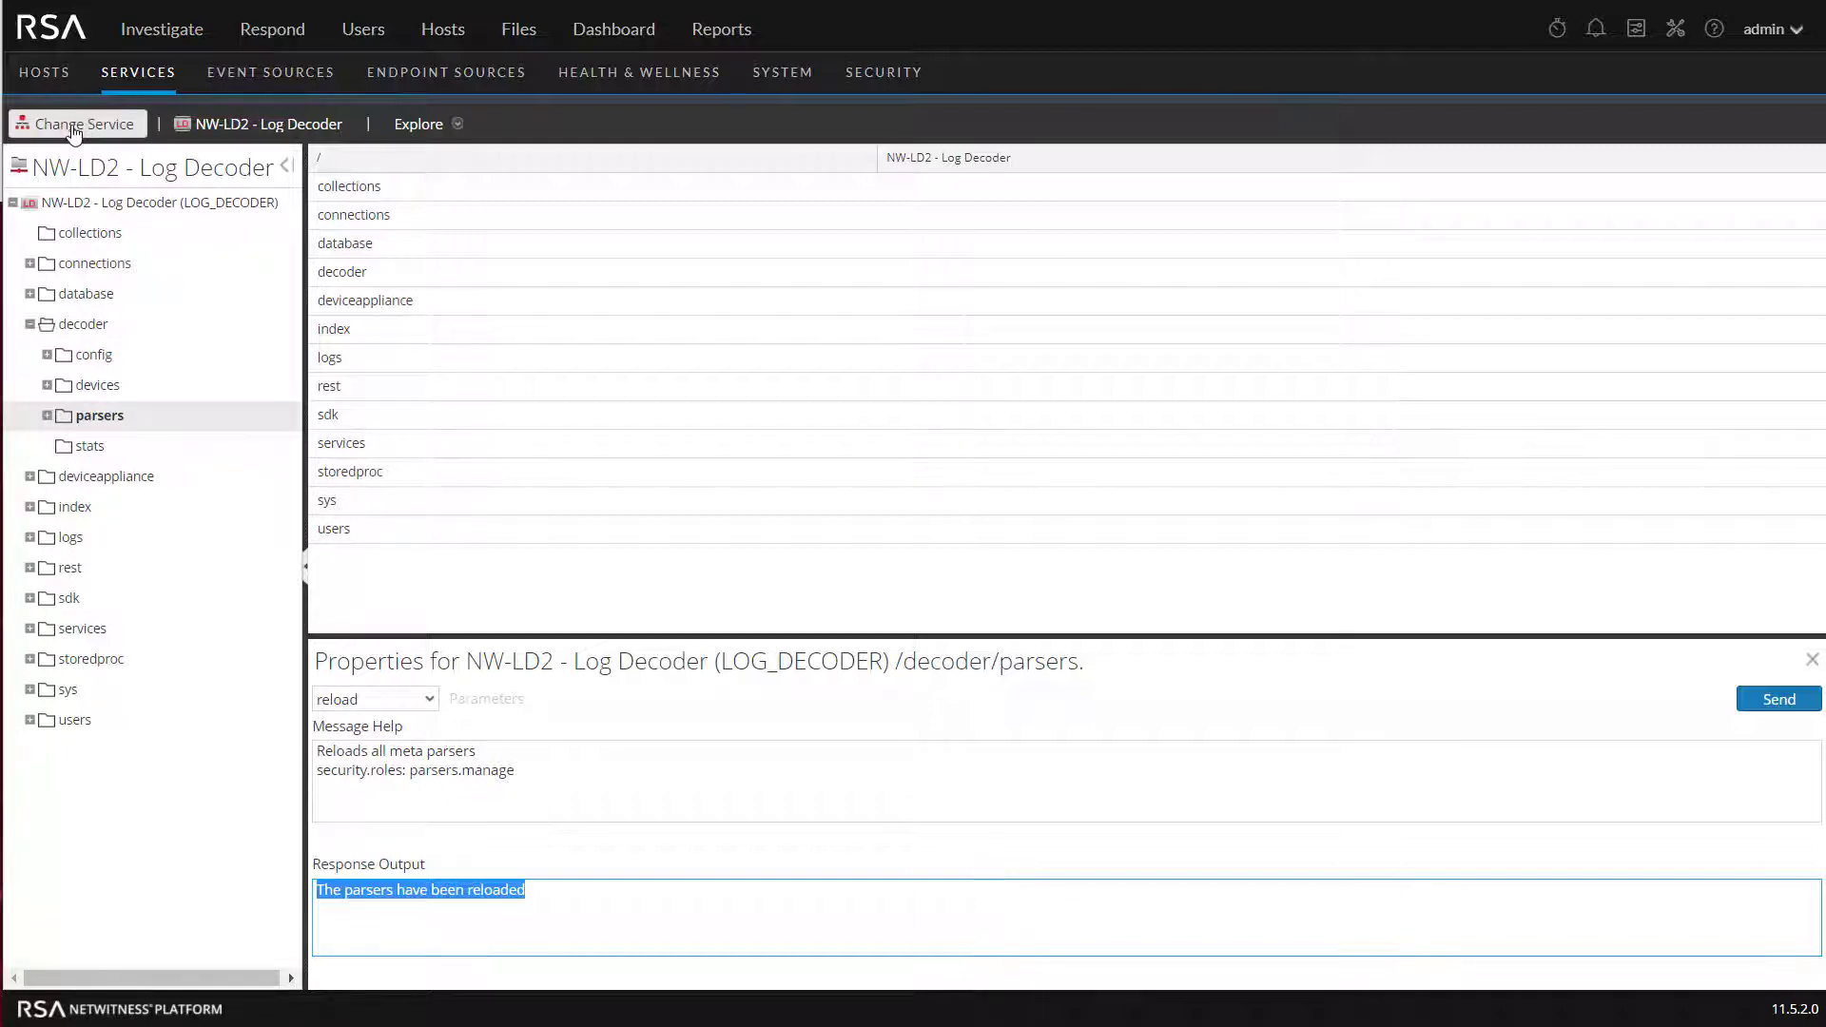
Change the administered service to the NW-ELH Concentrator and open its Config view.
left_click(73, 131)
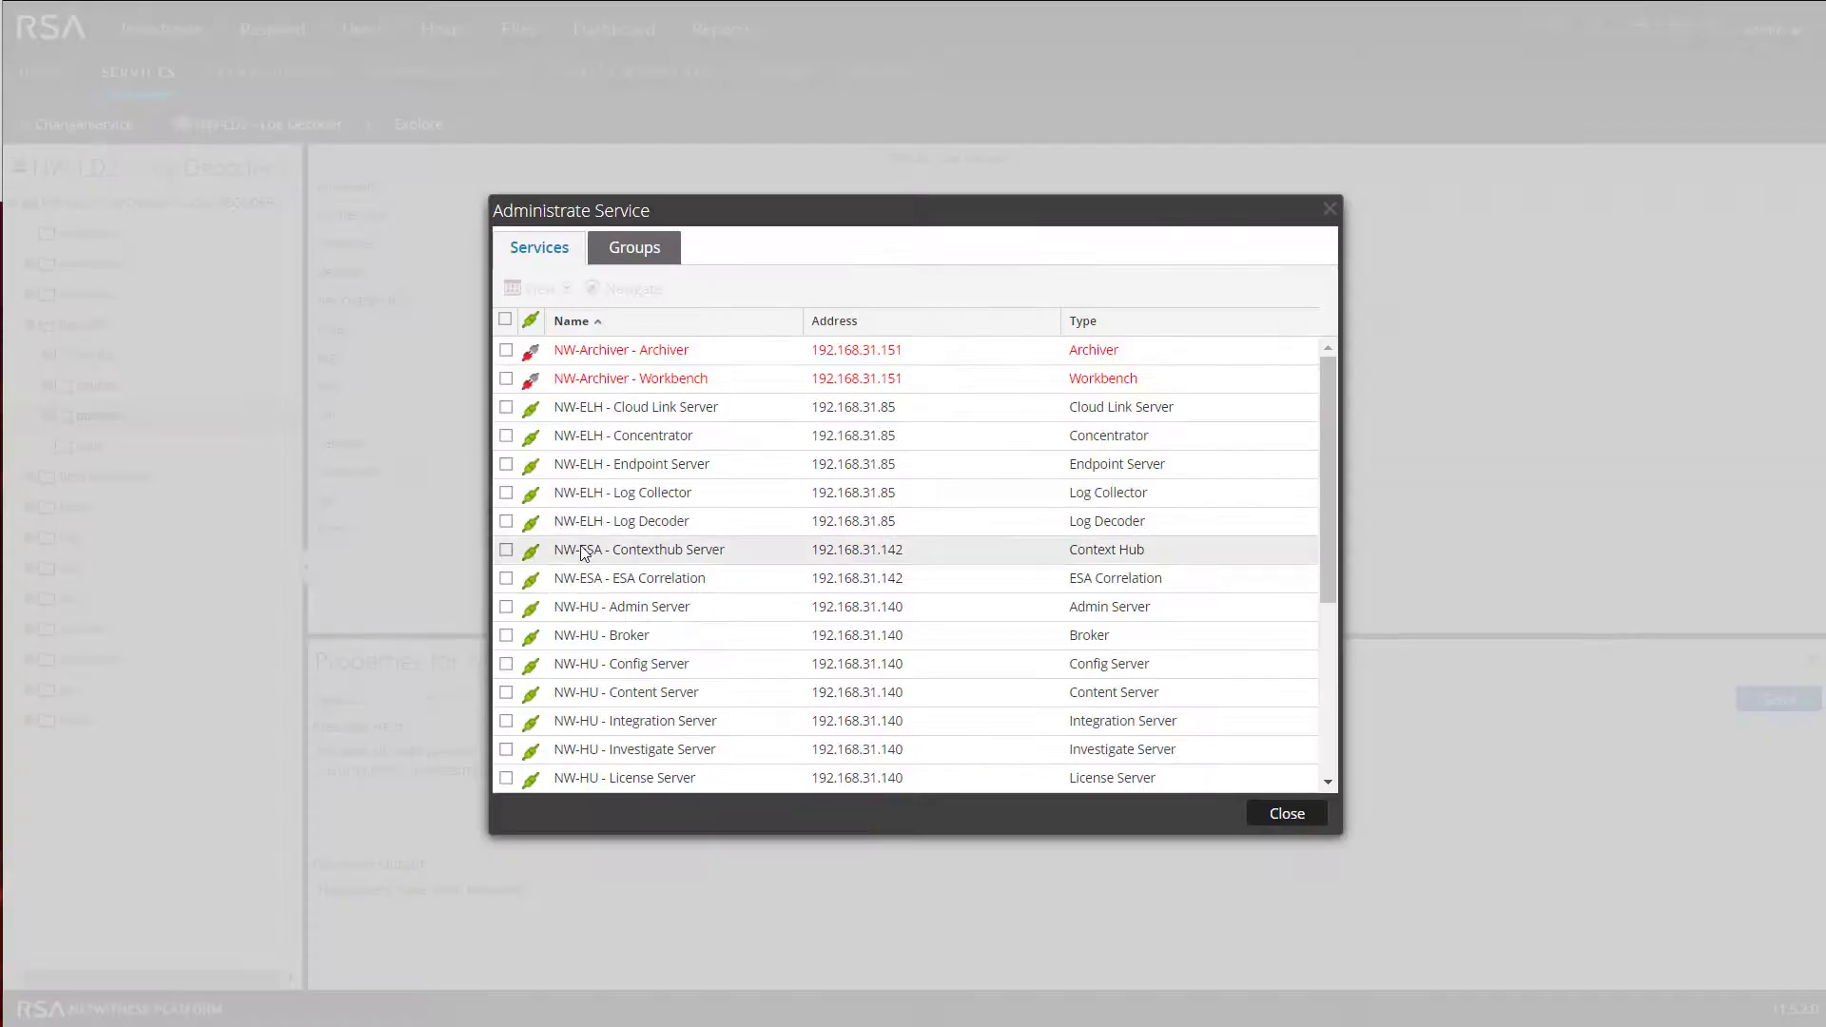
scroll(596, 574, "down", 3)
scroll(596, 573, "up", 3)
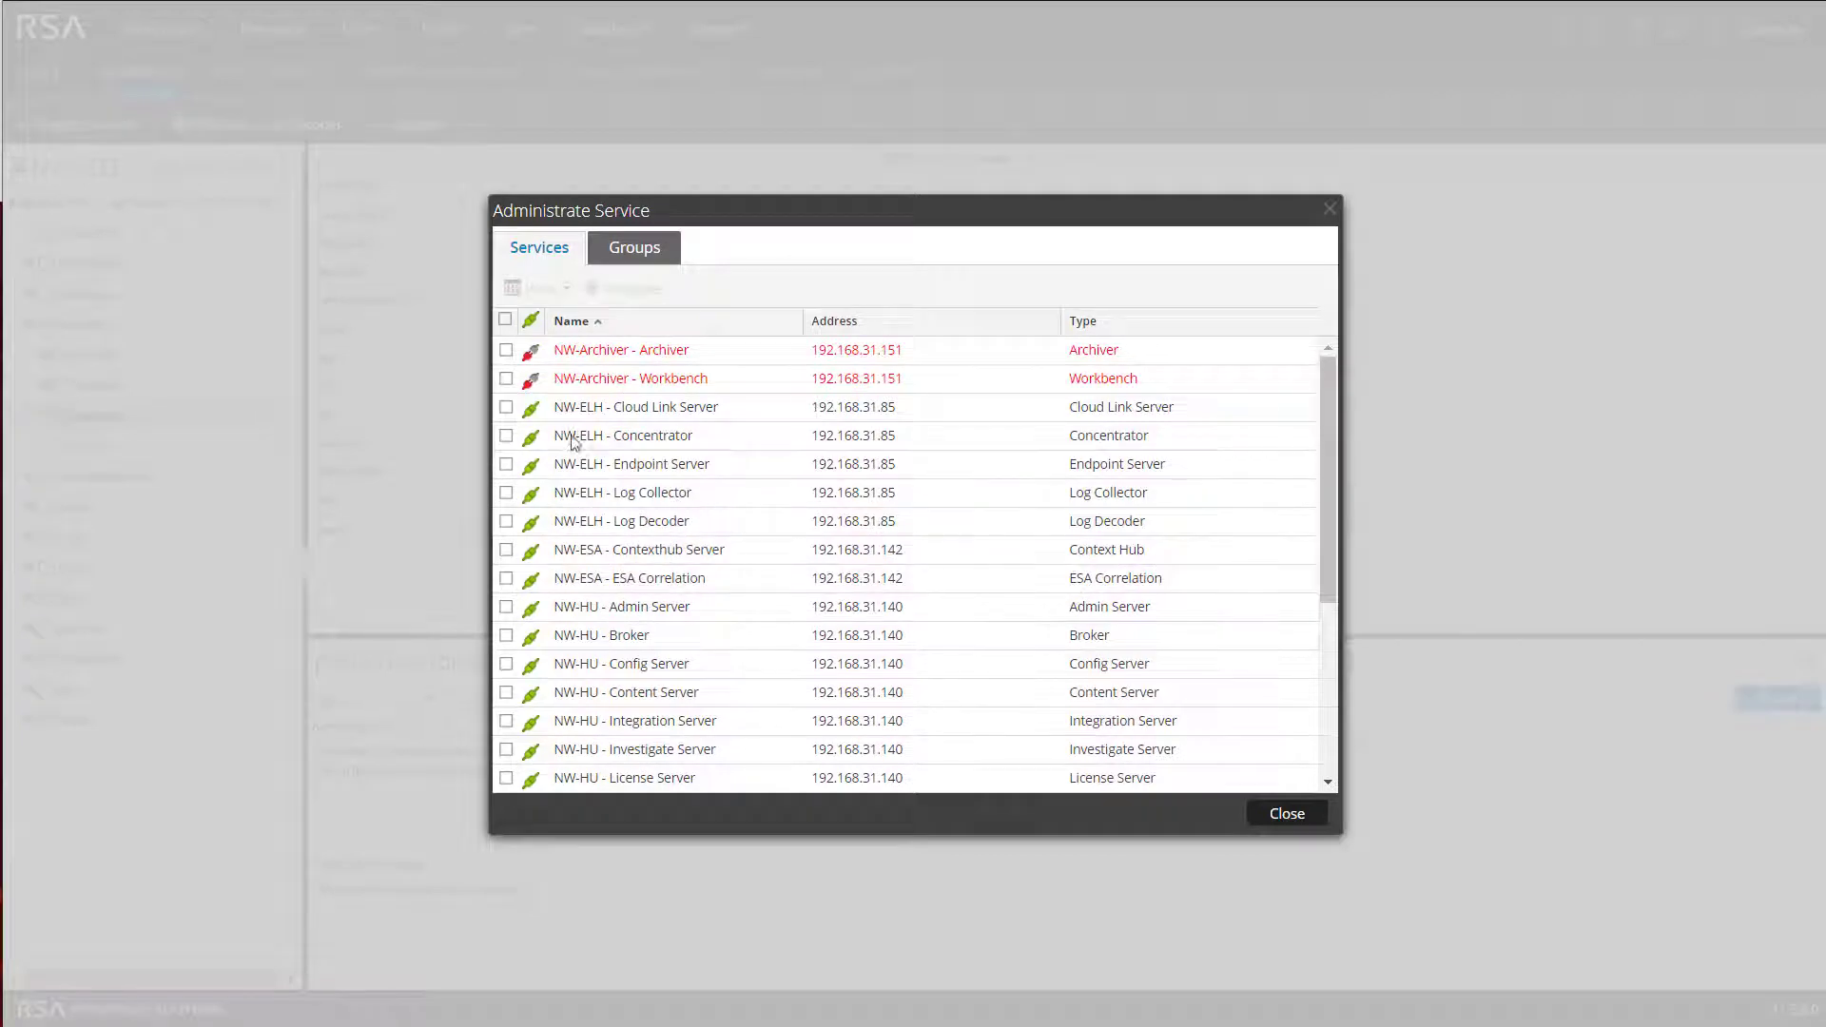
left_click(505, 443)
left_click(534, 288)
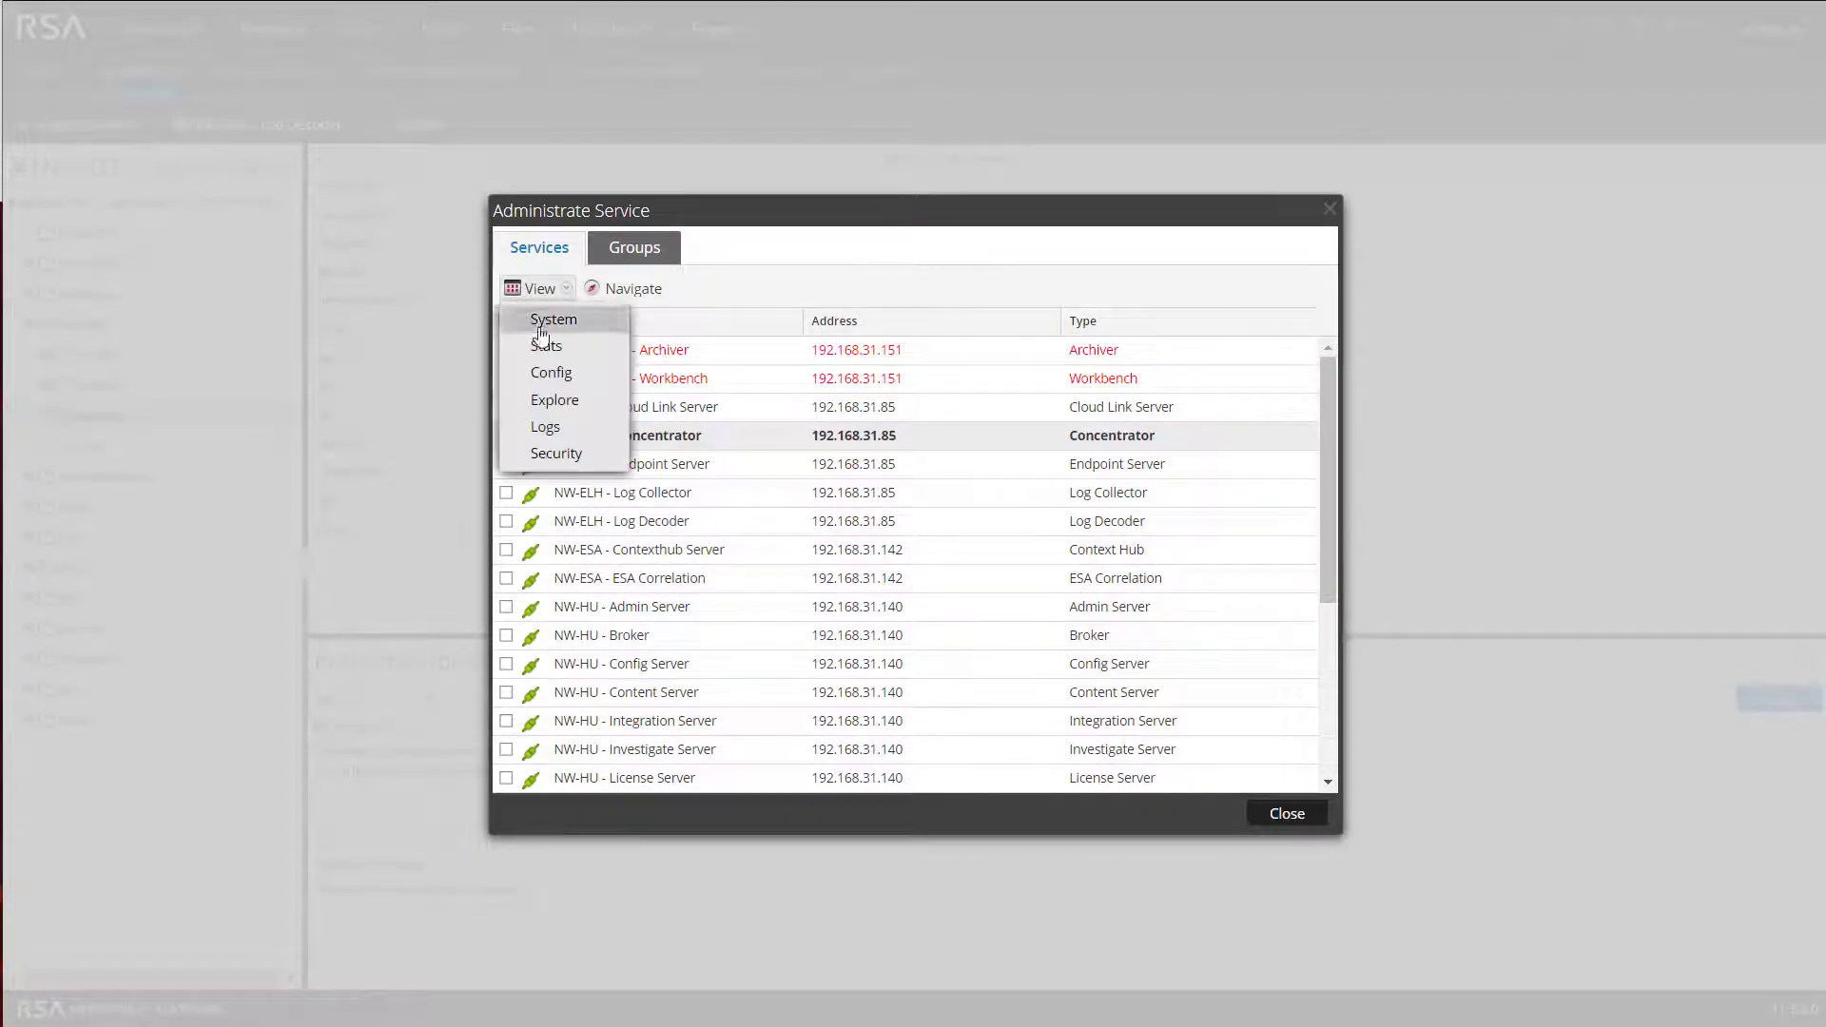
left_click(559, 375)
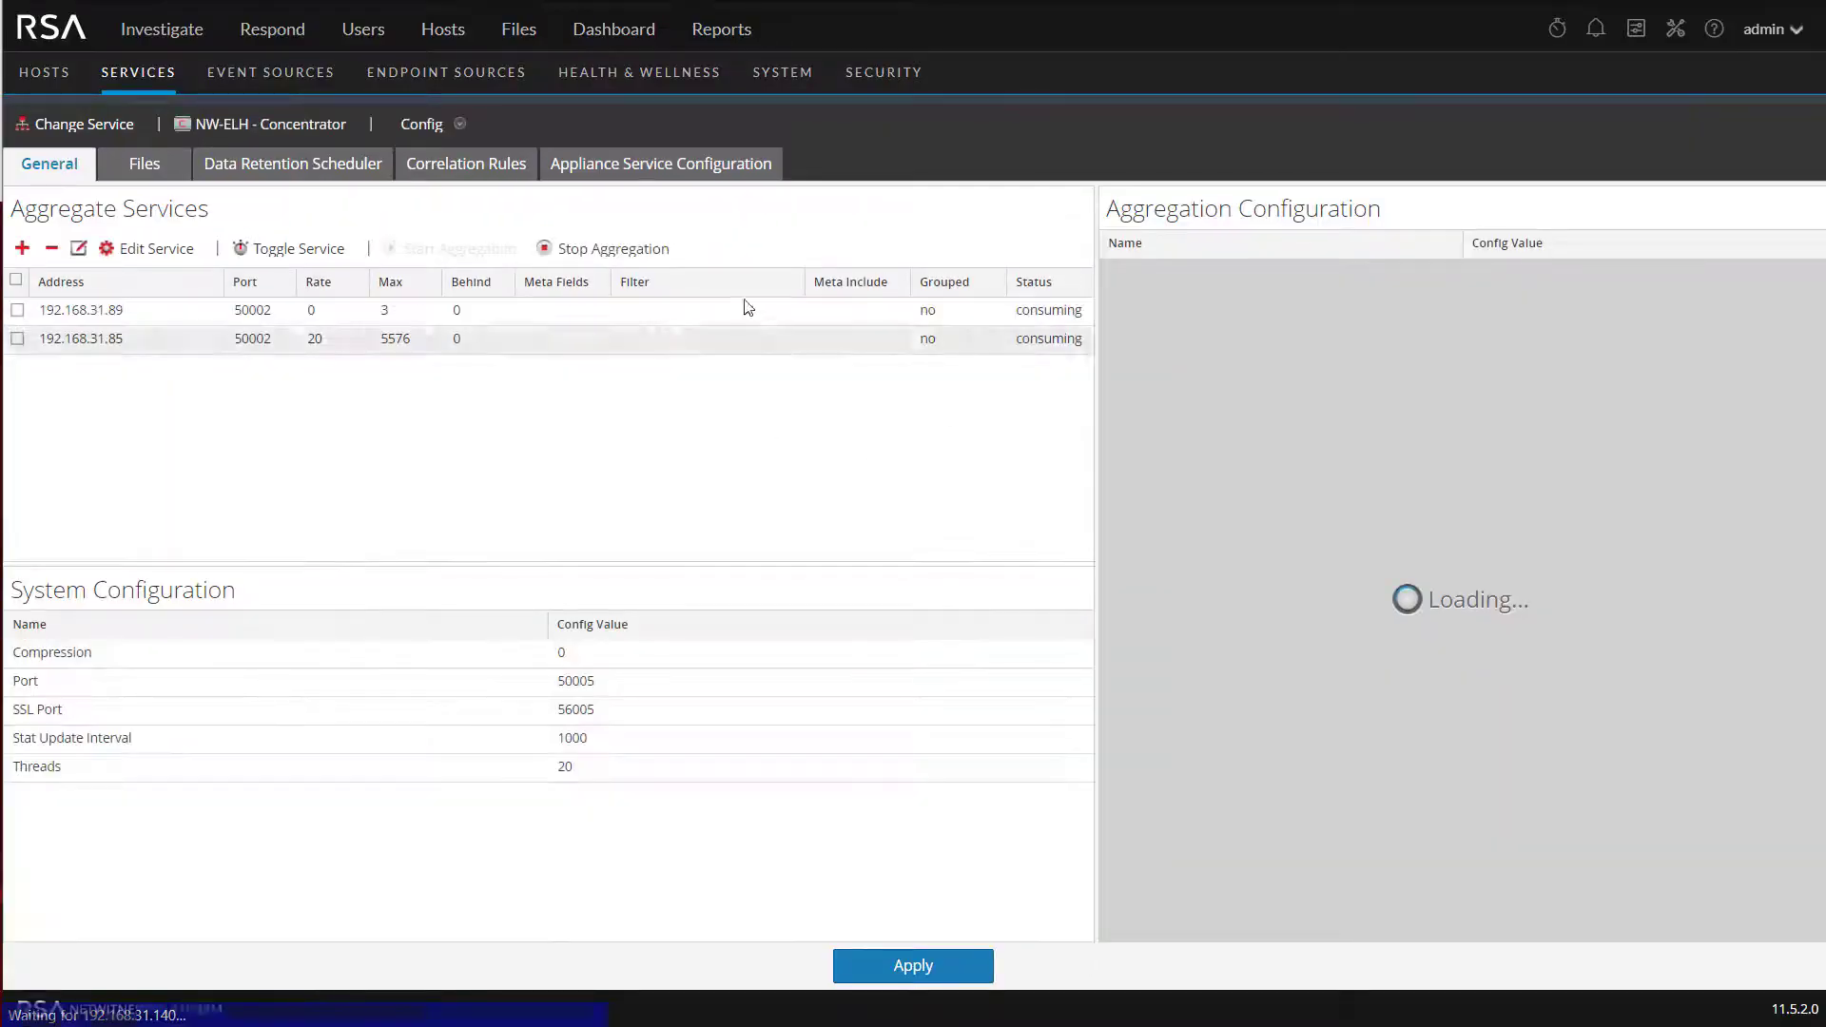
Open the Concentrator's index-concentrator-custom.xml file for editing and go to the end of its key list.
left_click(144, 163)
left_click(237, 205)
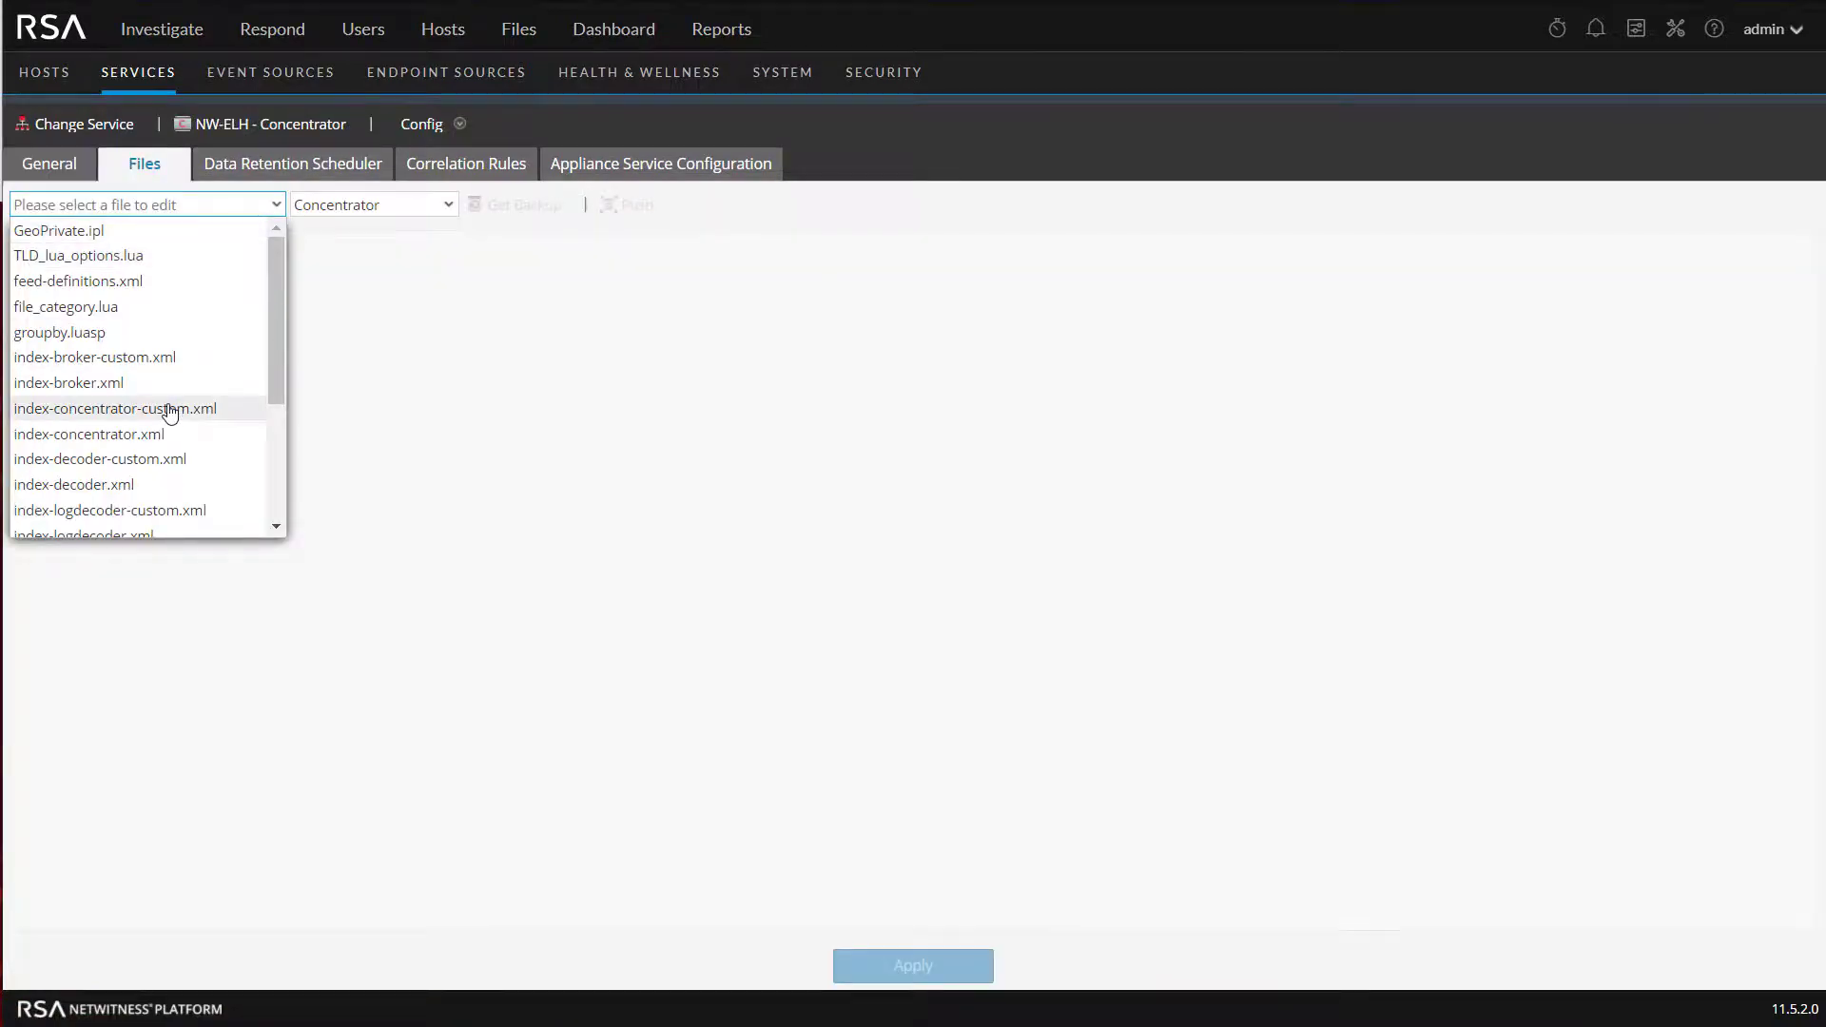
left_click(219, 408)
scroll(371, 576, "down", 15)
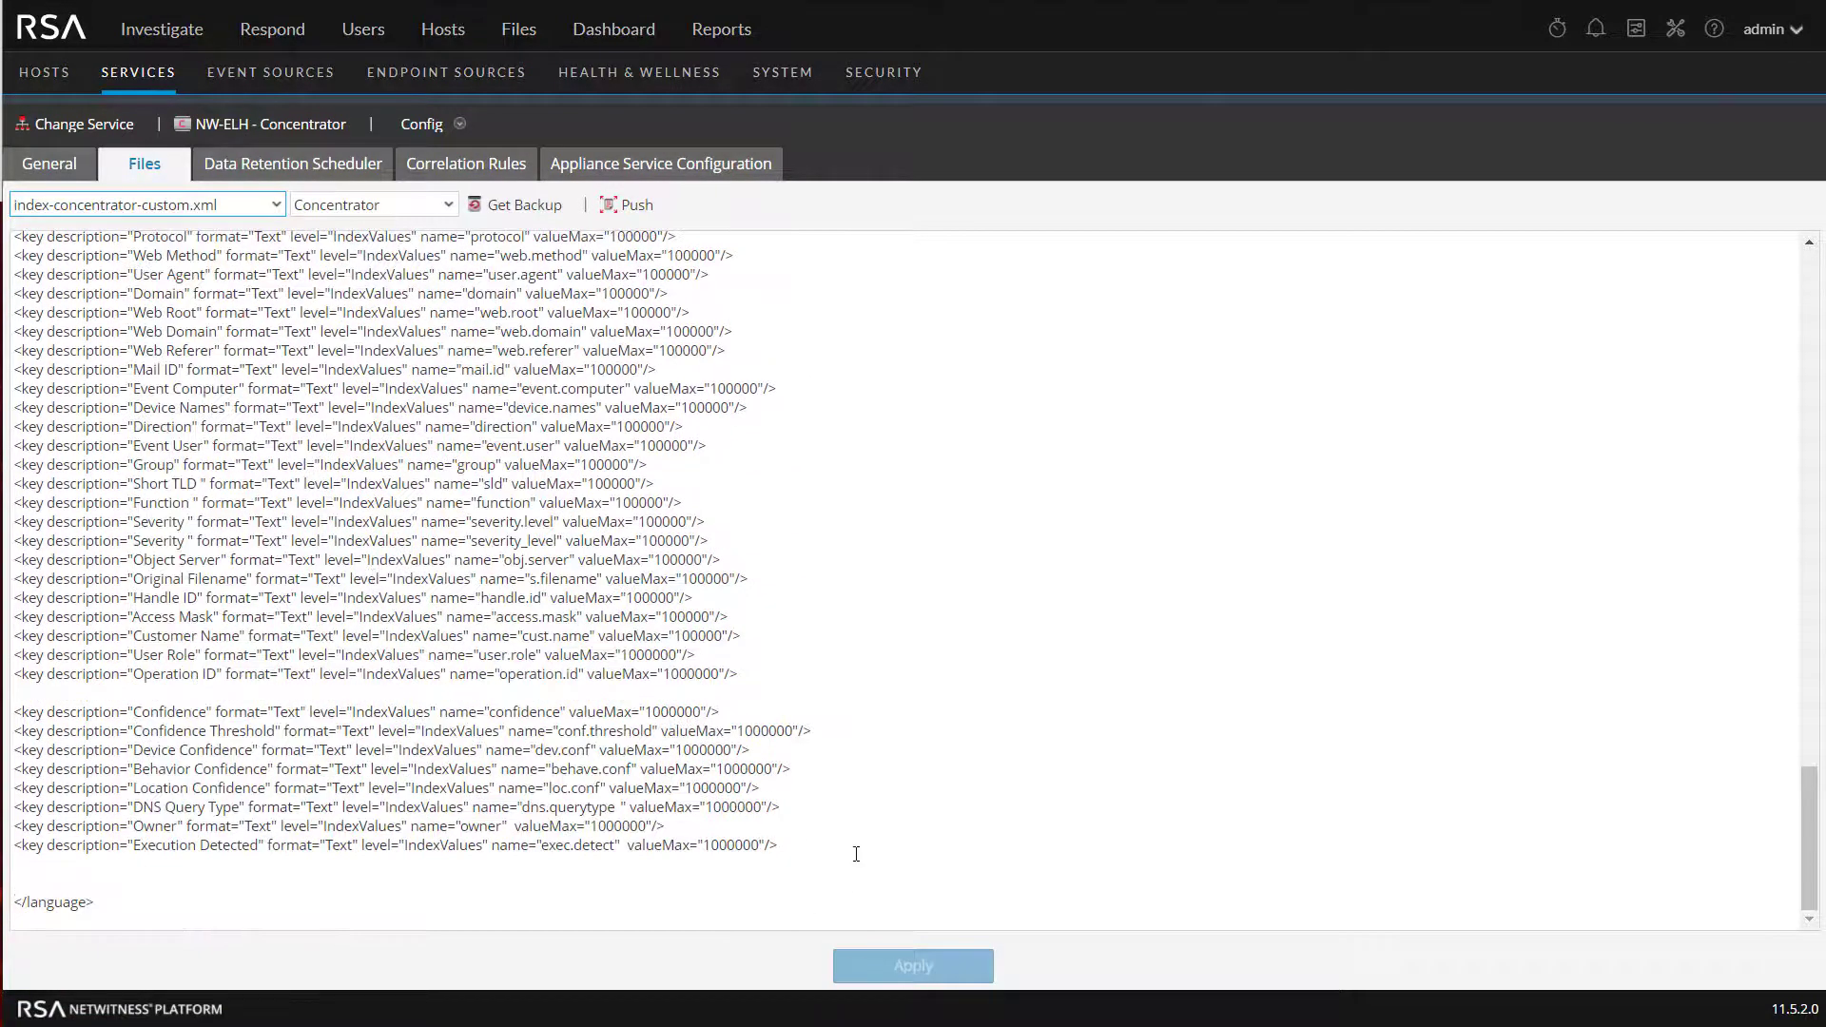
Copy the Execution Detected key line and paste it on a new line below, separated by a blank line.
left_click_drag(794, 848, 14, 845)
key("ctrl+c")
left_click(805, 838)
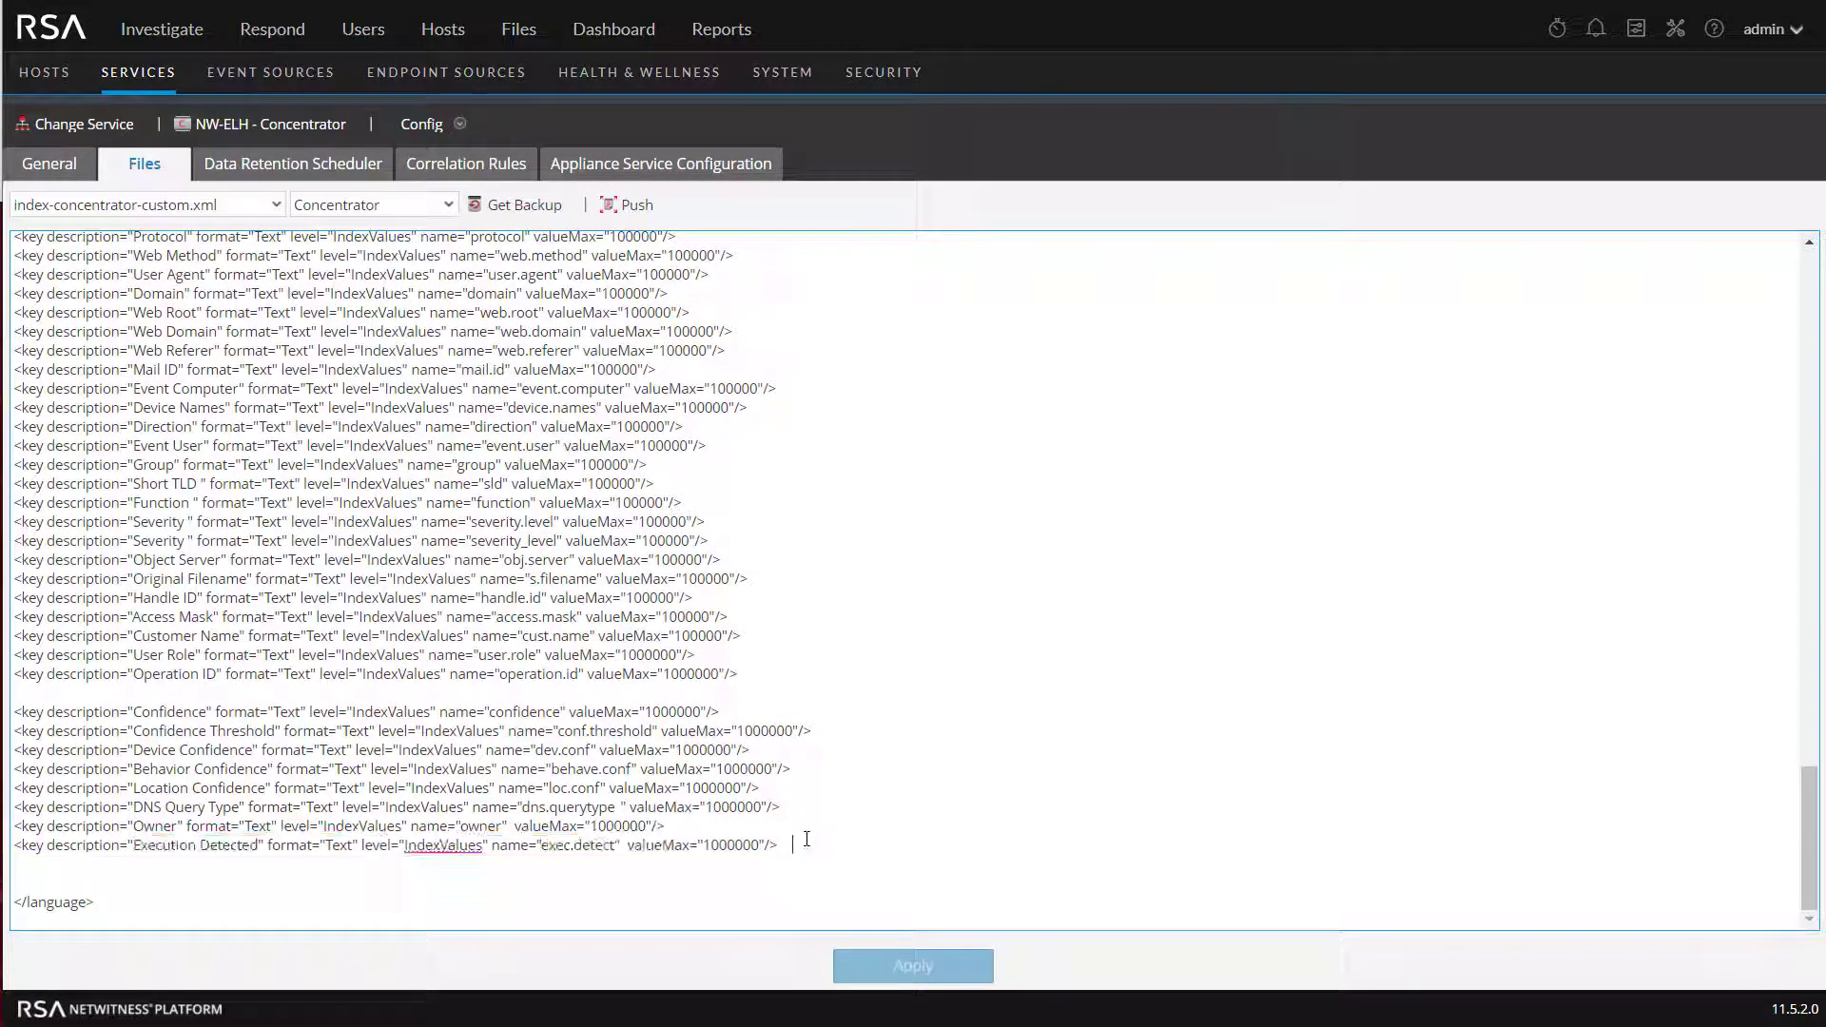
key("Return")
key("Return")
key("ctrl+v")
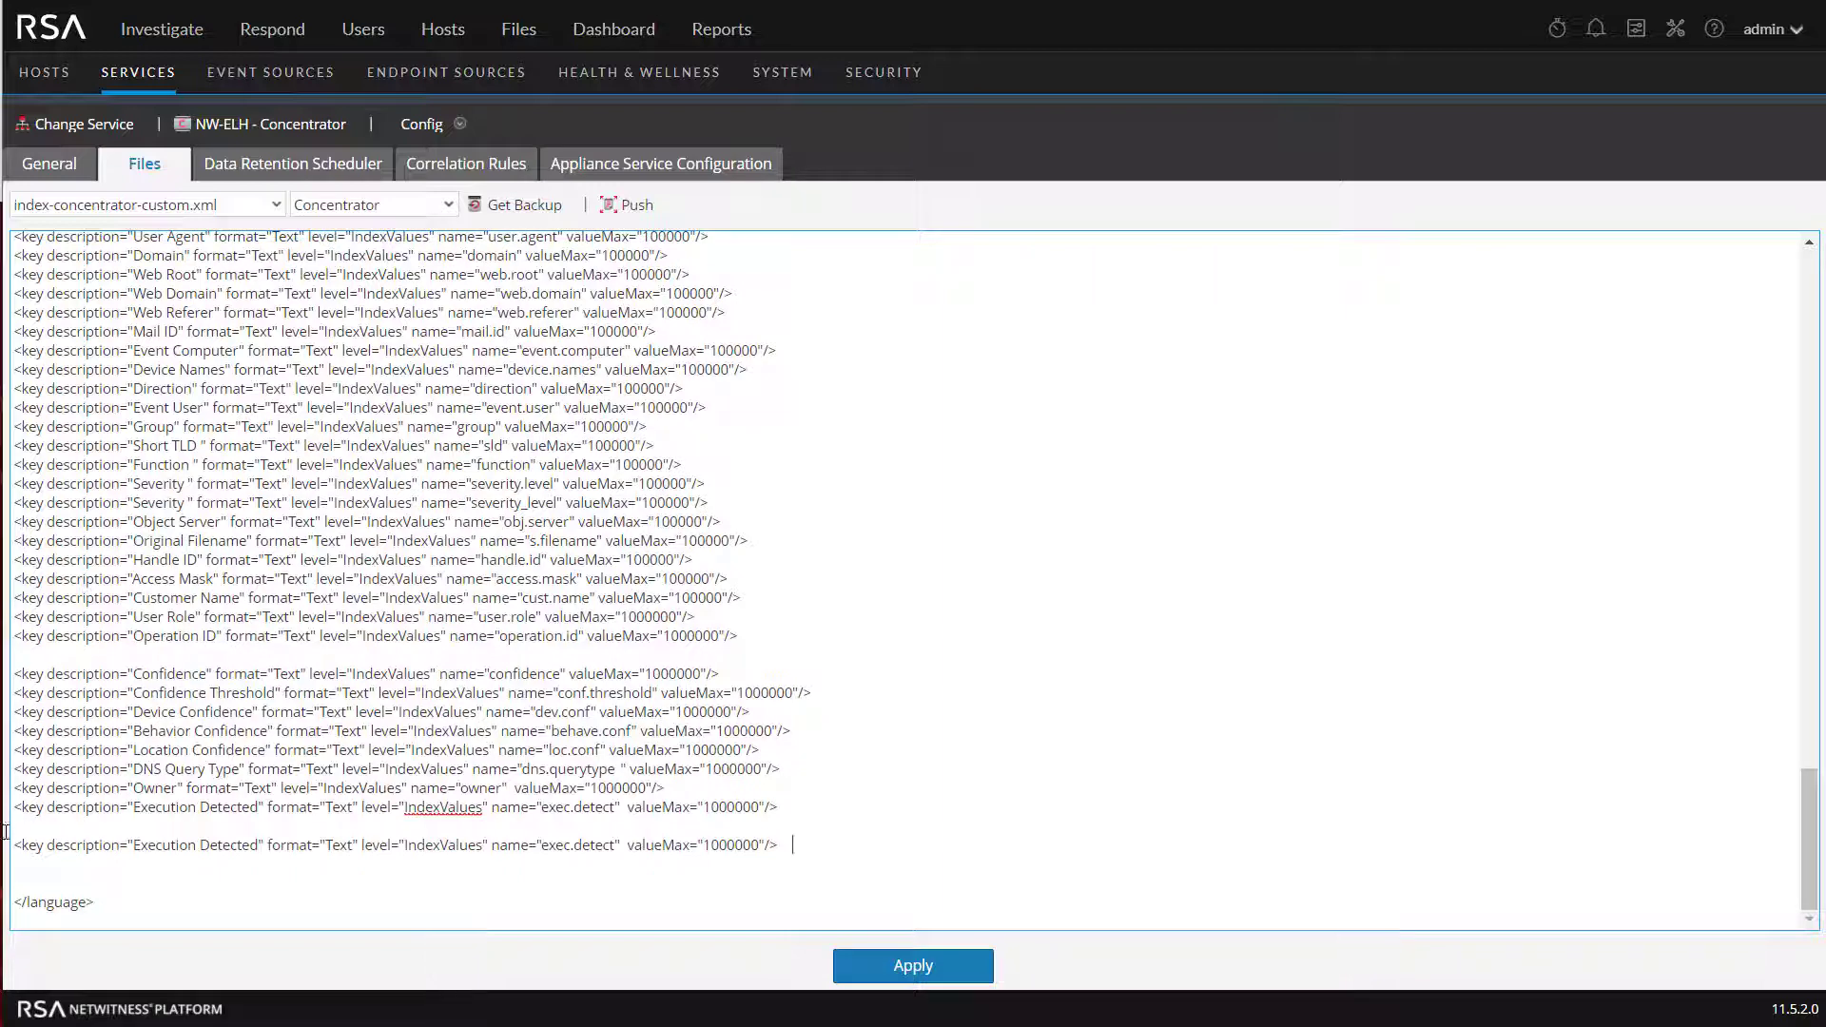
Set the copied key's description to My Action and its name to my.action, and apply the changes to the file.
left_click_drag(133, 844, 254, 848)
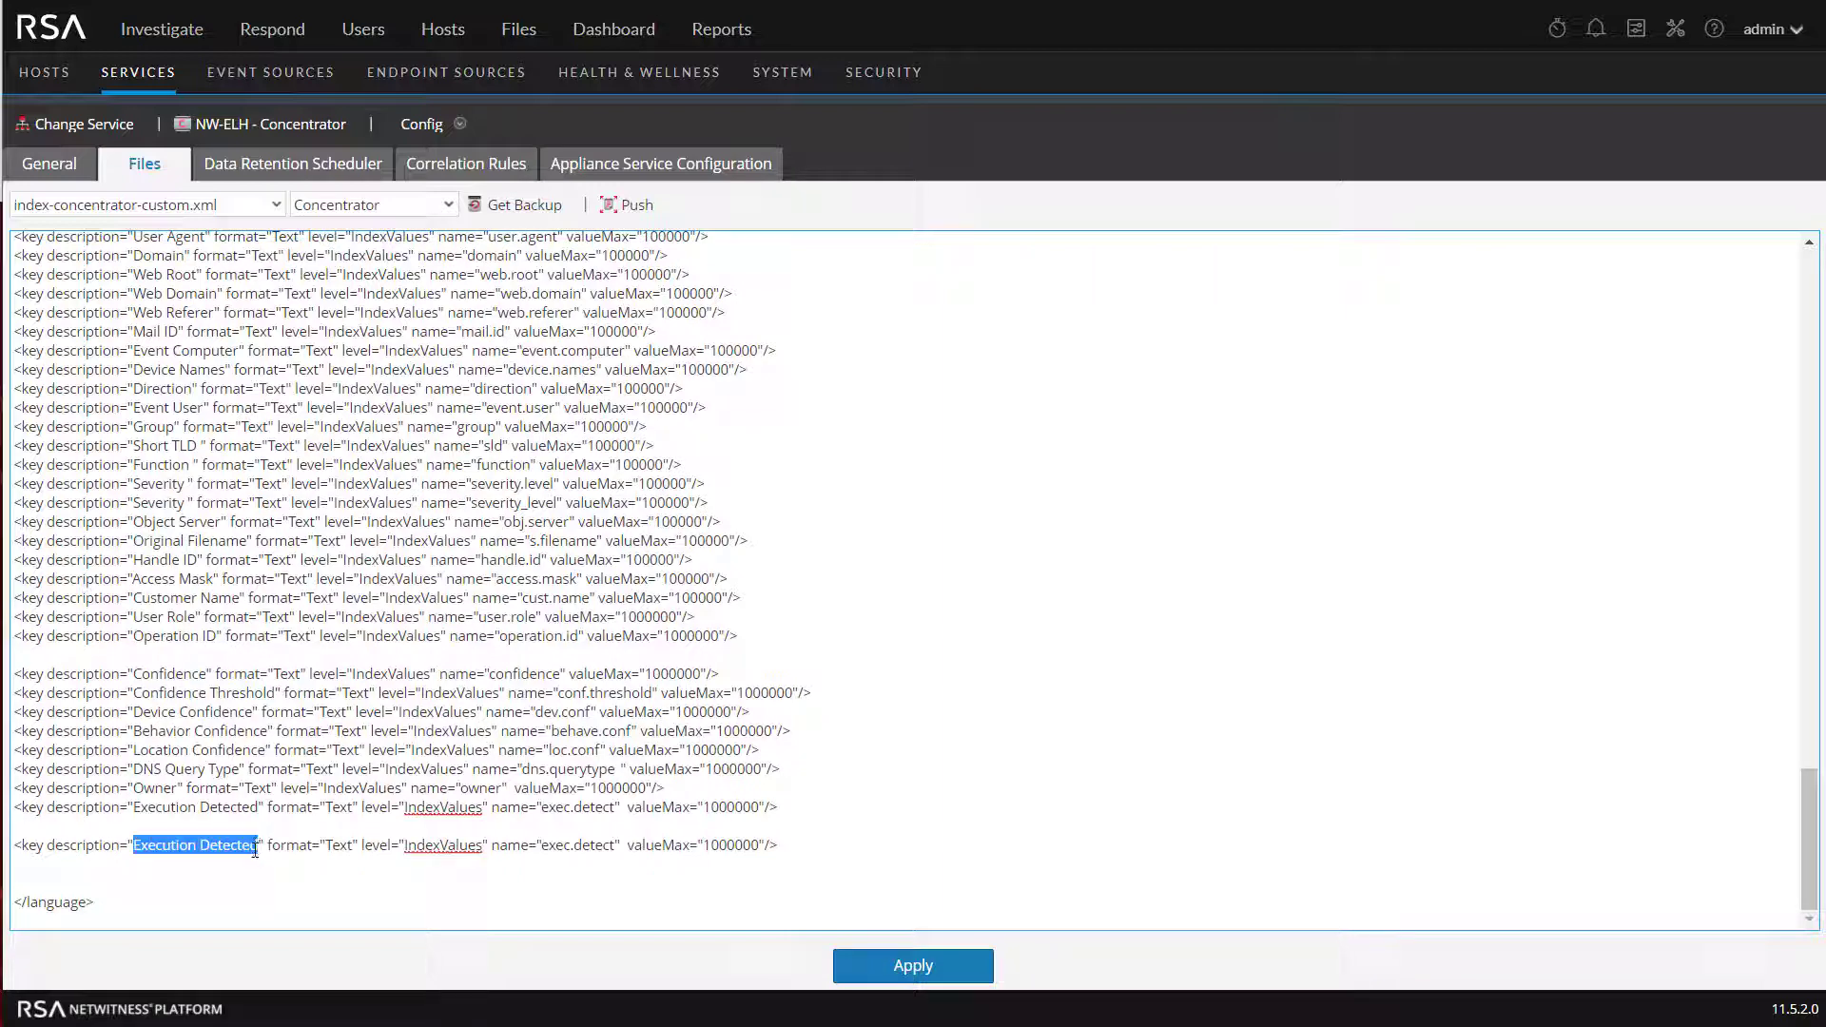
type("My Actio")
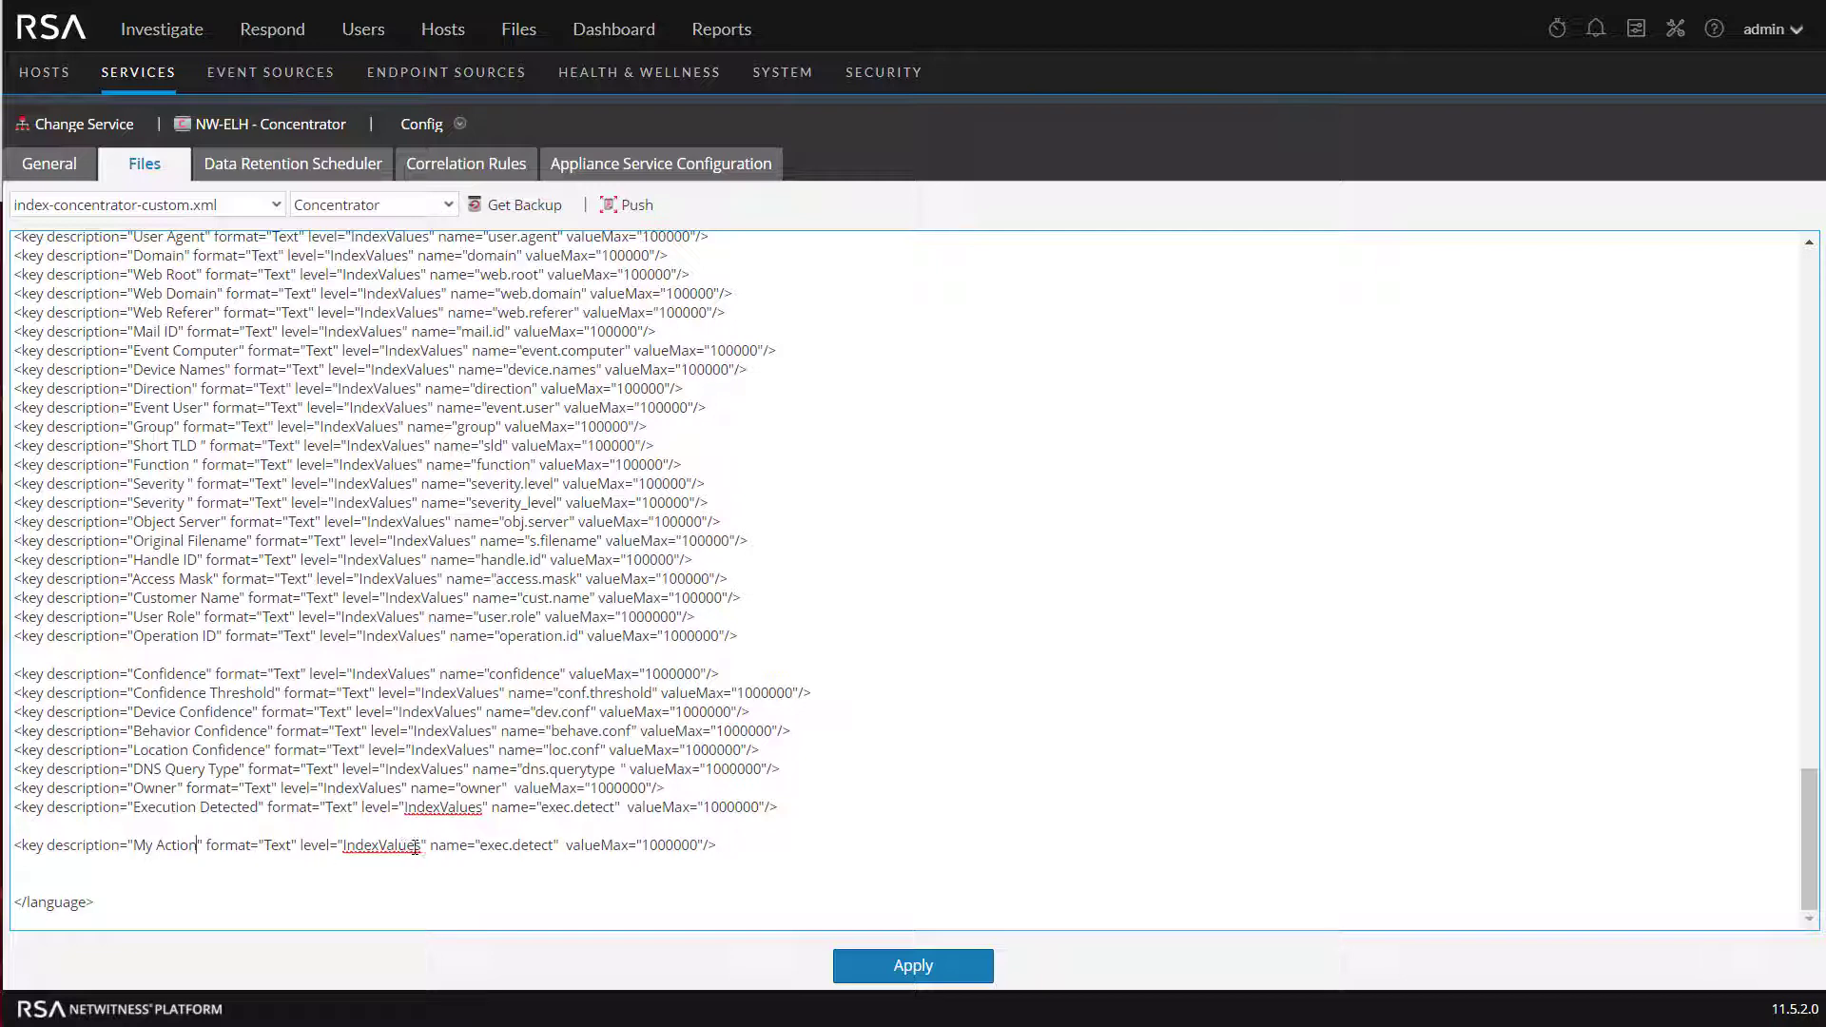
left_click_drag(480, 844, 556, 845)
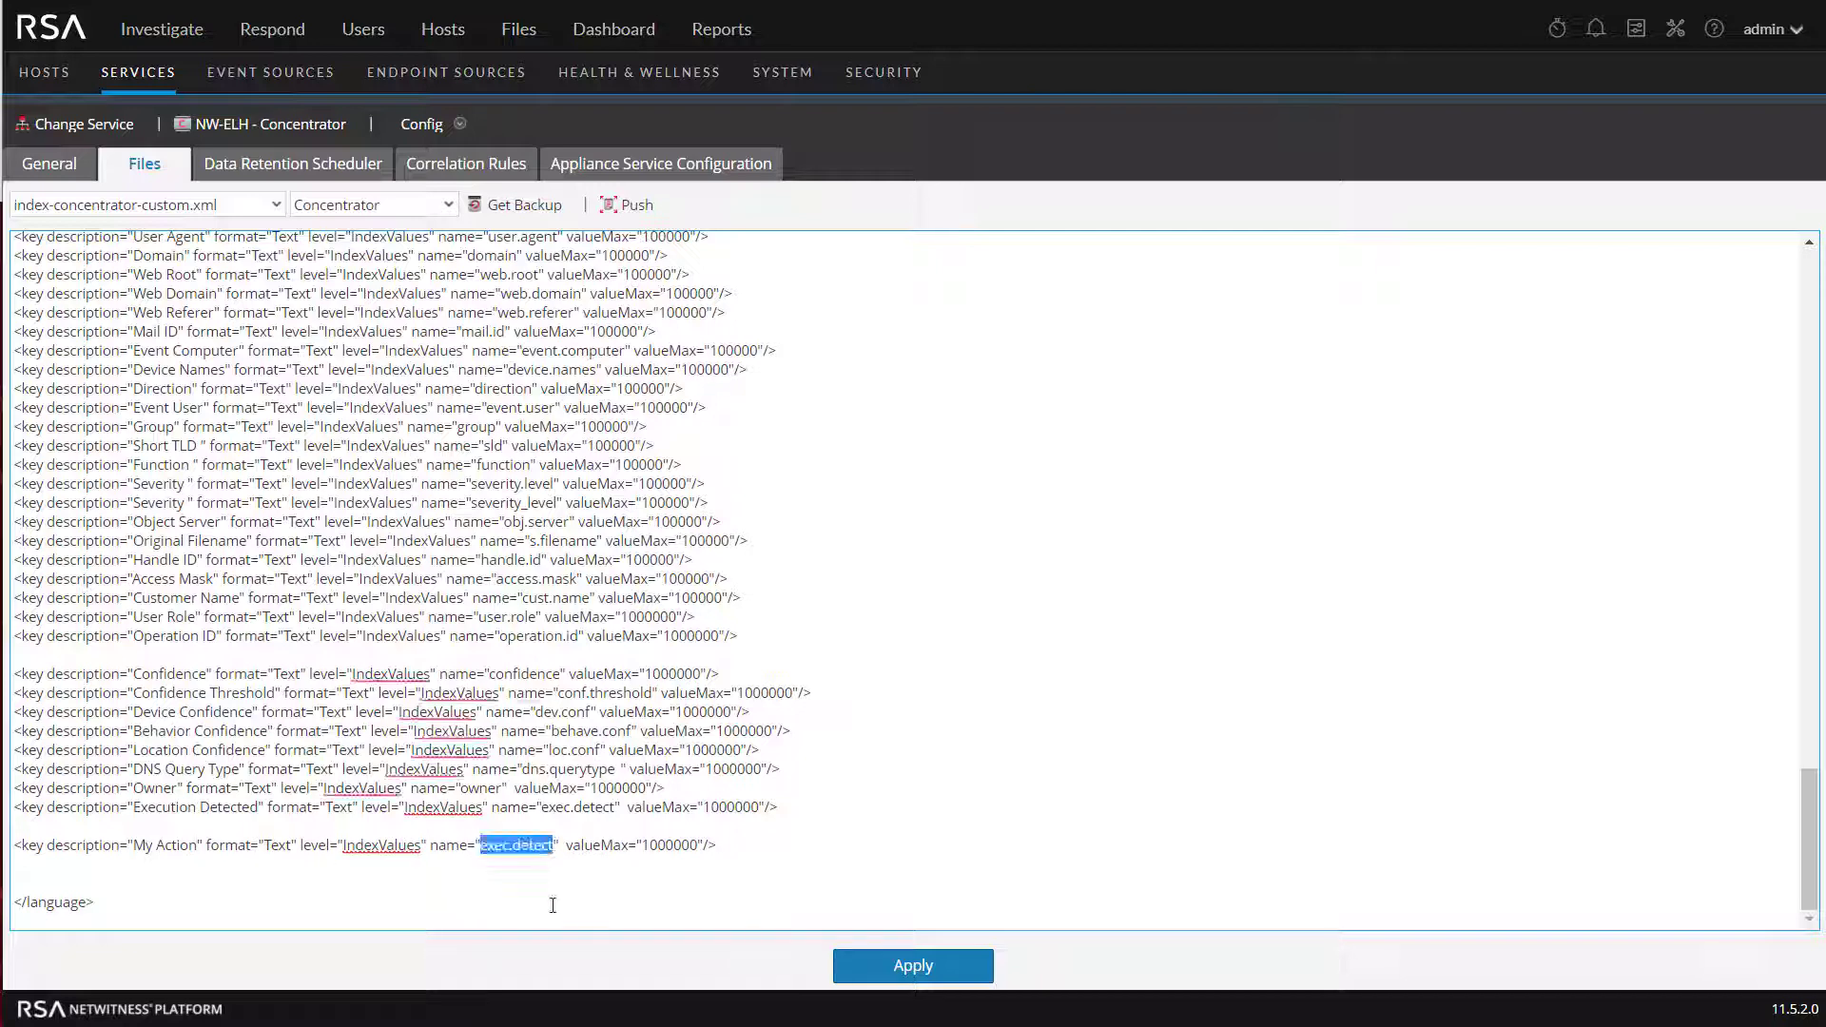
type("my.action")
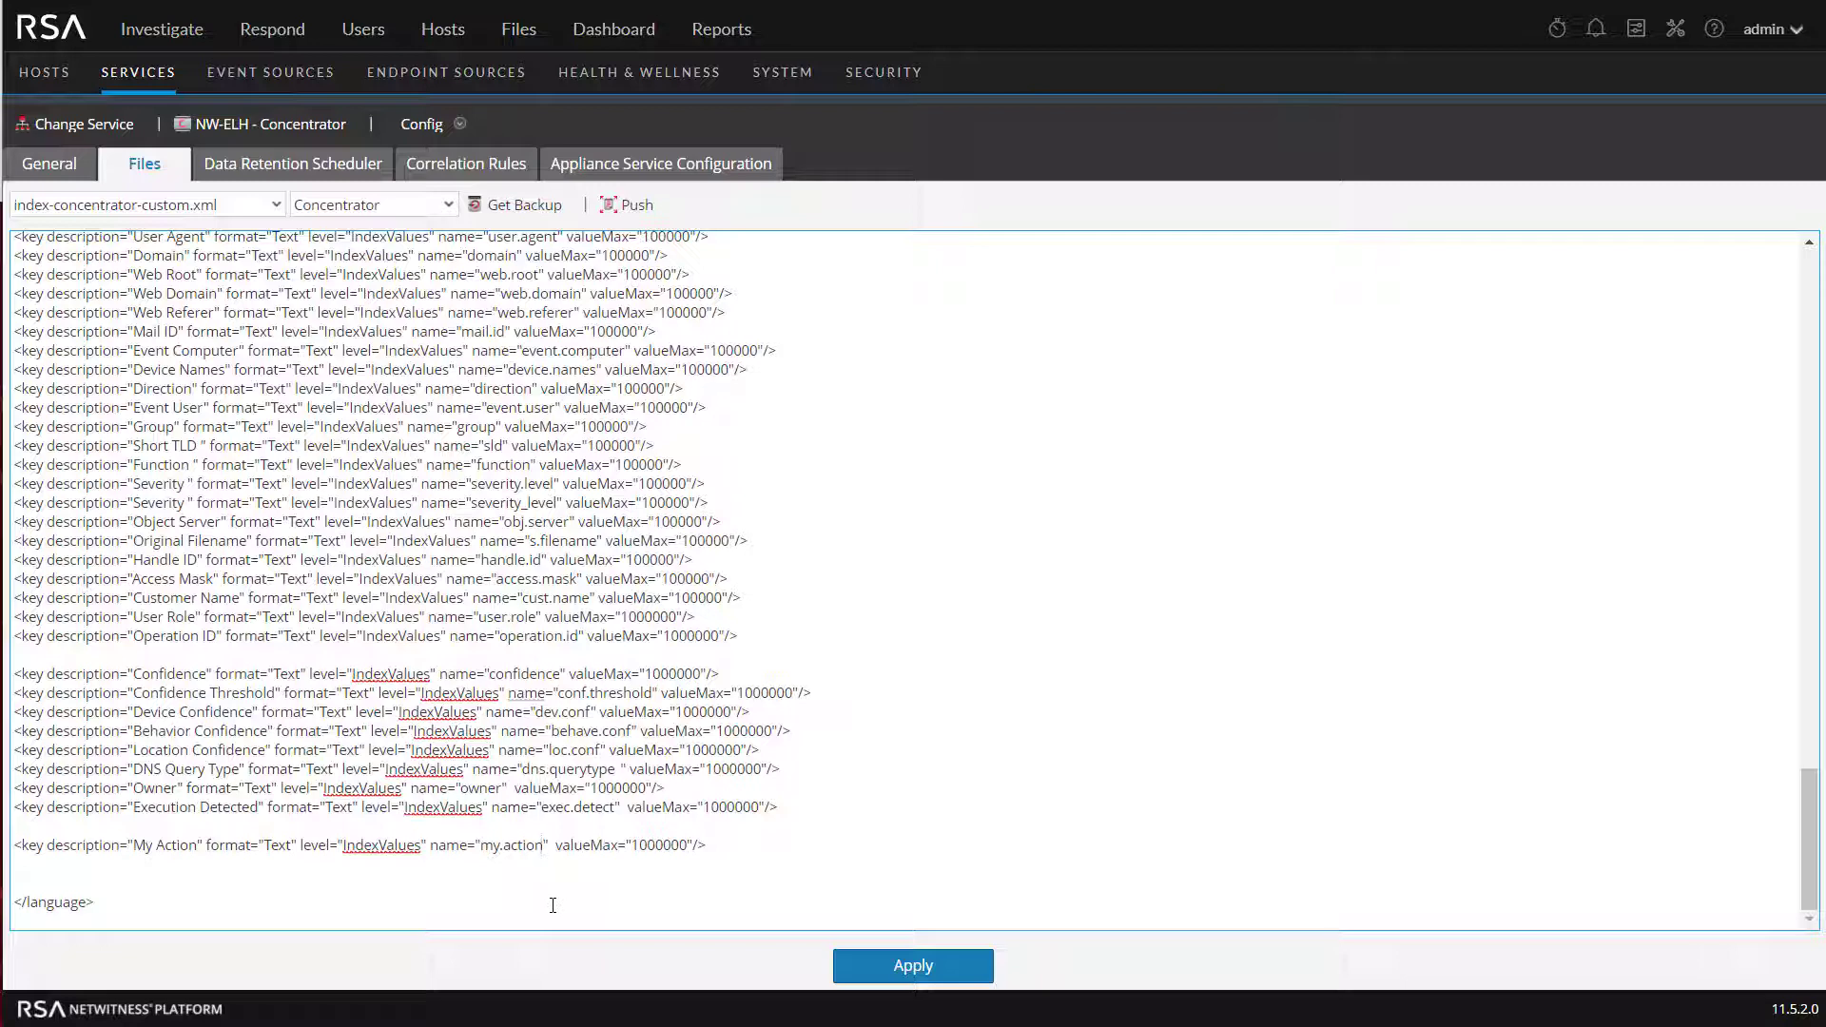
left_click(664, 844)
left_click(932, 965)
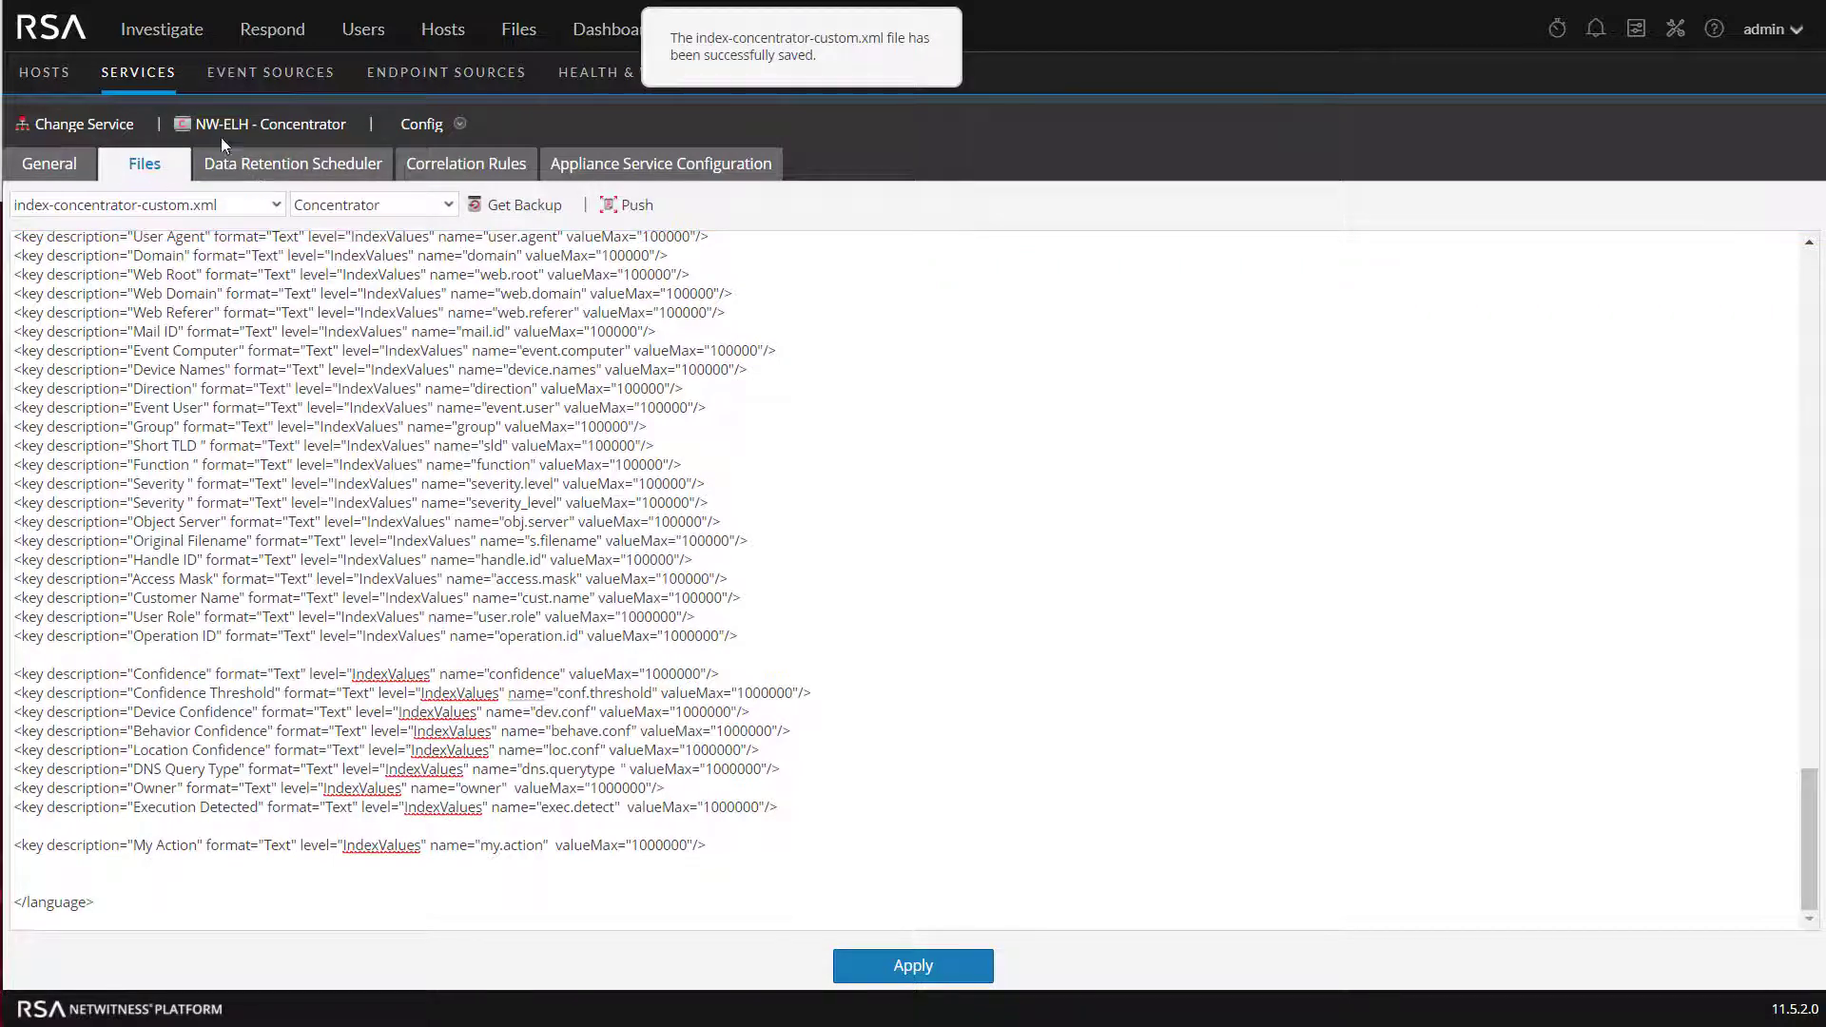
Open the NW-ELH Concentrator's Explore view and display the properties of its index node.
left_click(401, 121)
left_click(425, 218)
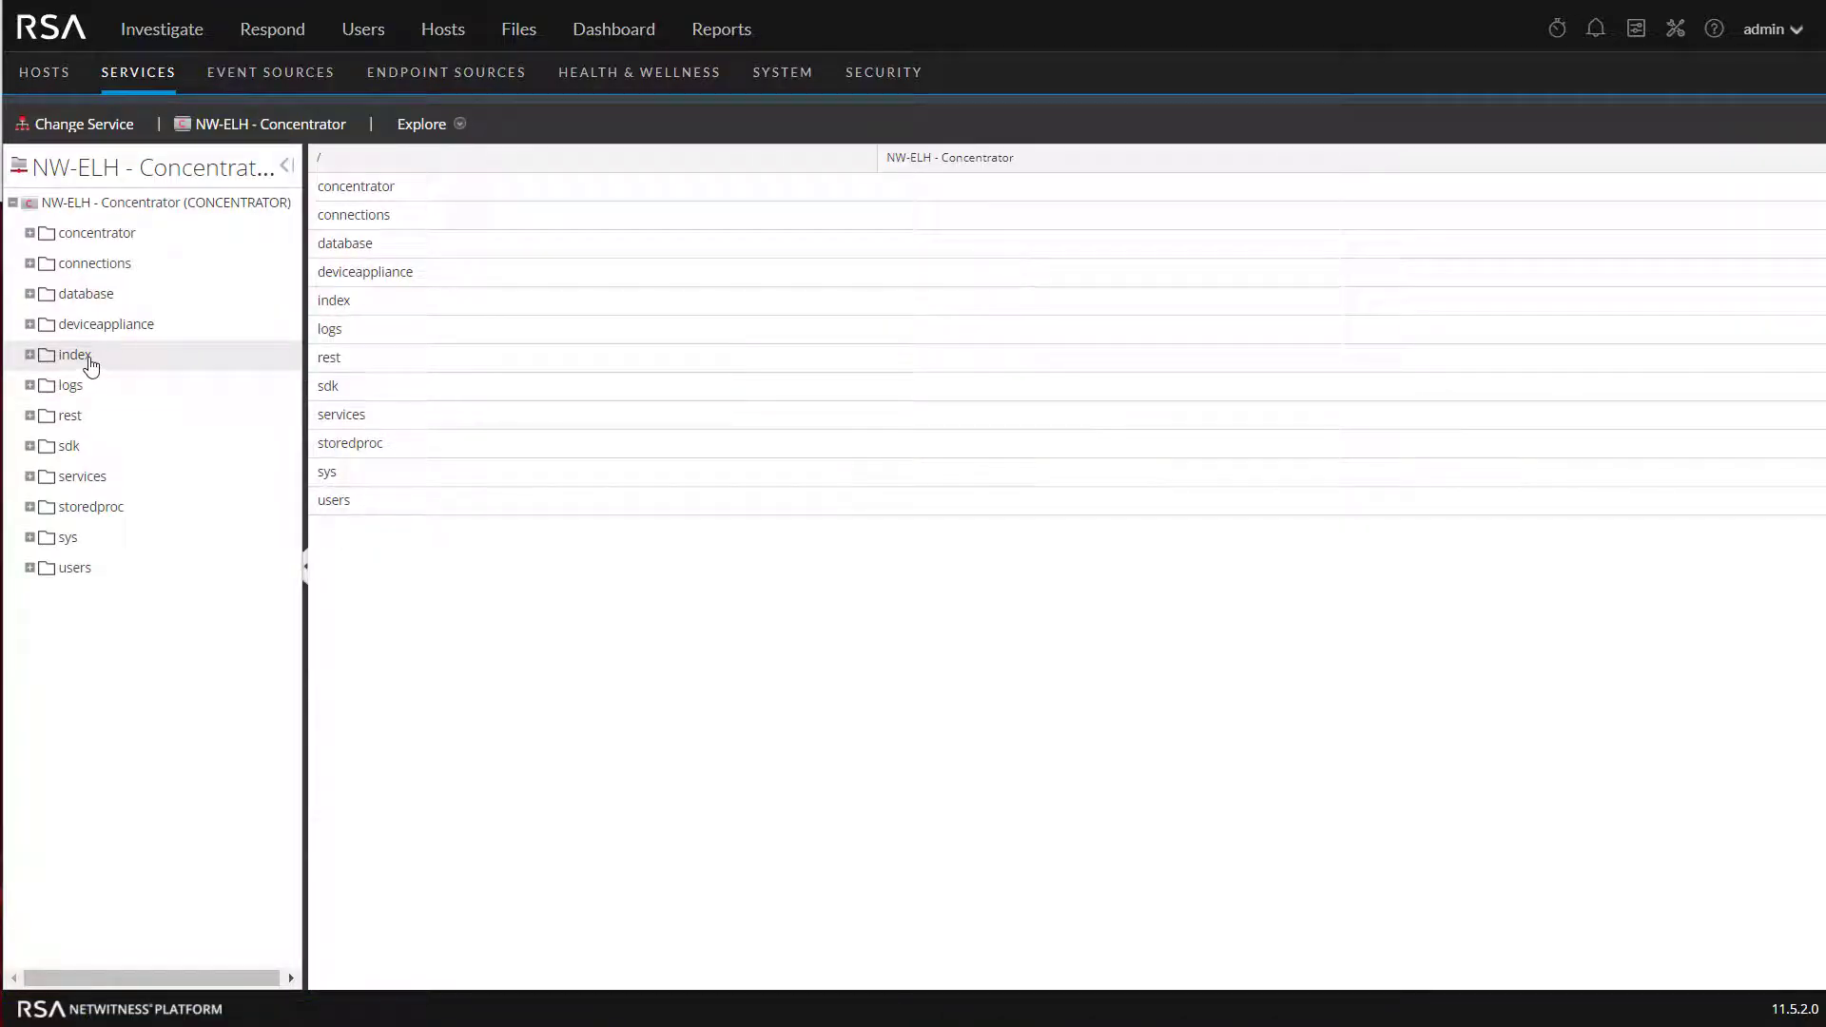
right_click(91, 365)
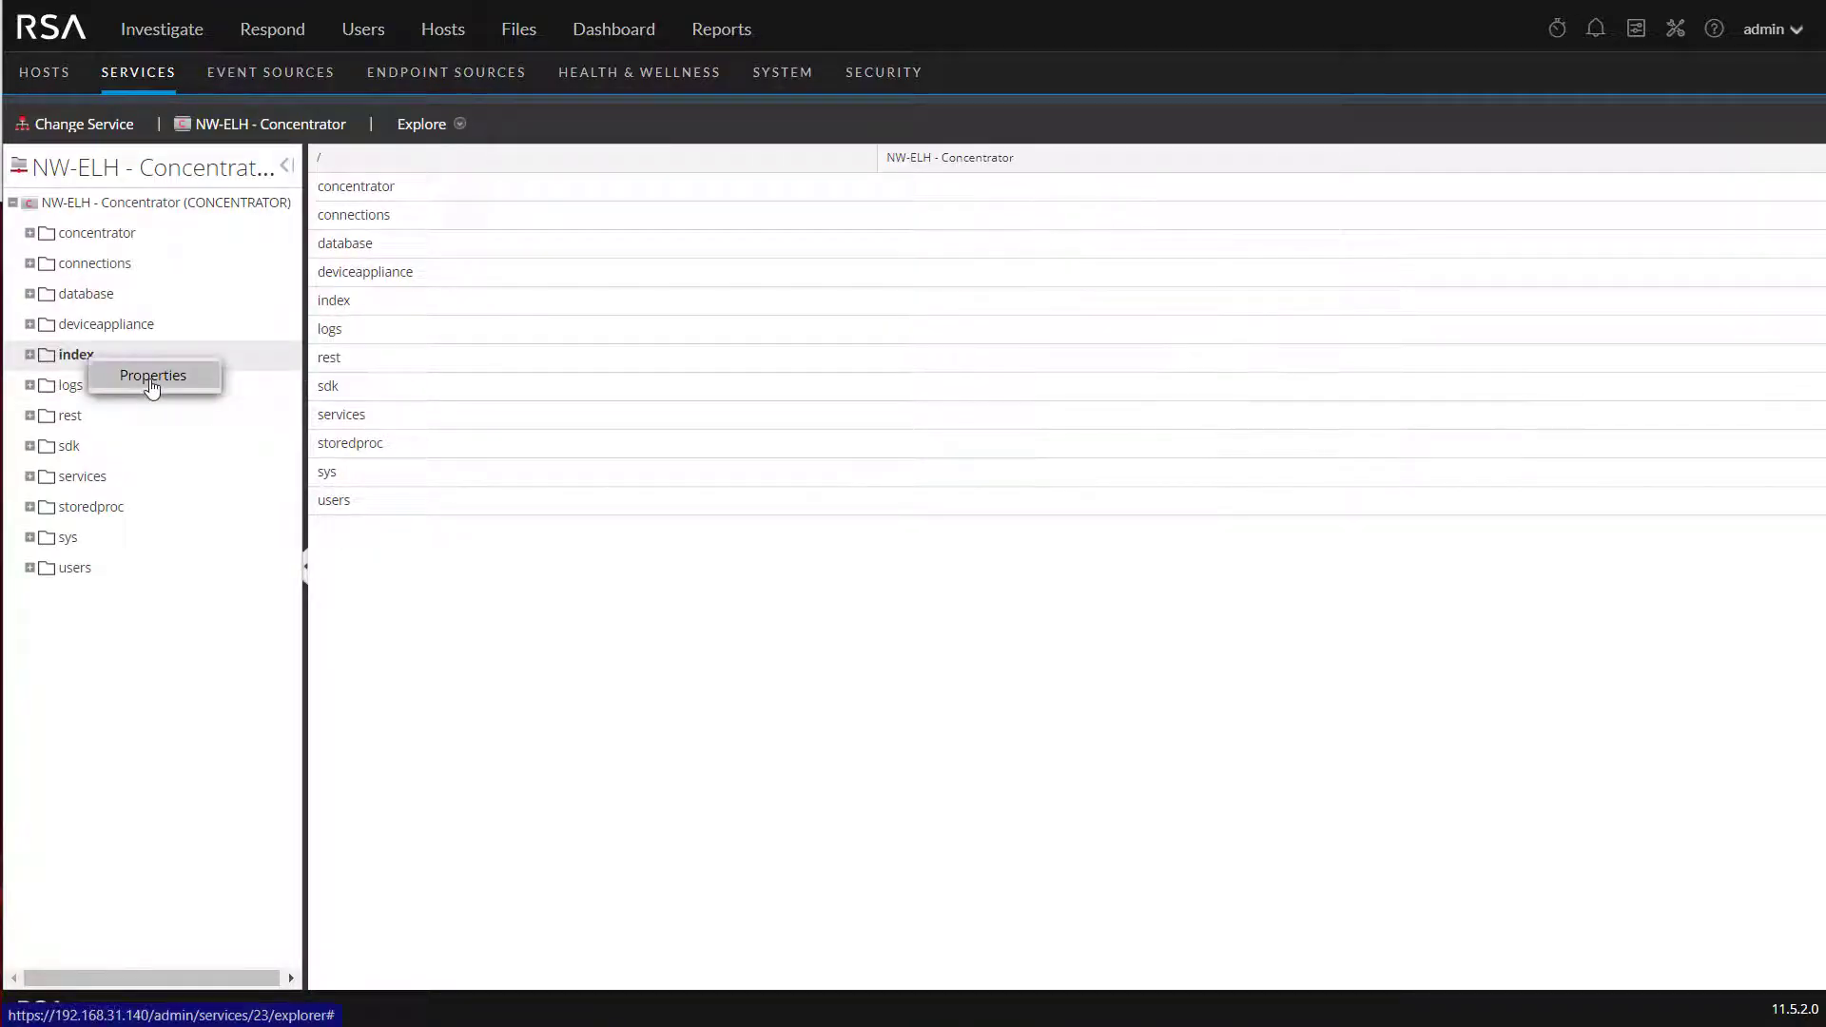
left_click(152, 373)
left_click(418, 697)
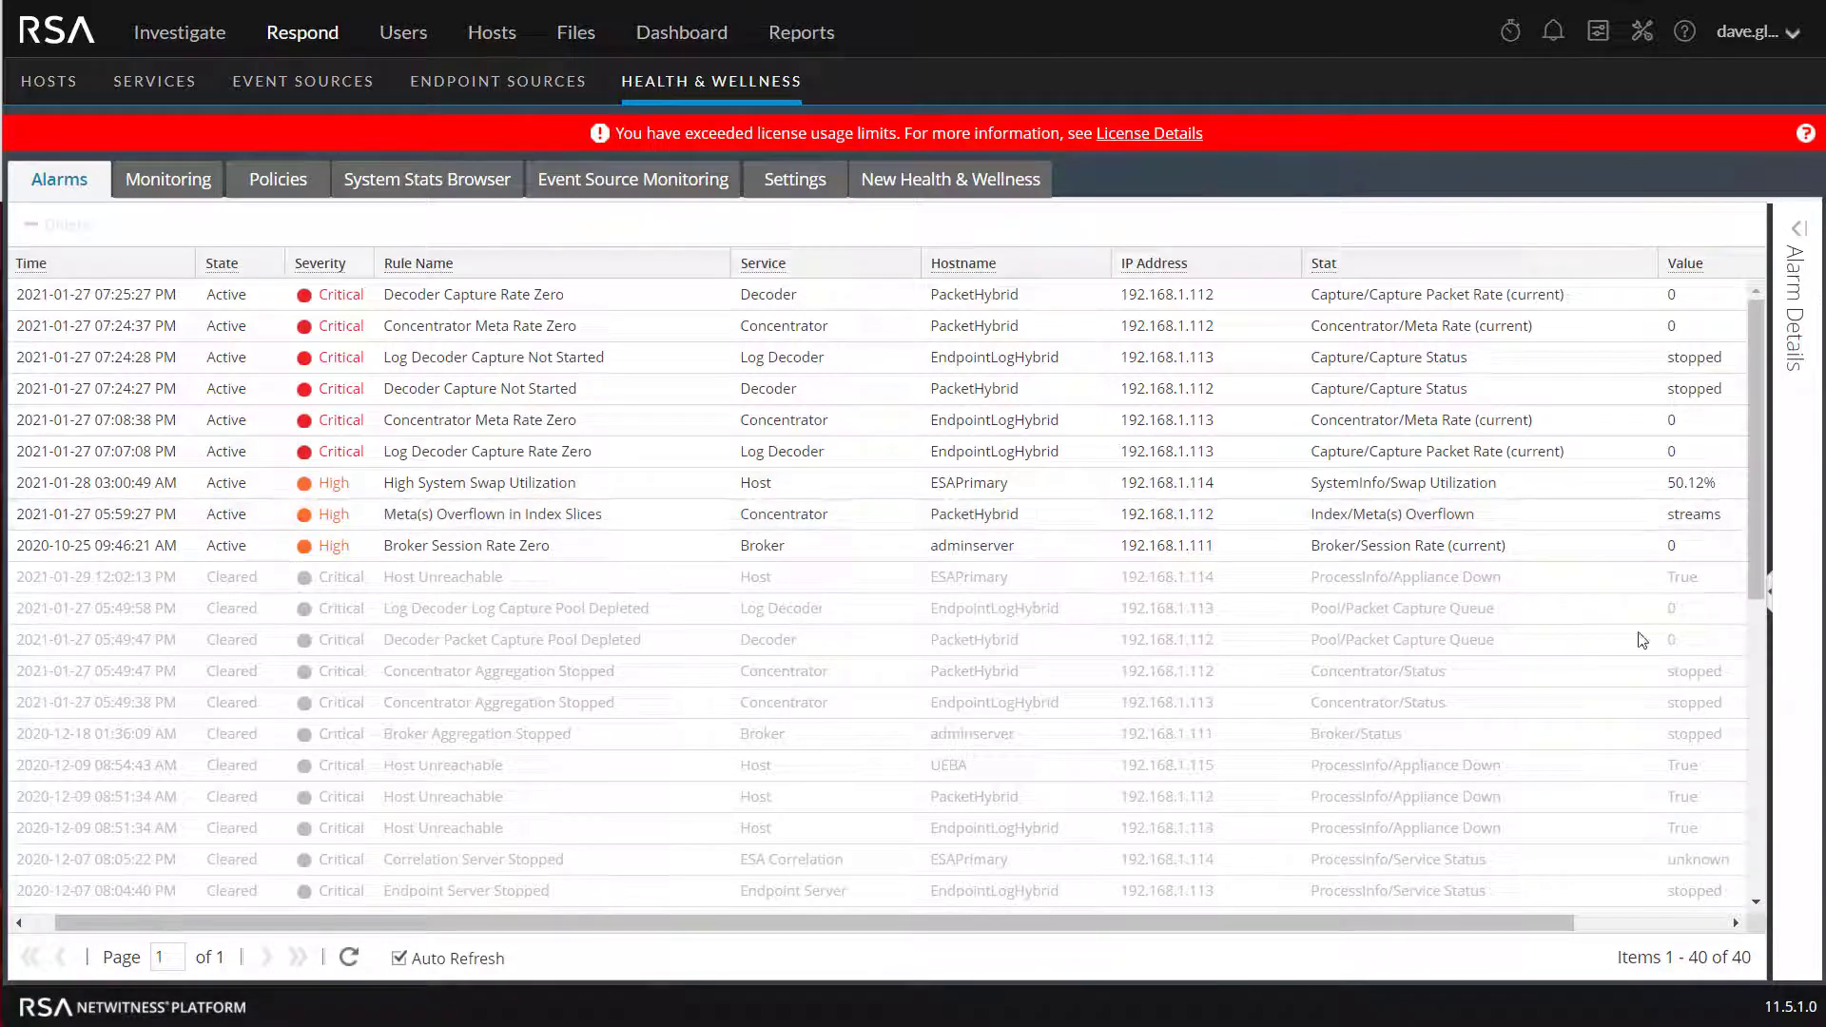
Review the remaining columns of the Health & Wellness alarms, then browse the list of services.
left_click_drag(1521, 921, 1626, 920)
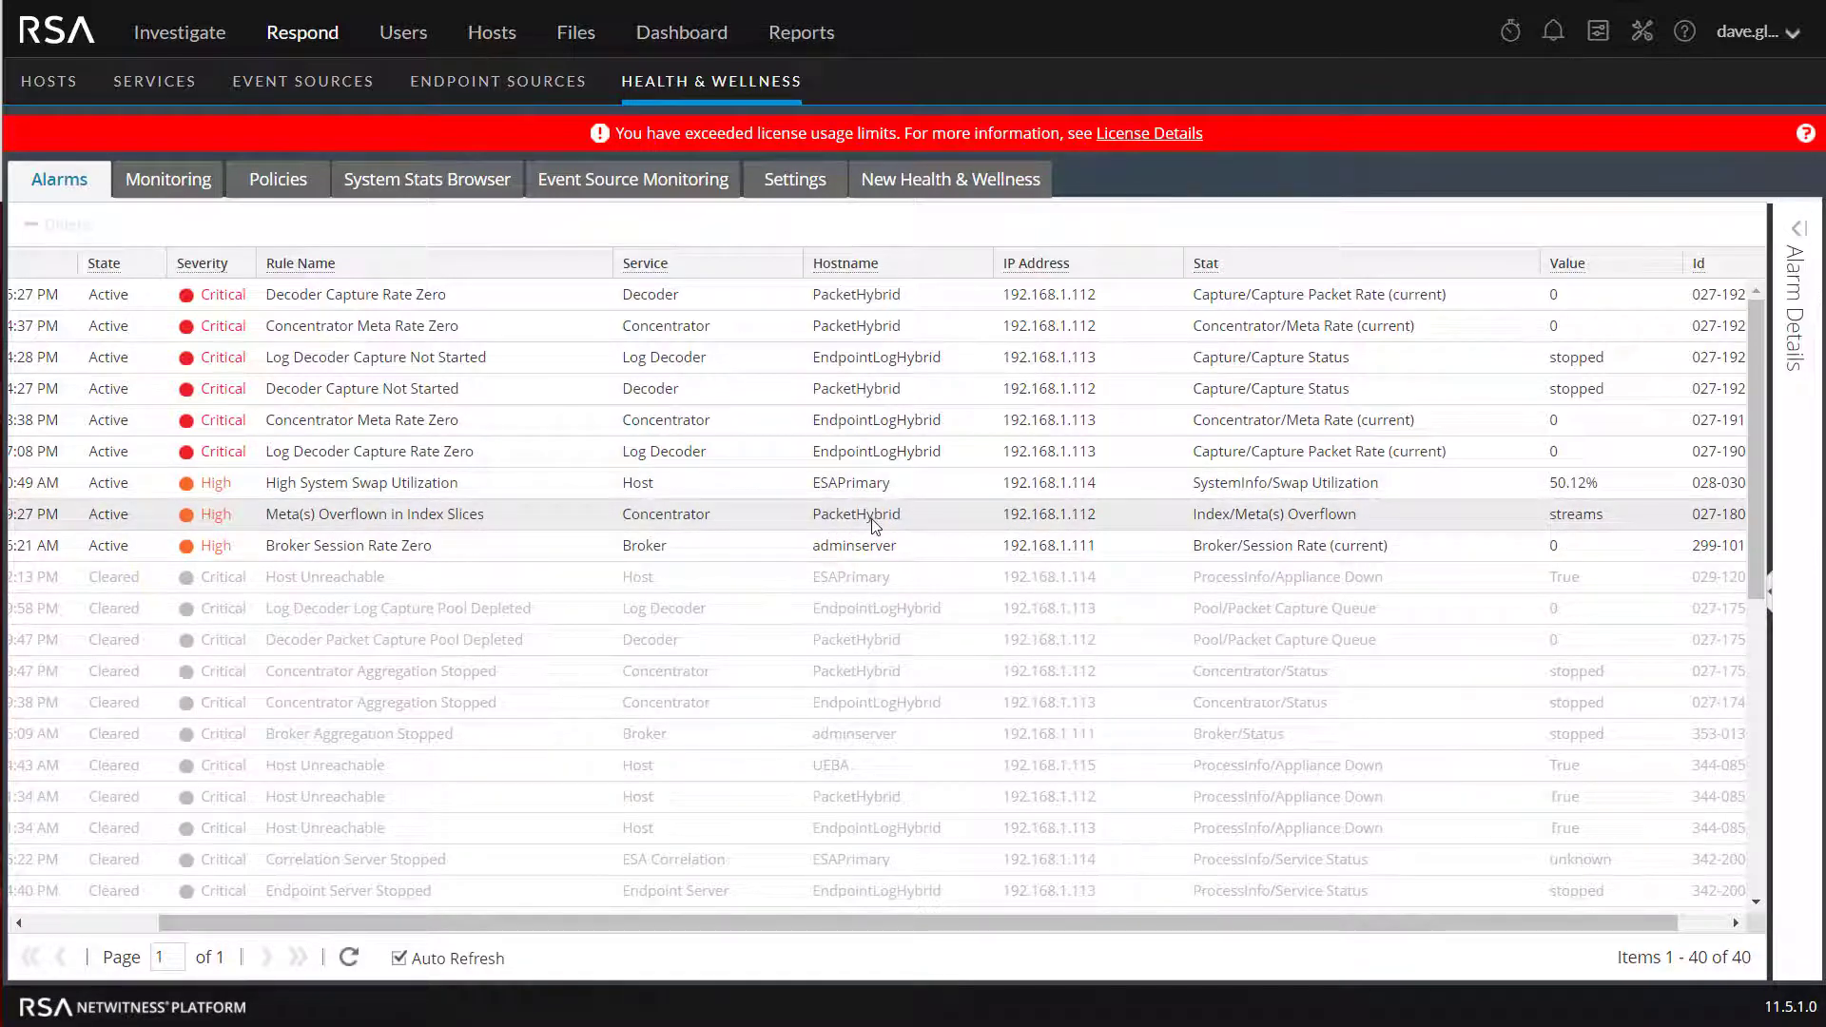
left_click(174, 86)
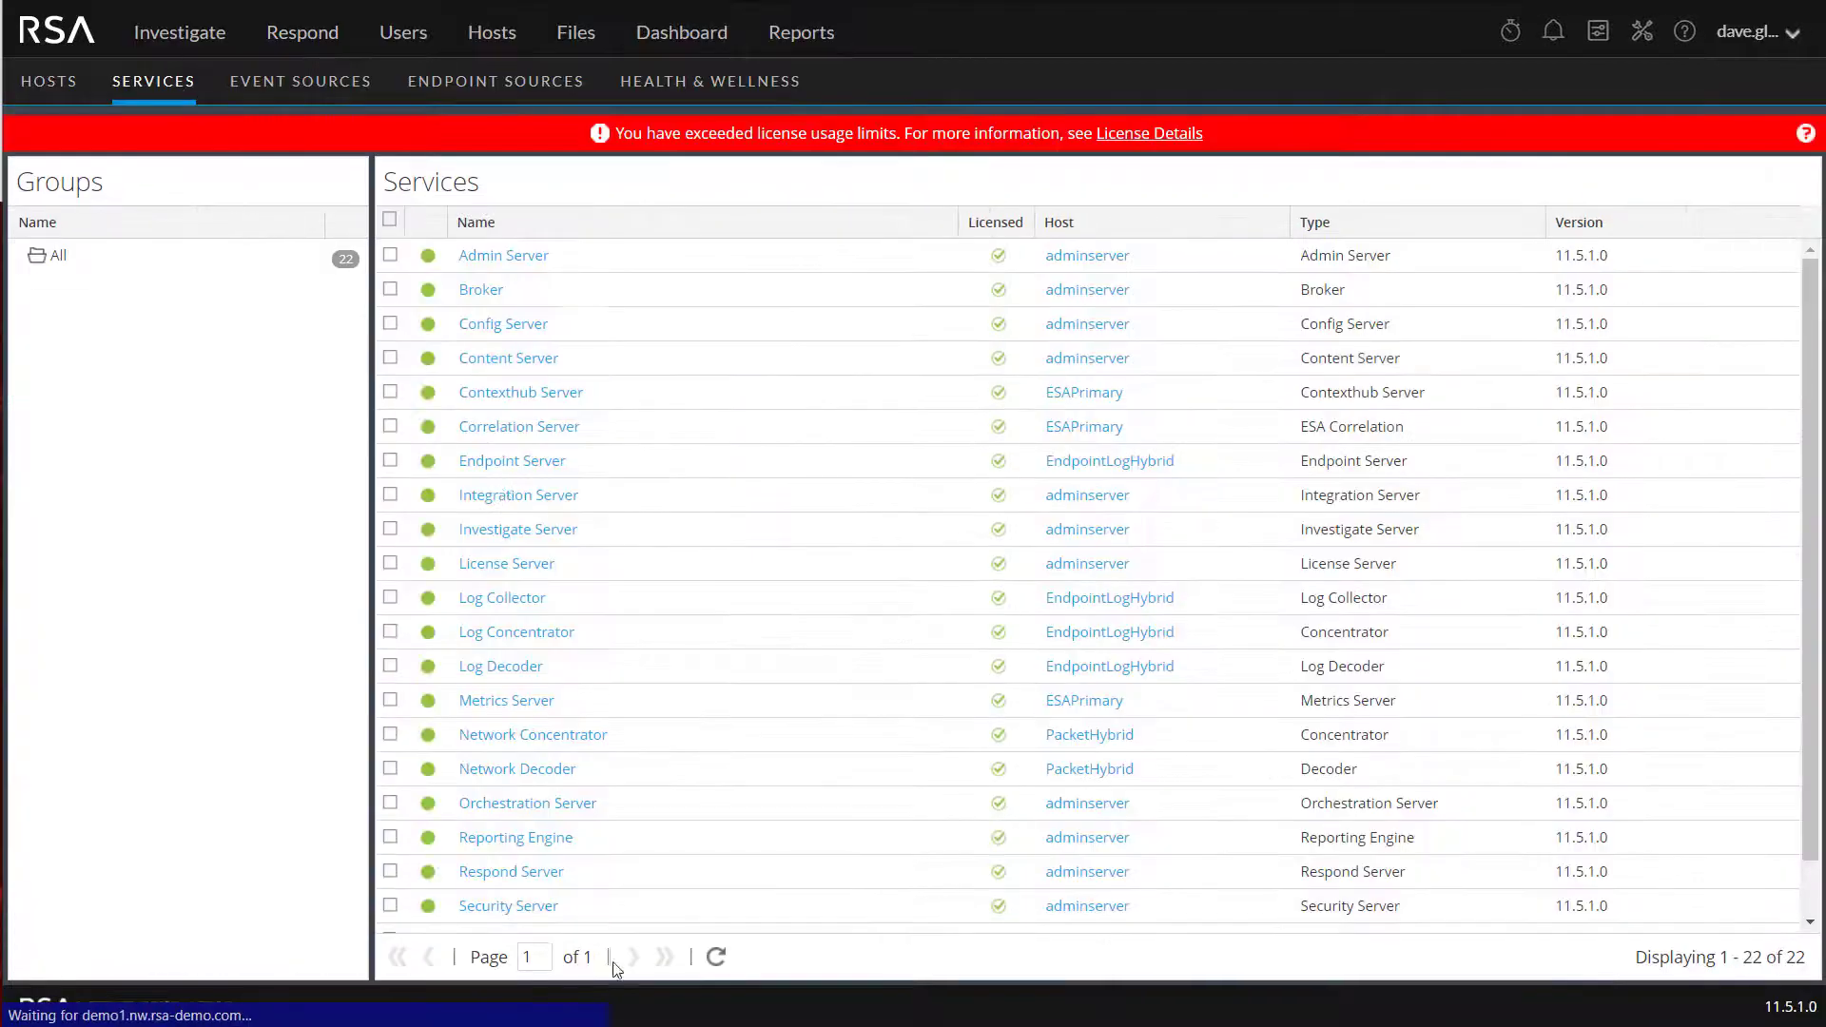
scroll(672, 831, "down", 1)
scroll(693, 815, "up", 1)
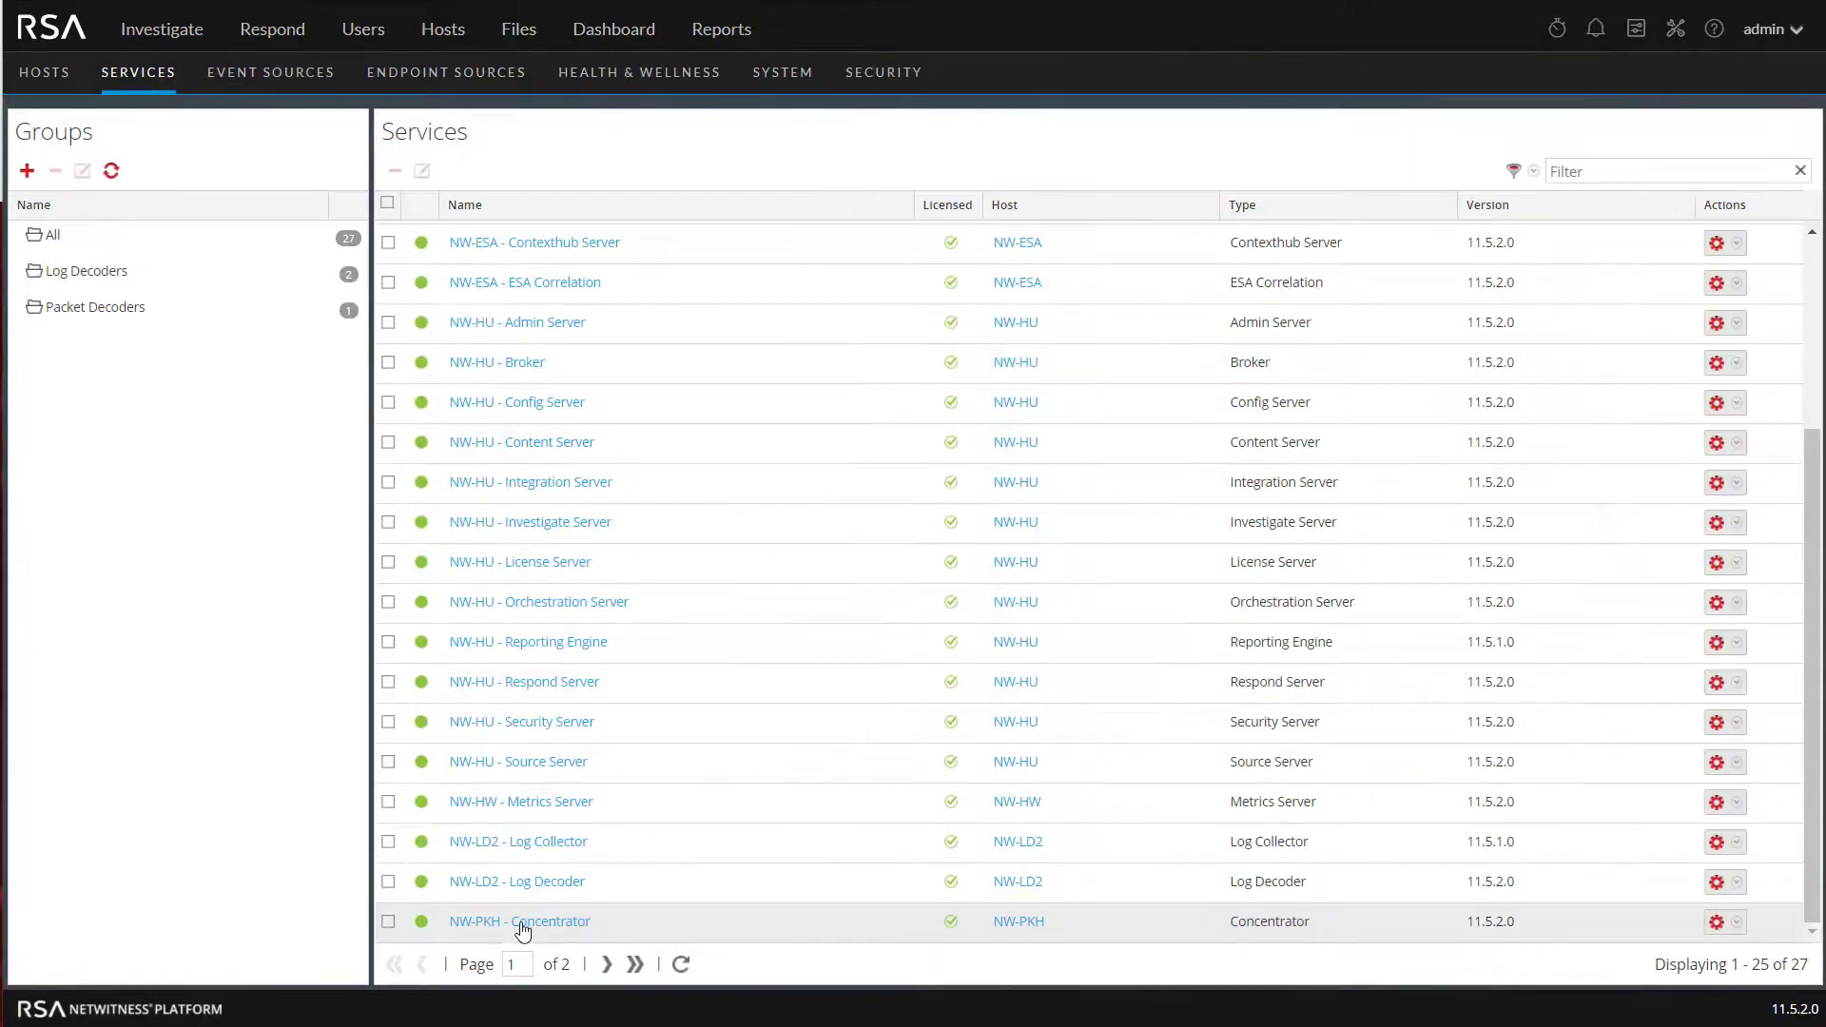
Open the NW-PKH Concentrator's Config view and load its index-concentrator-custom.xml file for editing.
left_click(521, 922)
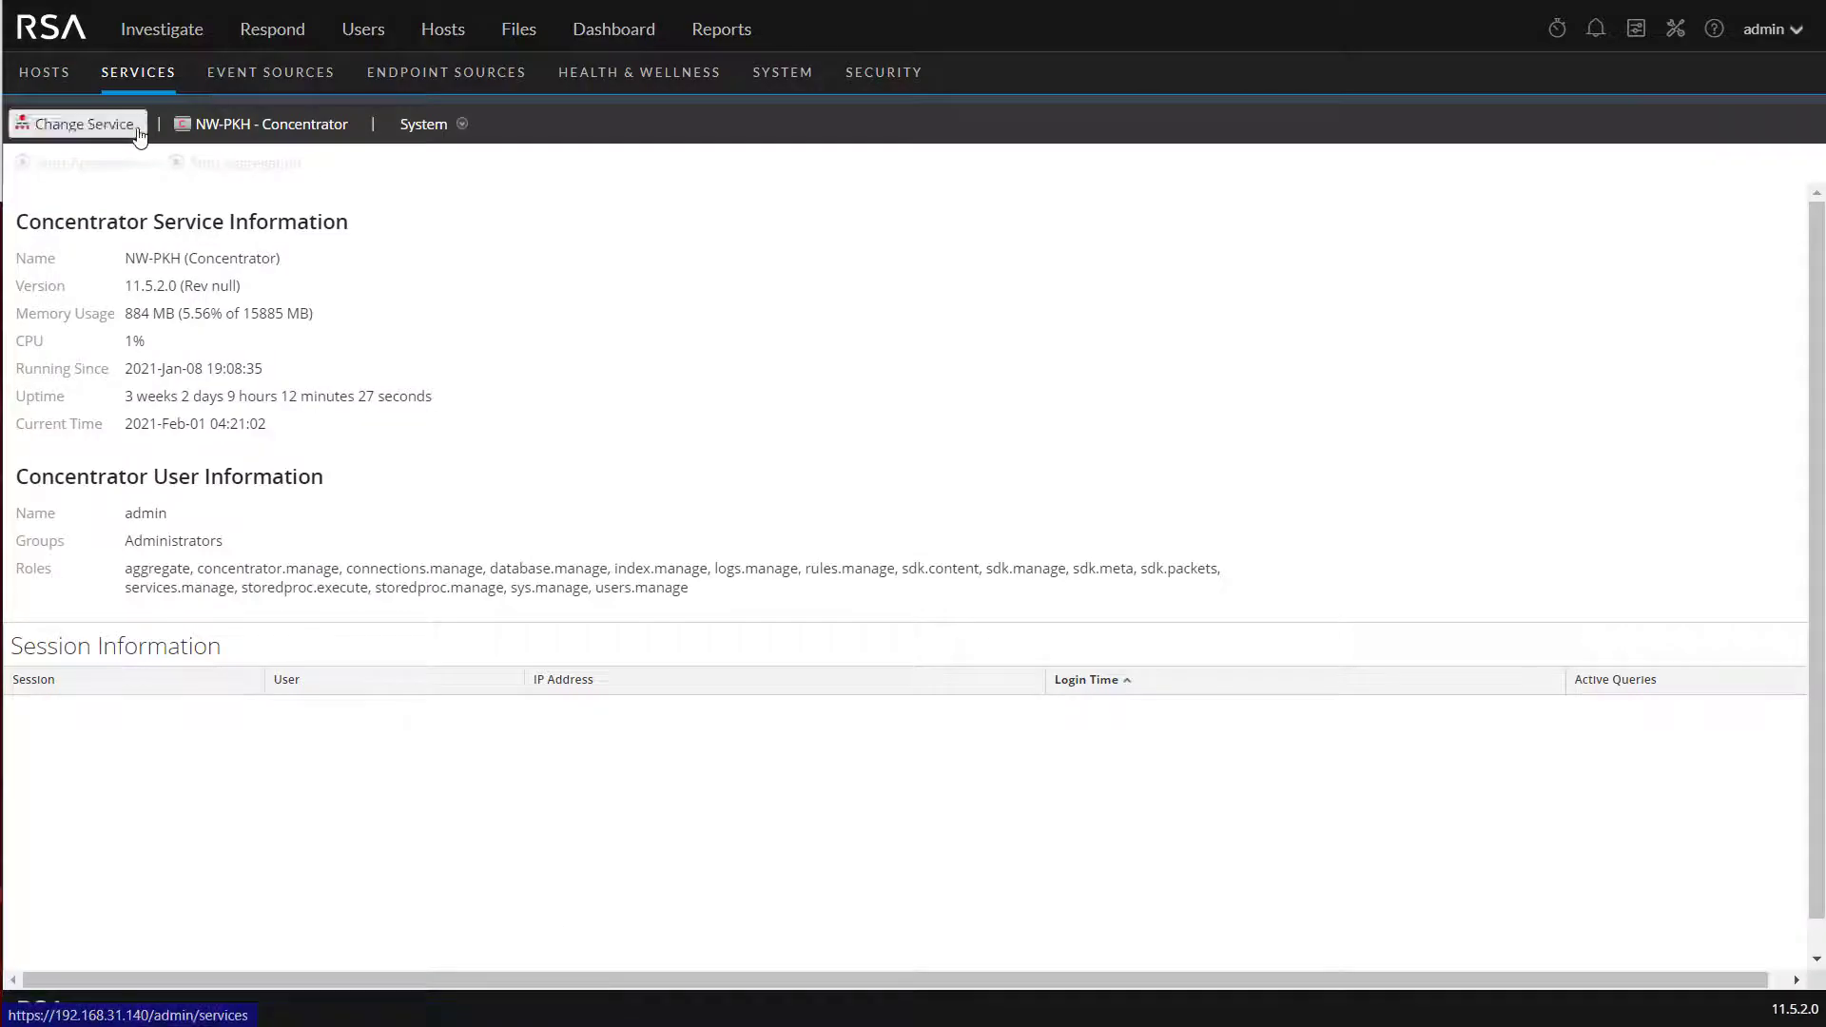
left_click(418, 119)
left_click(436, 187)
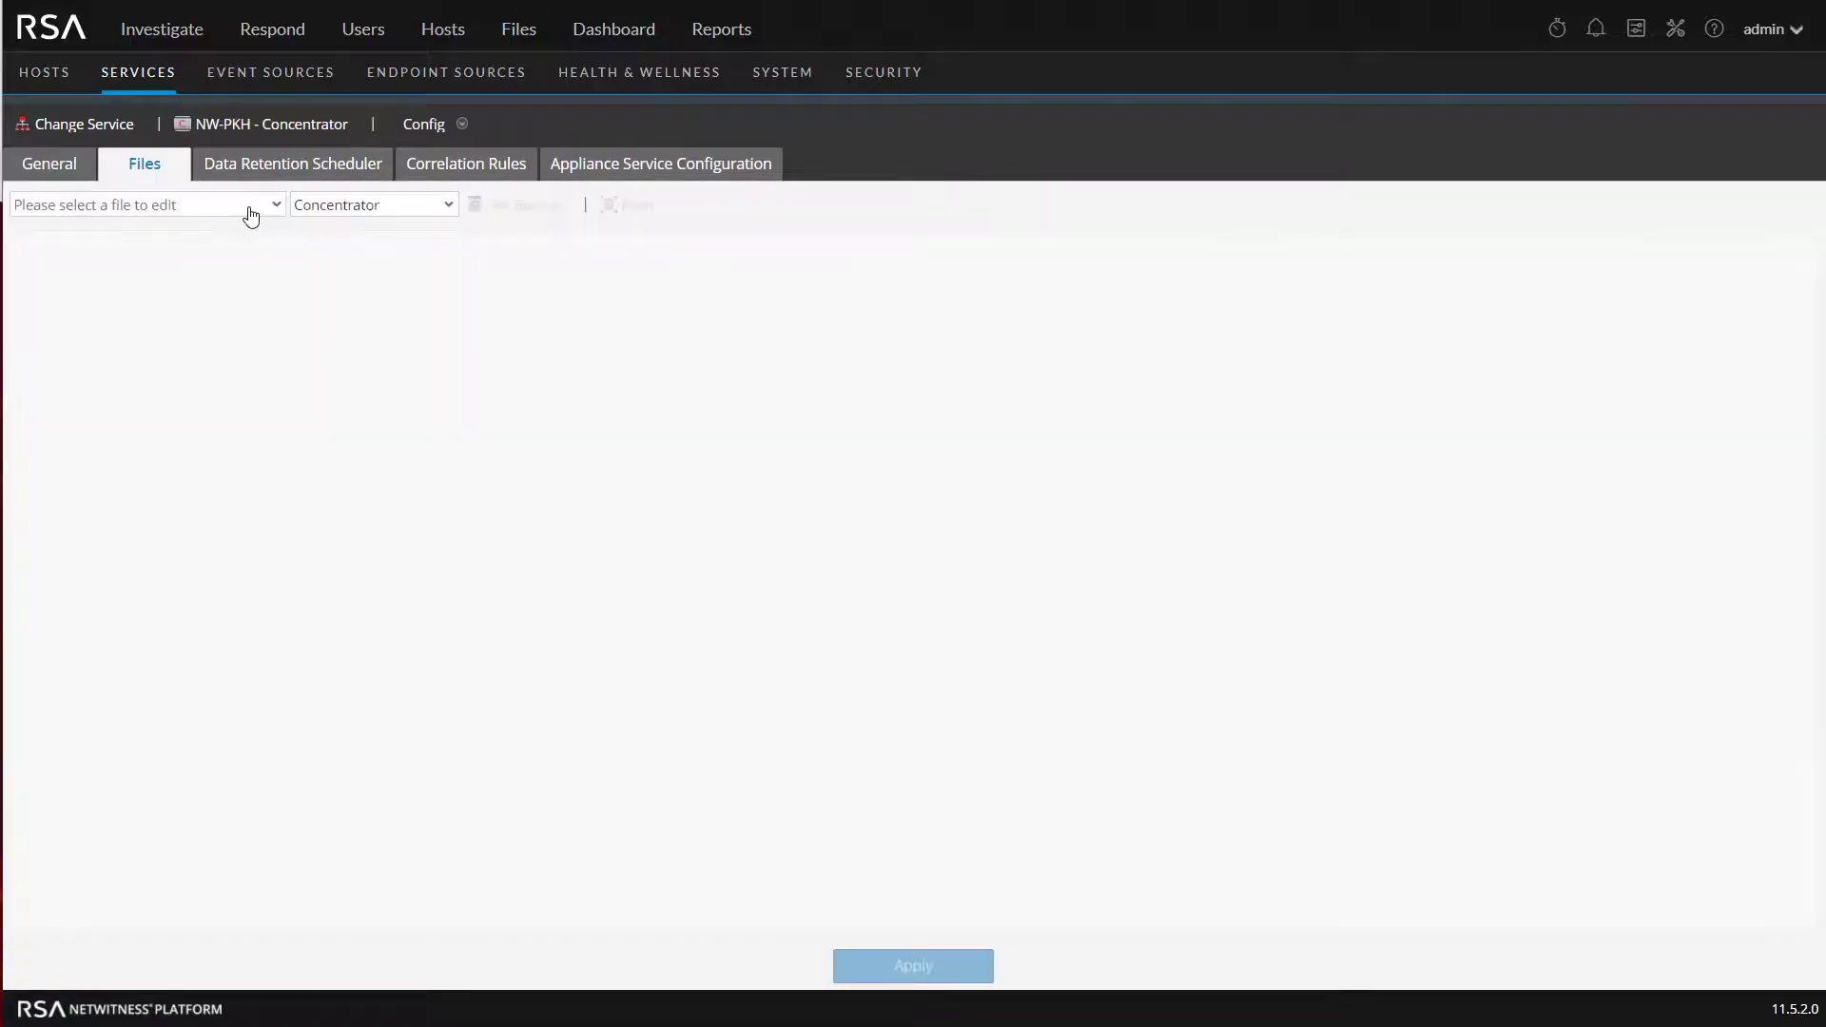
left_click(249, 209)
scroll(133, 285, "down", 5)
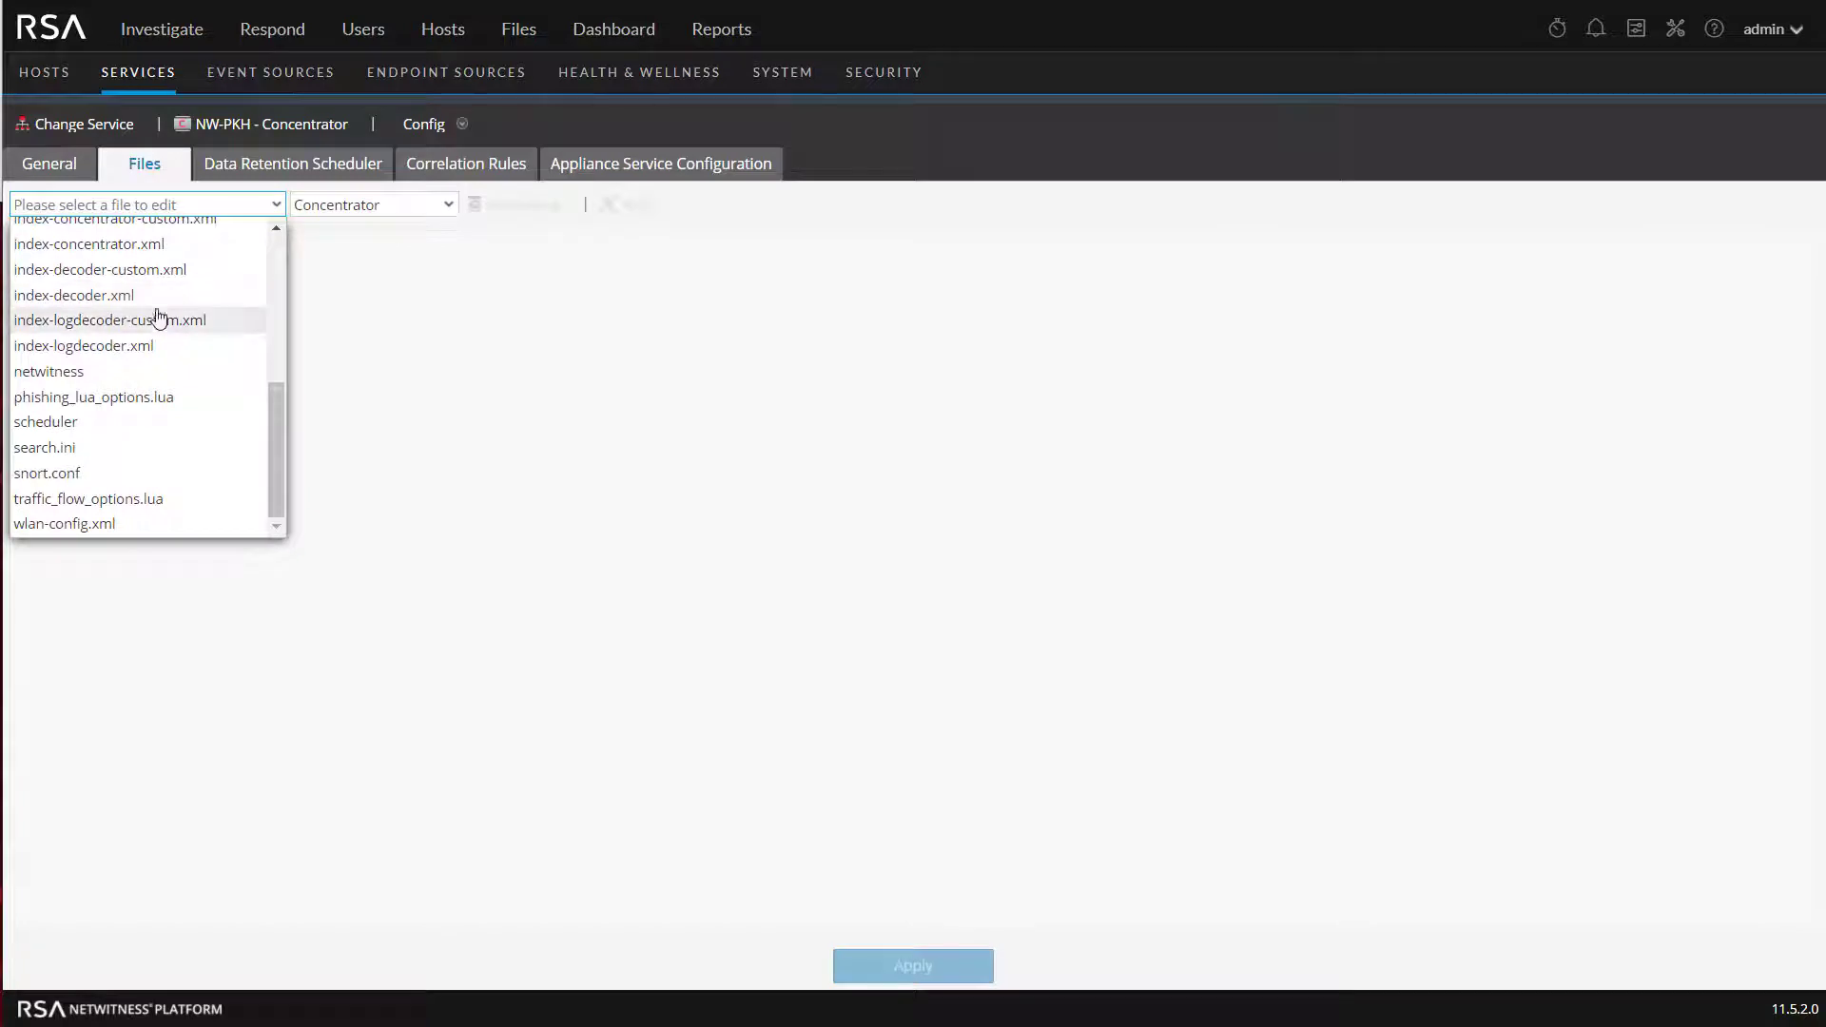
scroll(143, 278, "up", 2)
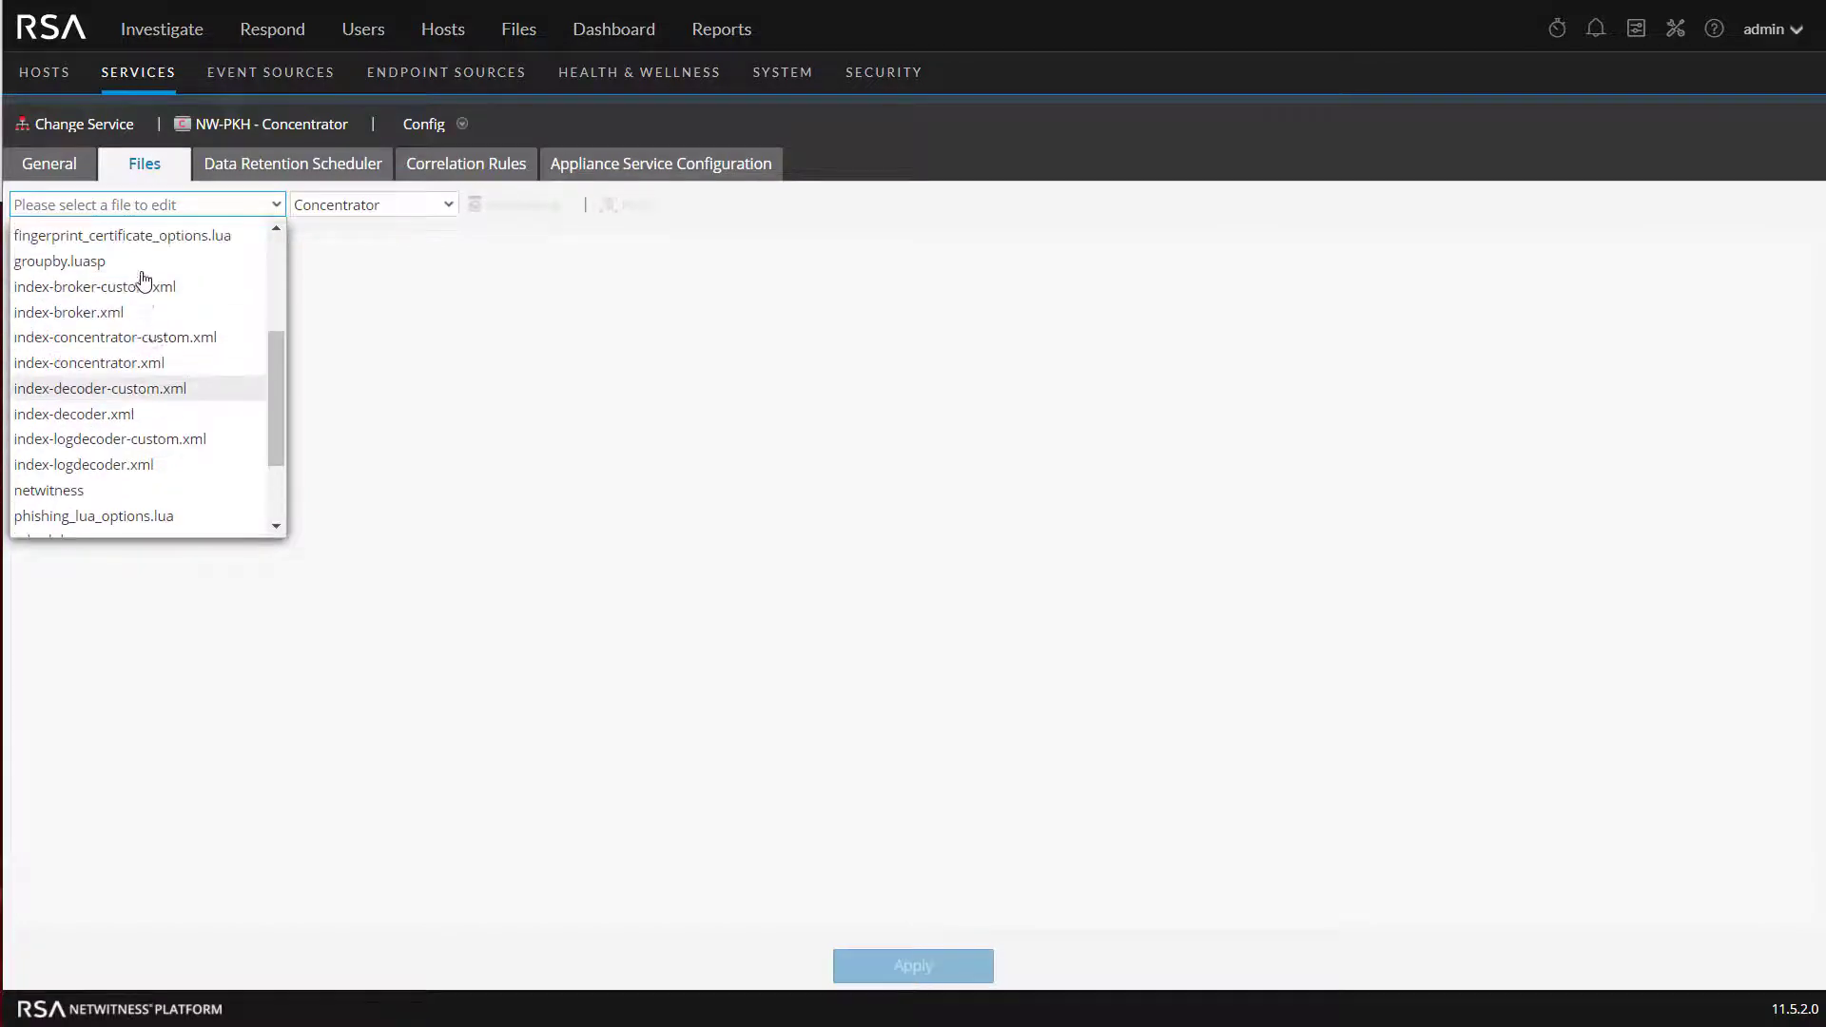
left_click(141, 339)
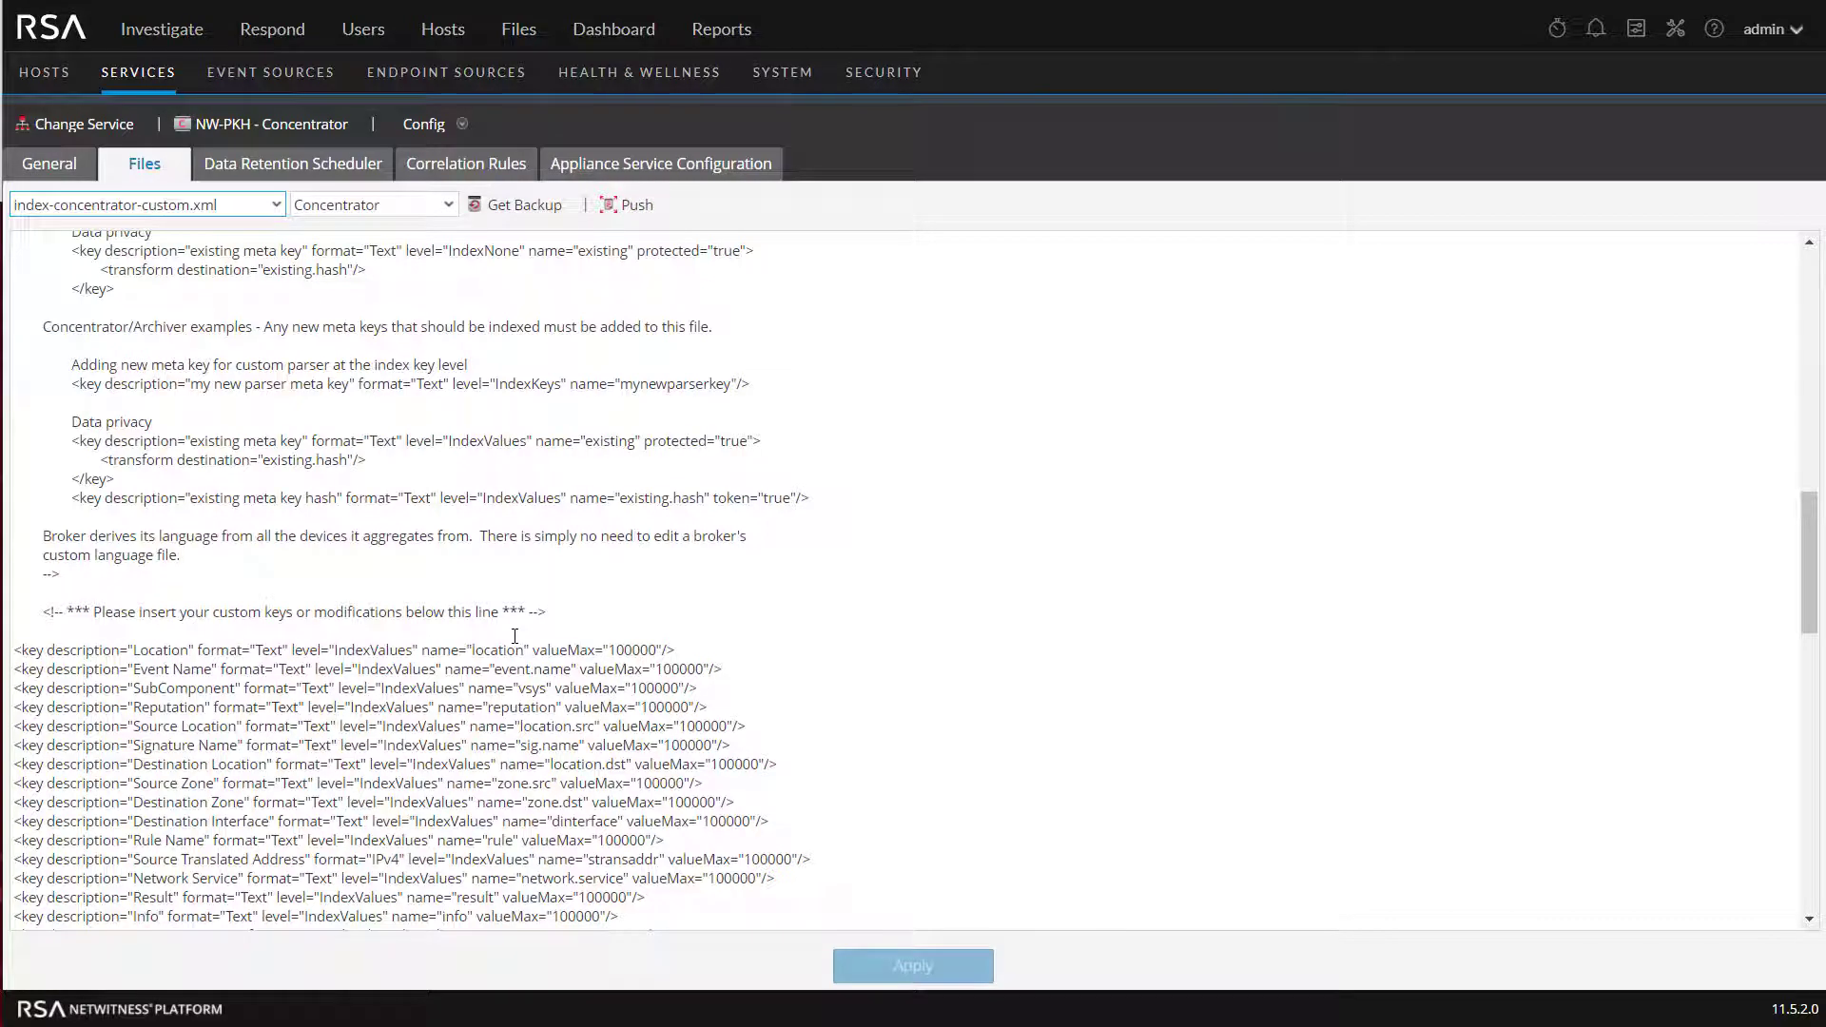
Search the index-concentrator-custom.xml file for streams and look through its custom keys down to the end.
key("ctrl+f")
type("streams")
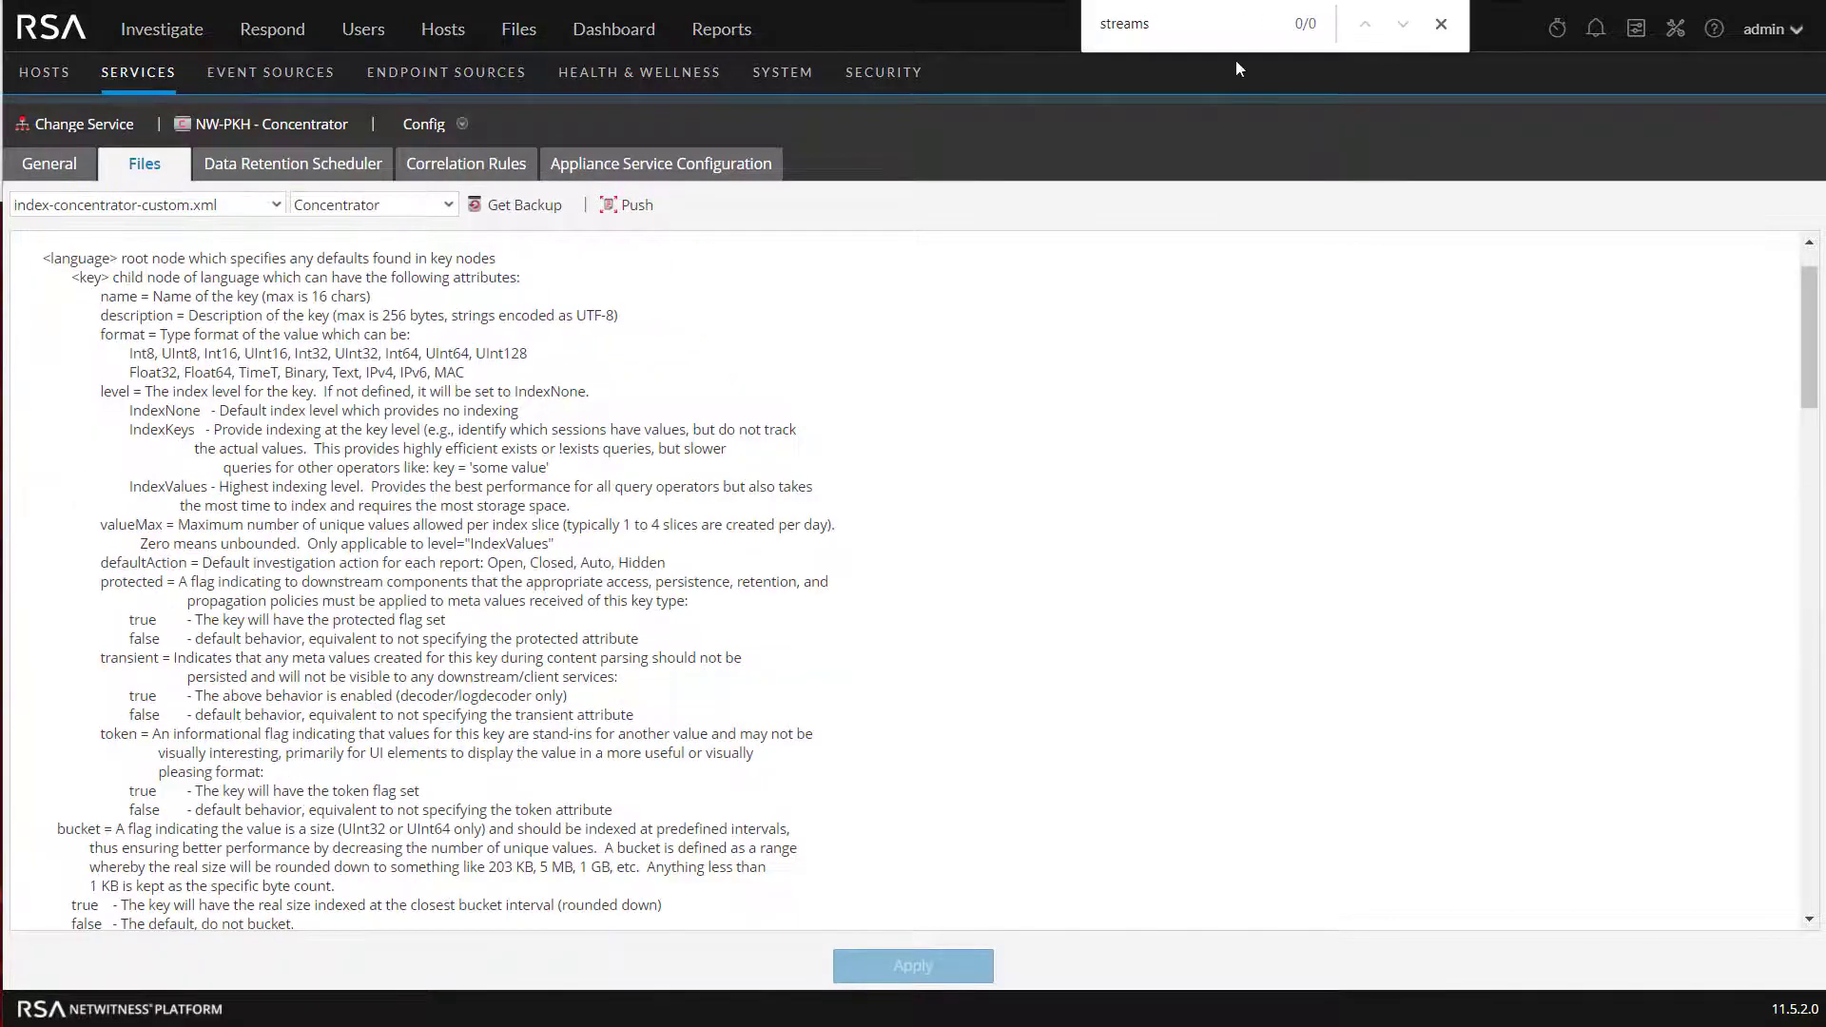
scroll(349, 482, "down", 15)
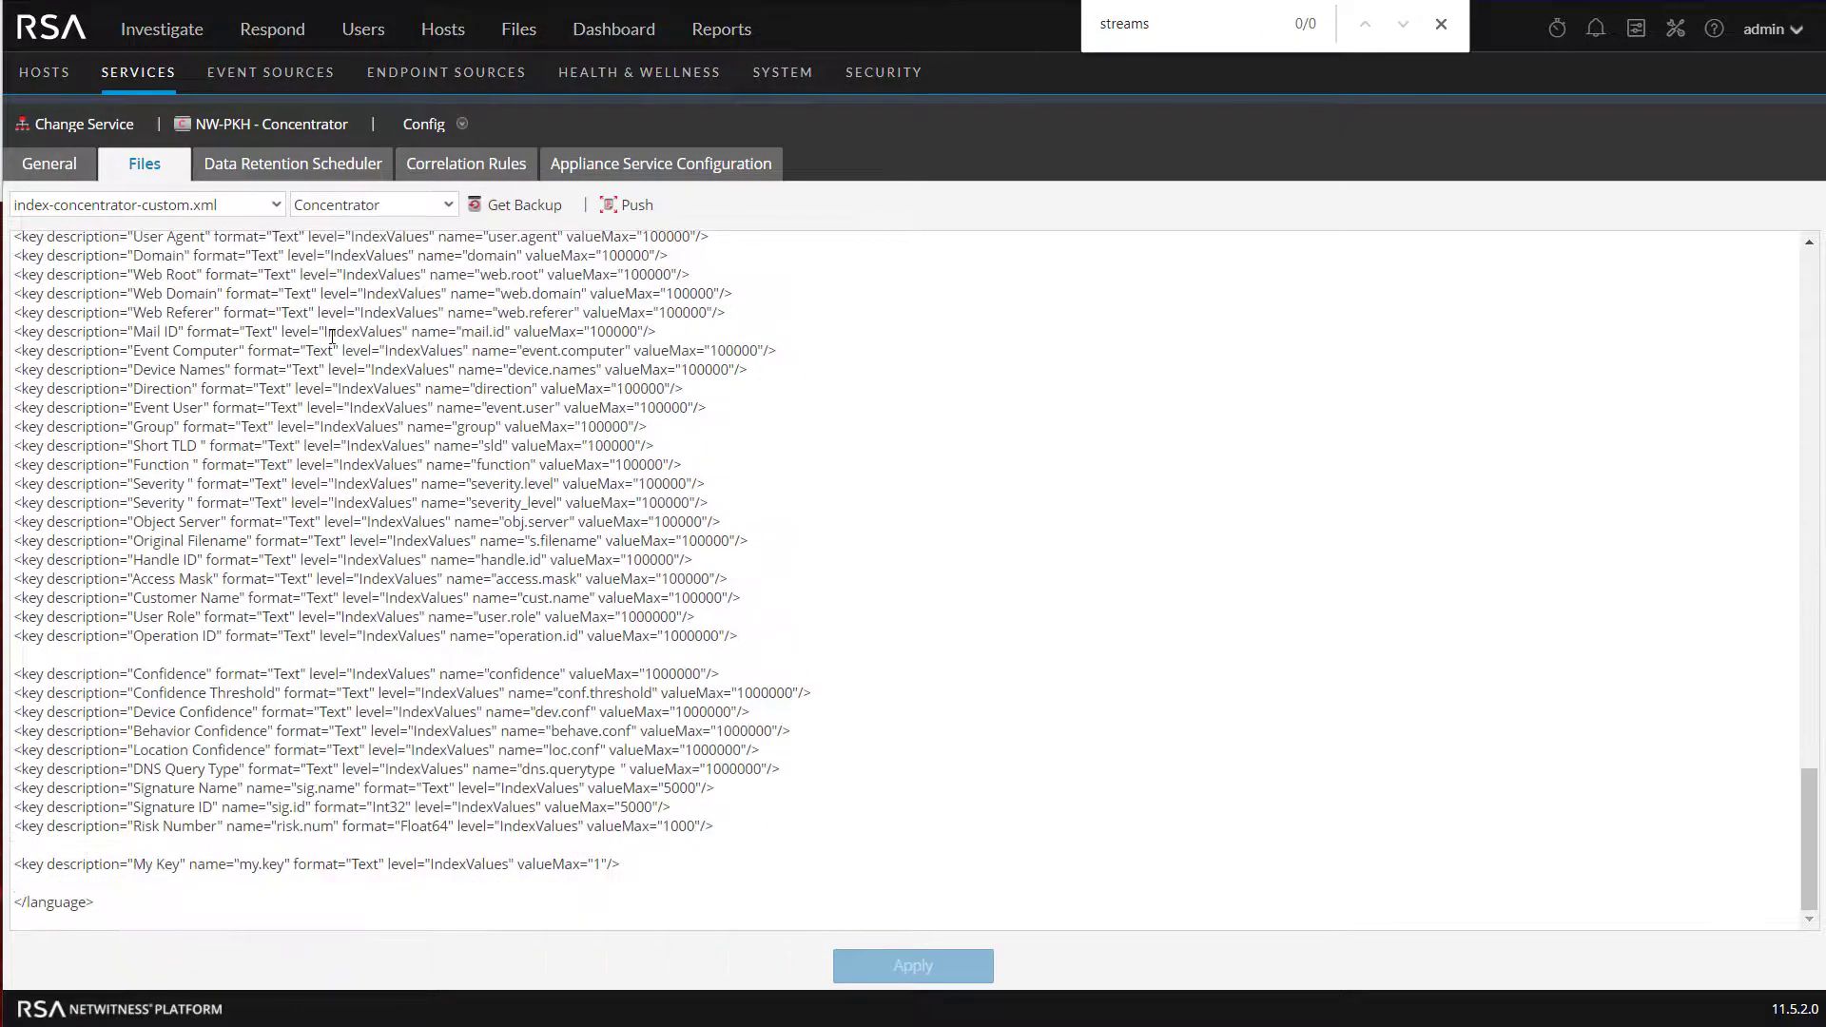
Load the index-concentrator.xml file and find the streams key in it.
left_click(274, 204)
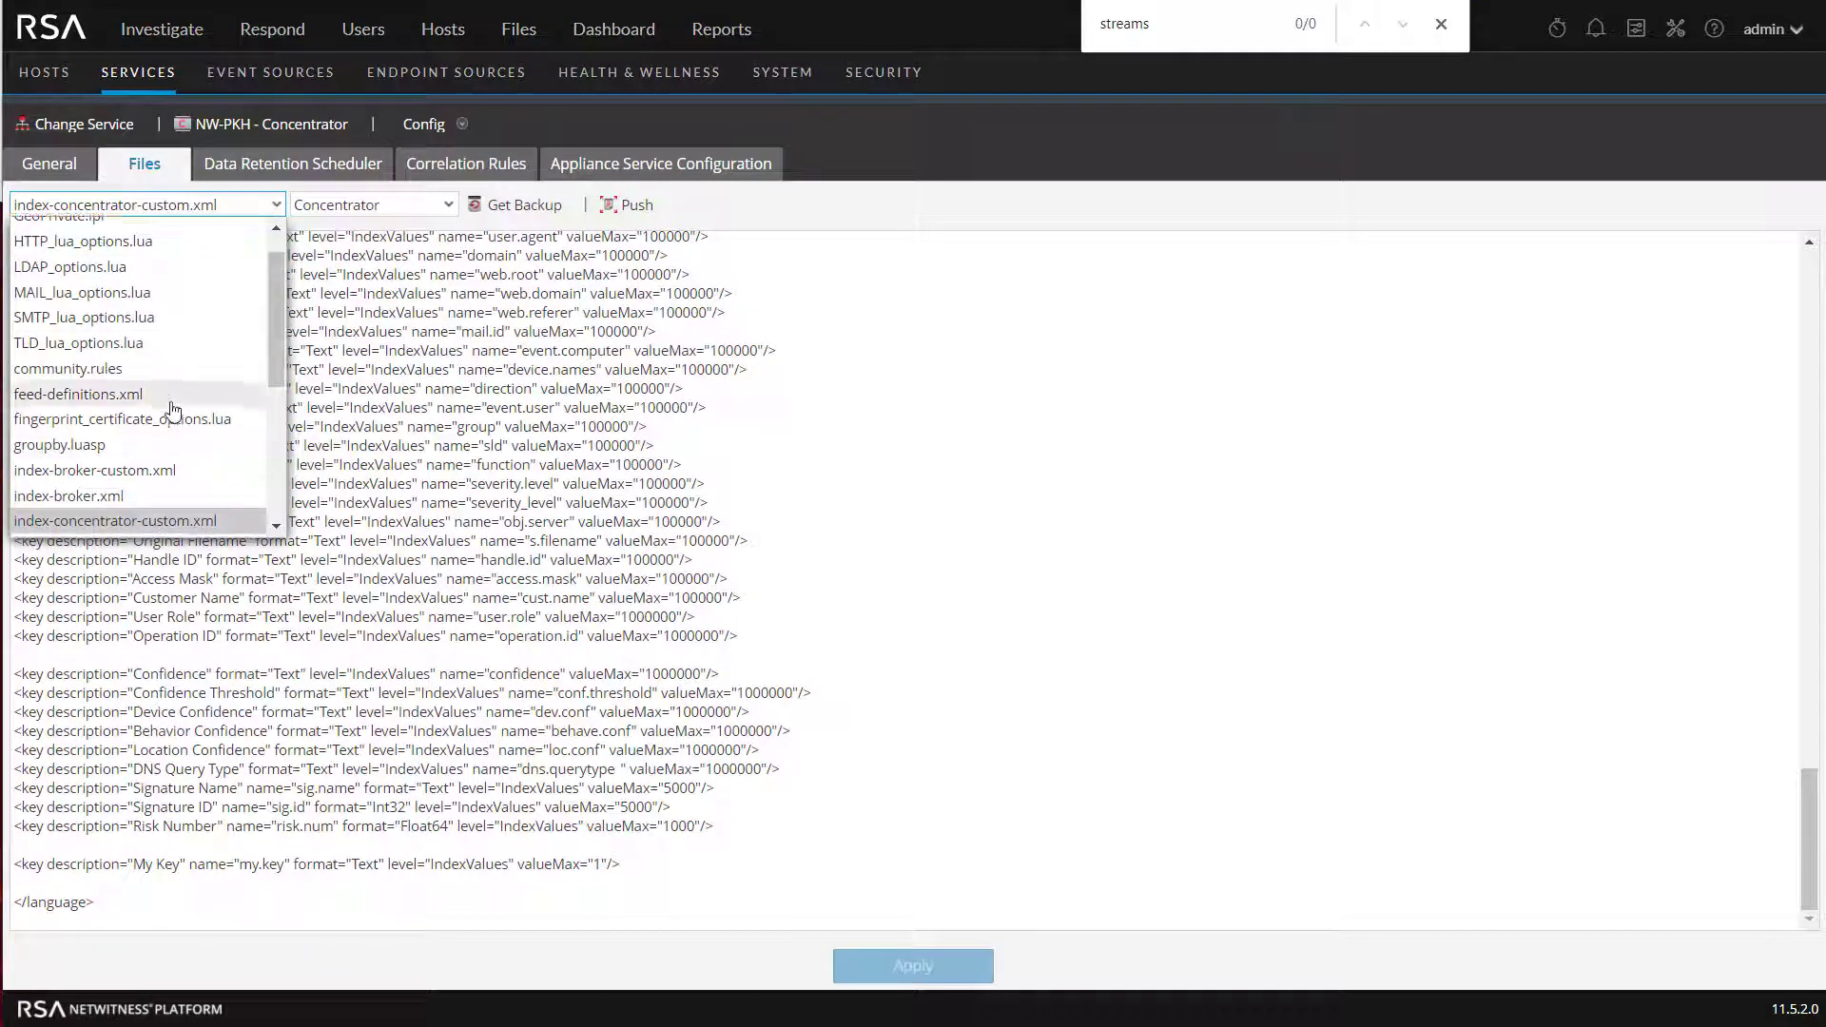
scroll(124, 419, "down", 2)
left_click(113, 433)
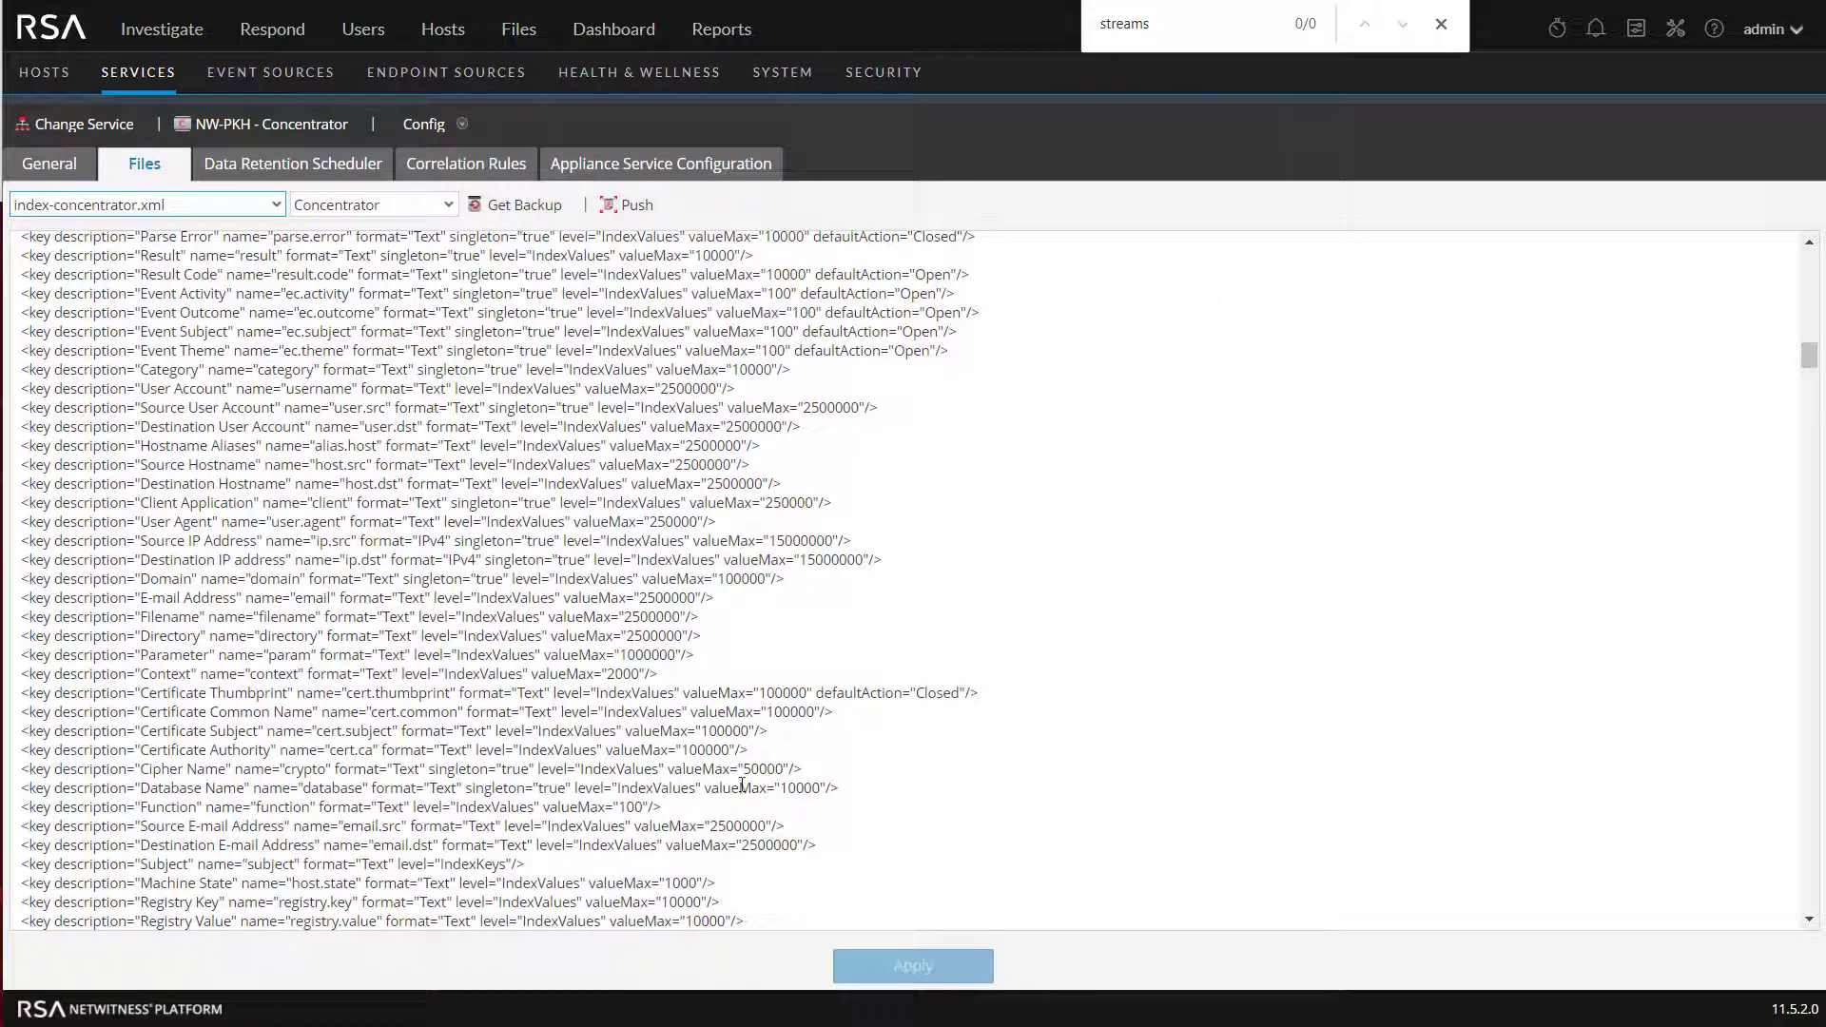
key("Return")
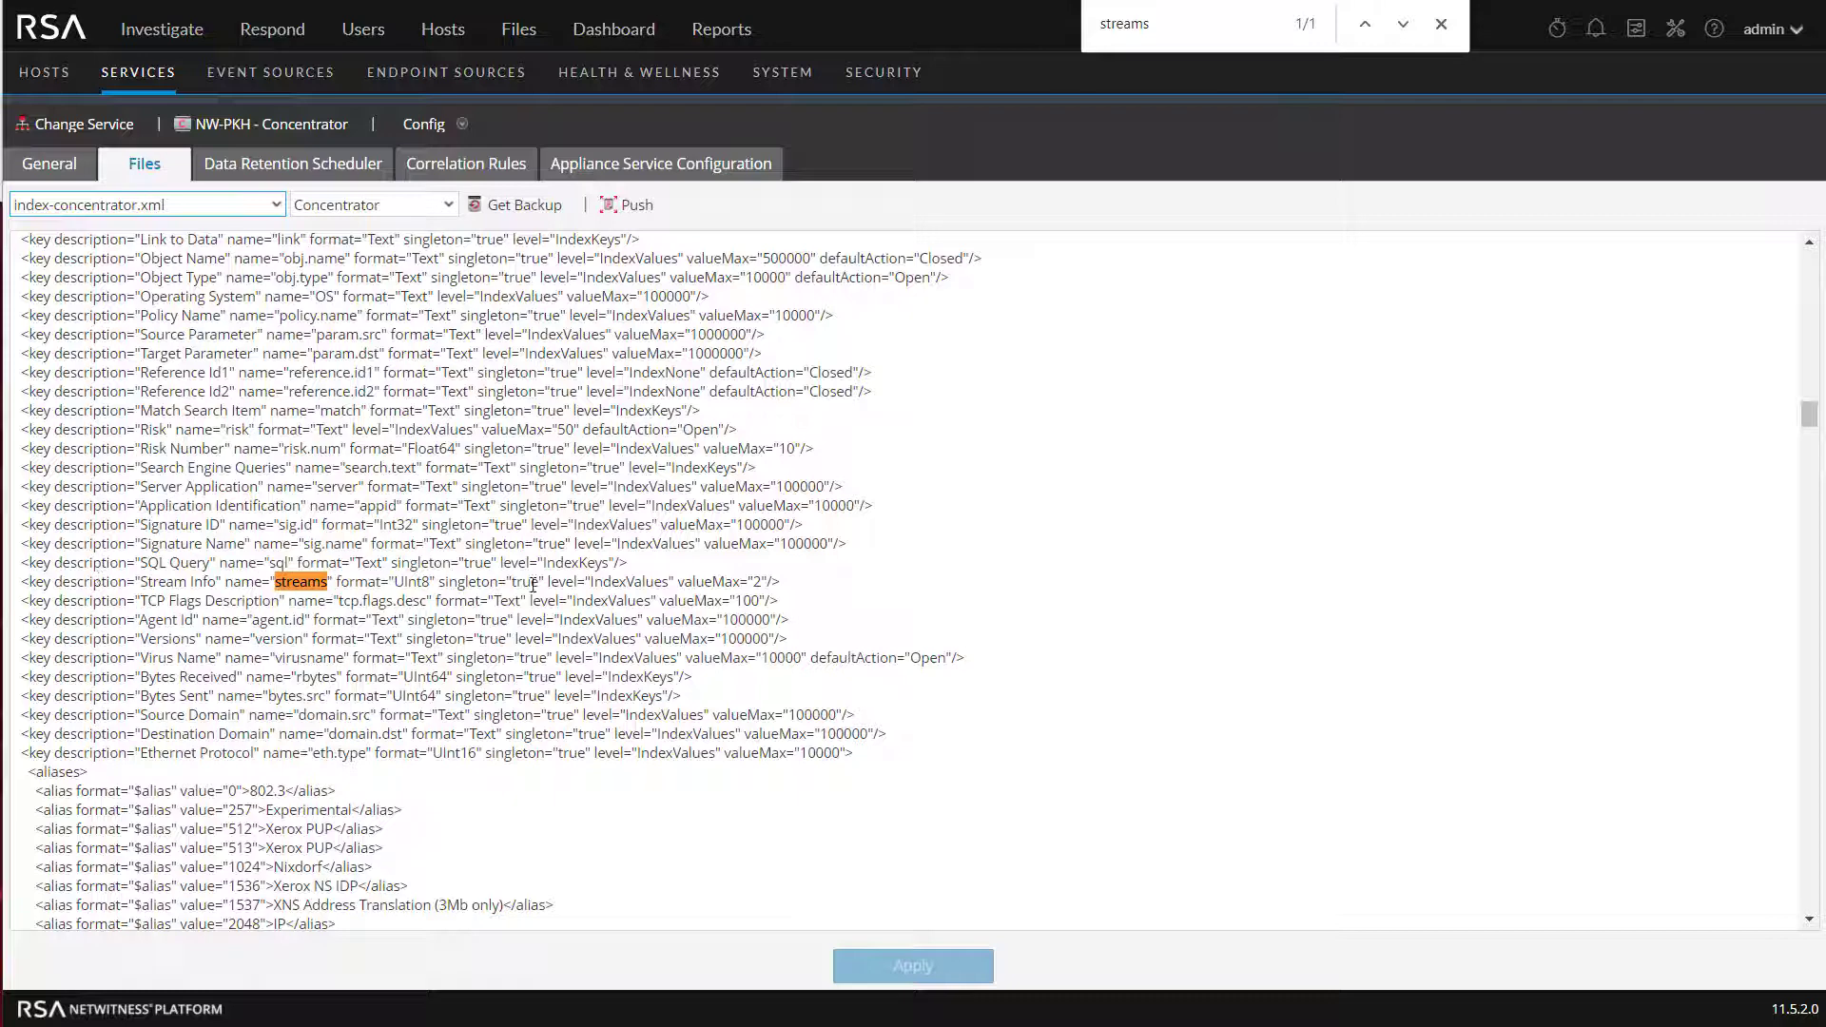
Set the Stream Info key's valueMax to 10.
left_click(759, 581)
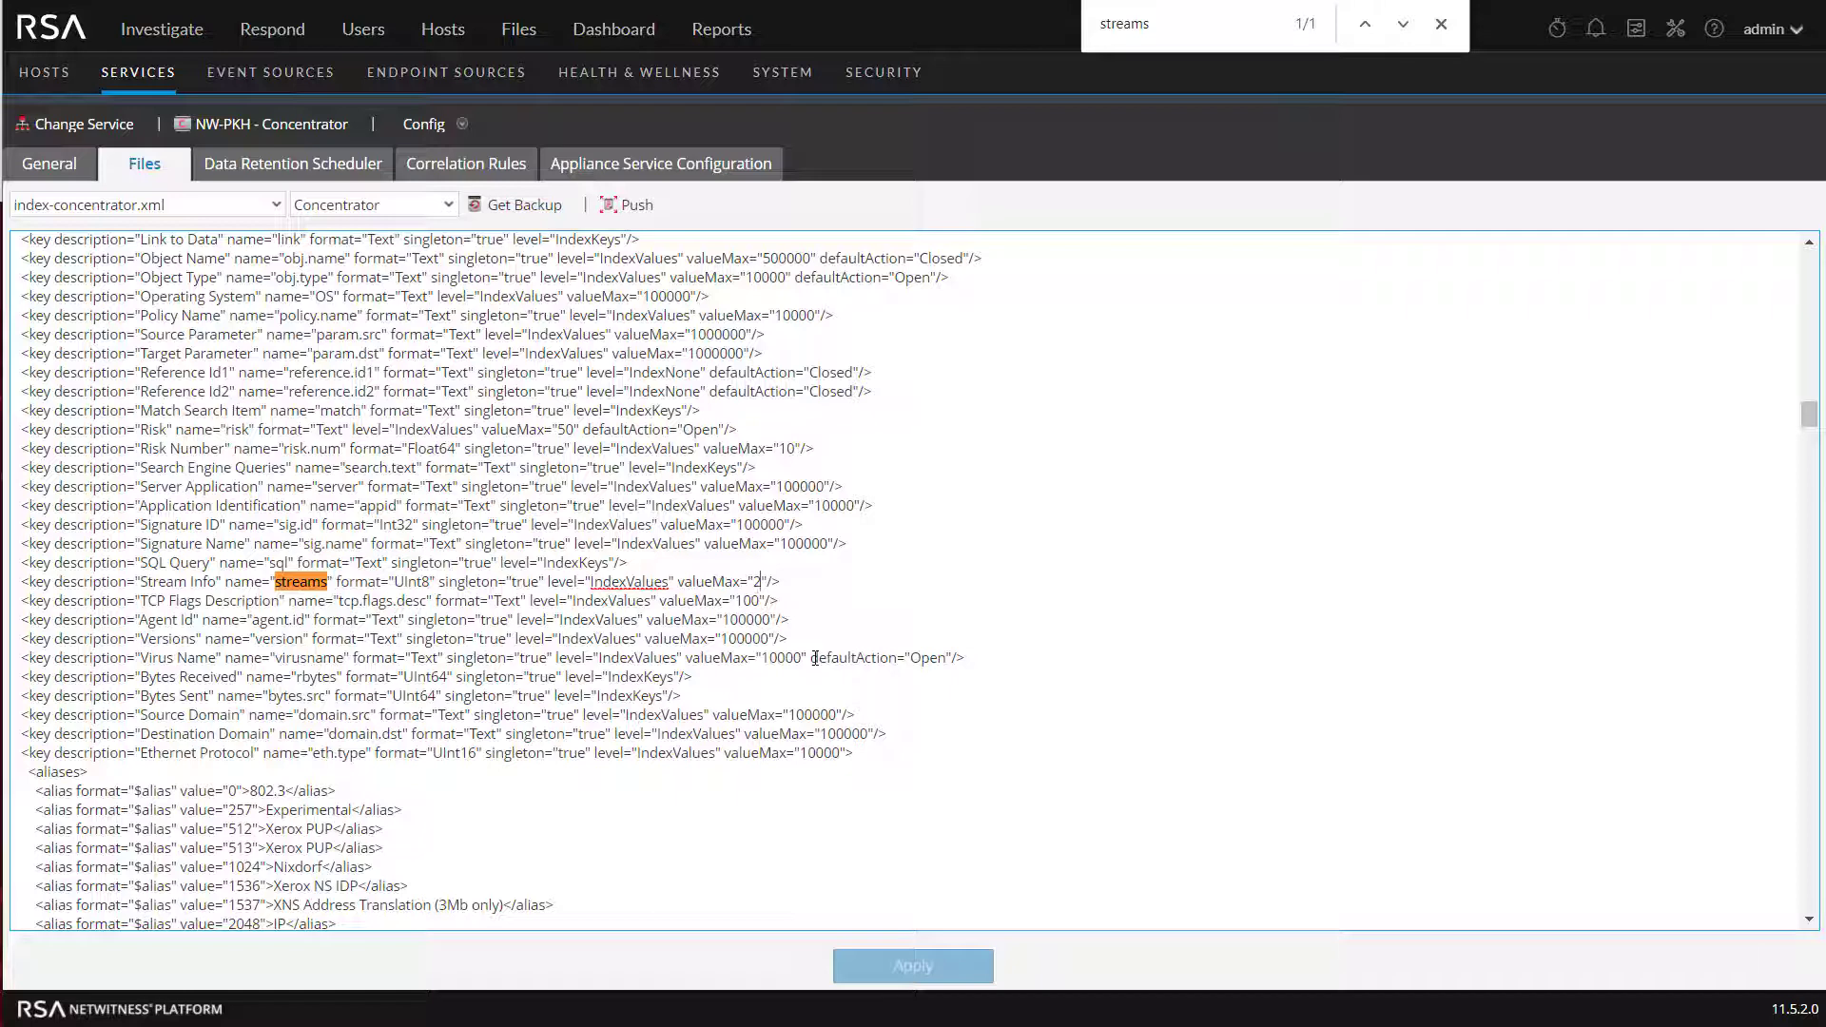
key("BackSpace")
type("10")
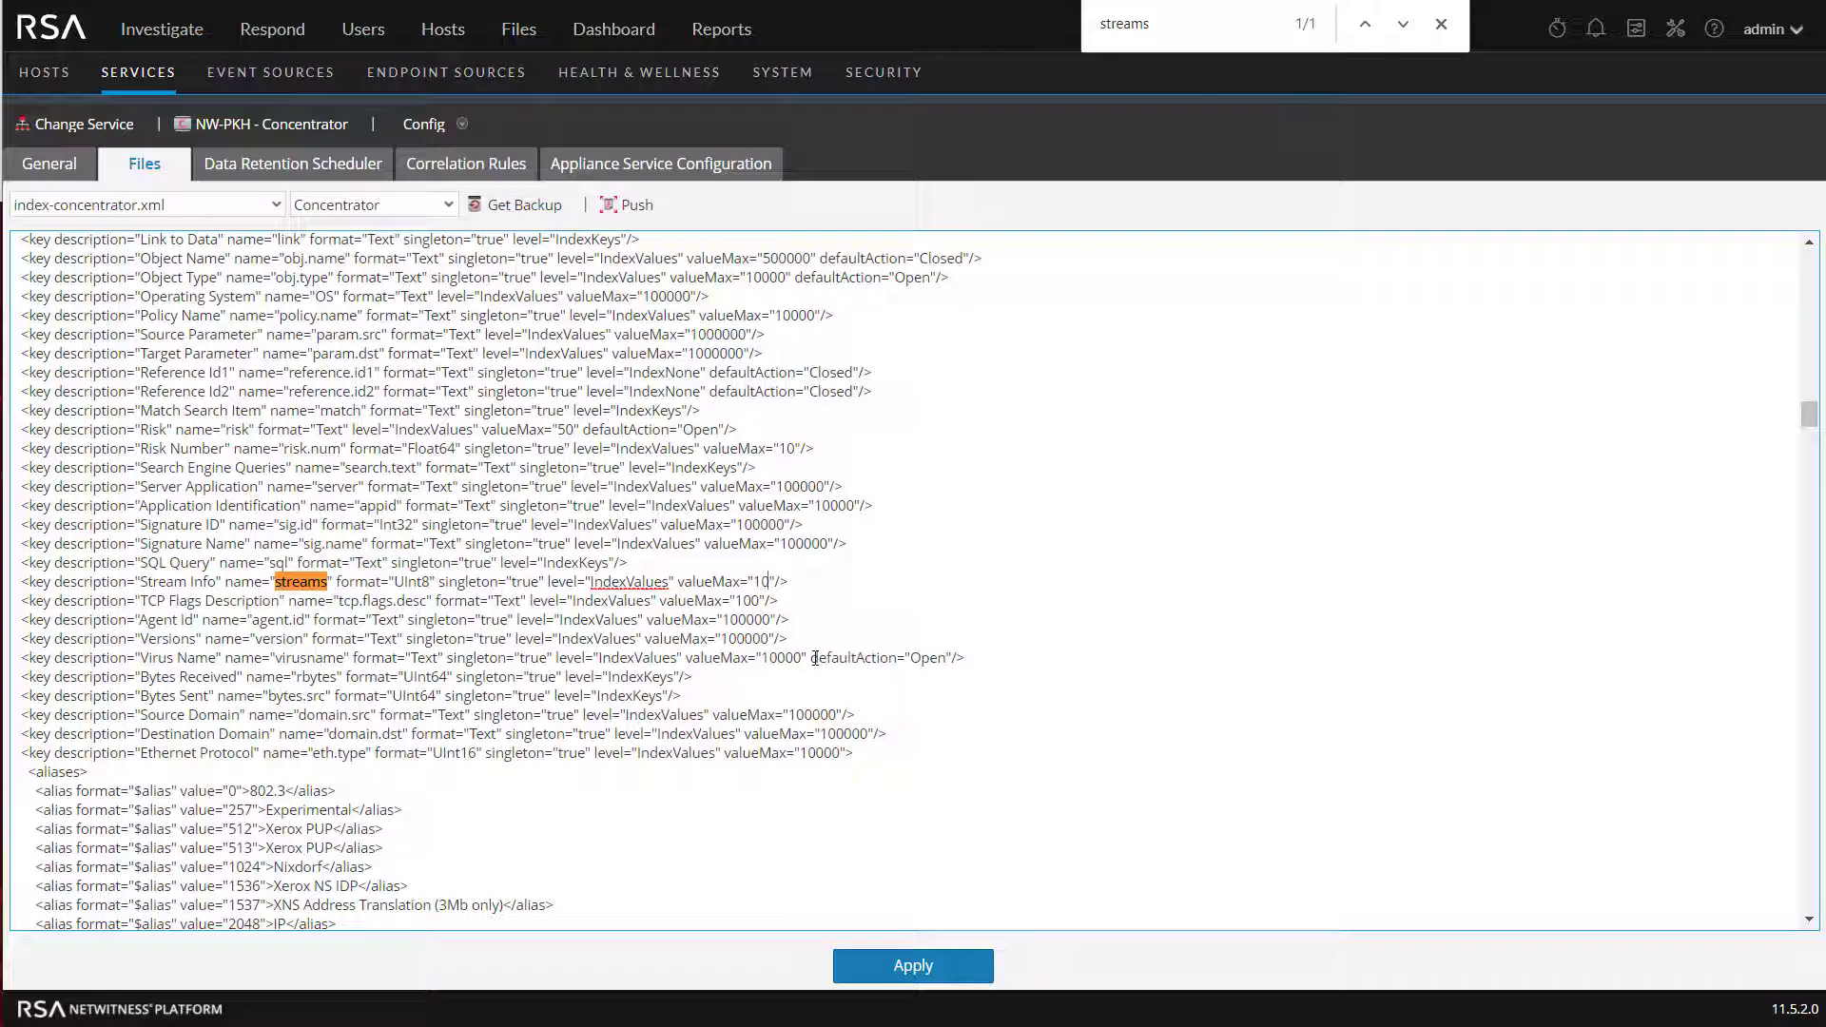
Switch to the text editor and write the line "username = Valuemax 3", leaving a blank line below it.
key("alt+Tab")
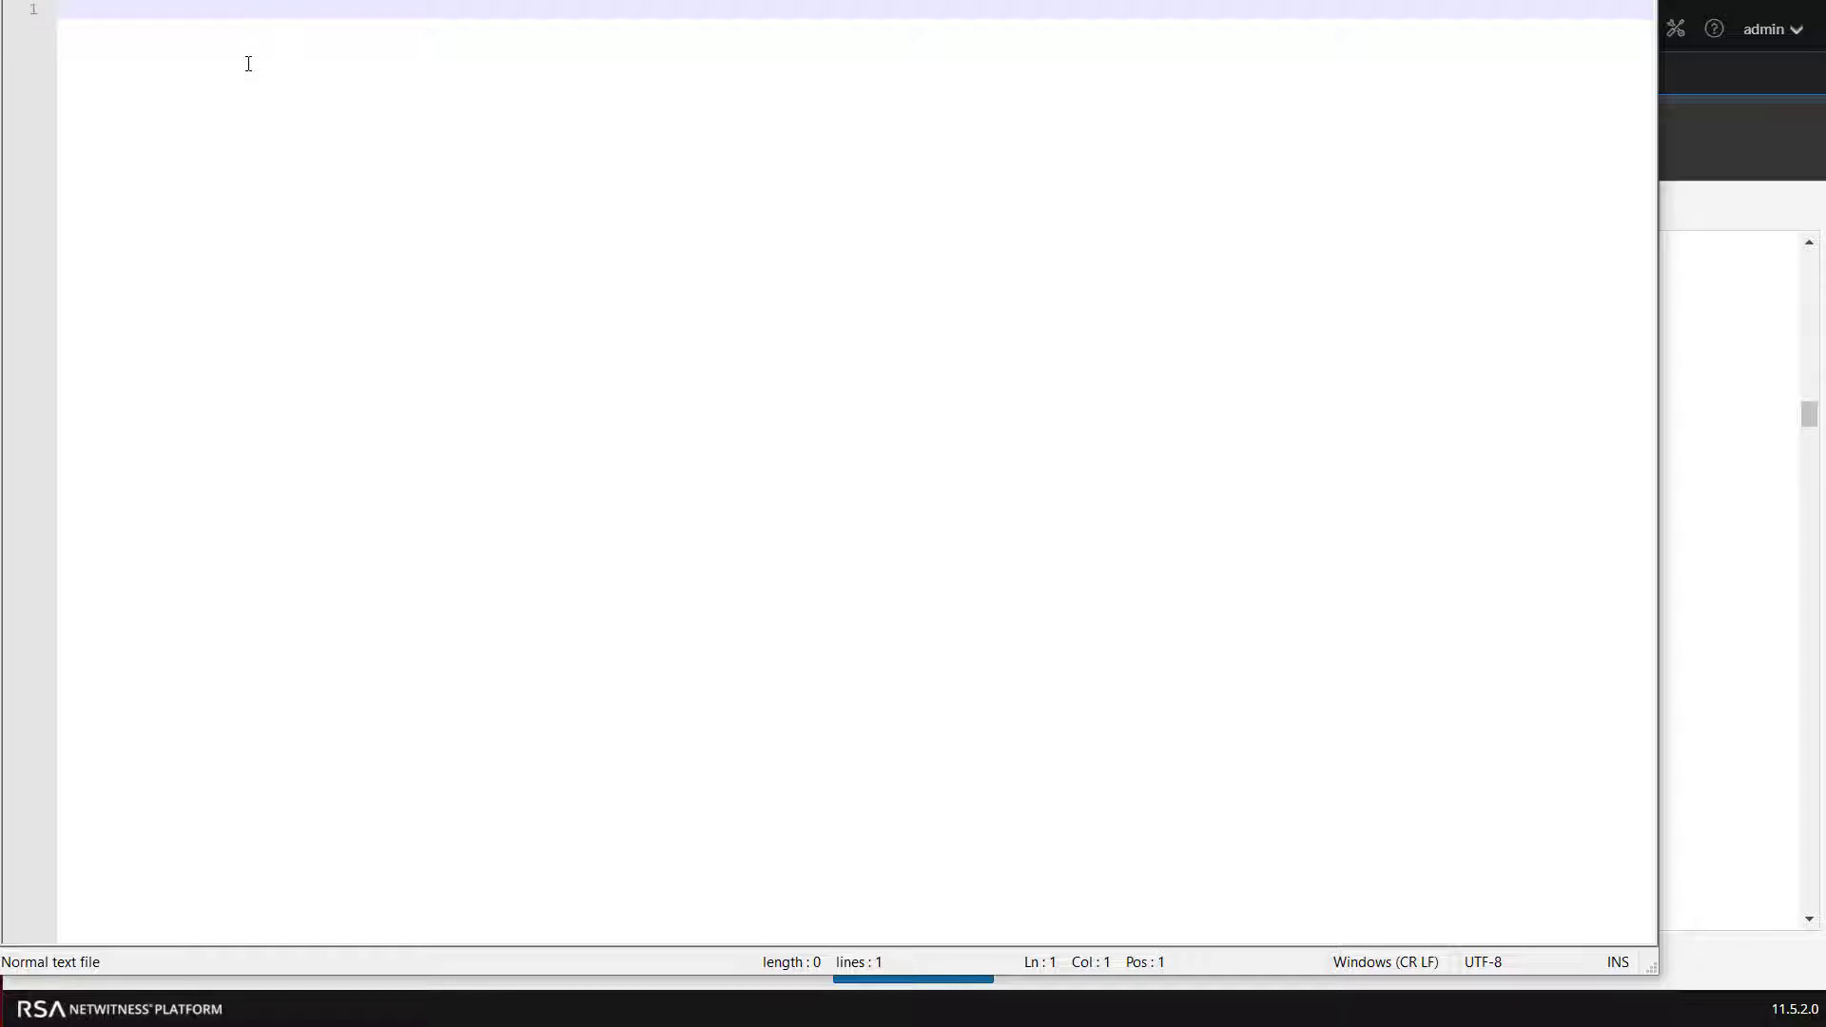
type("username =")
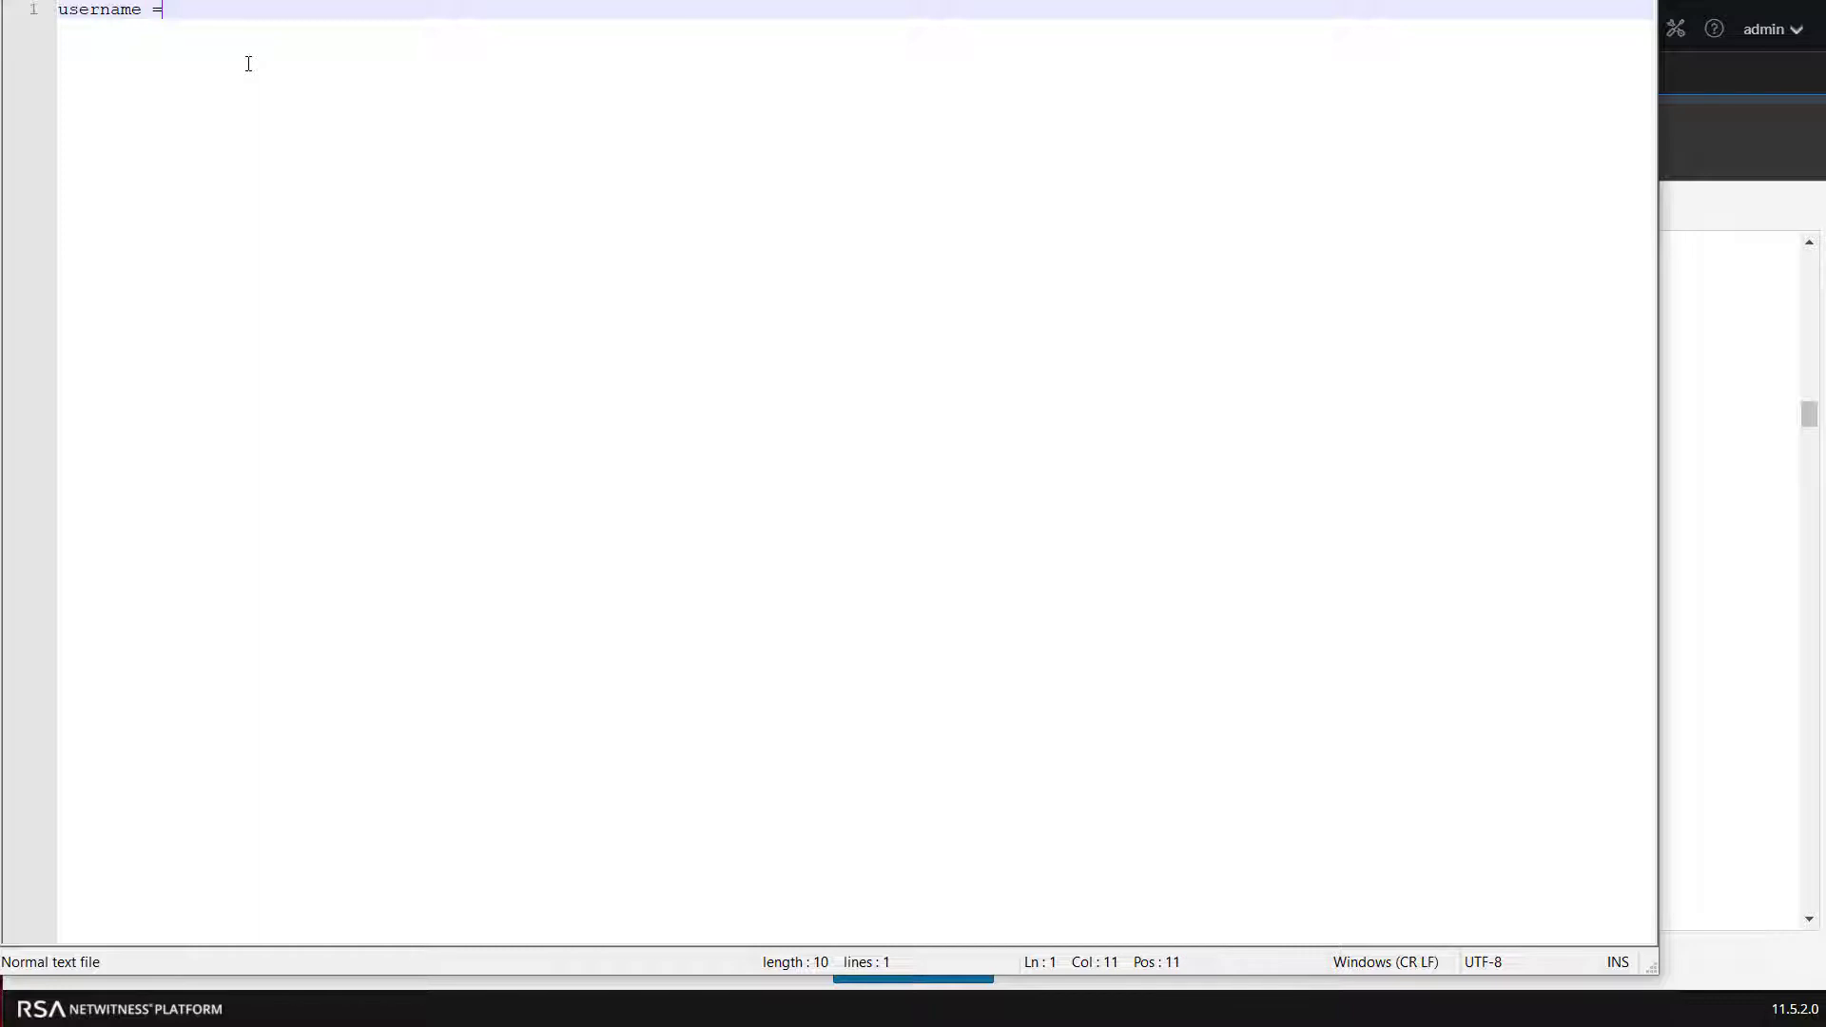
type(" Valuemax ")
type("2")
key("BackSpace")
type("3")
key("Return")
key("Return")
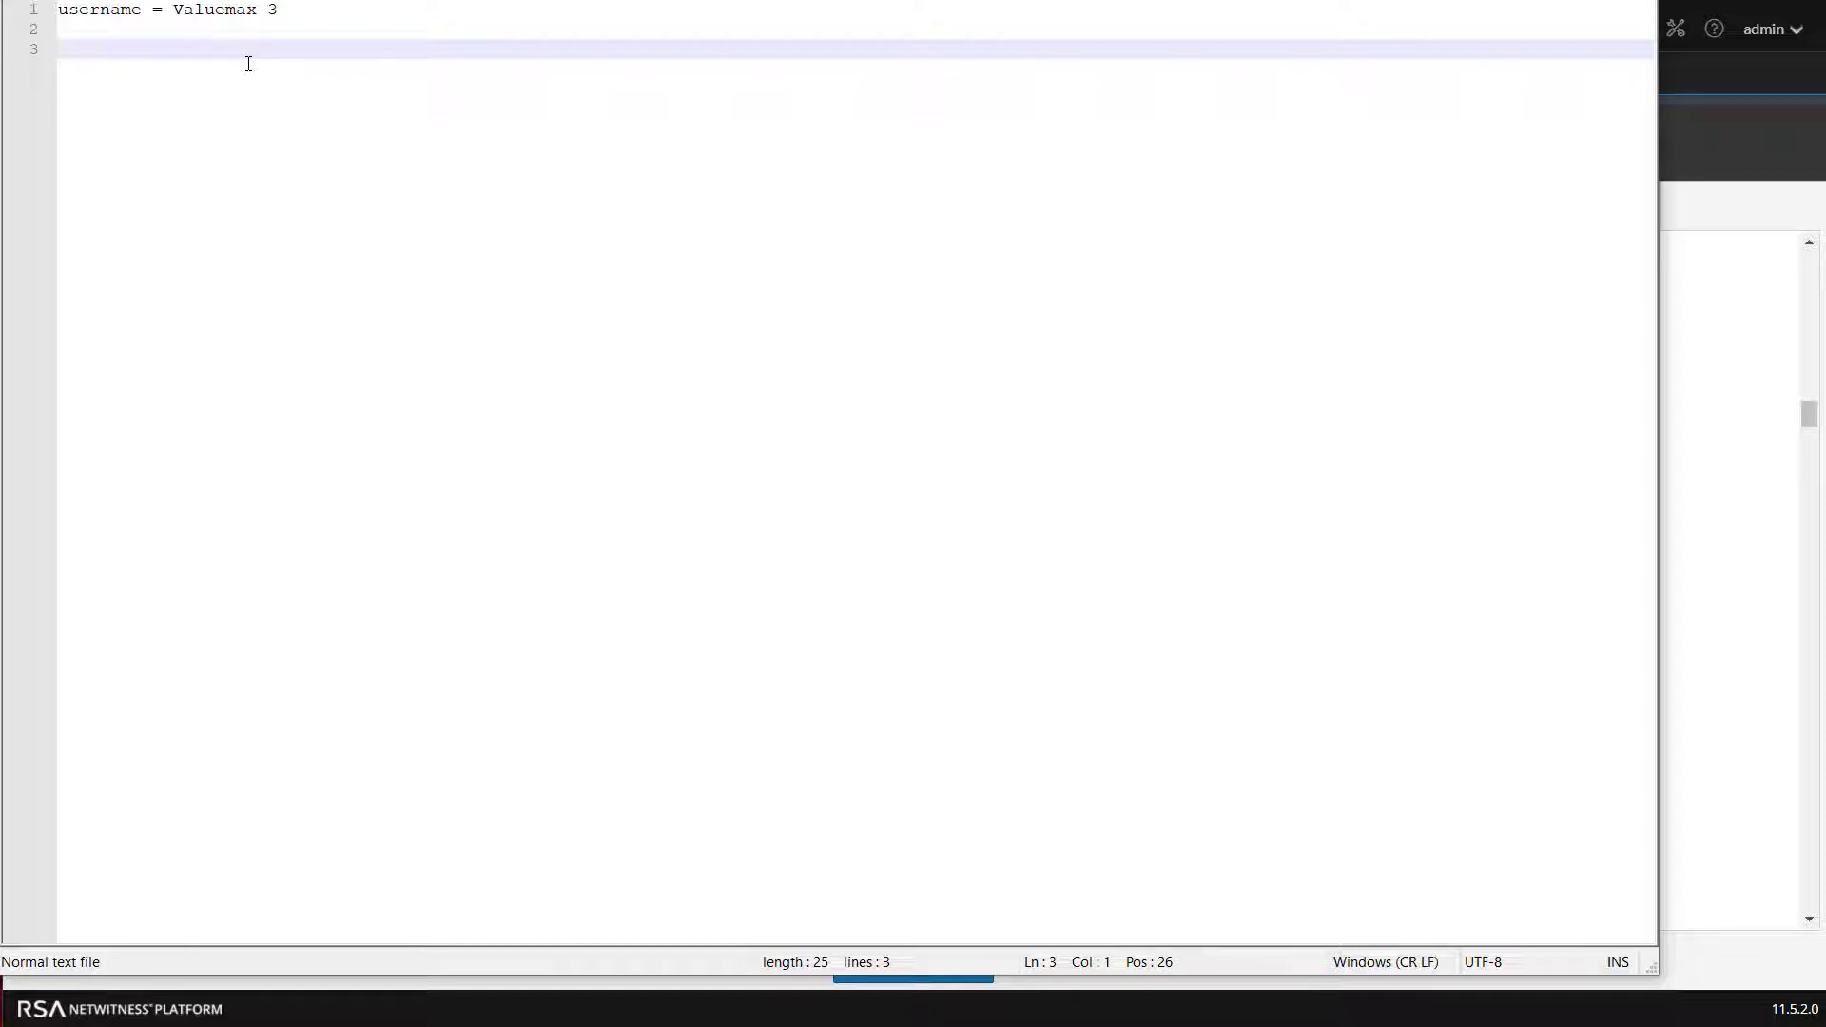
List three sample first names on separate lines under the username line, followed by a blank line.
type("Alice ")
type("Bob")
key("Return")
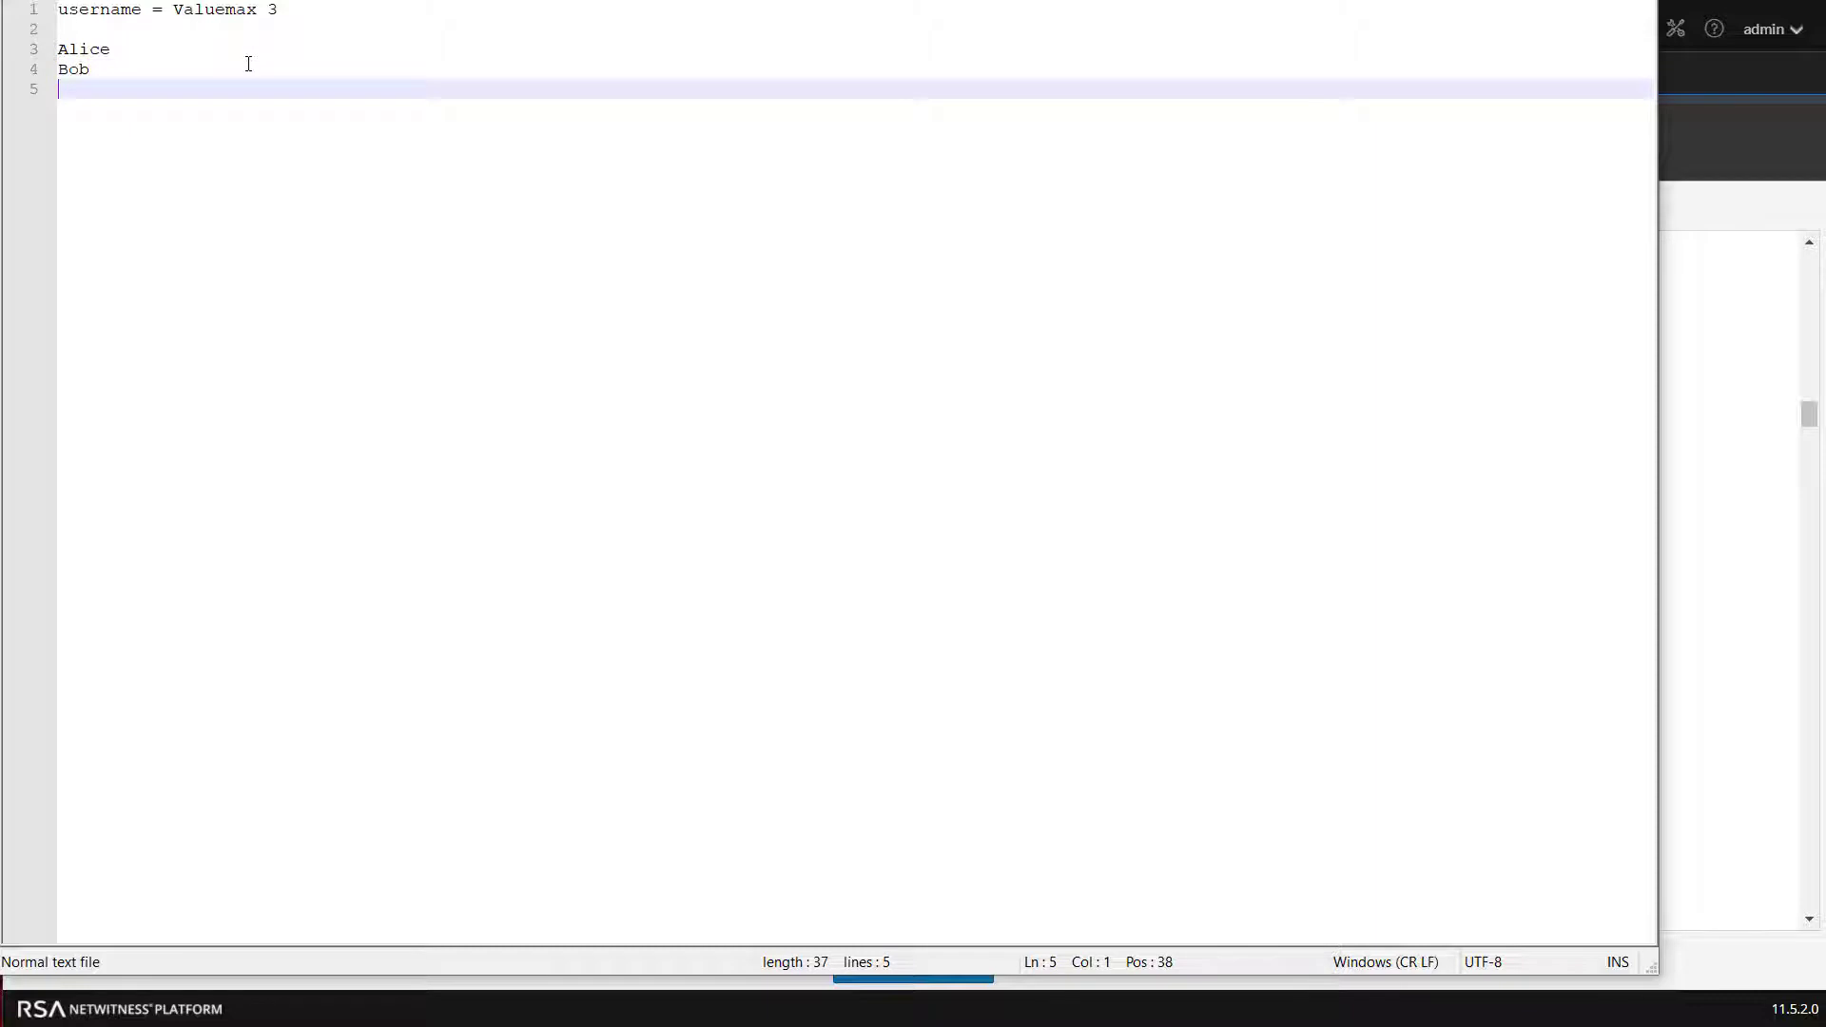
type("Mary")
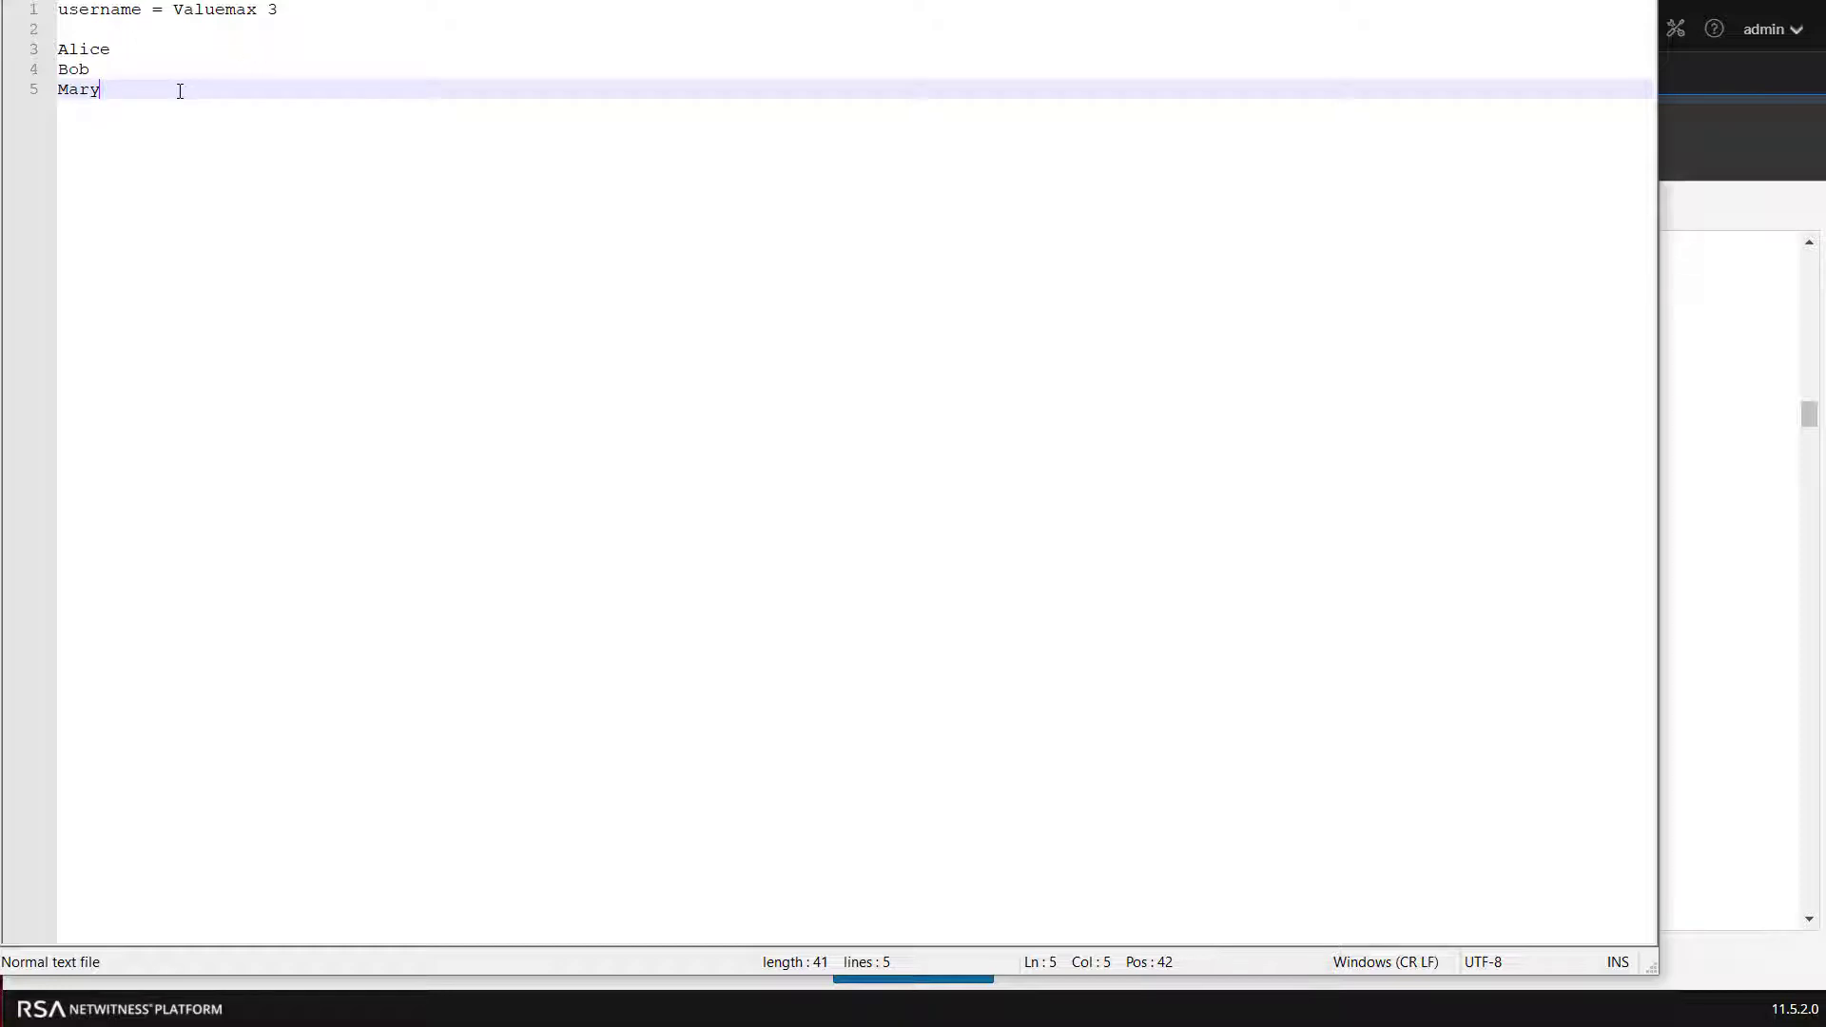
key("Return")
key("Return")
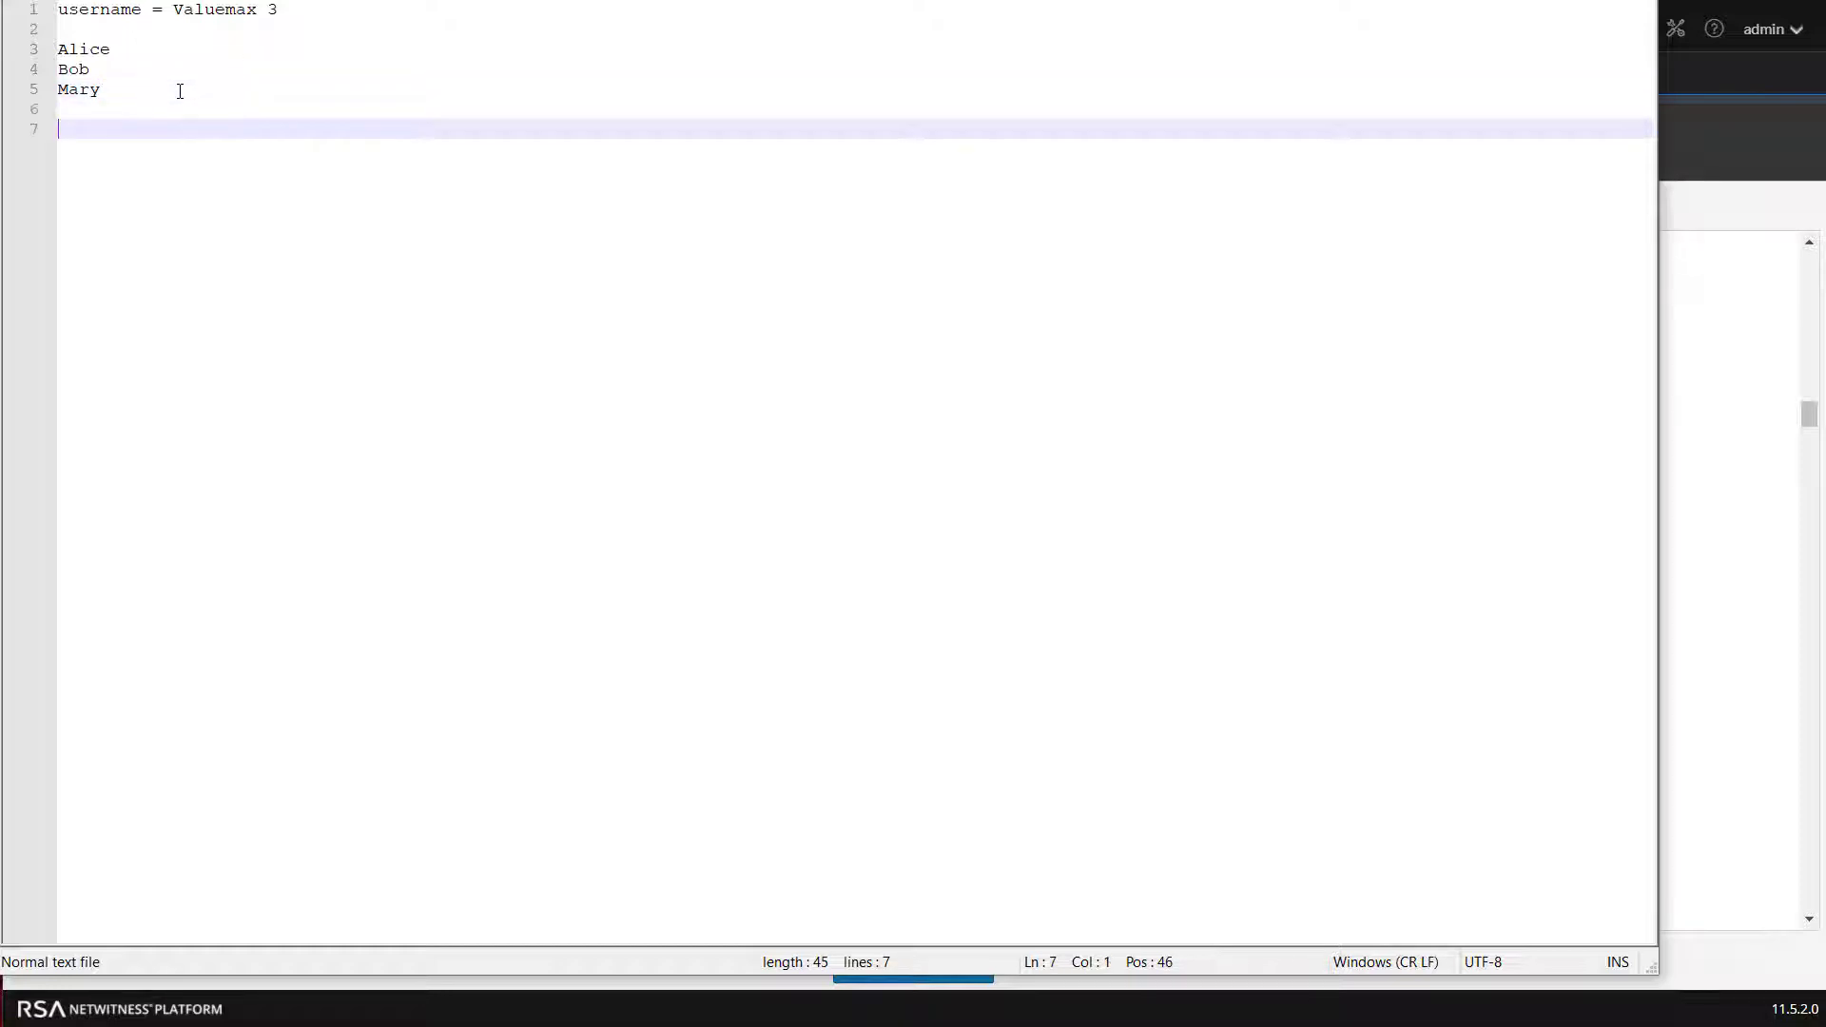
Write a "Where user=" query line for the third listed name, in lowercase.
type("Where us")
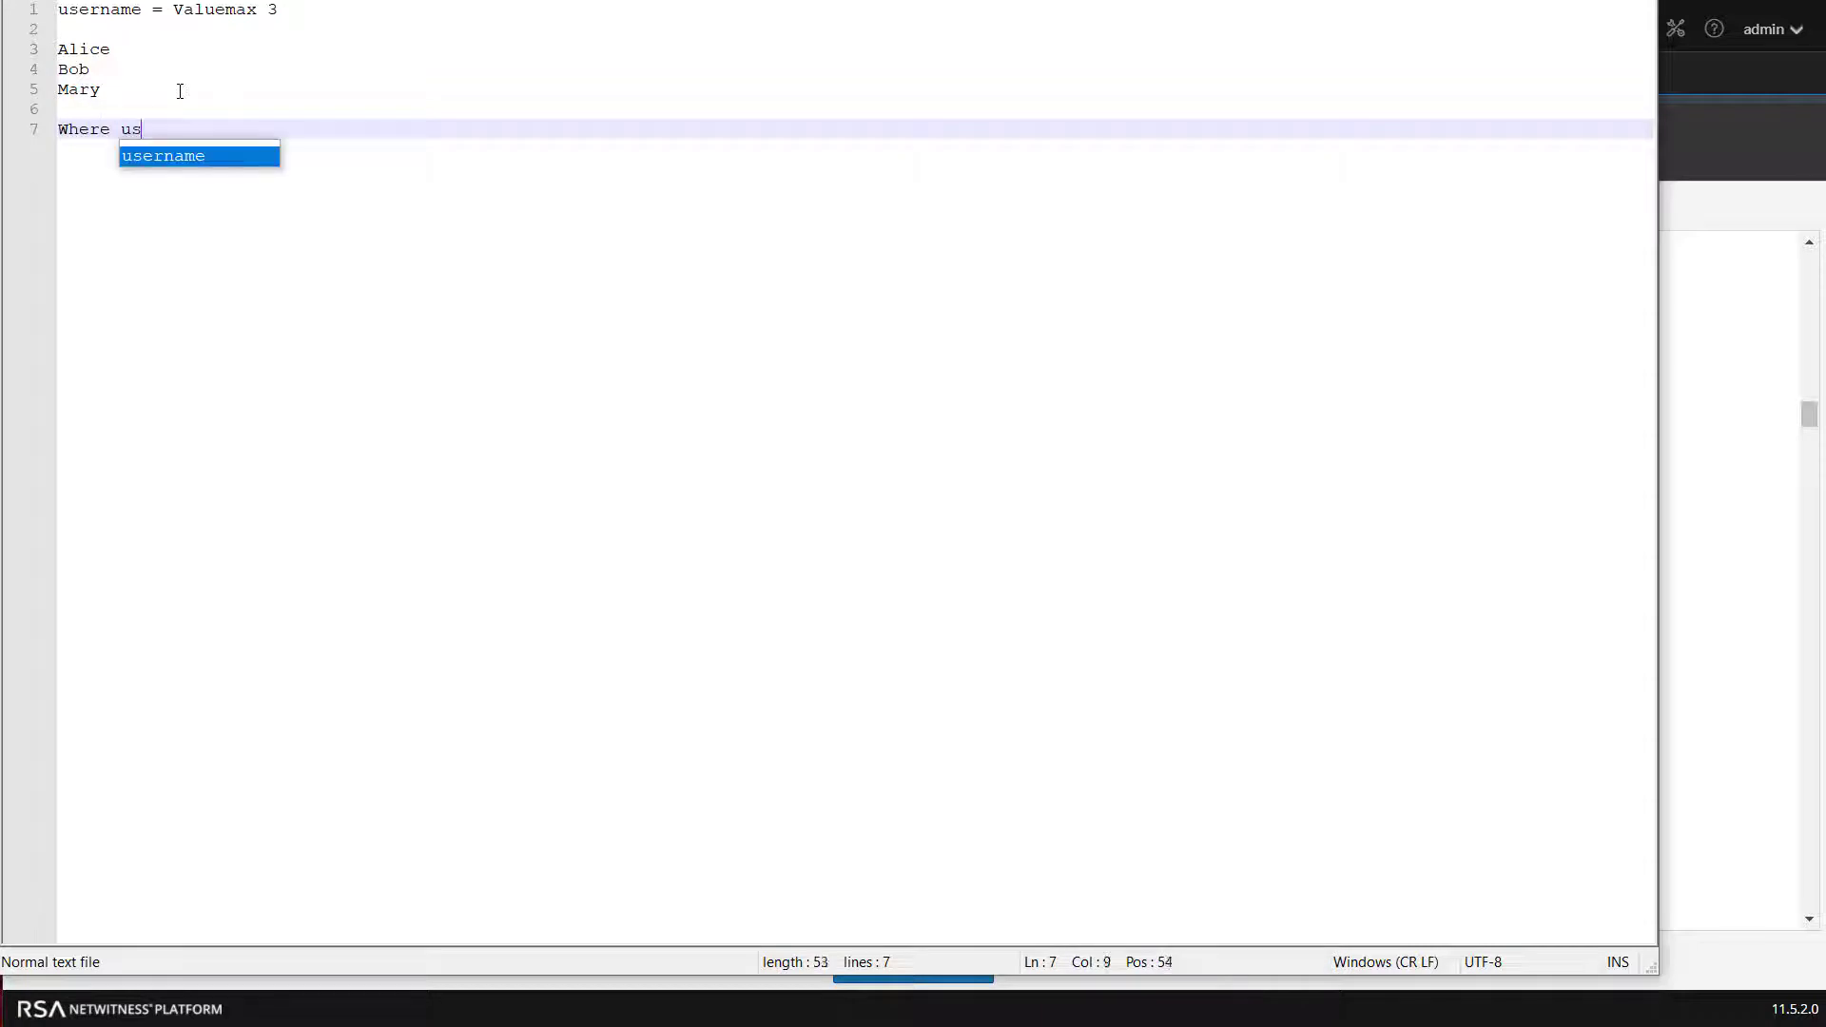
type("er=may")
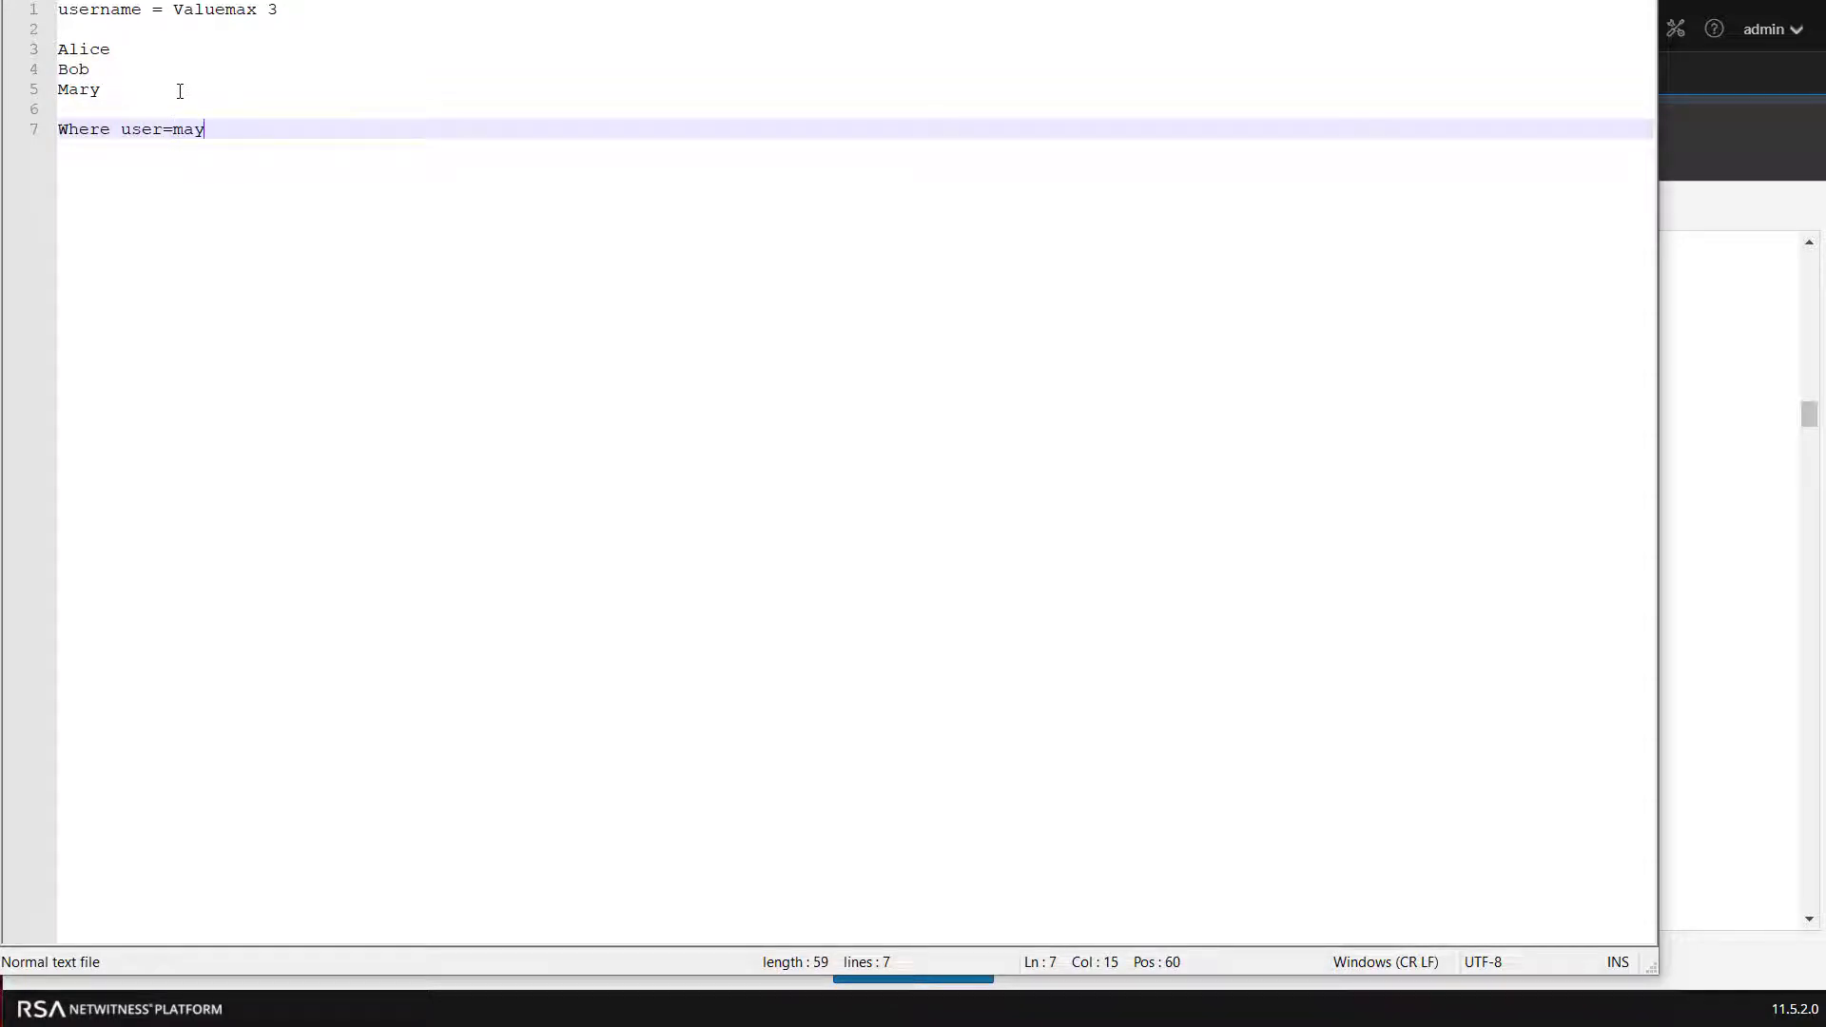
key("BackSpace")
type("ry")
key("Return")
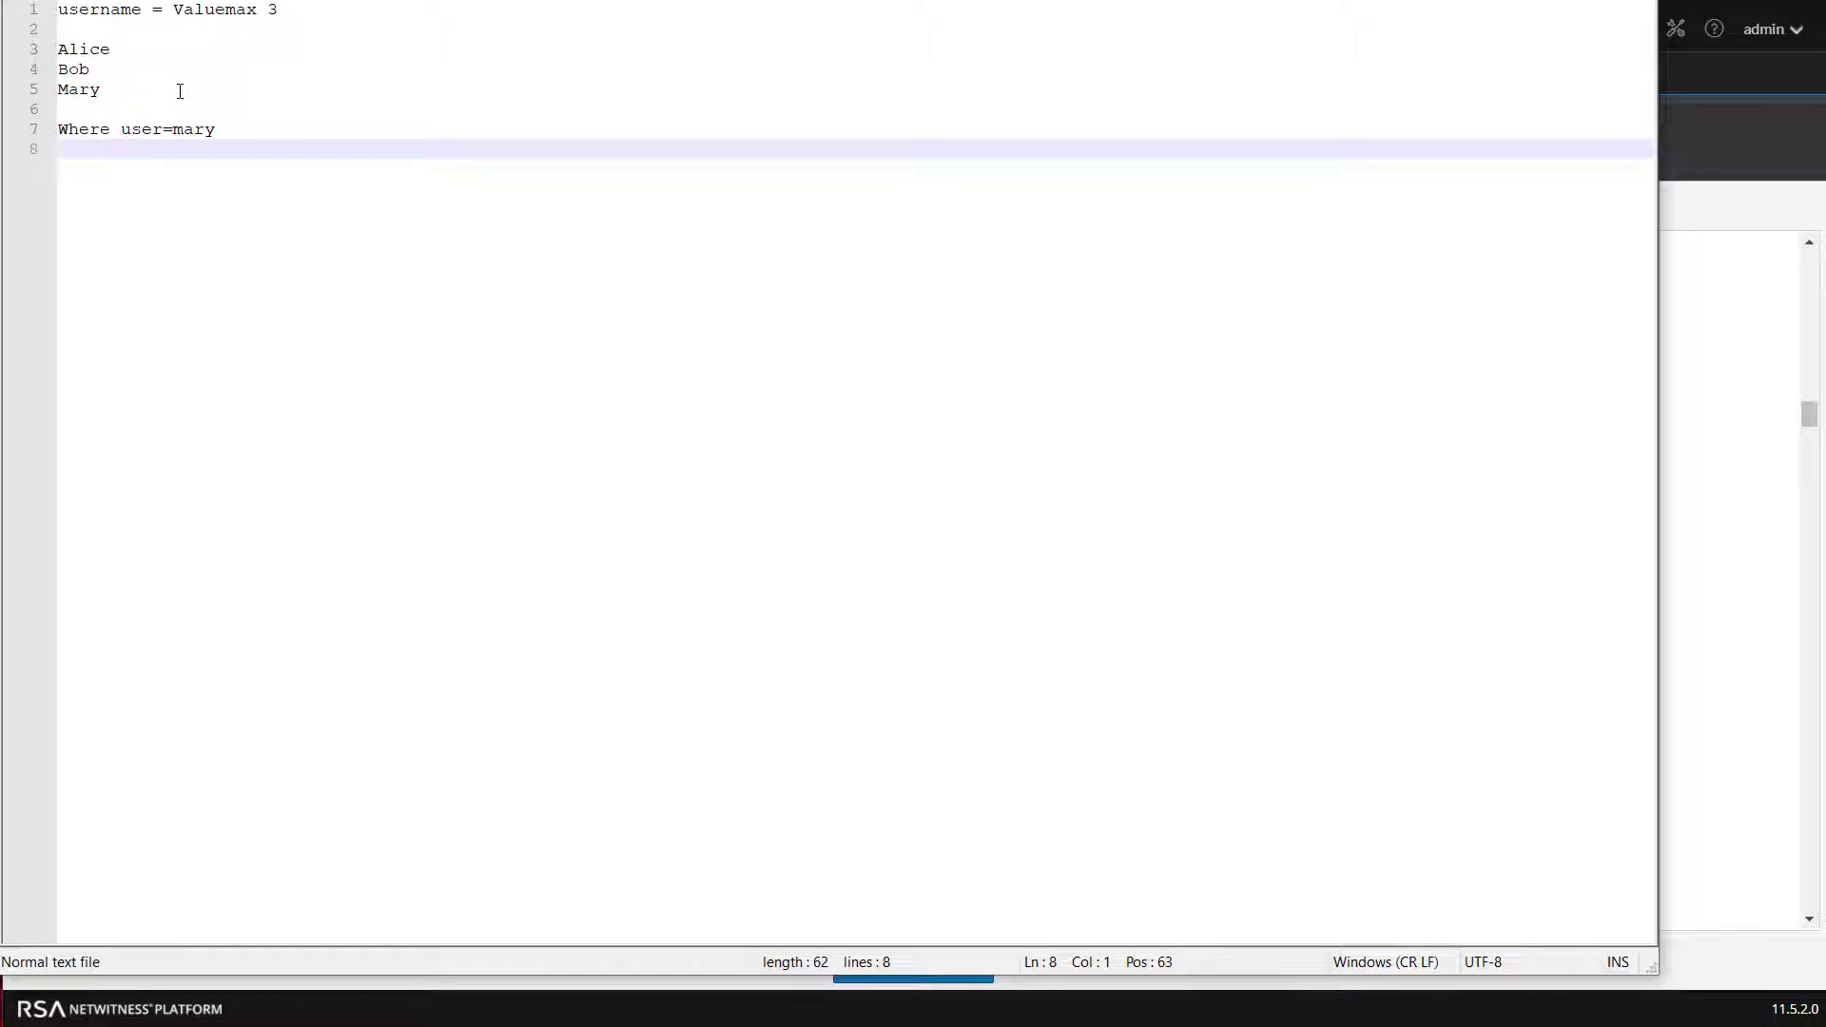
Add a fourth sample first name on a new line directly below the third one.
left_click(122, 88)
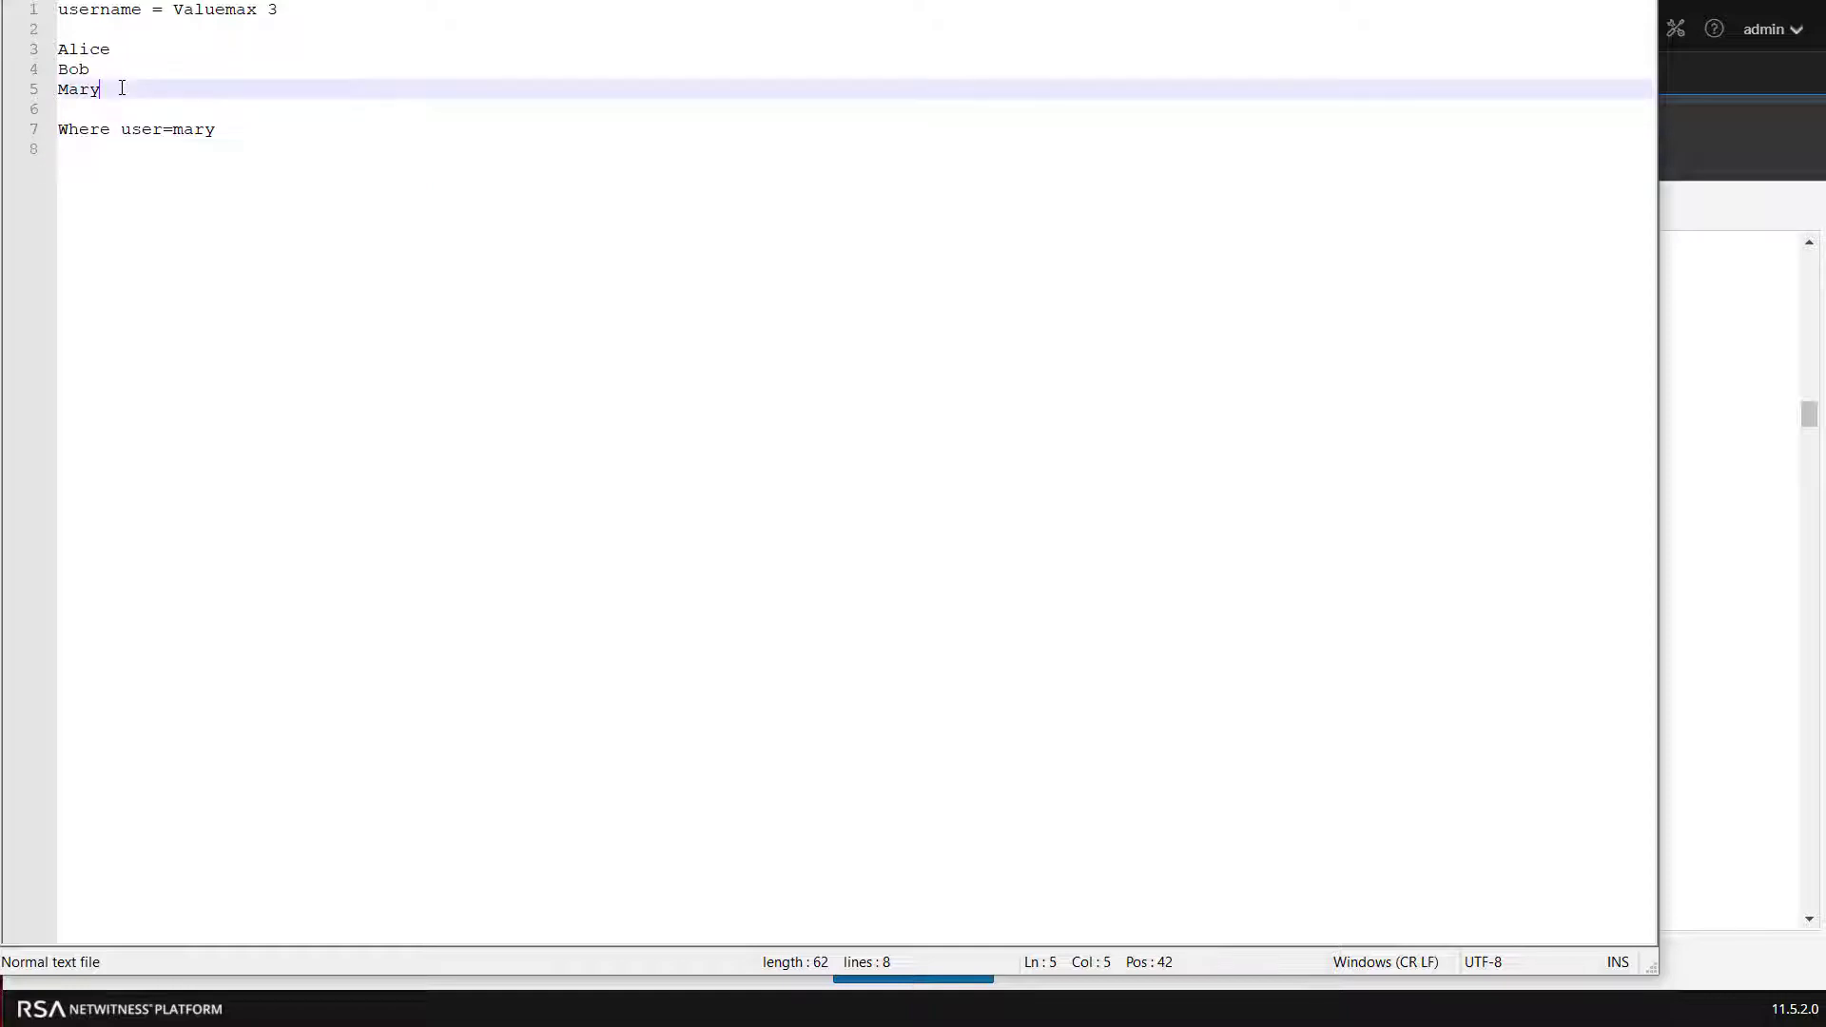
key("Return")
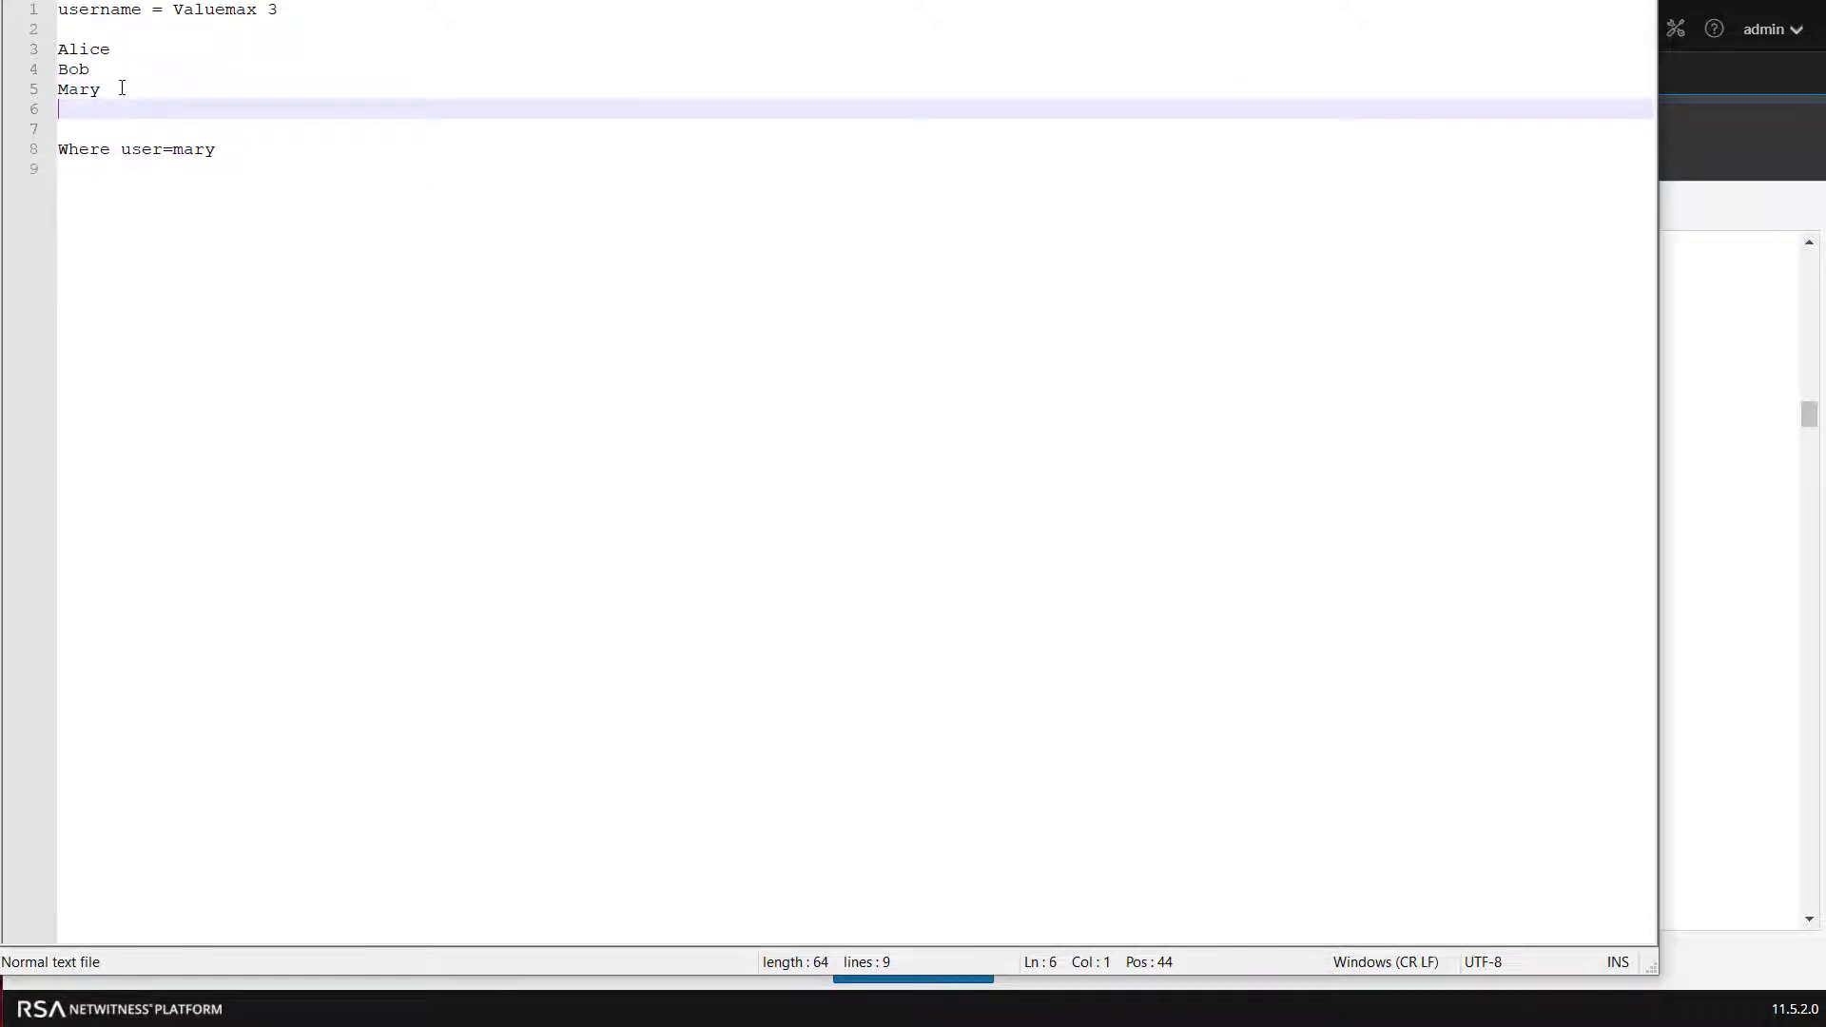
type("Tom")
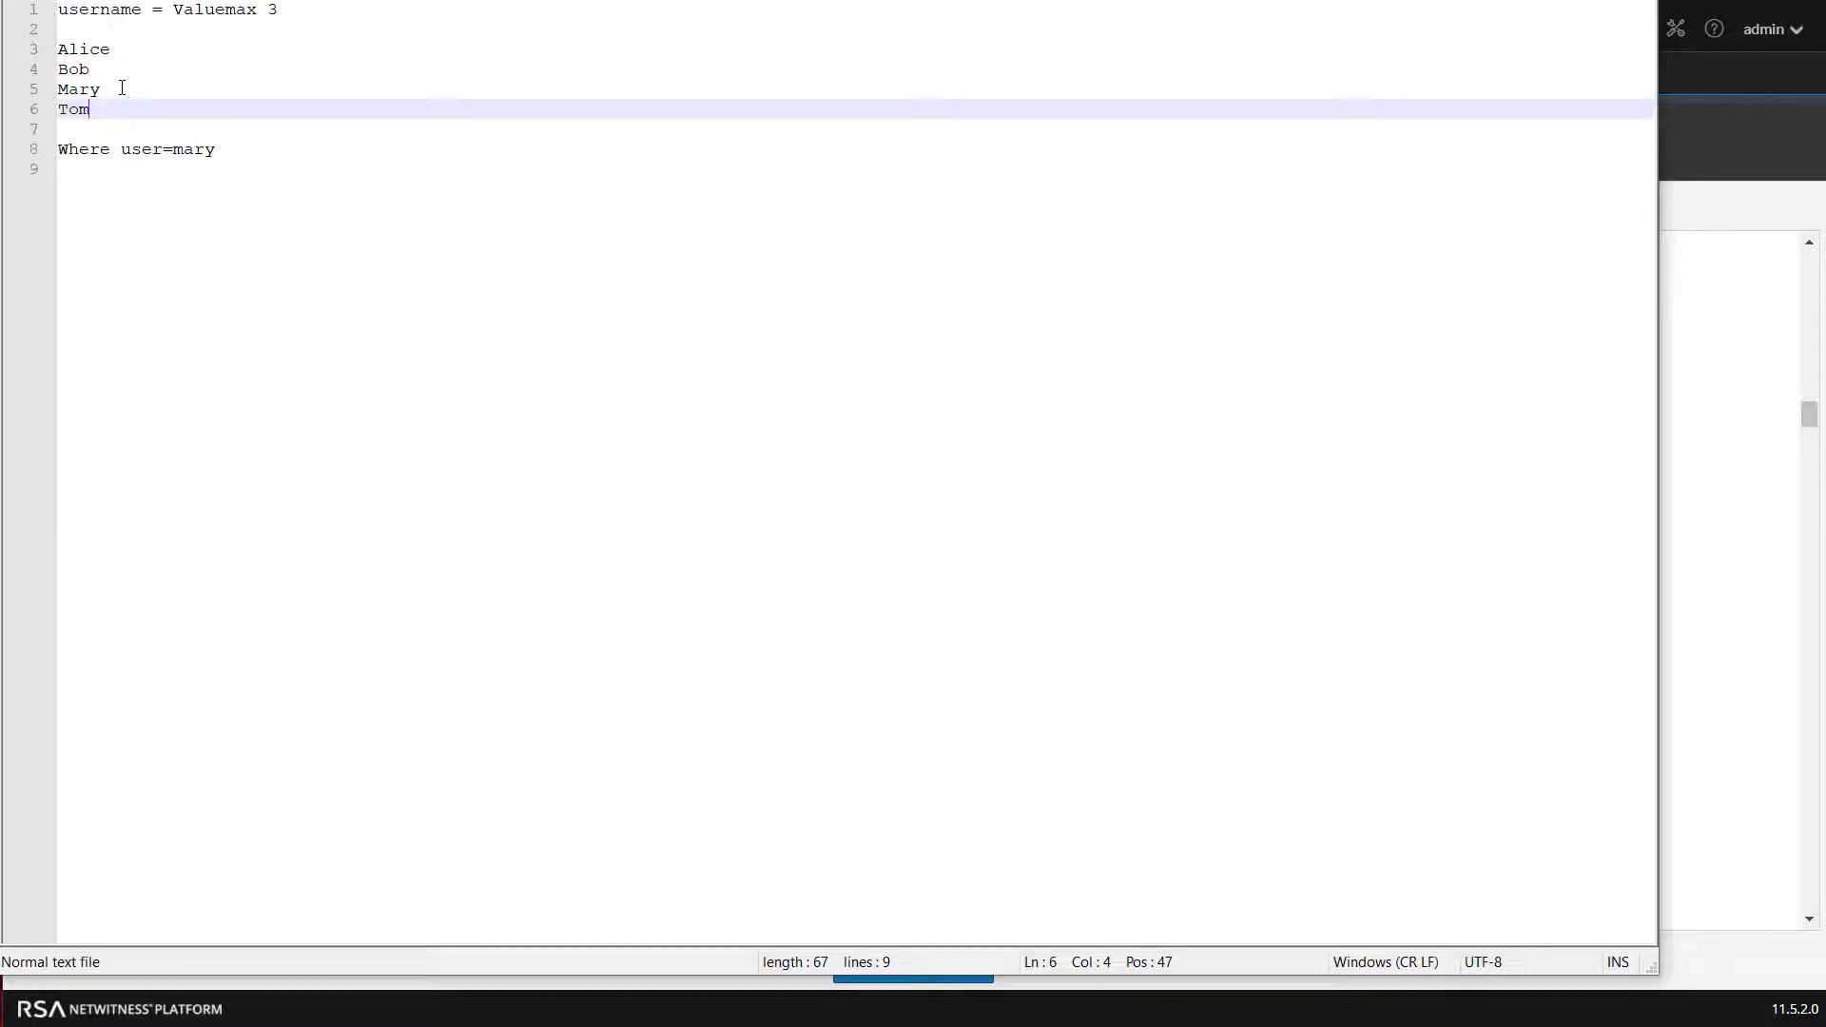
Write a second "Where user=" query line for the fourth name, separated from the first query by a blank line.
left_click(241, 149)
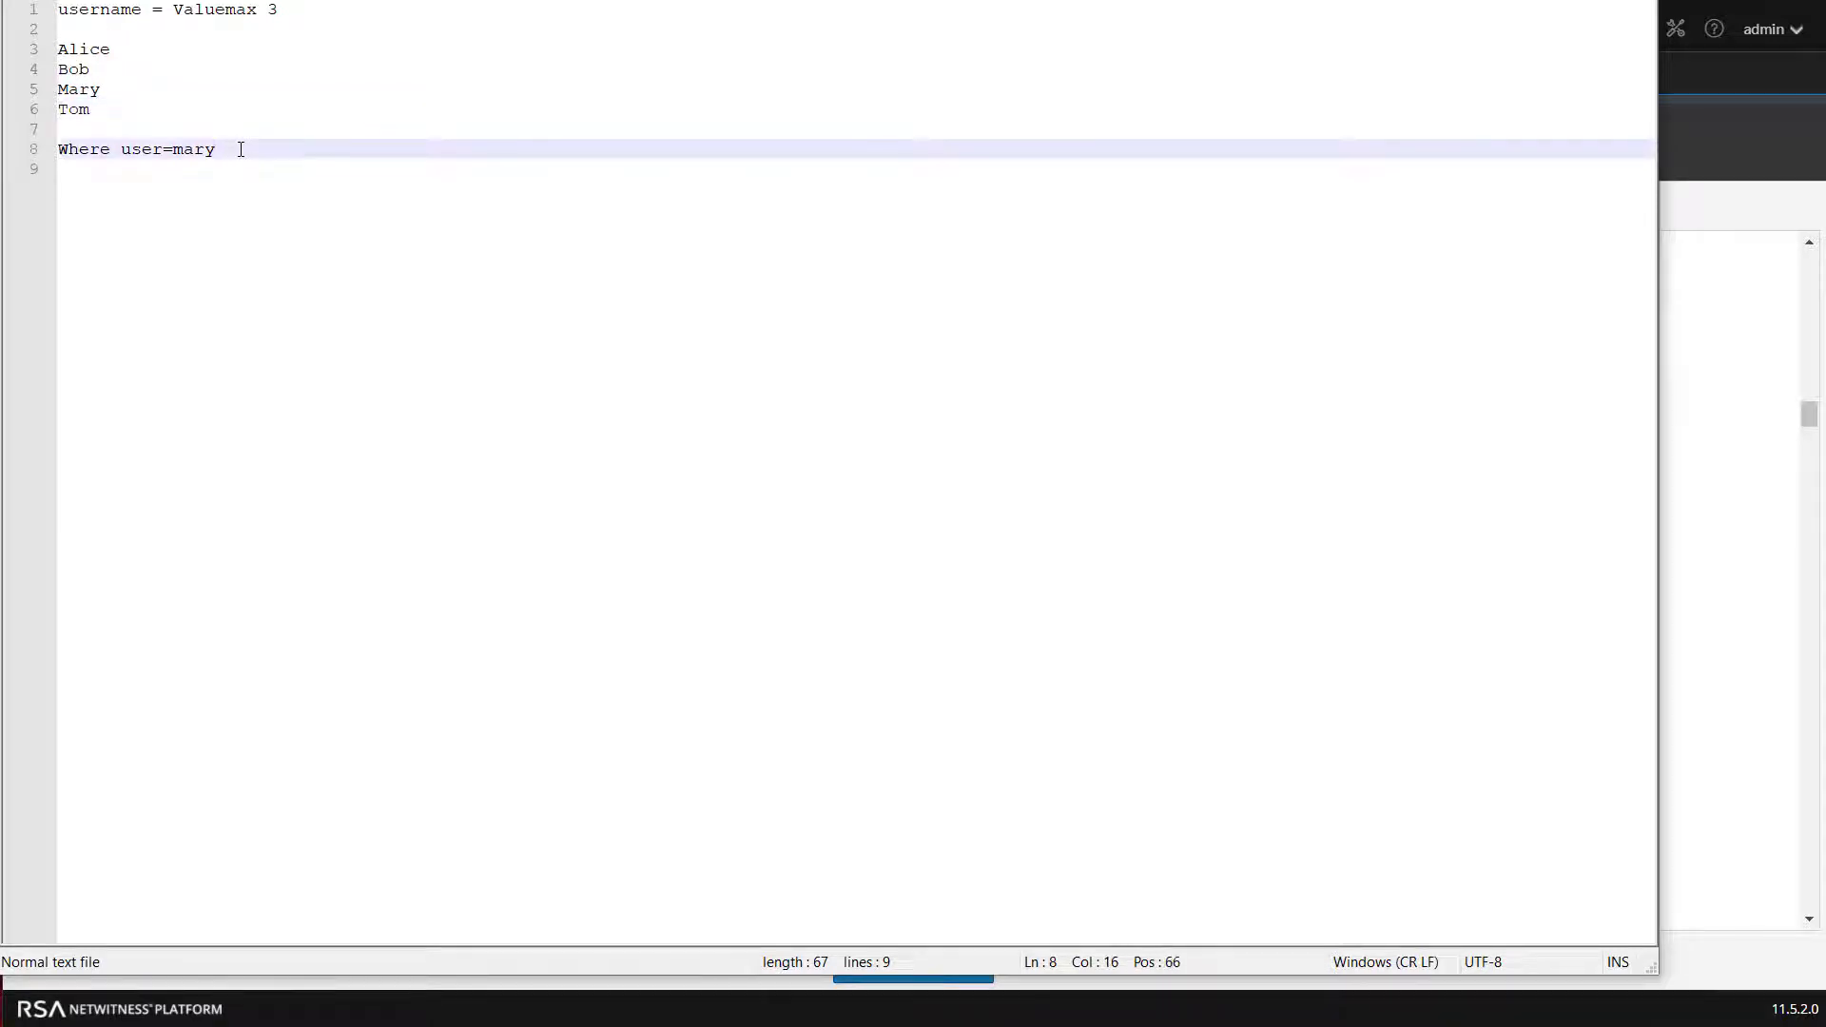
key("Return")
key("Return")
type("Where u")
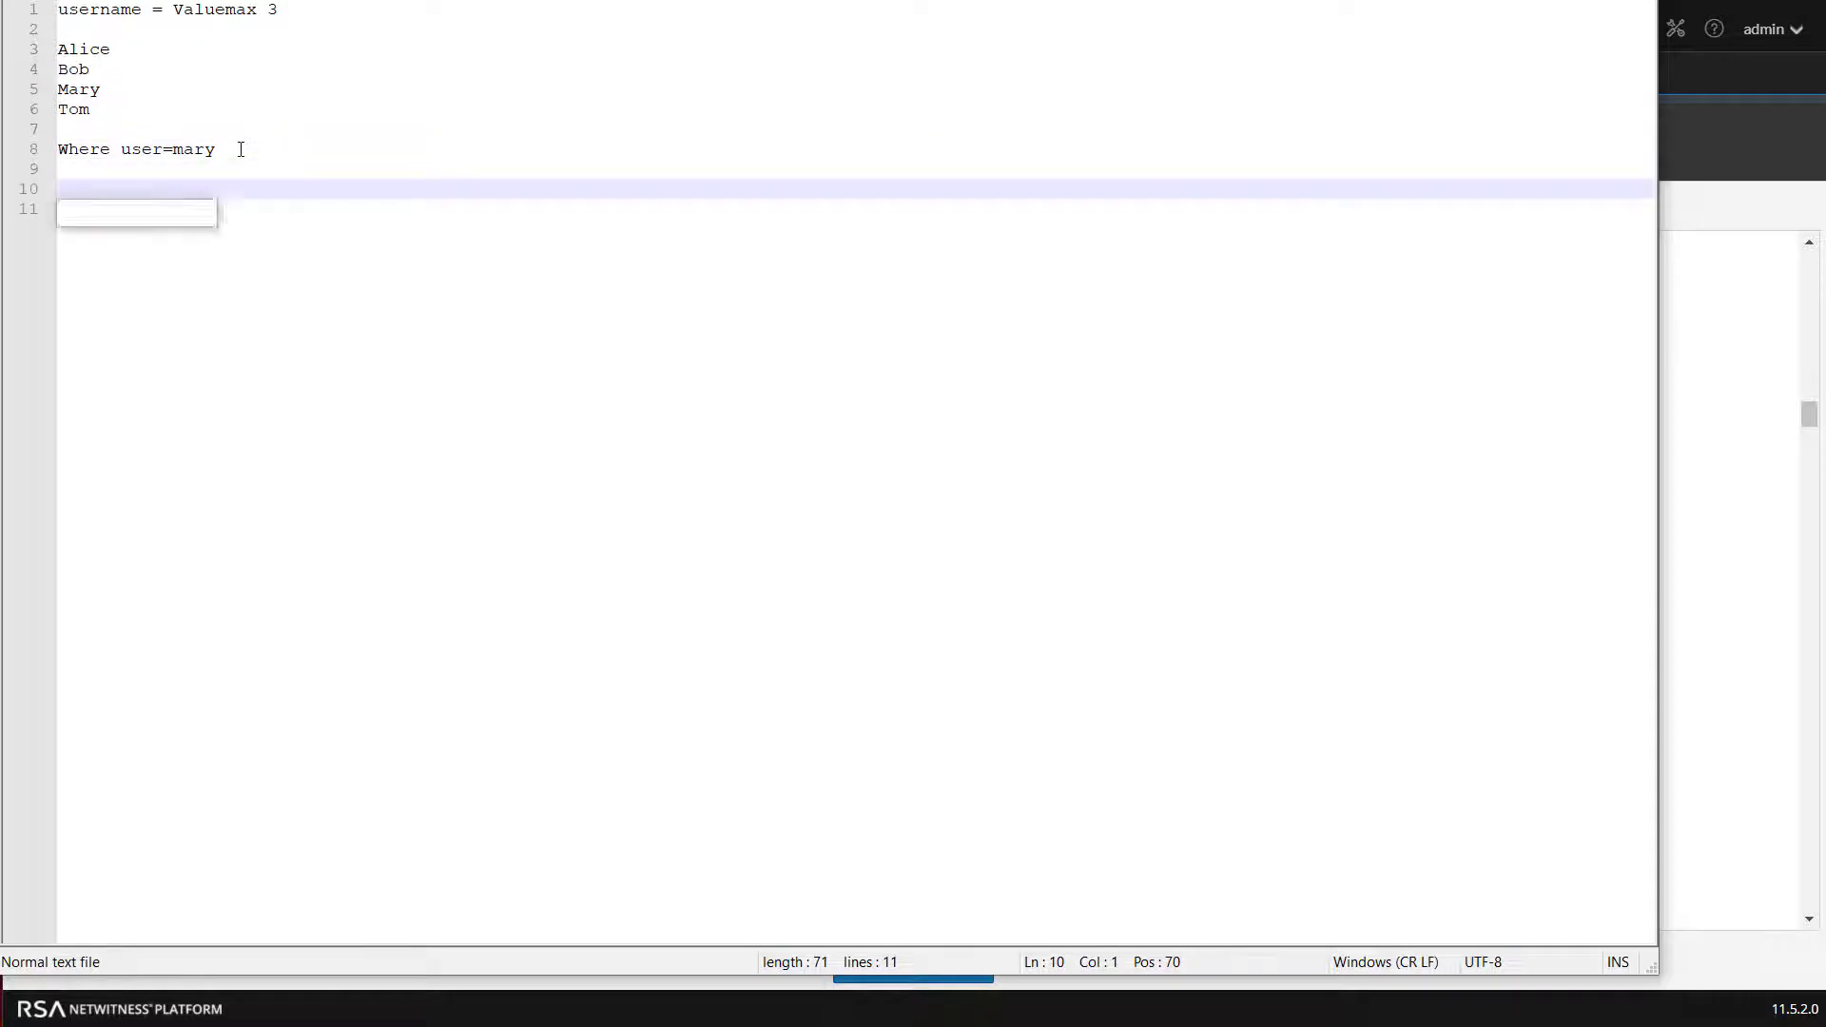
type("ser")
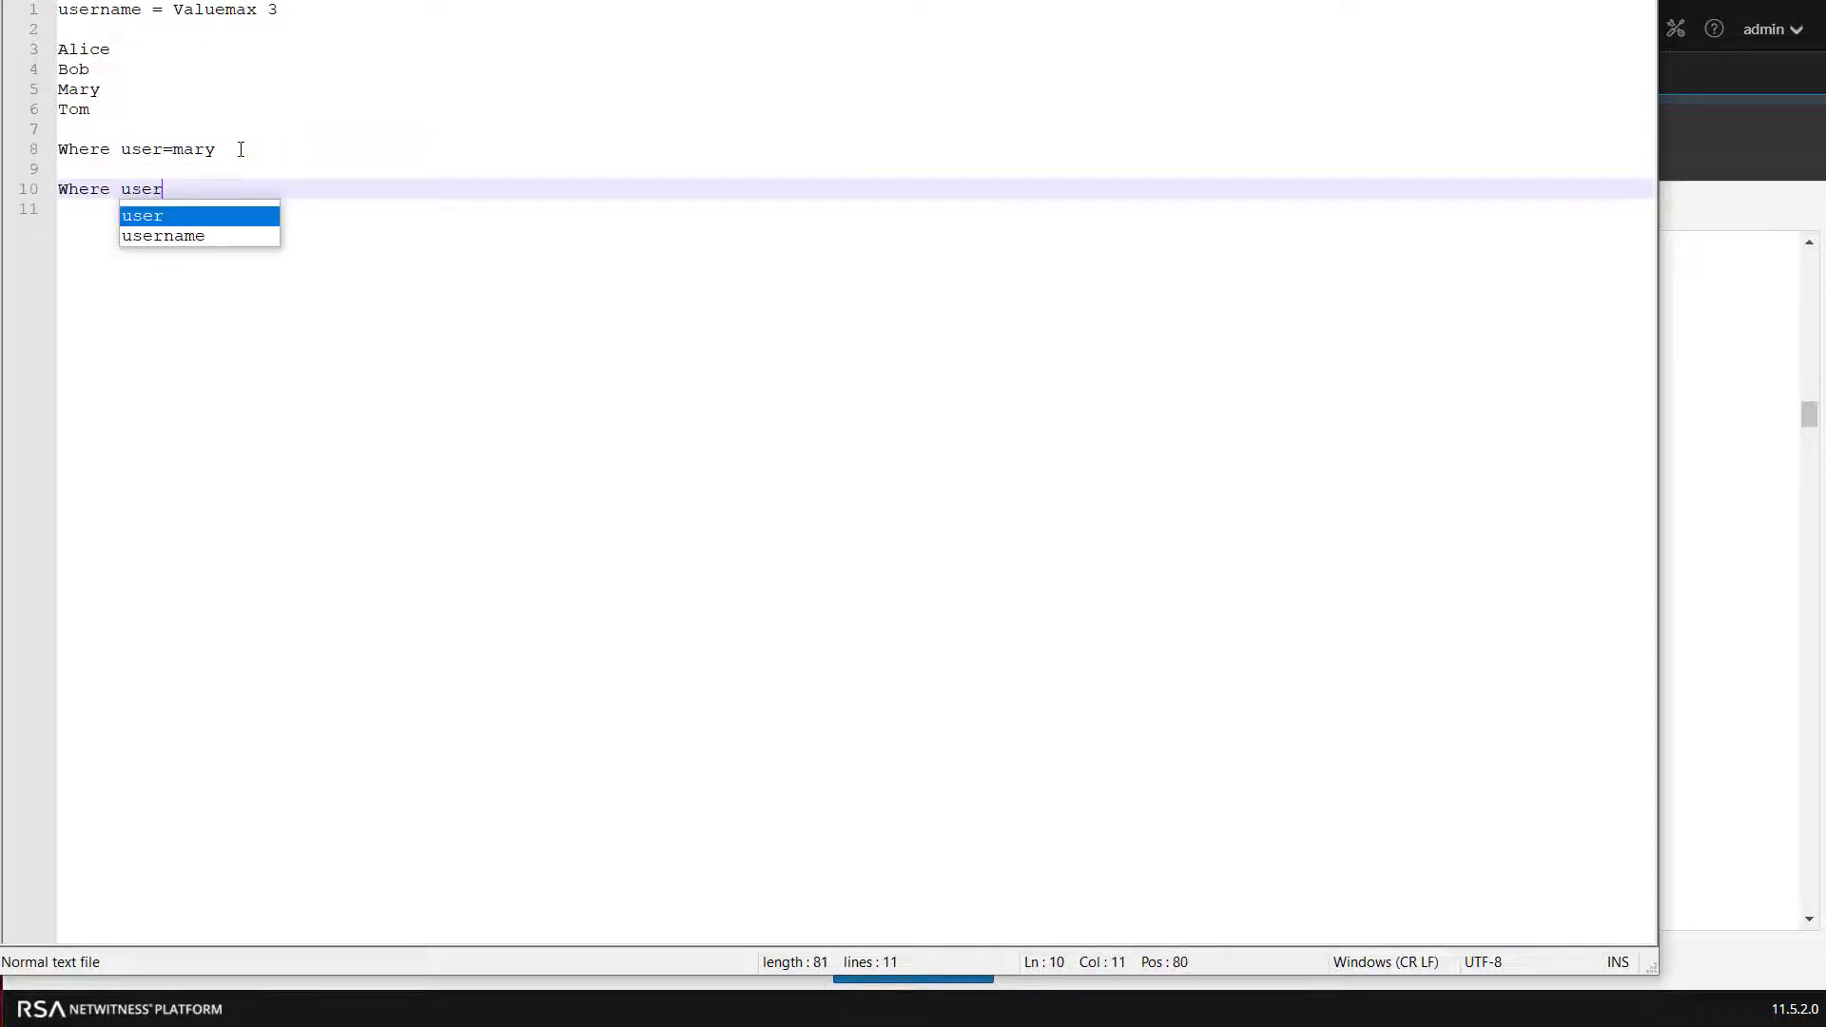
type("=Tom")
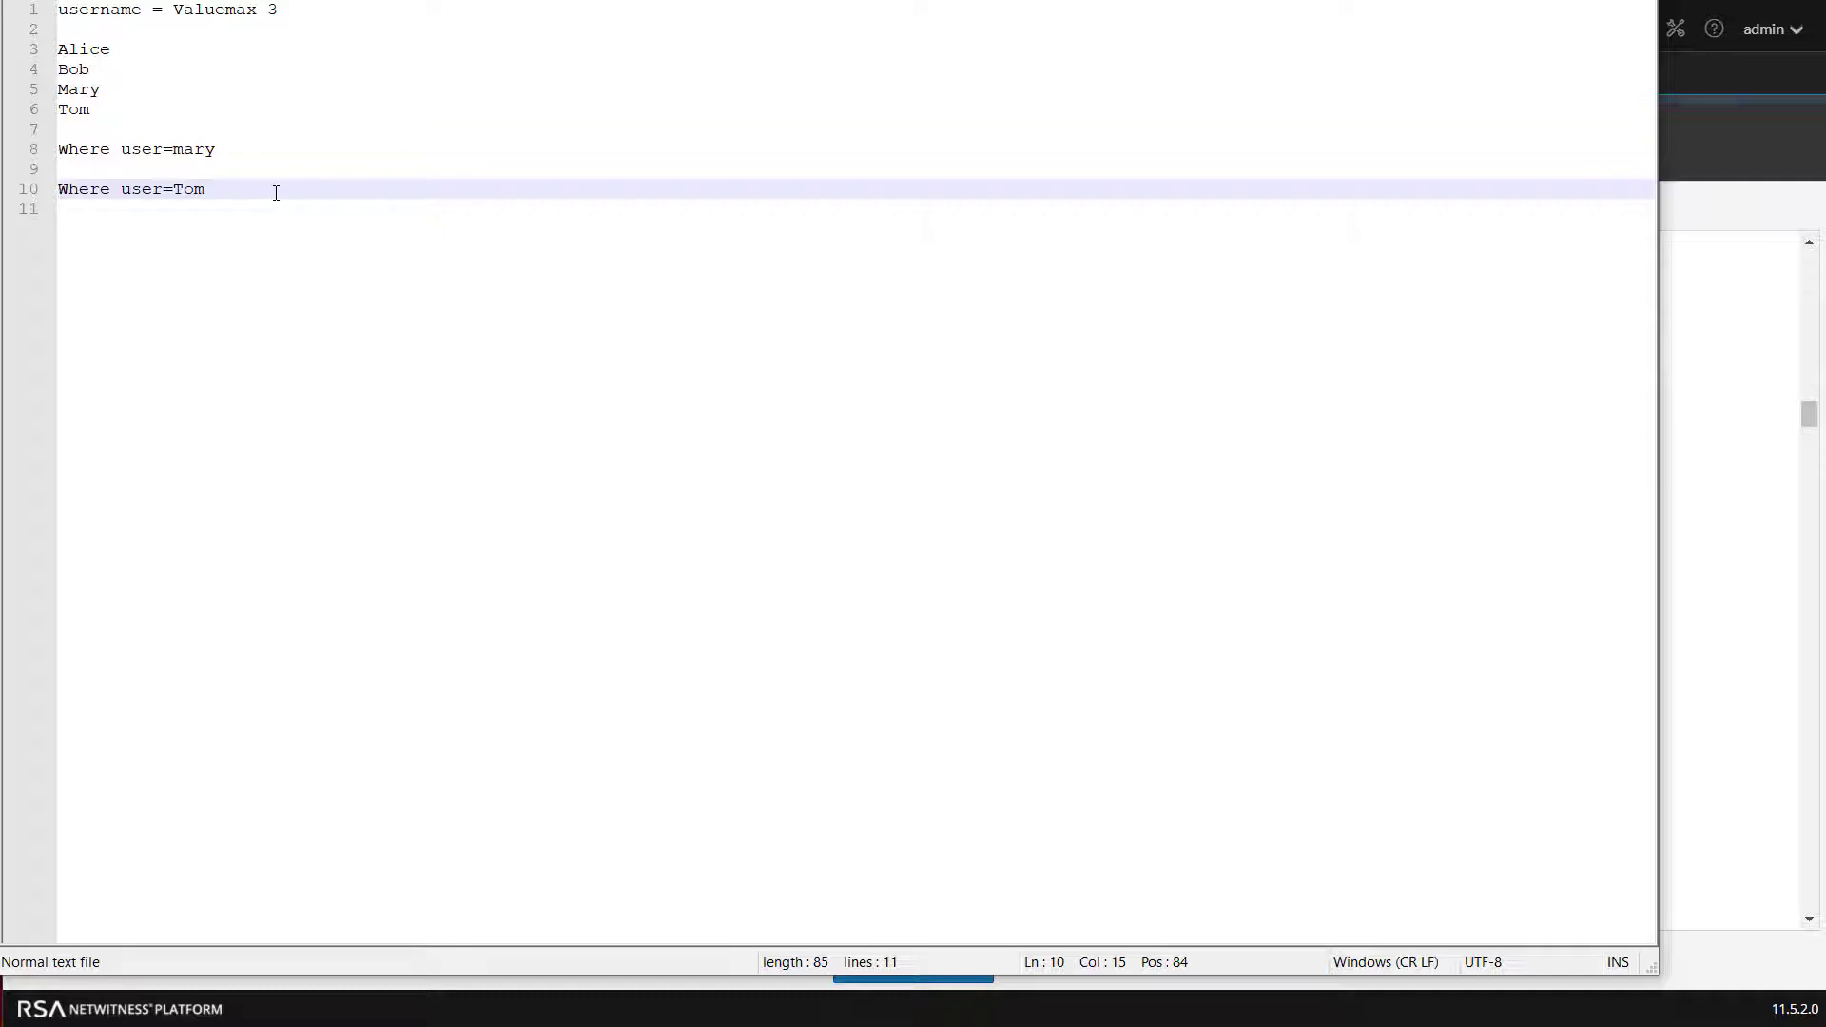
Change the Valuemax in the username line to 10.
left_click_drag(278, 9, 268, 10)
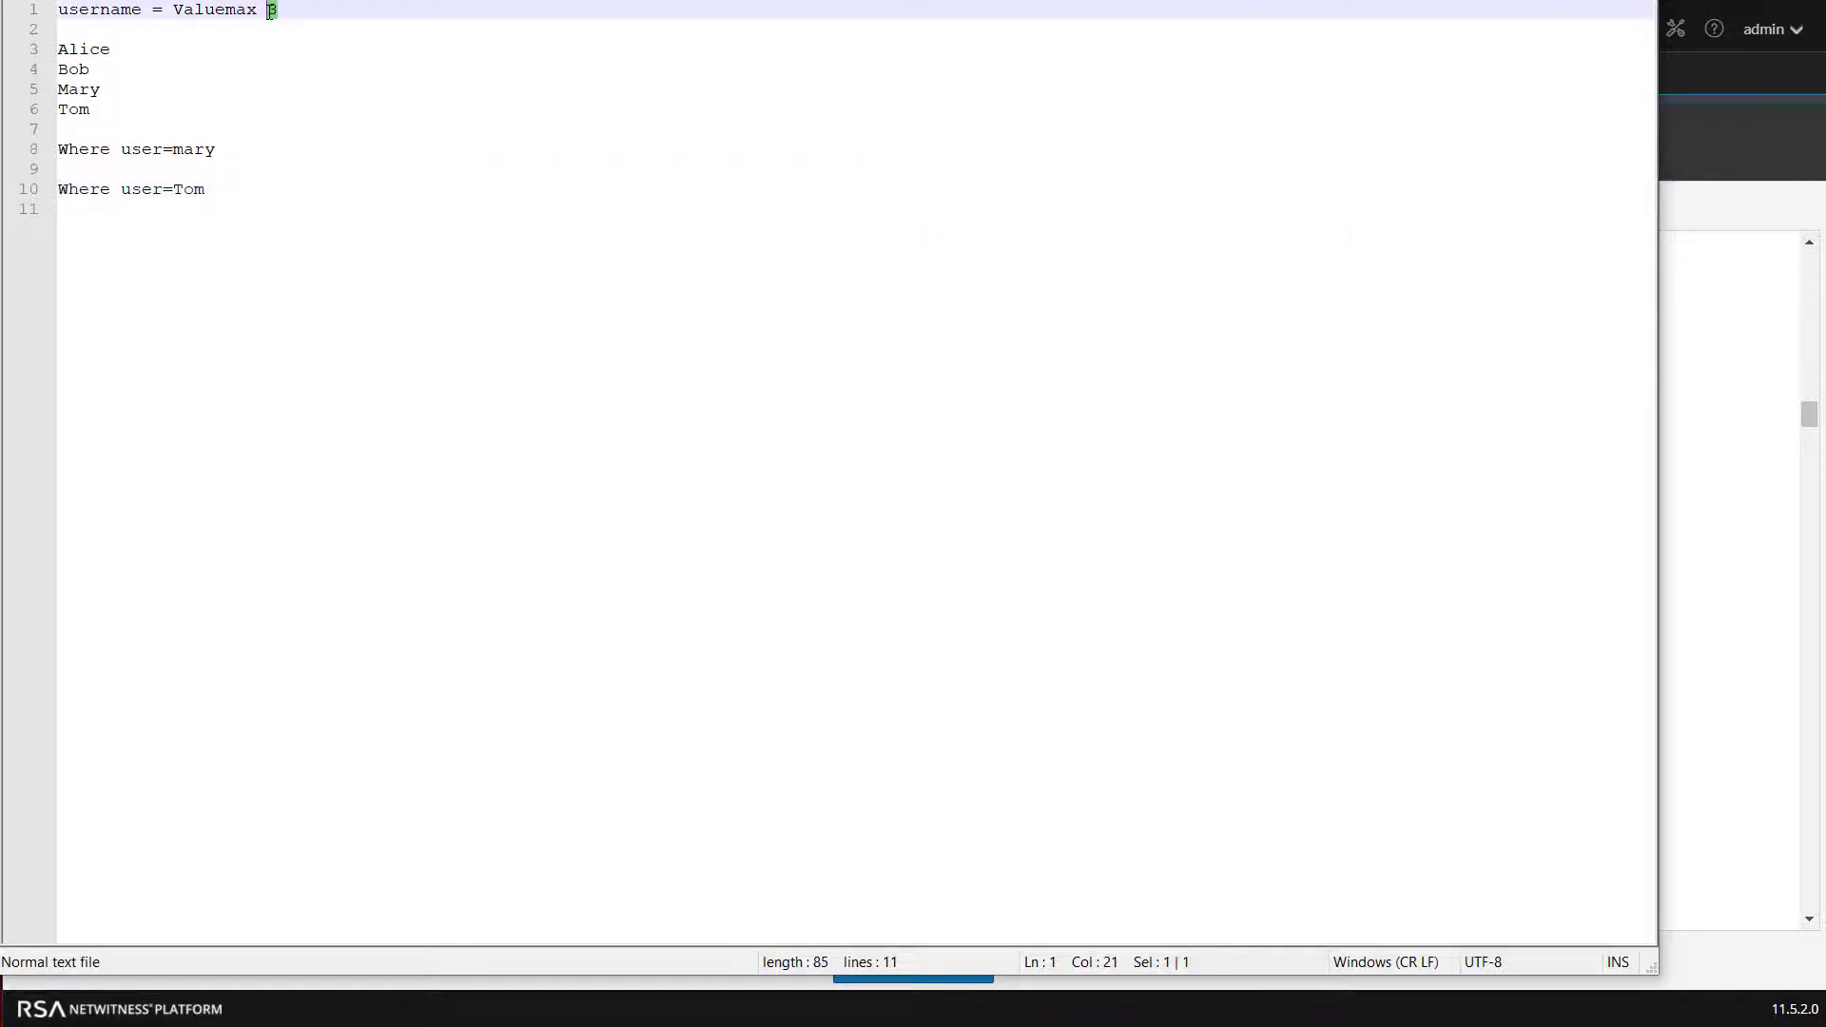
type("10")
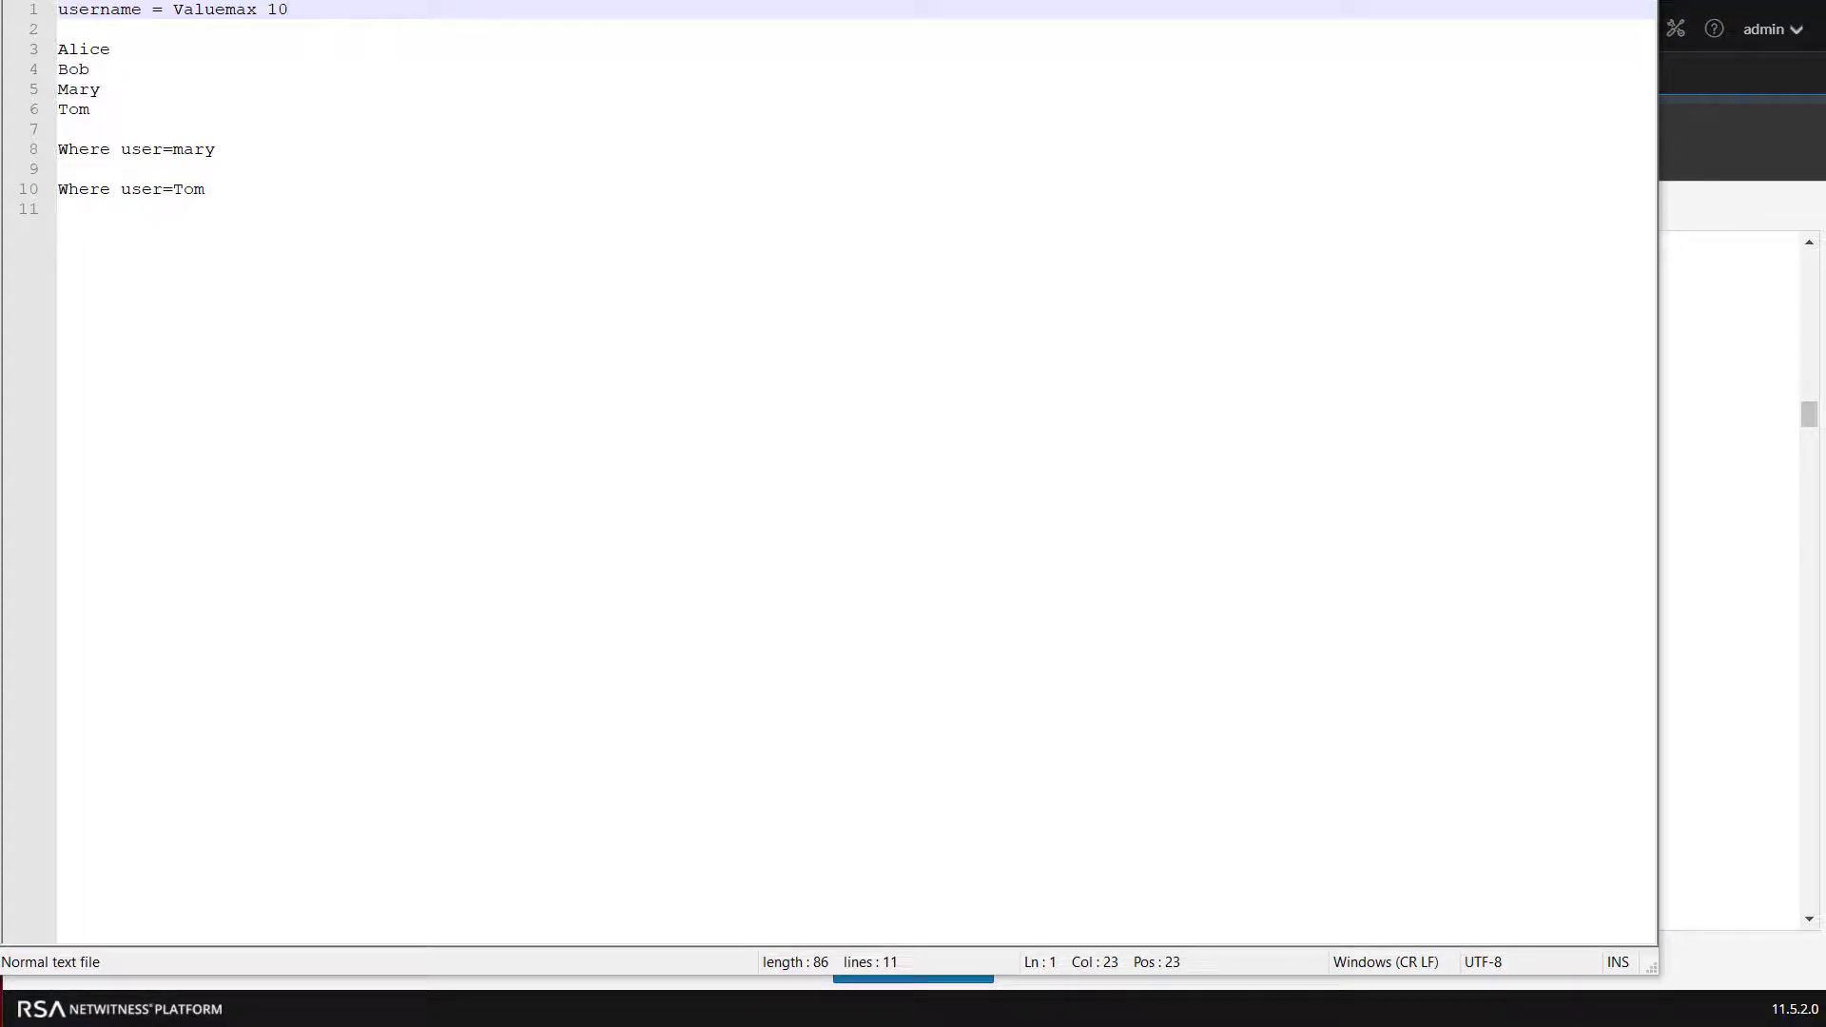
Switch to the index usage report and examine the filename key's values, ValueMax and percent used, plus the current slice statistics below the list.
left_click(52, 1)
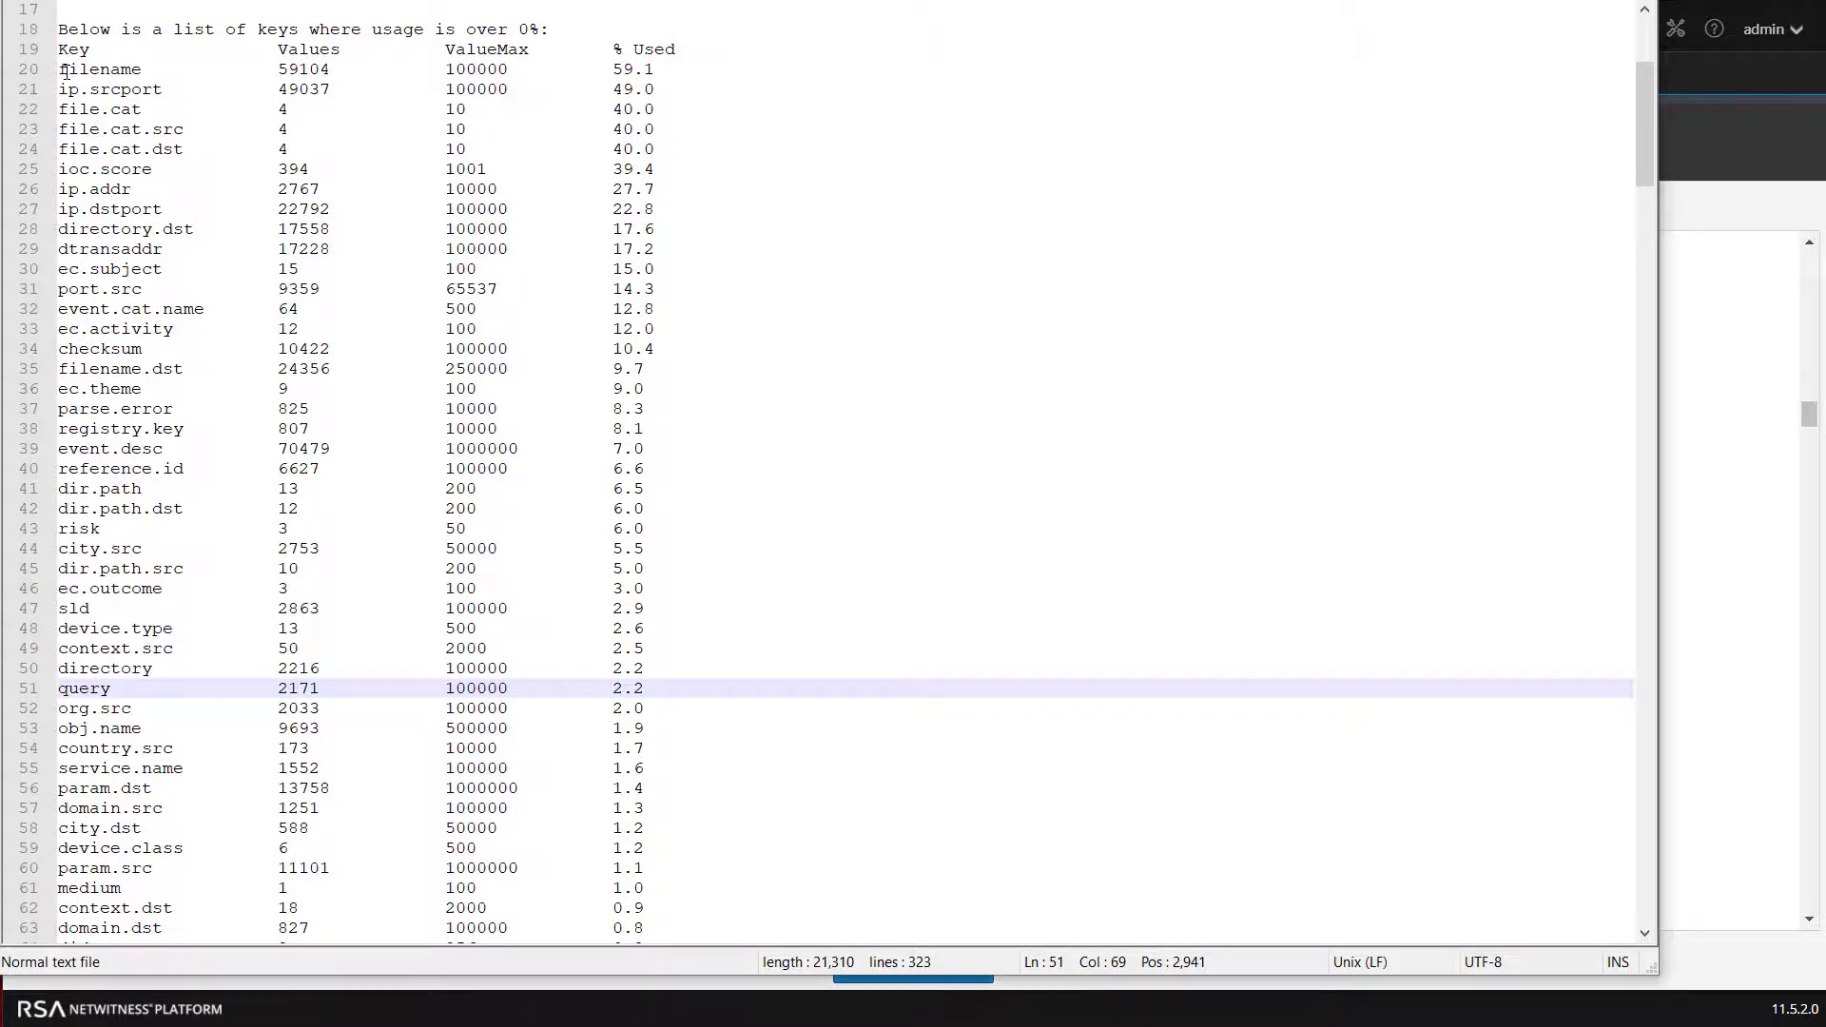
left_click_drag(68, 70, 153, 71)
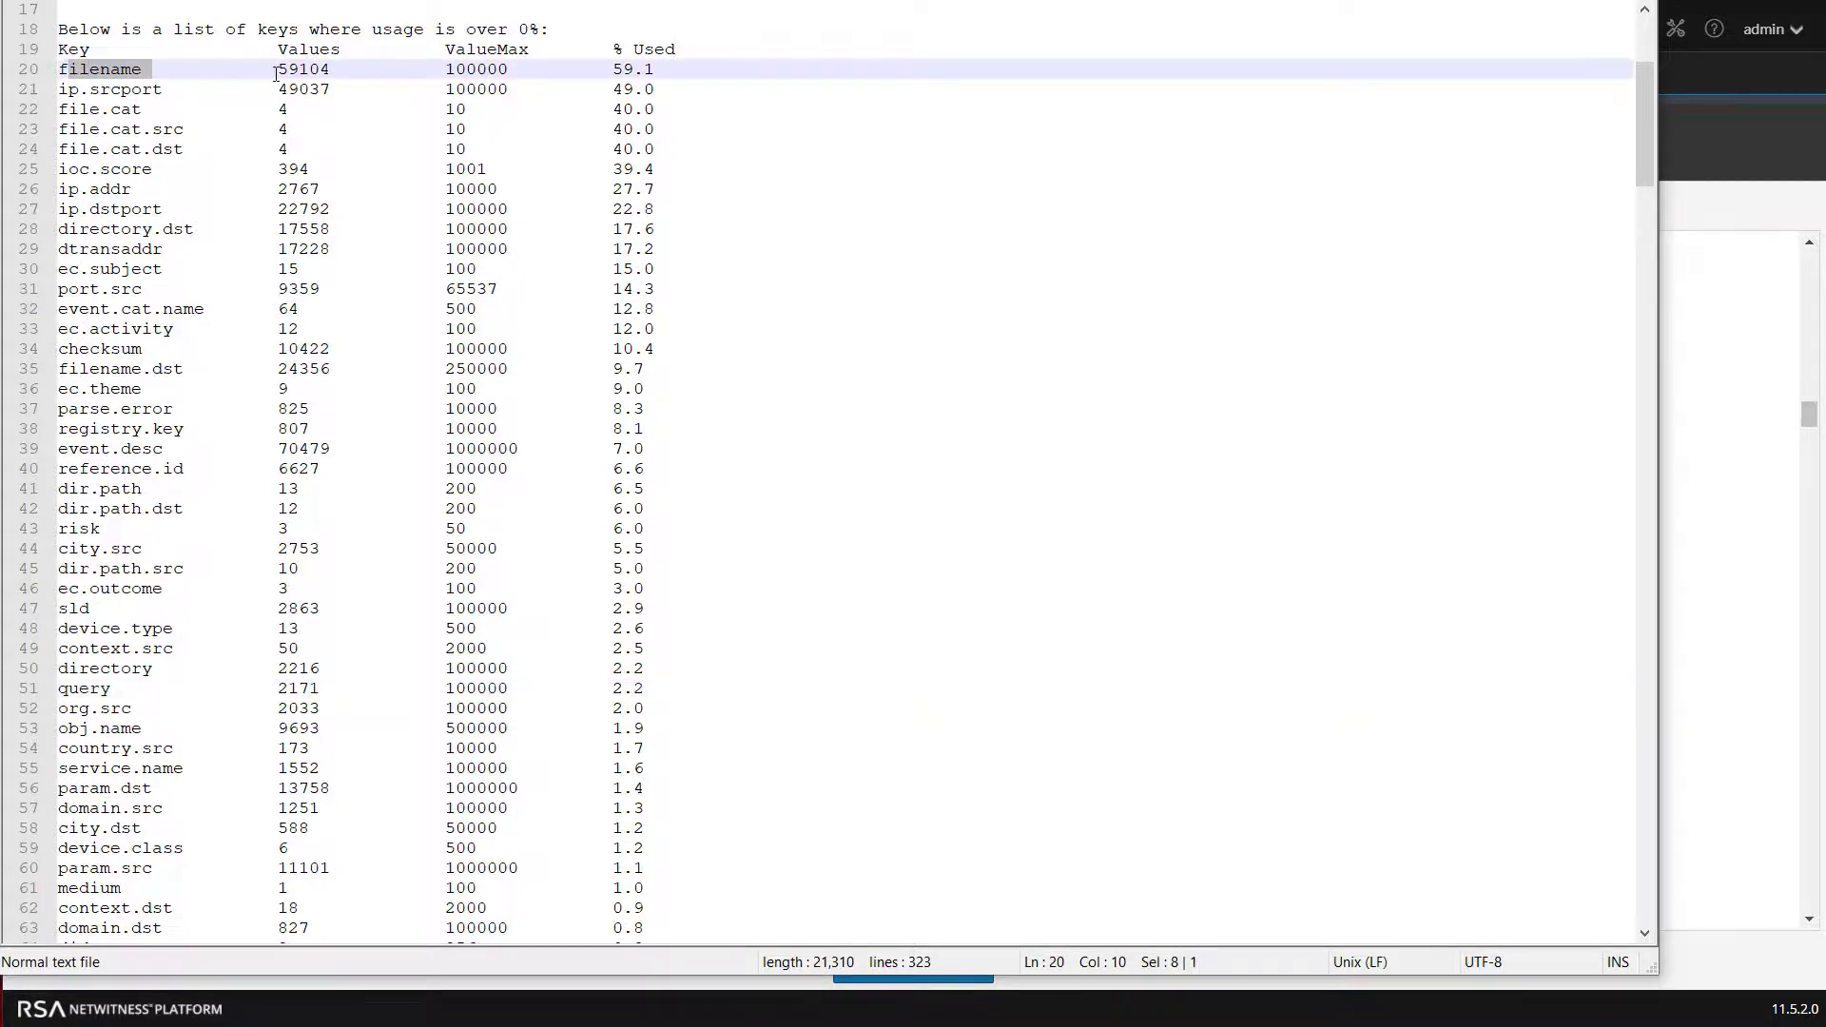
left_click_drag(278, 71, 333, 71)
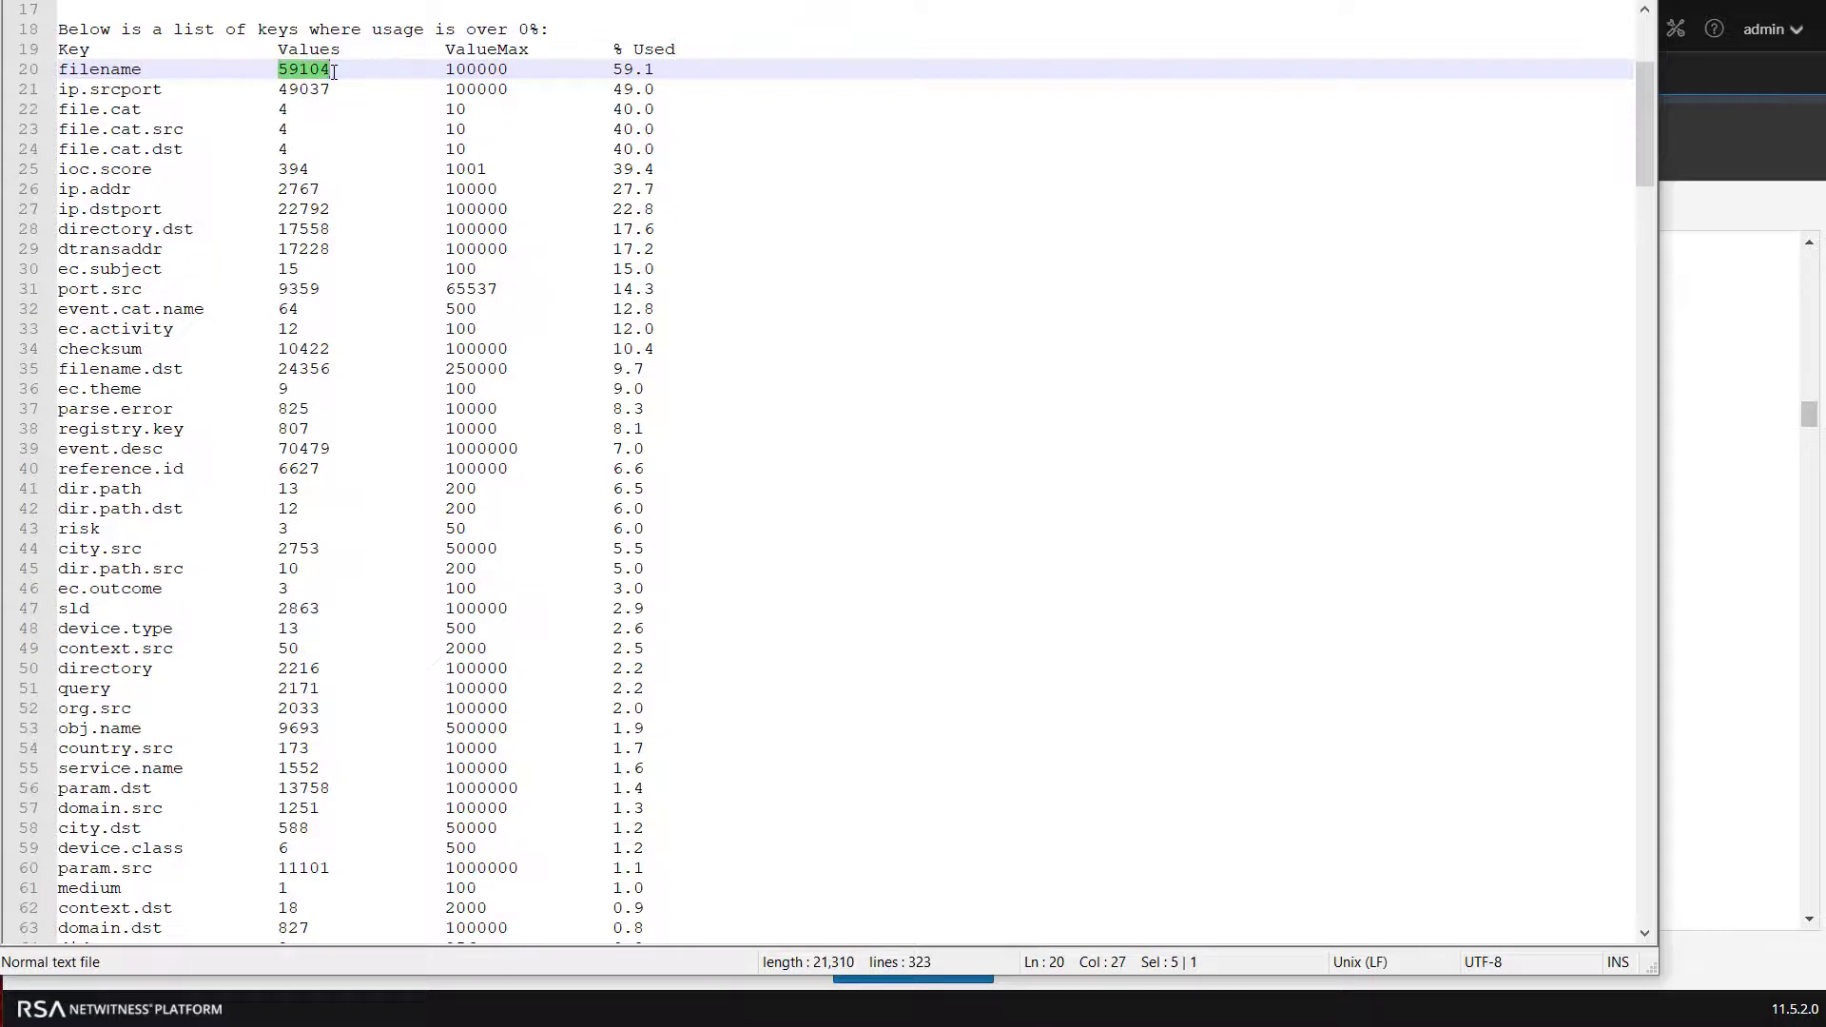
left_click_drag(436, 70, 664, 72)
scroll(849, 468, "down", 20)
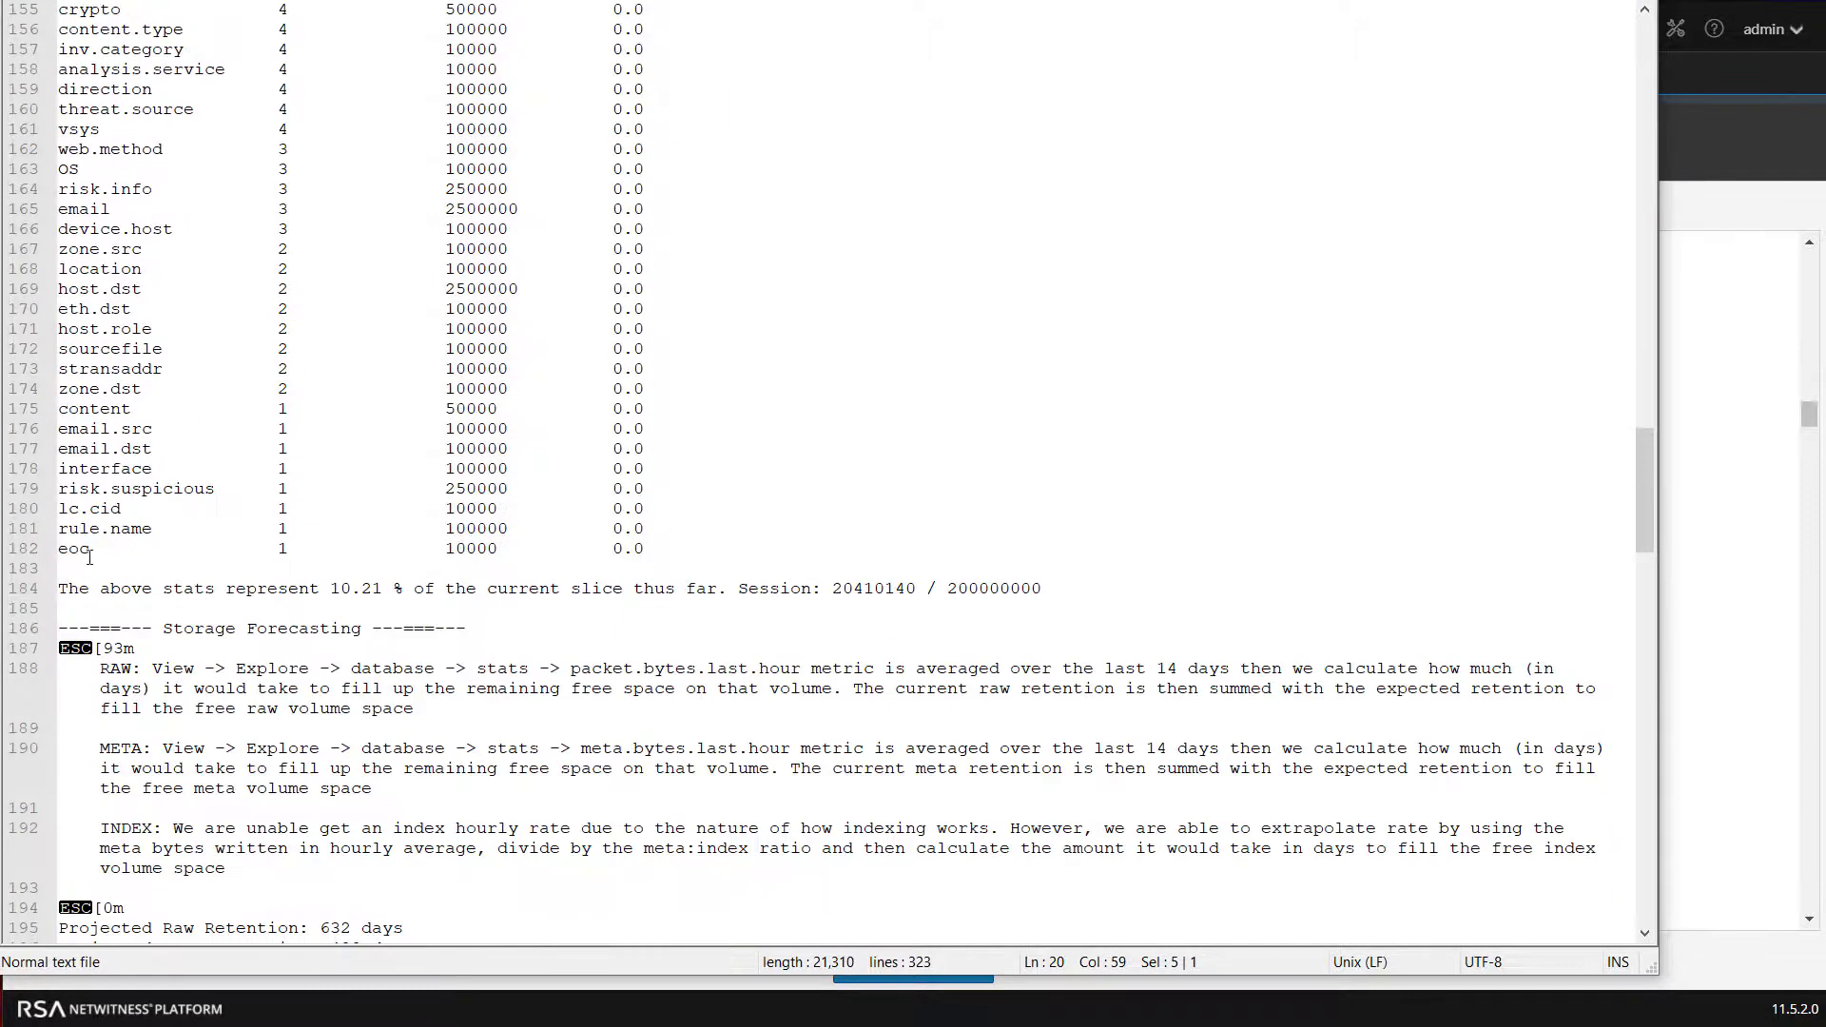
left_click(49, 587)
scroll(663, 400, "up", 20)
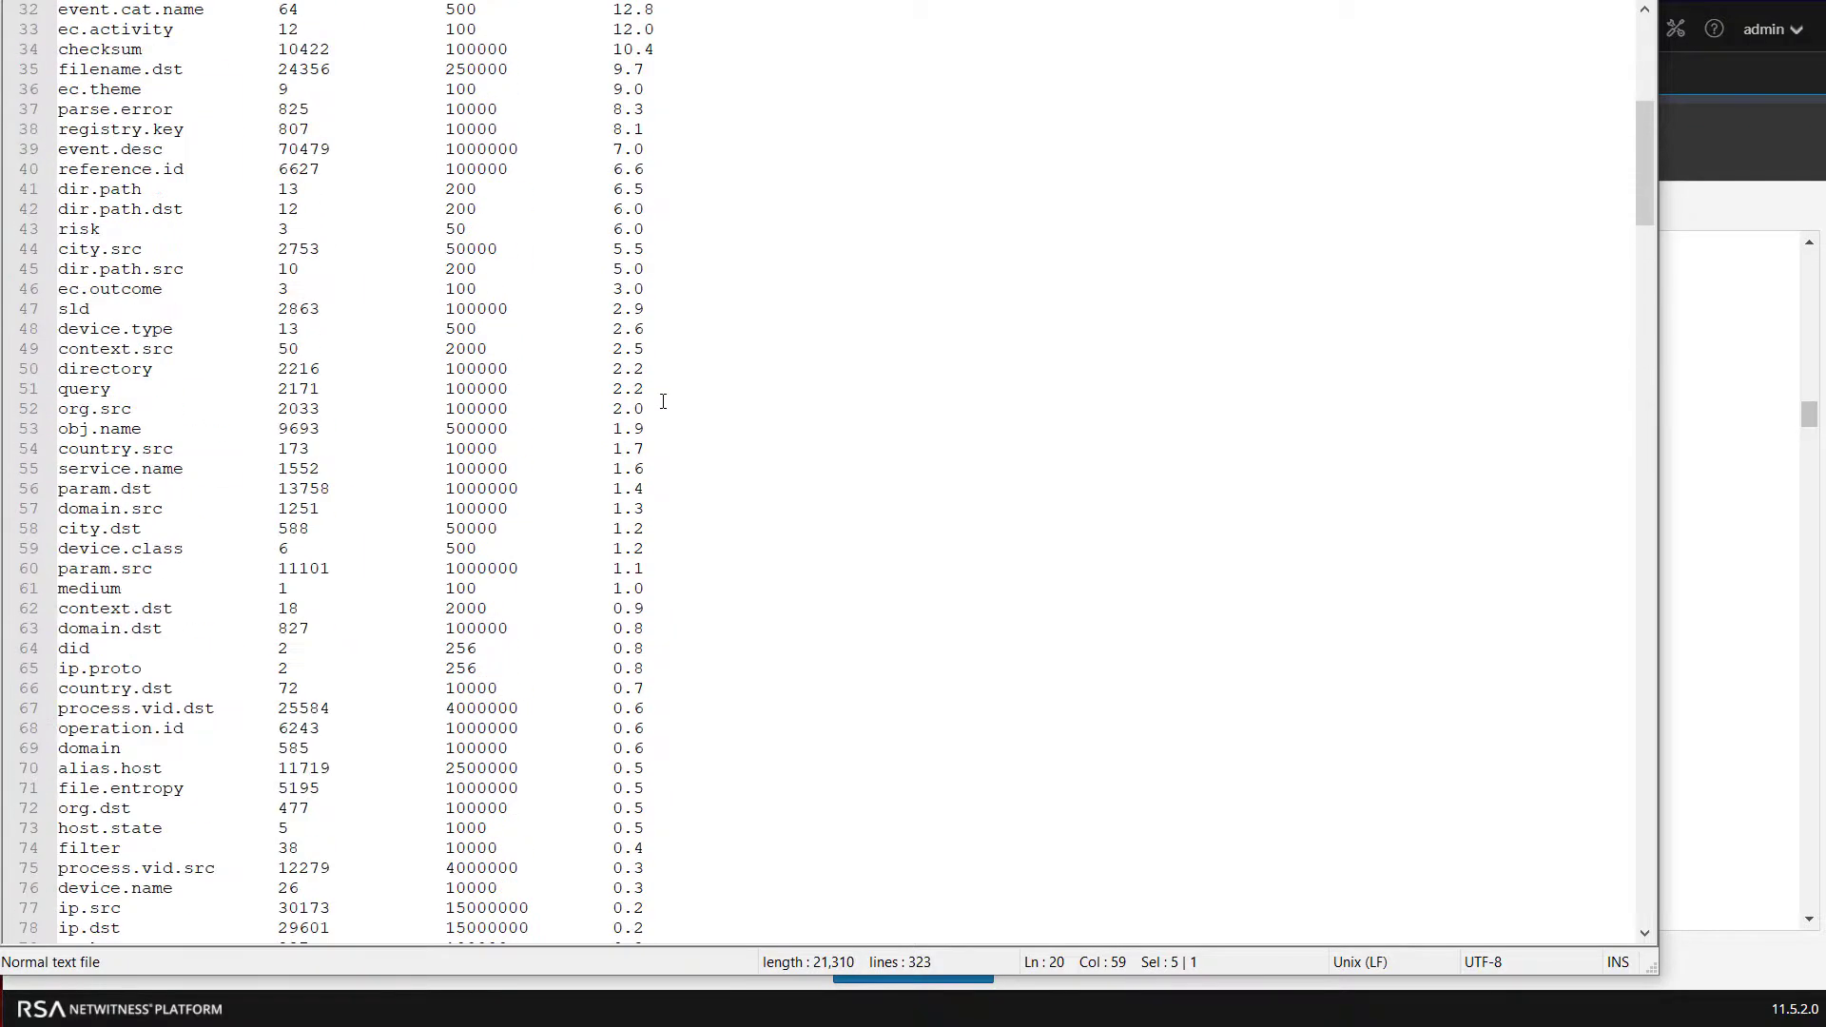
scroll(663, 400, "up", 8)
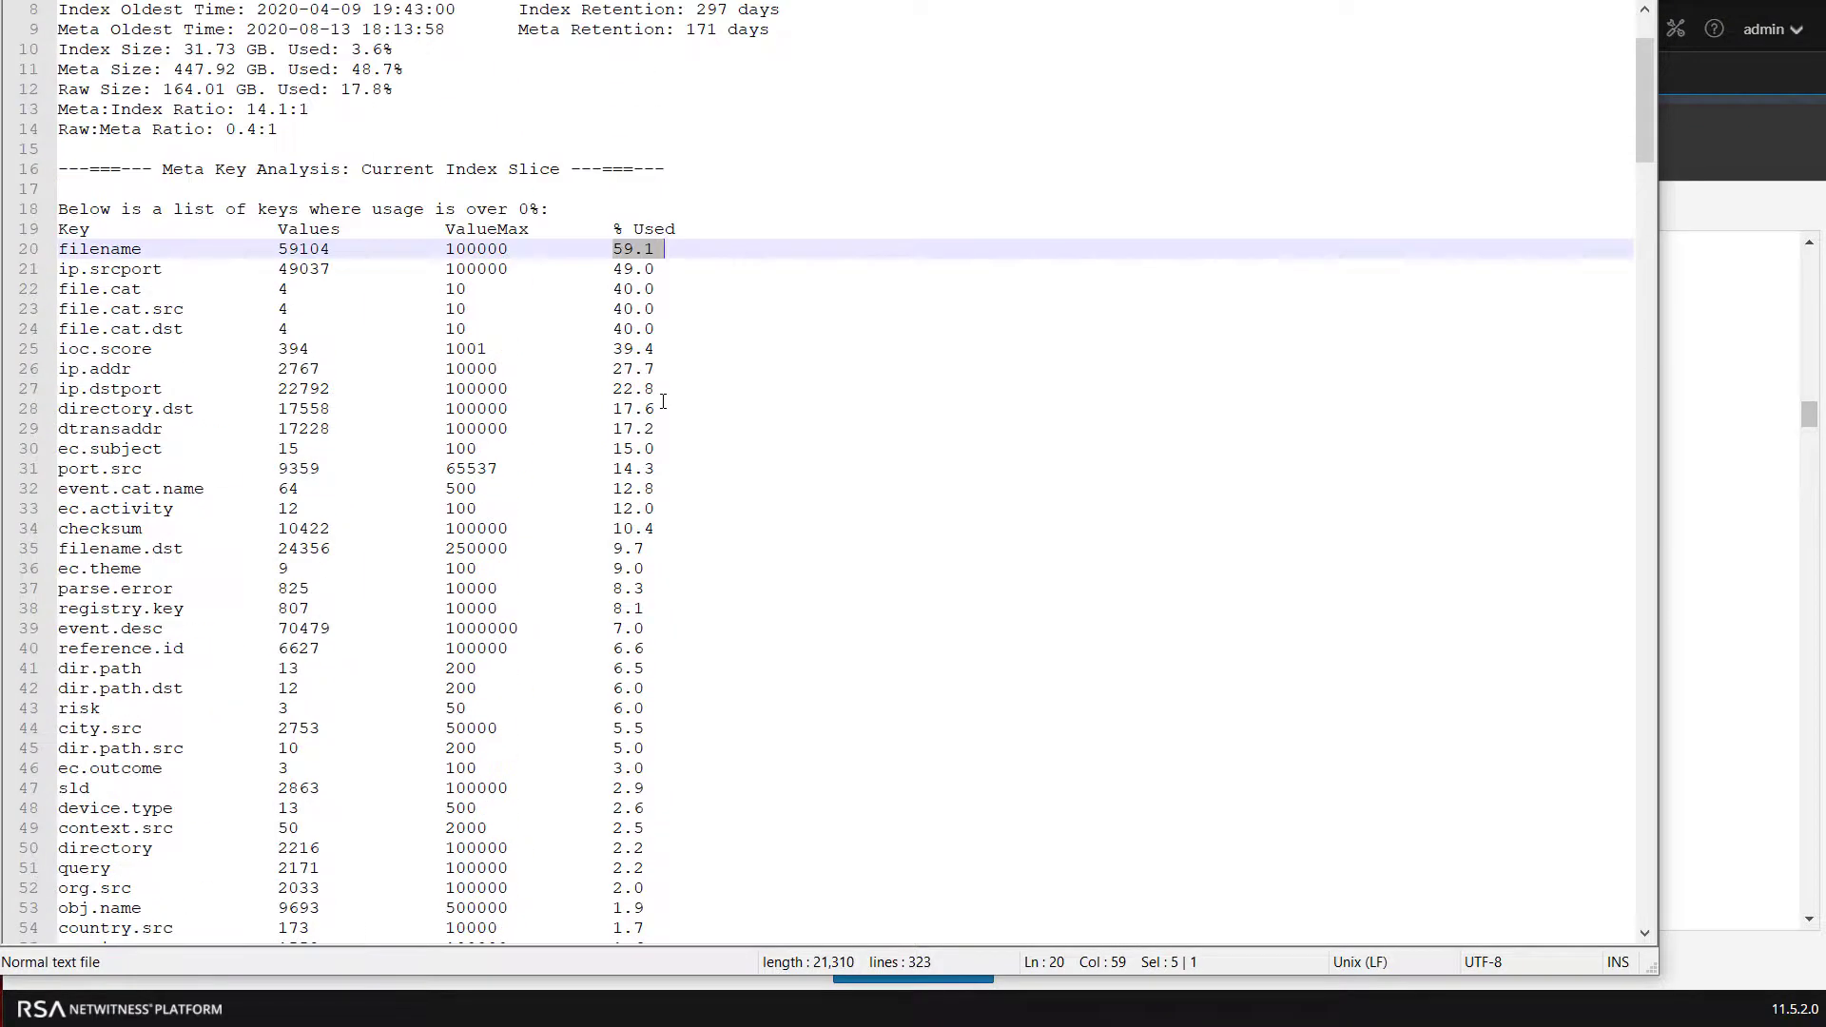
Set the filename key's ValueMax in the report to 10000000.
left_click(512, 248)
type("00")
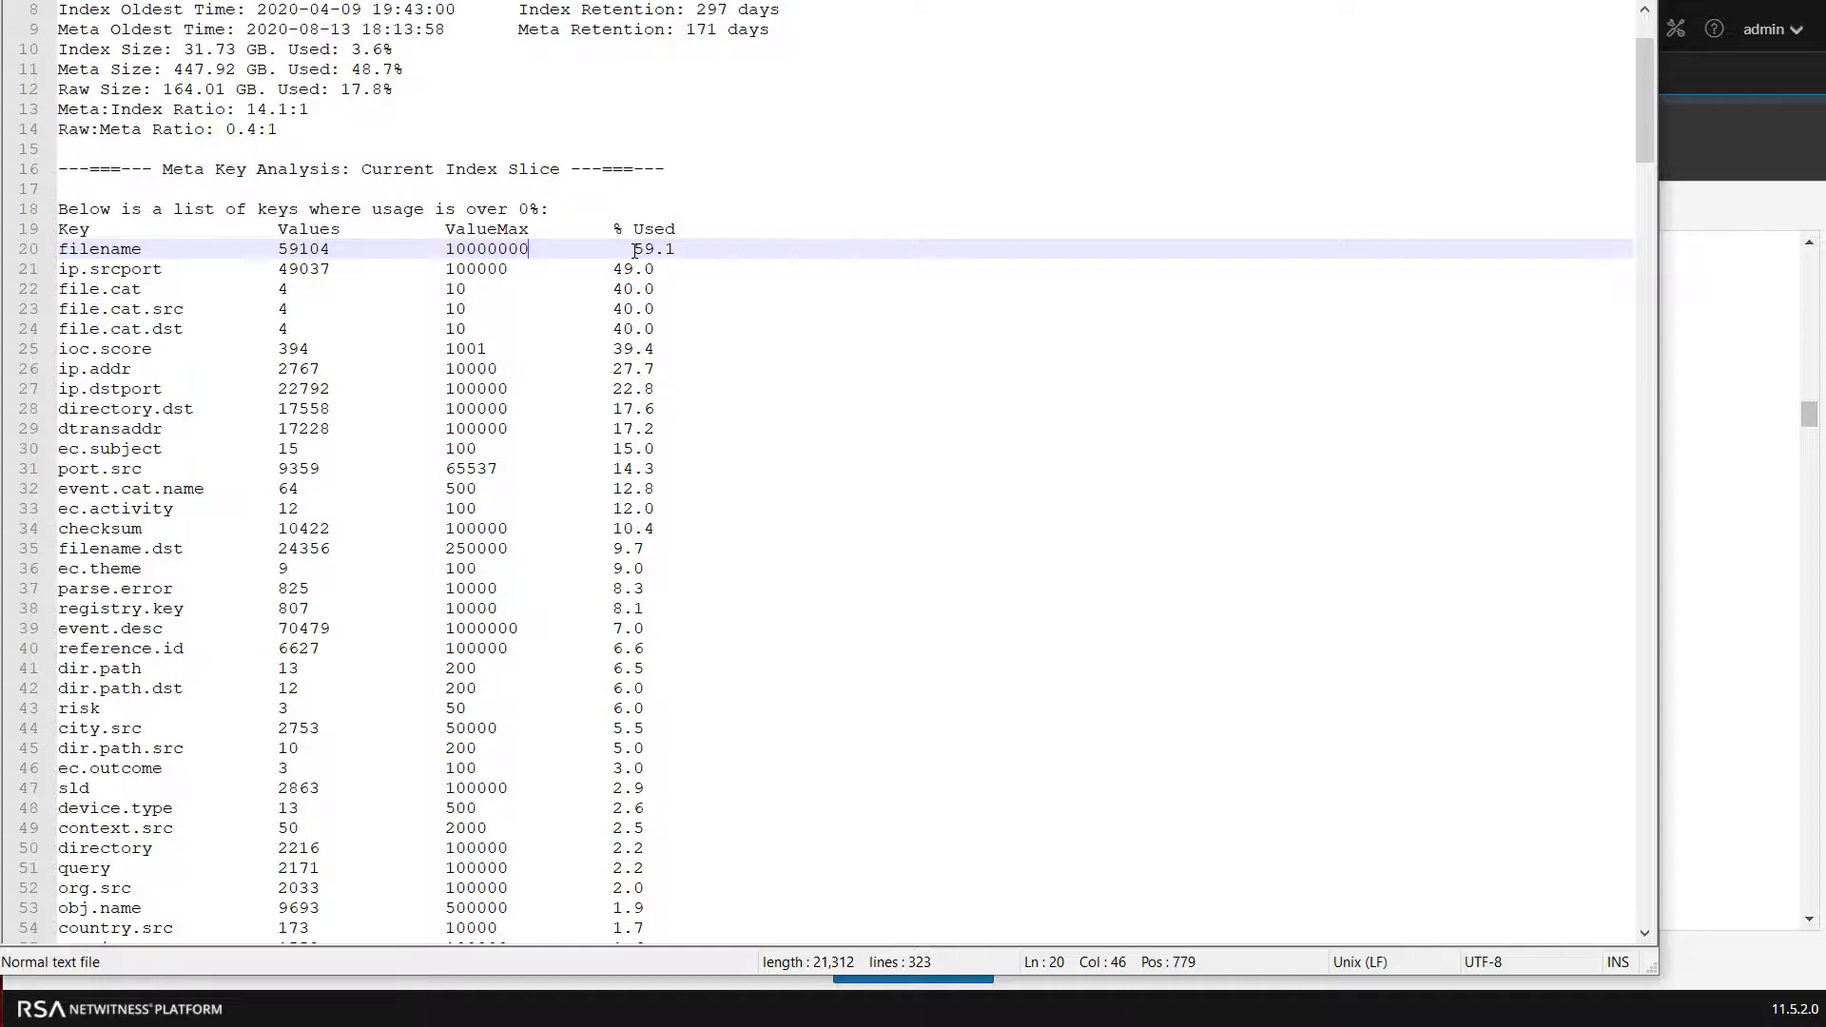
Examine the domain key's row in the report, comparing its number of values with its ValueMax.
scroll(321, 369, "down", 2)
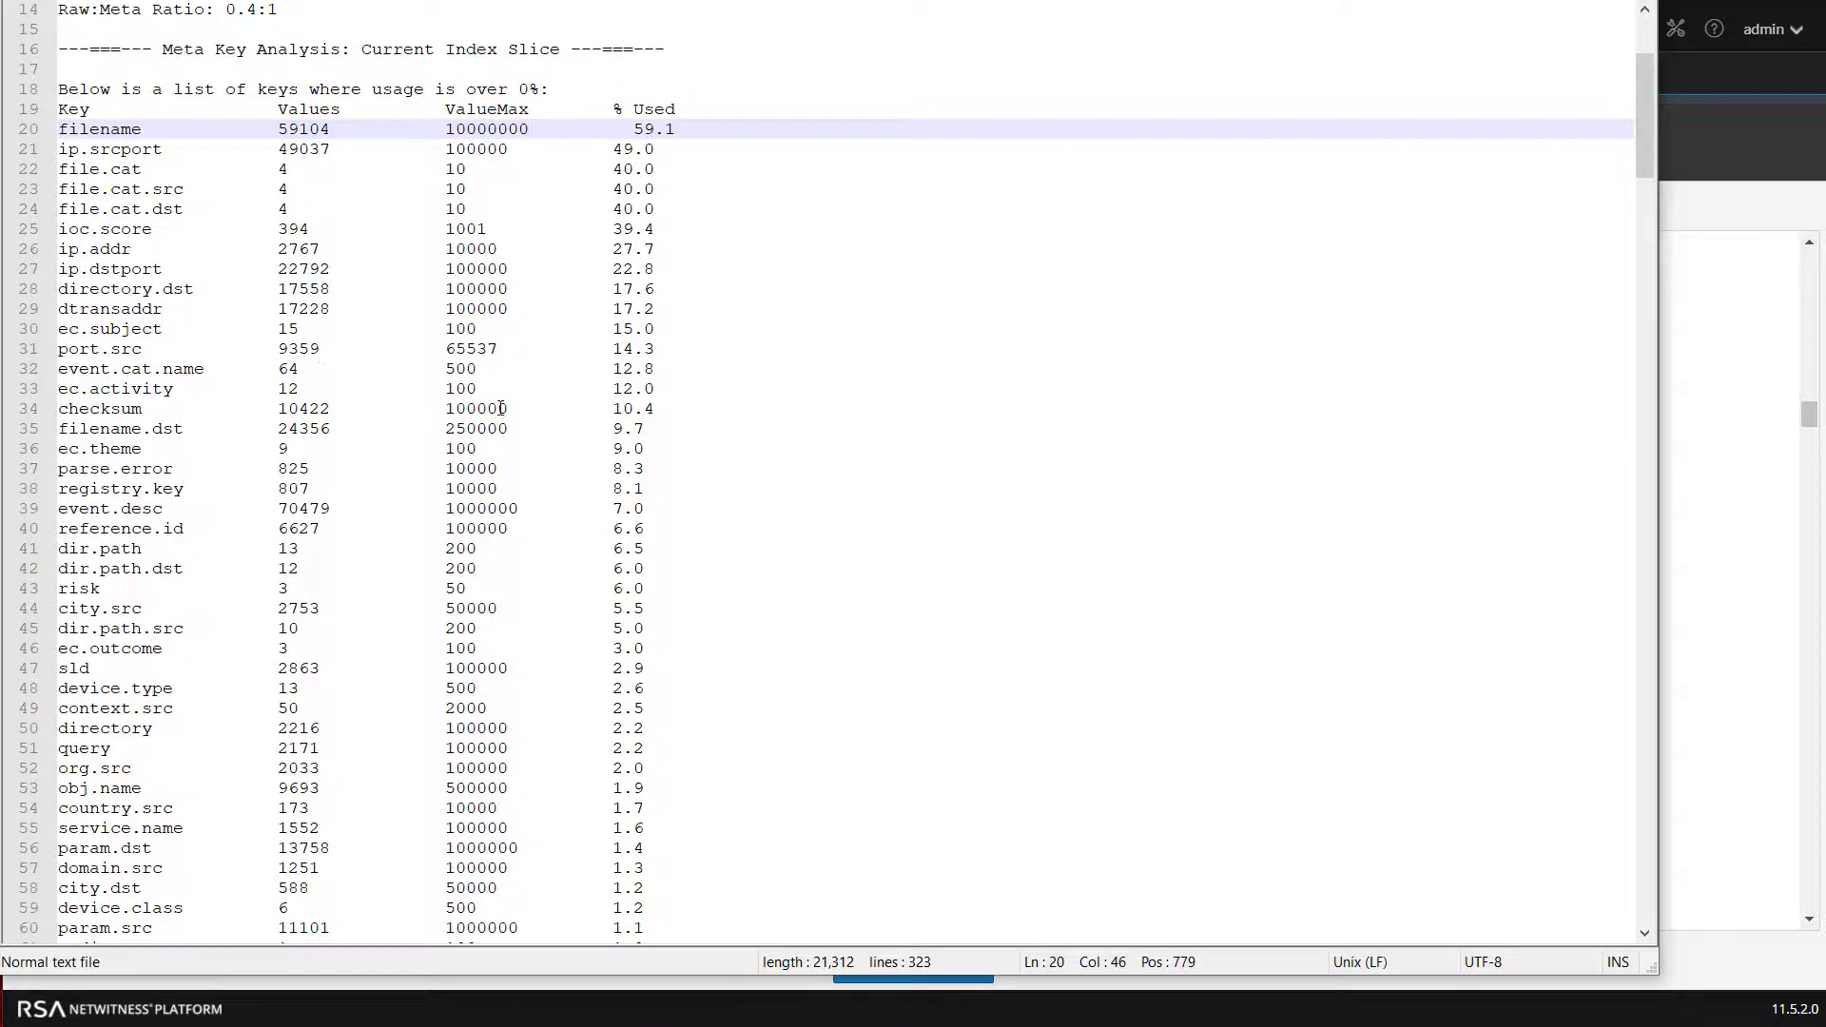
scroll(501, 409, "down", 5)
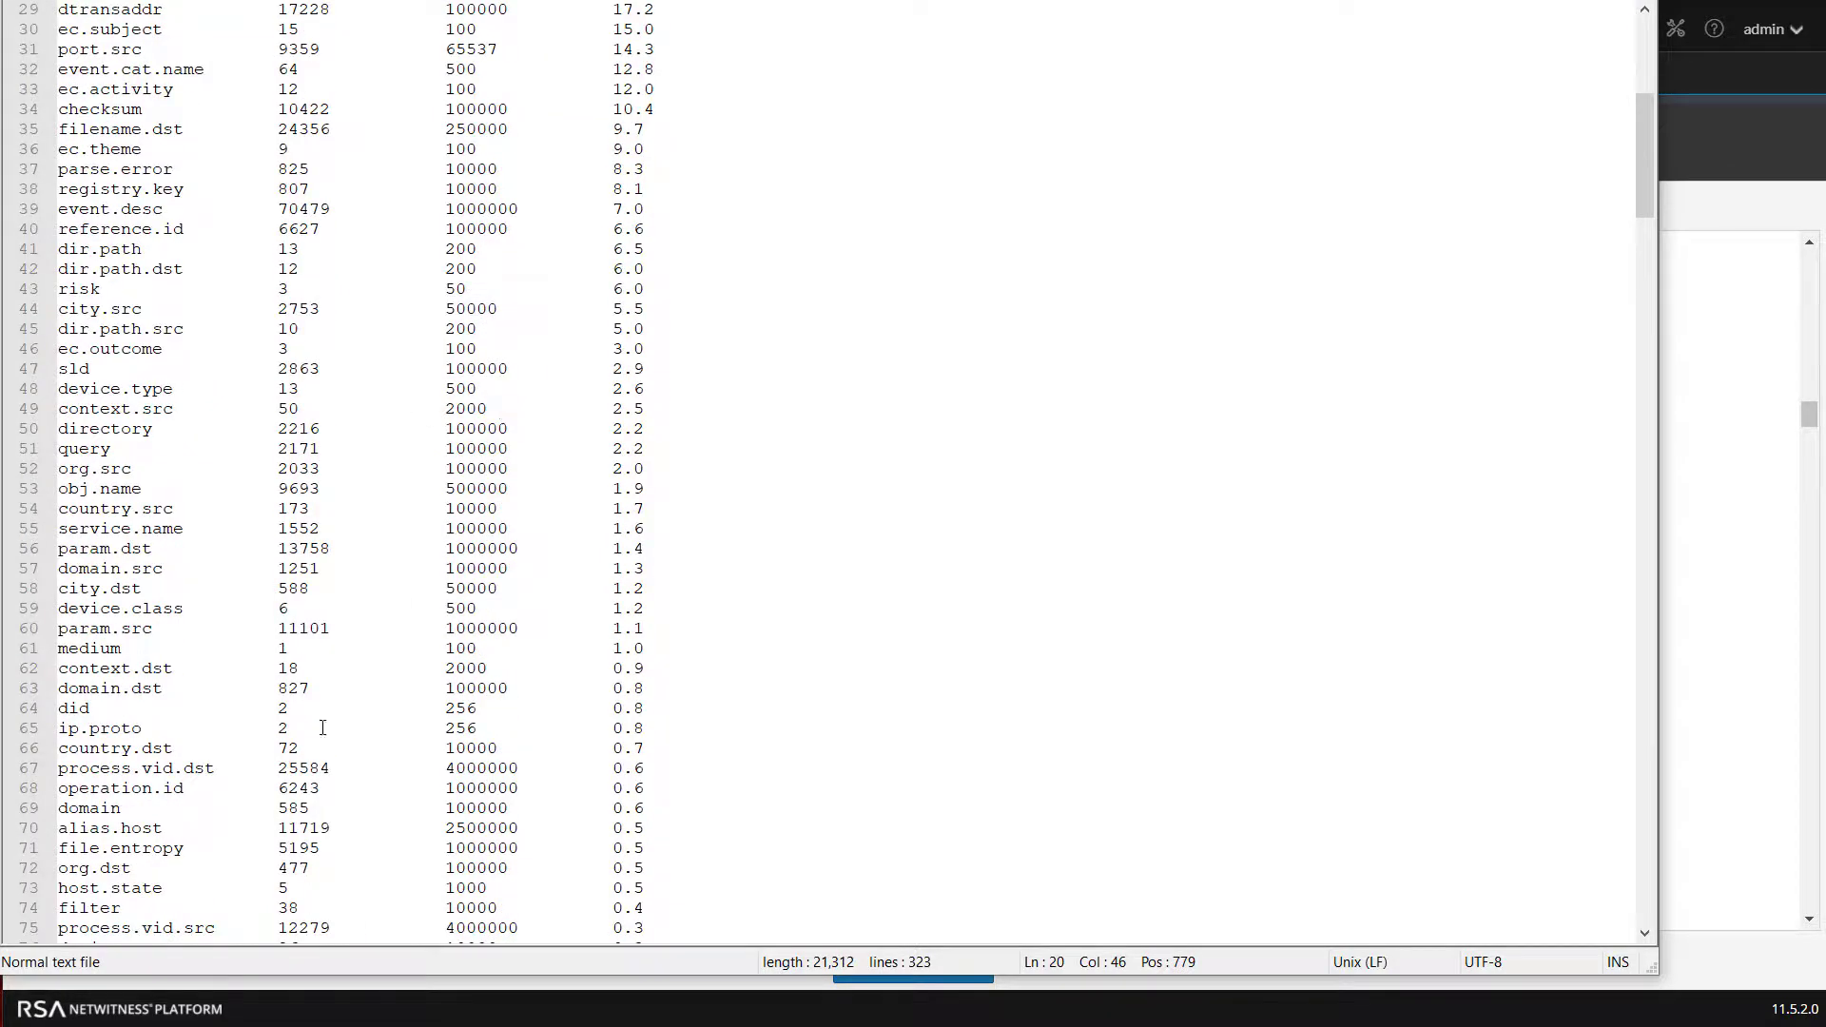
double_click(130, 809)
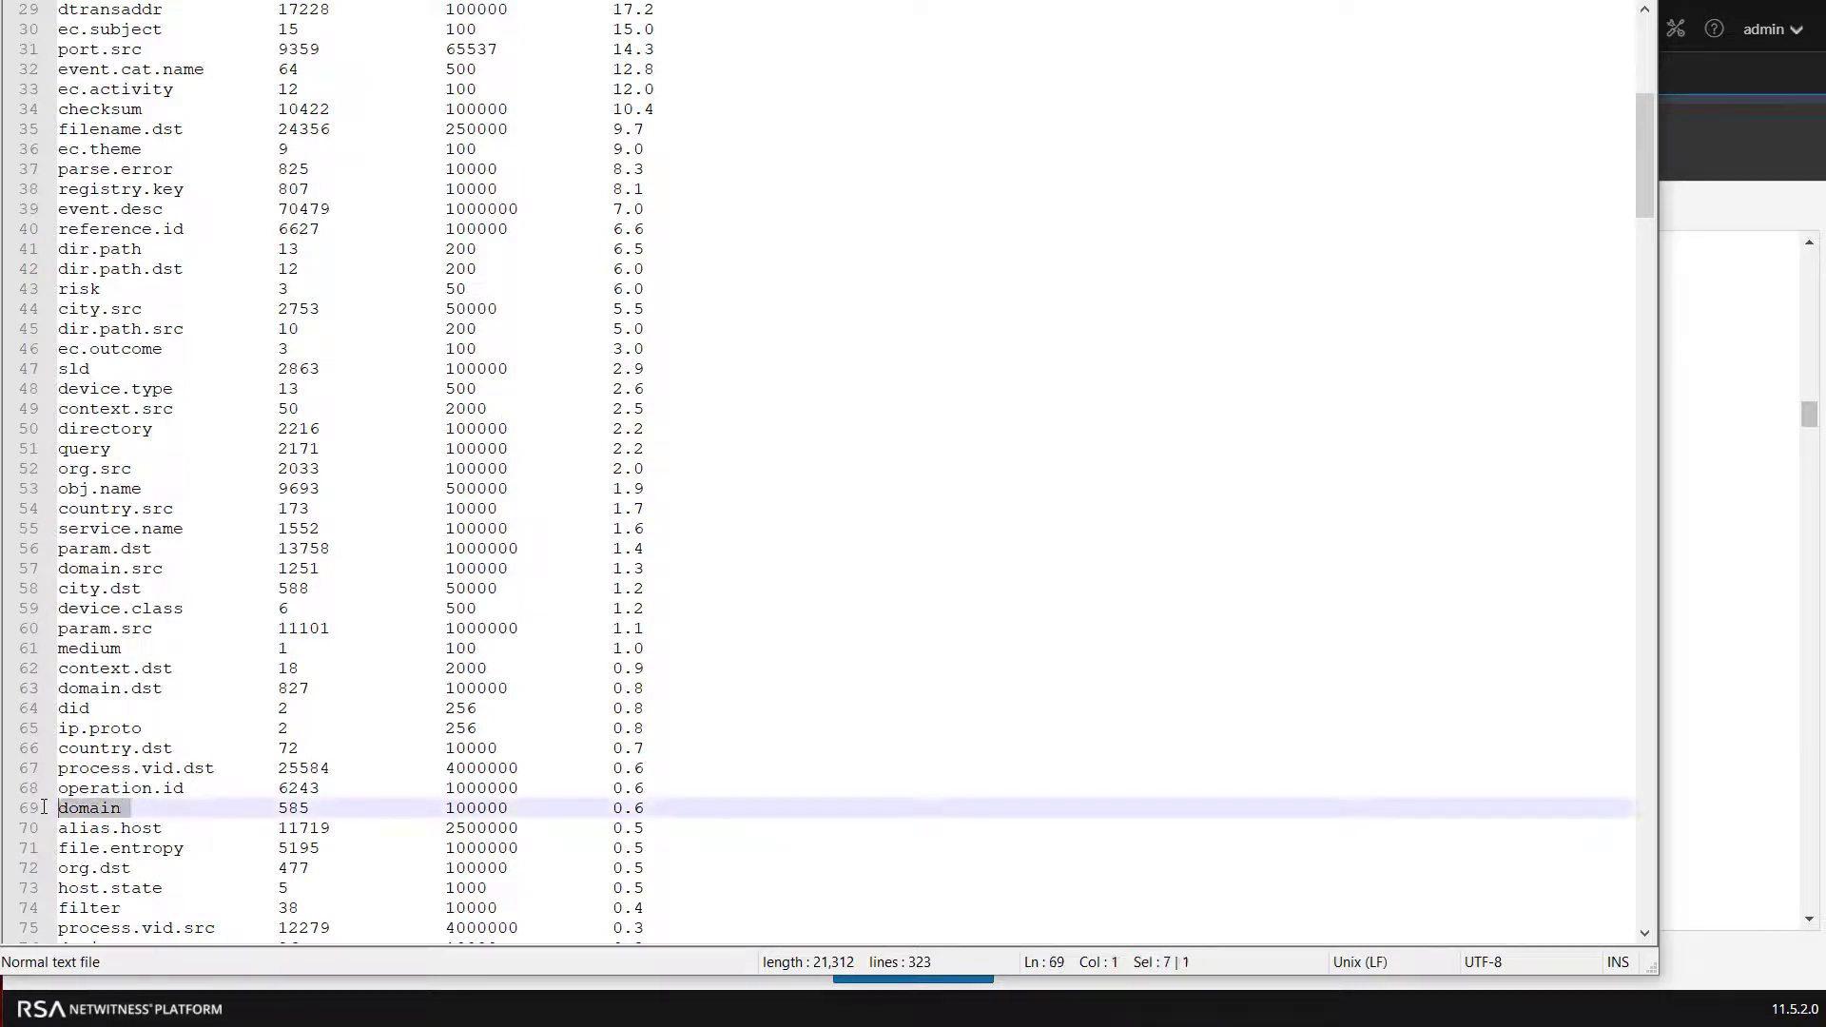
left_click(276, 806)
left_click_drag(277, 806, 311, 806)
left_click_drag(446, 806, 539, 804)
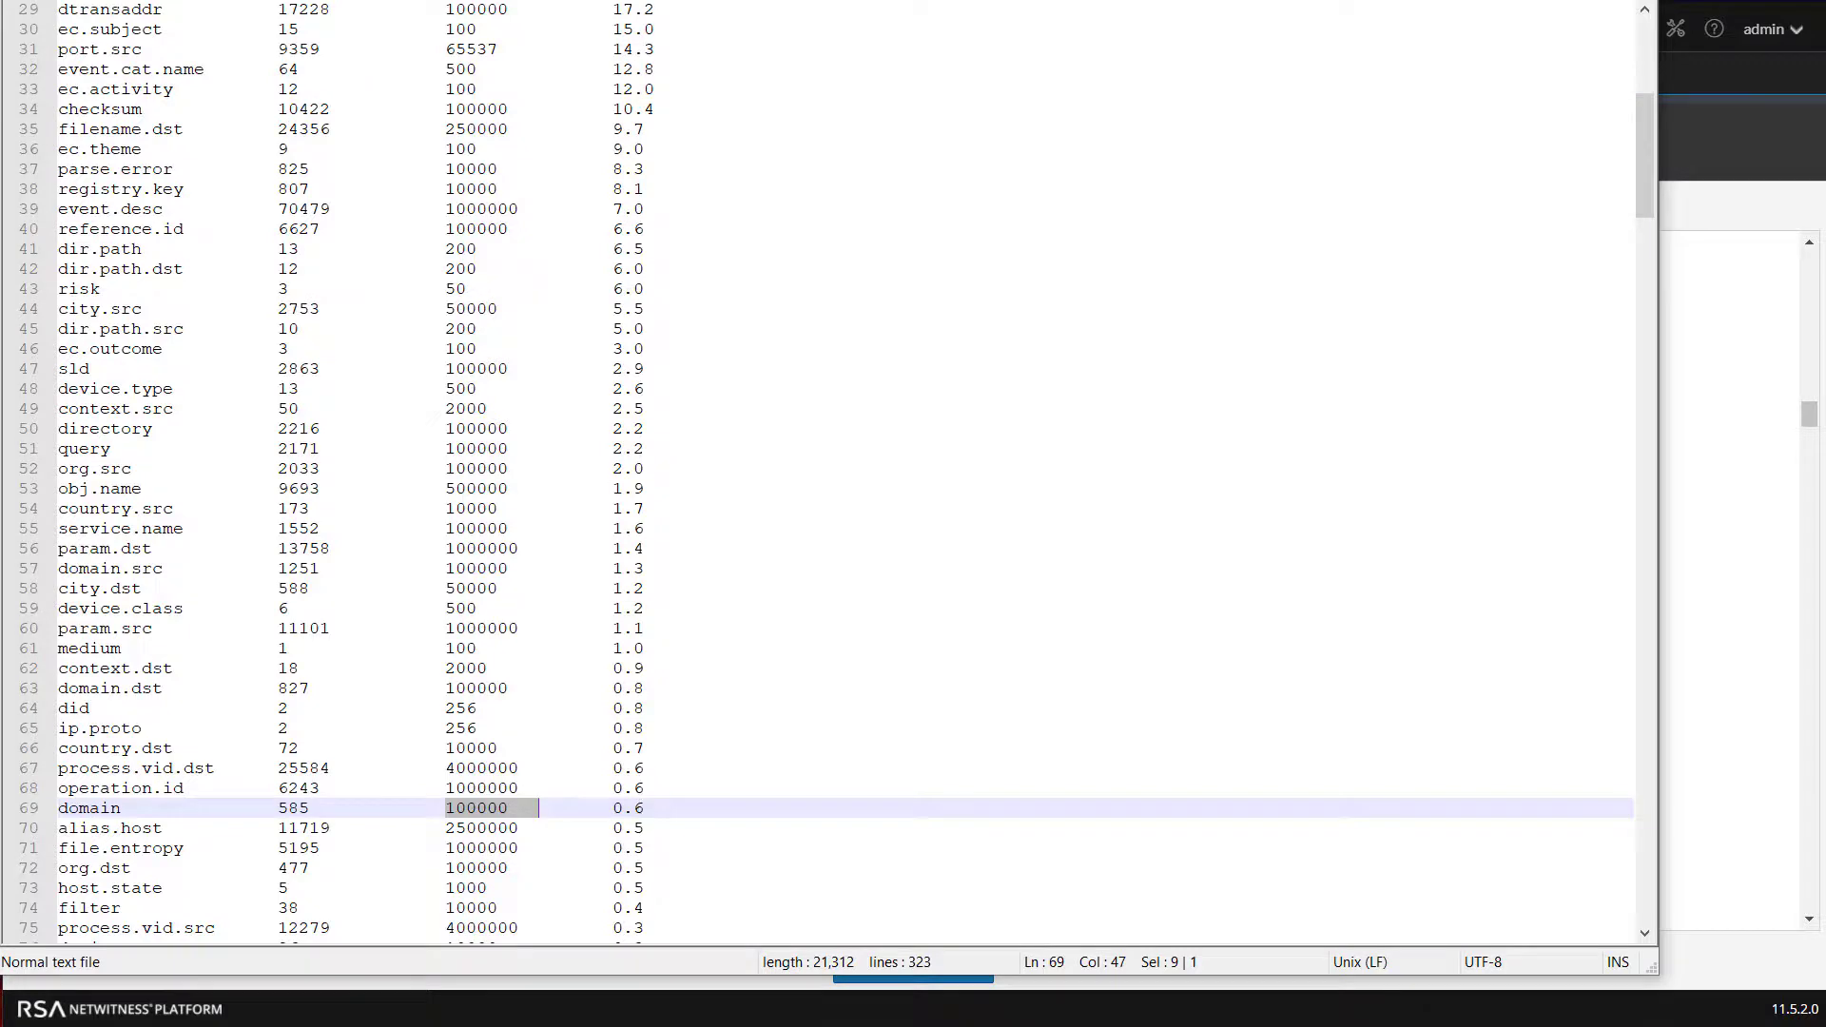
scroll(529, 412, "up", 9)
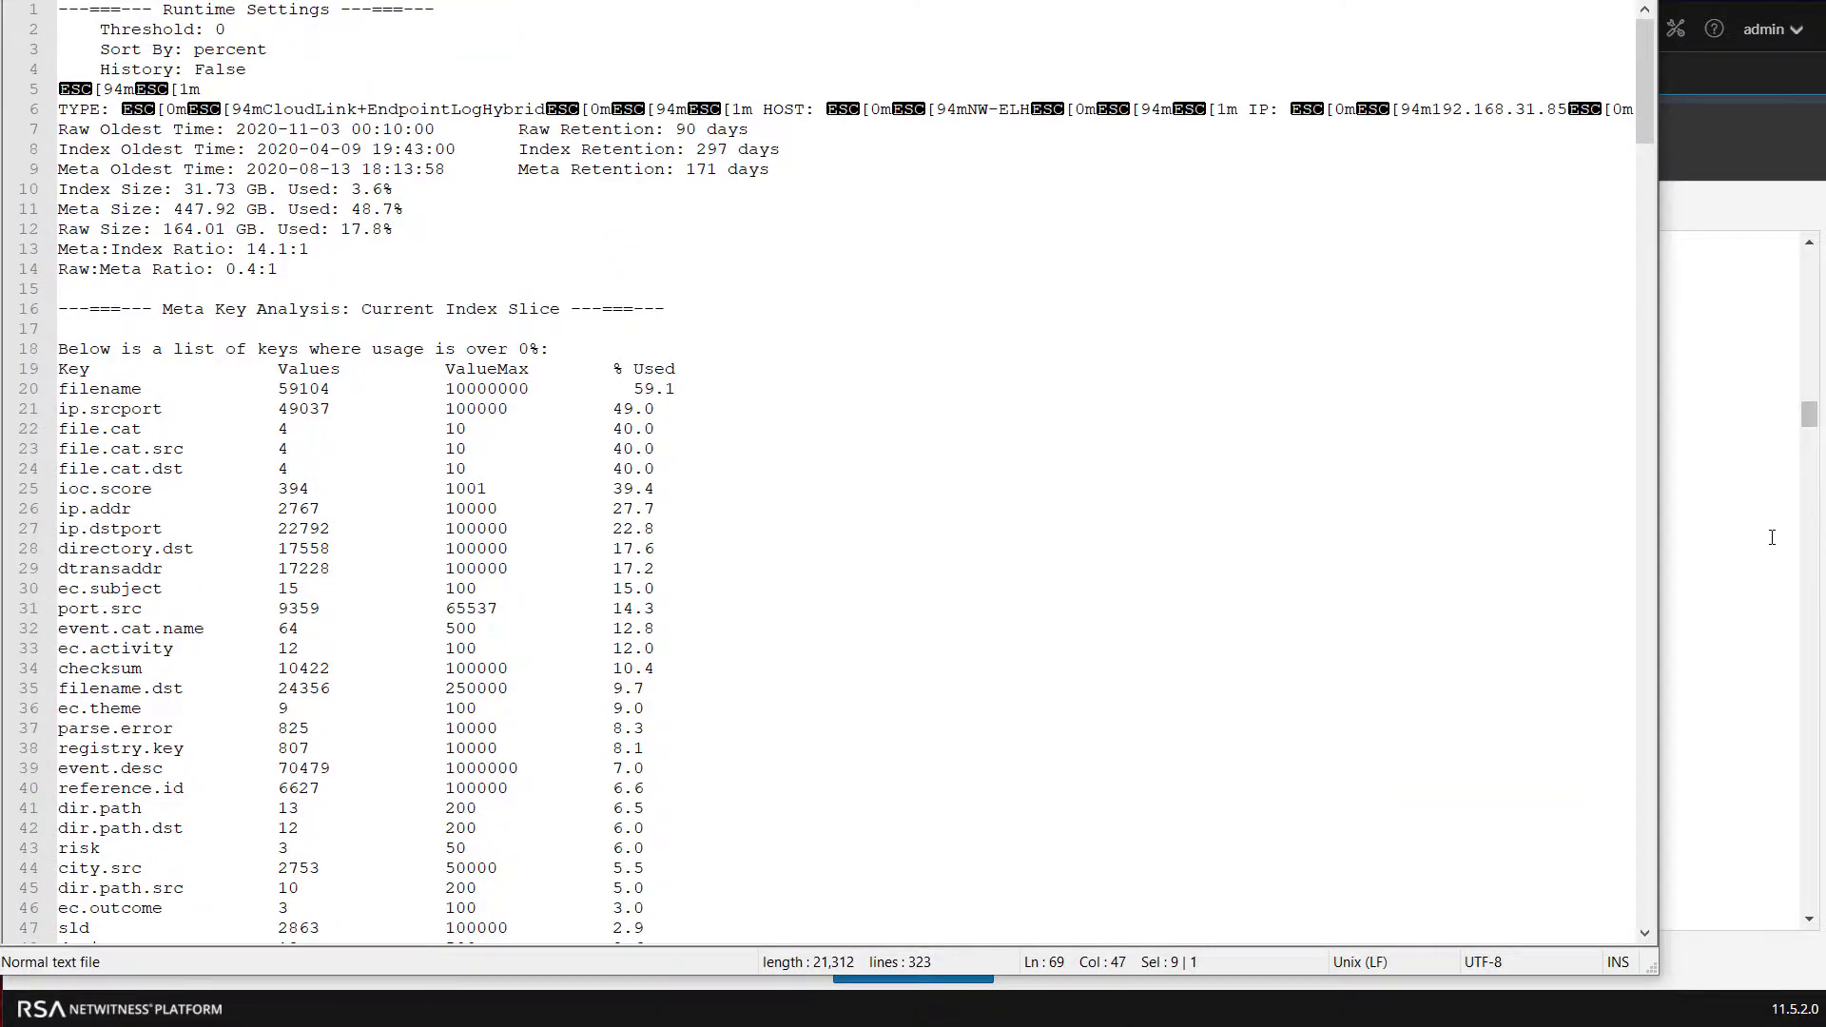
Switch back to NetWitness and copy the complete Stream Info key definition line from index-concentrator.xml.
left_click(1766, 539)
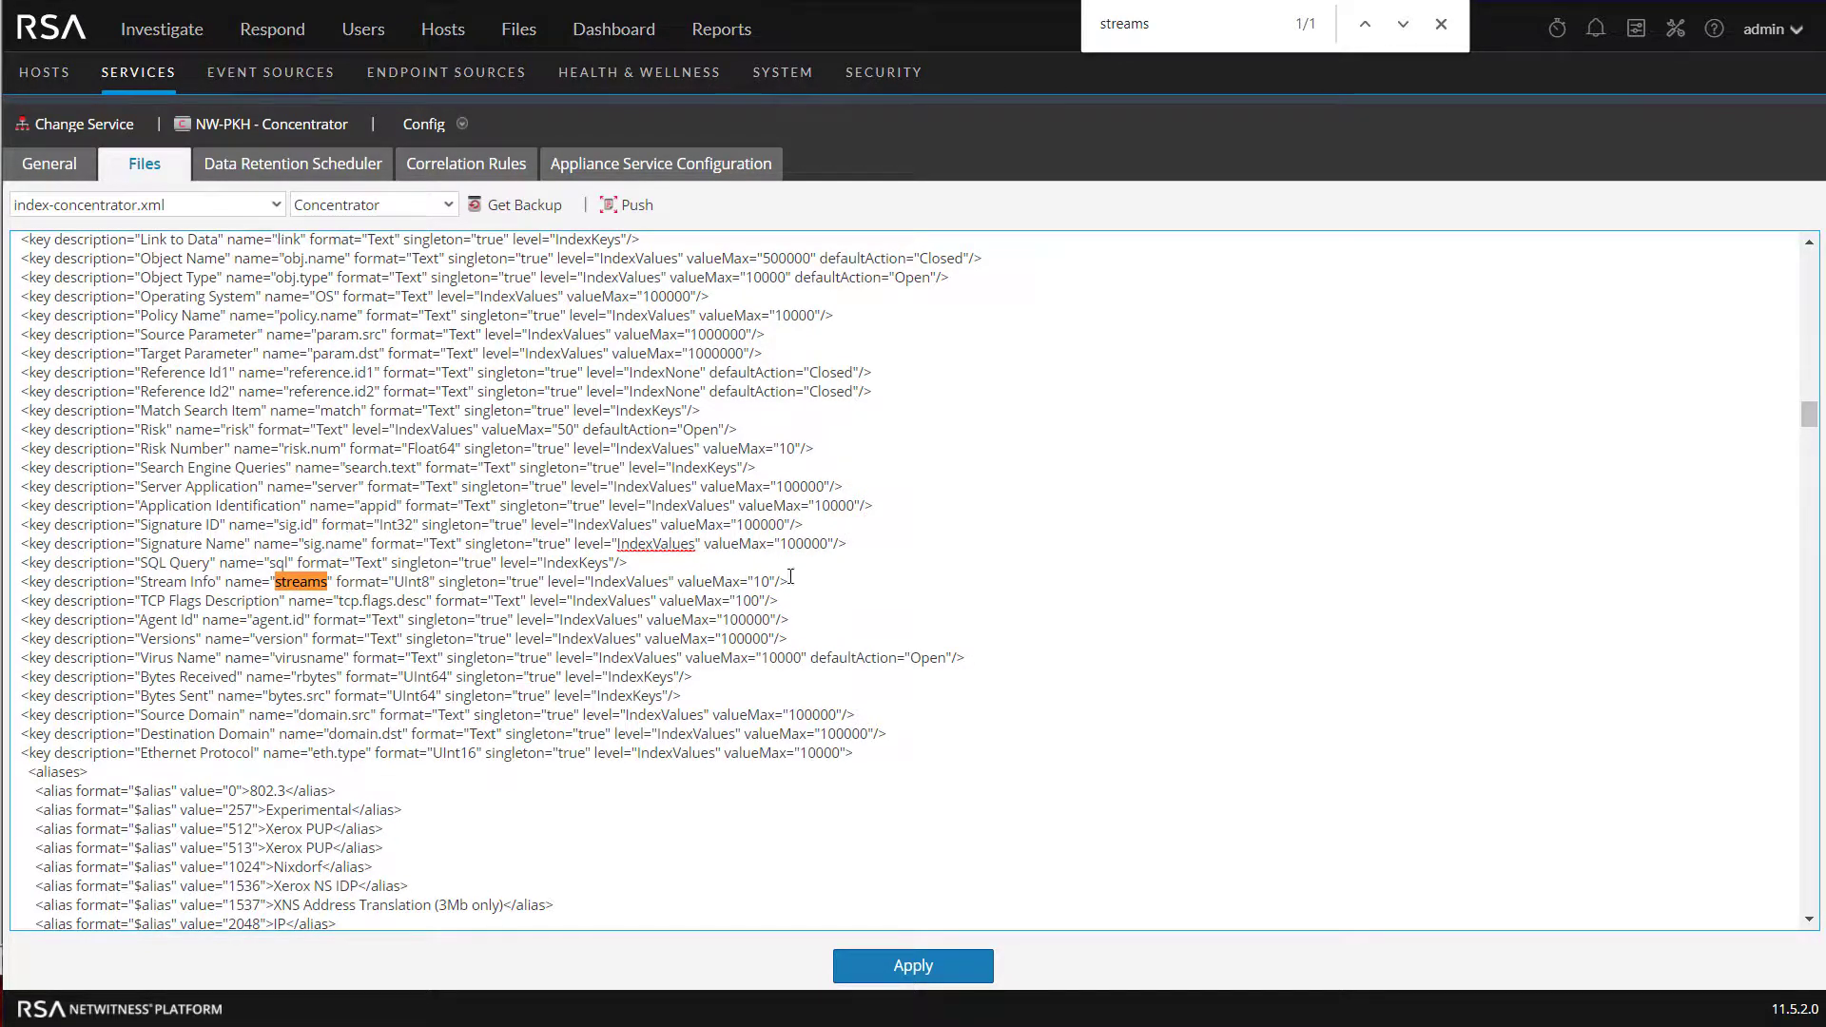
left_click_drag(790, 580, 18, 581)
key("ctrl+c")
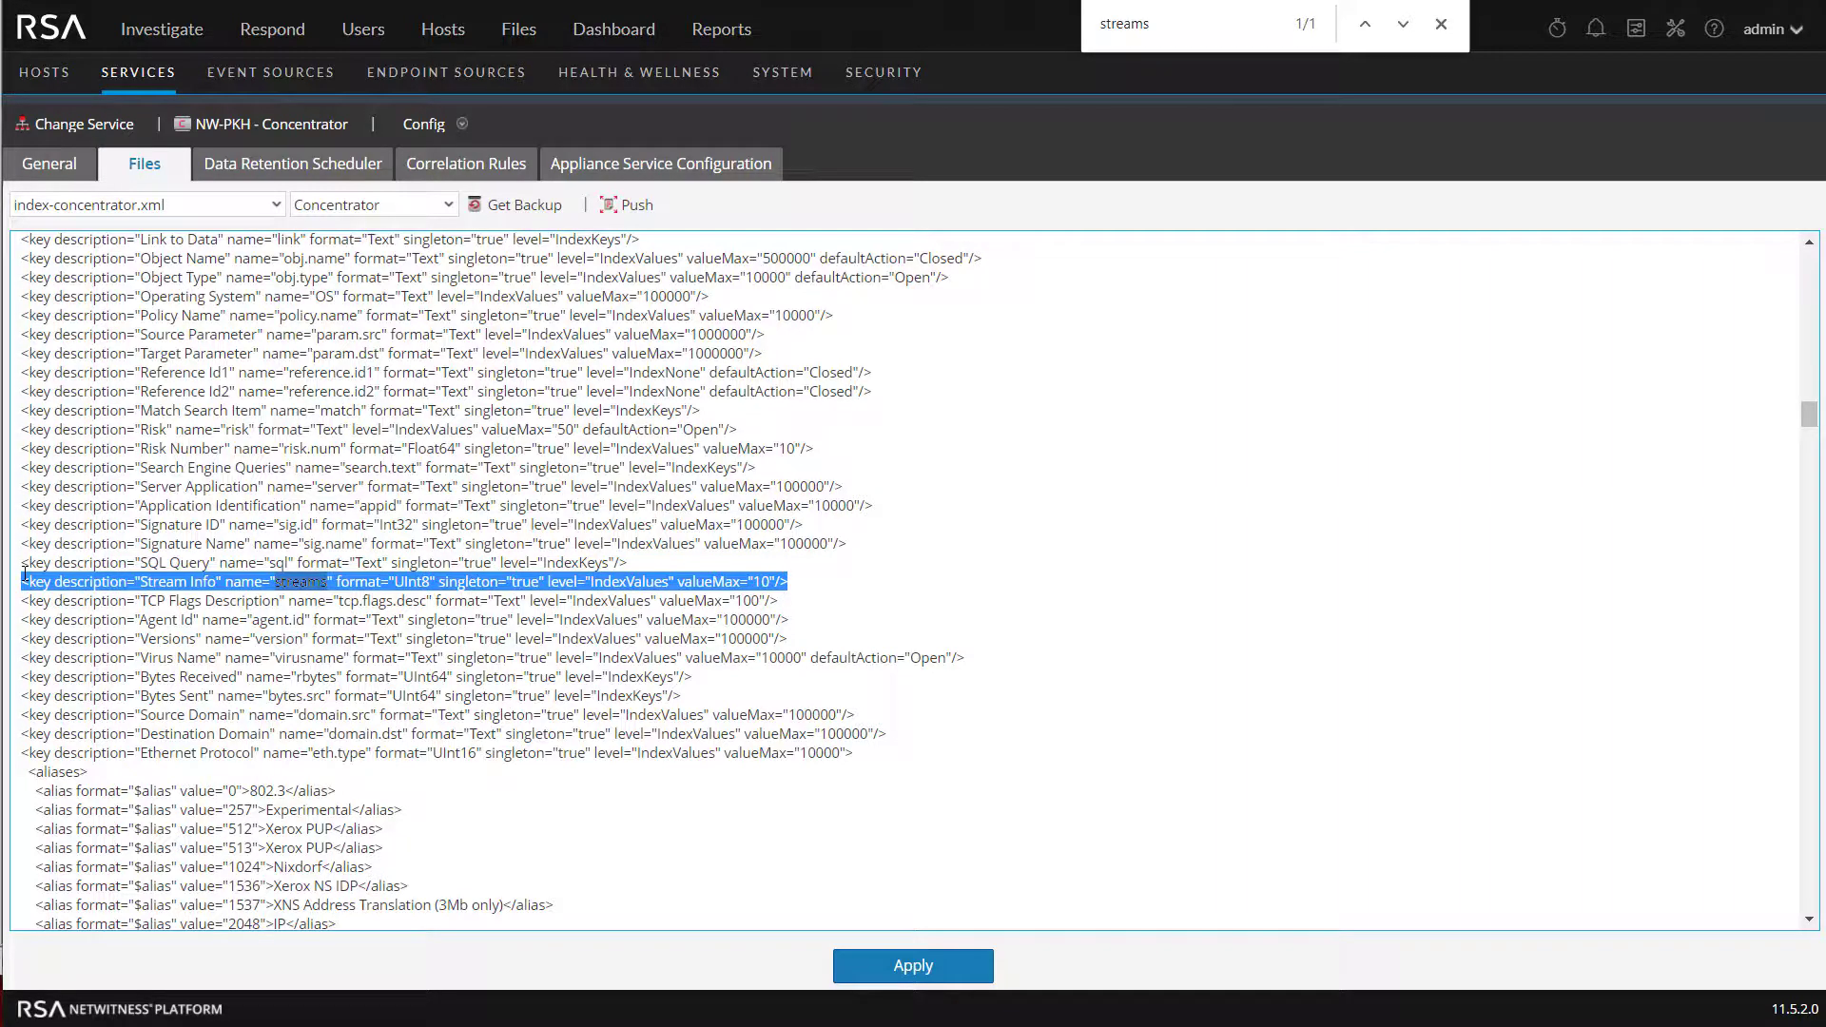
Open index-concentrator-custom.xml for the Concentrator without saving changes to the current file.
left_click(275, 205)
left_click(155, 499)
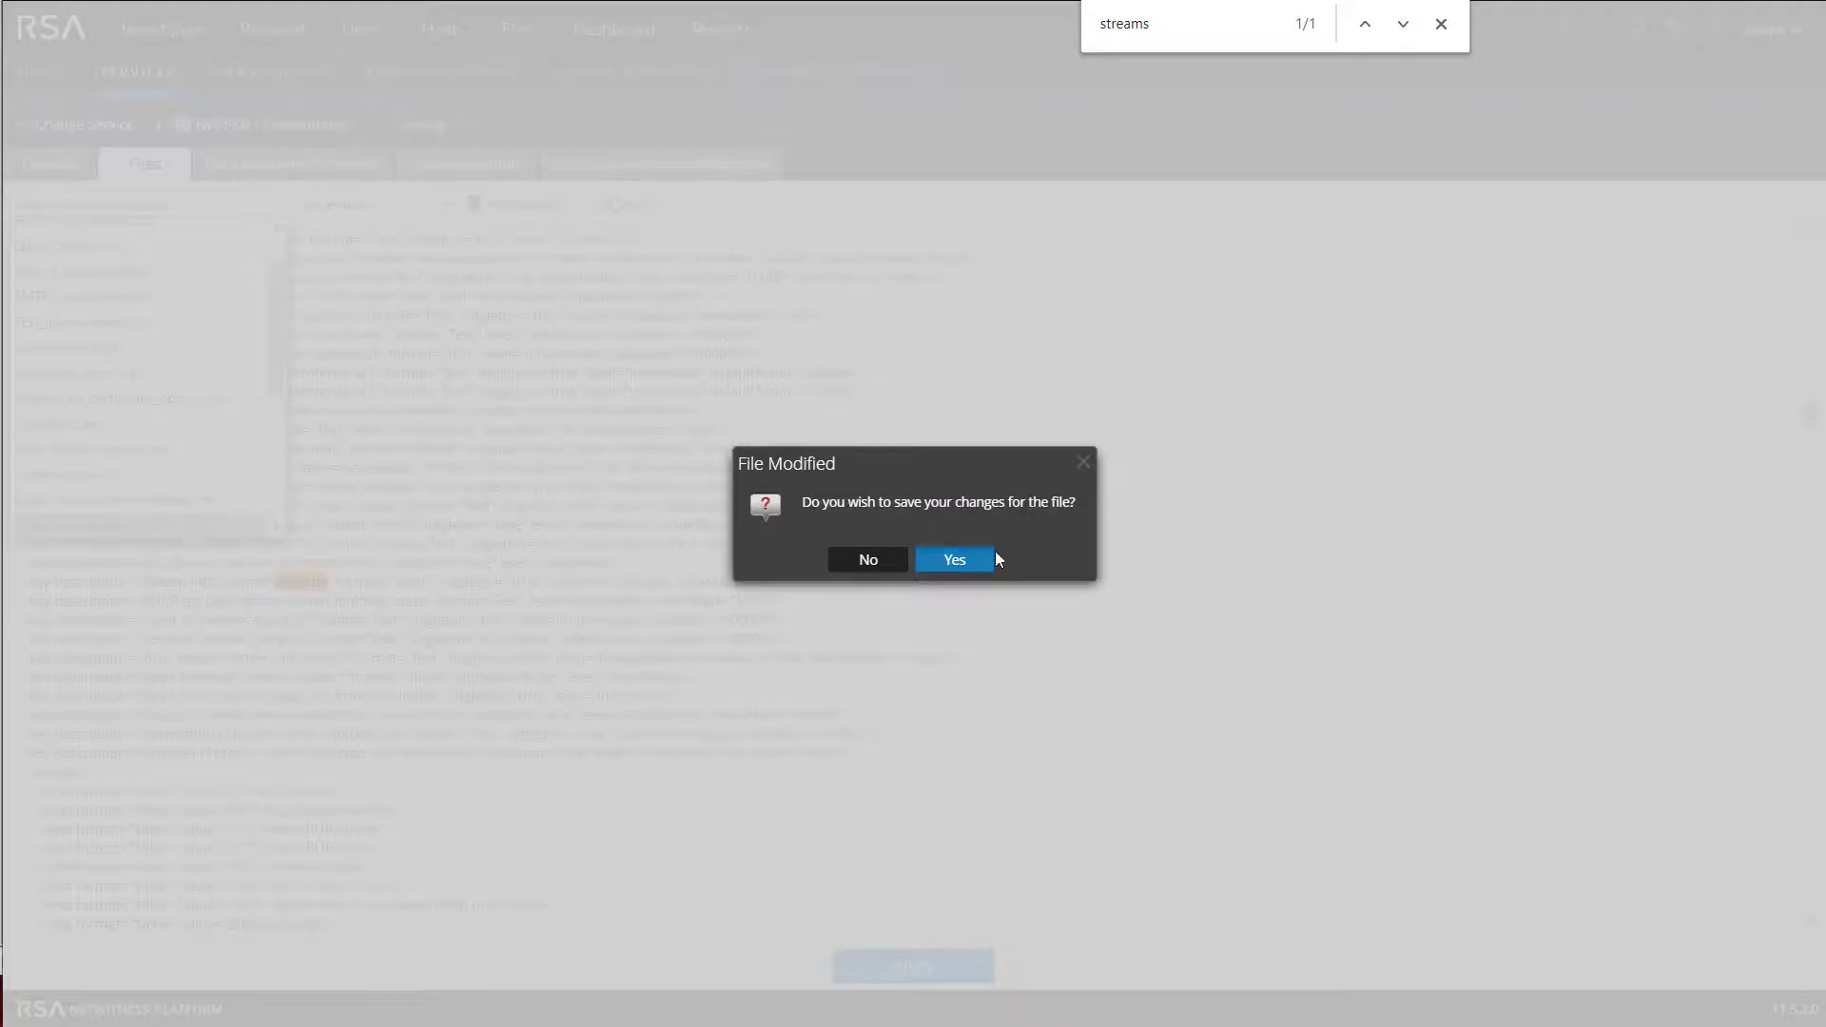
left_click(867, 560)
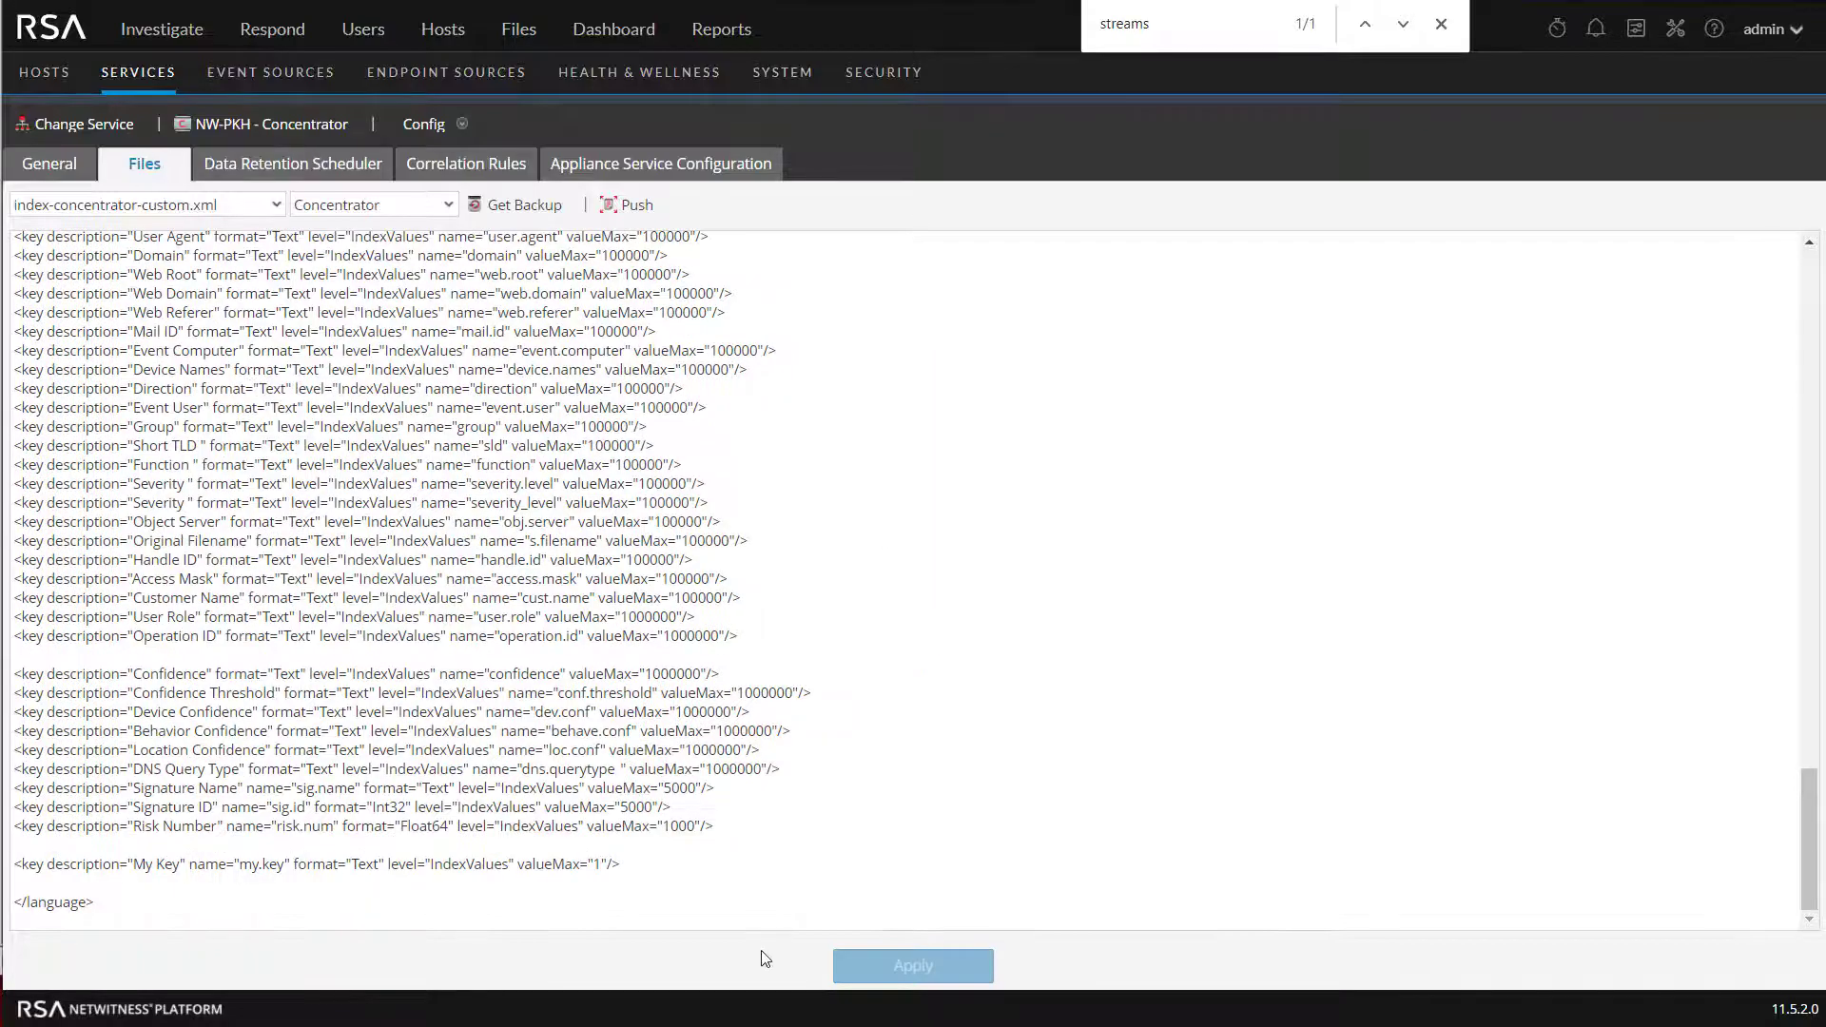
Paste the Stream Info key definition on a new line below the My Key entry and start editing its valueMax.
left_click(636, 861)
key("Return")
key("ctrl+v")
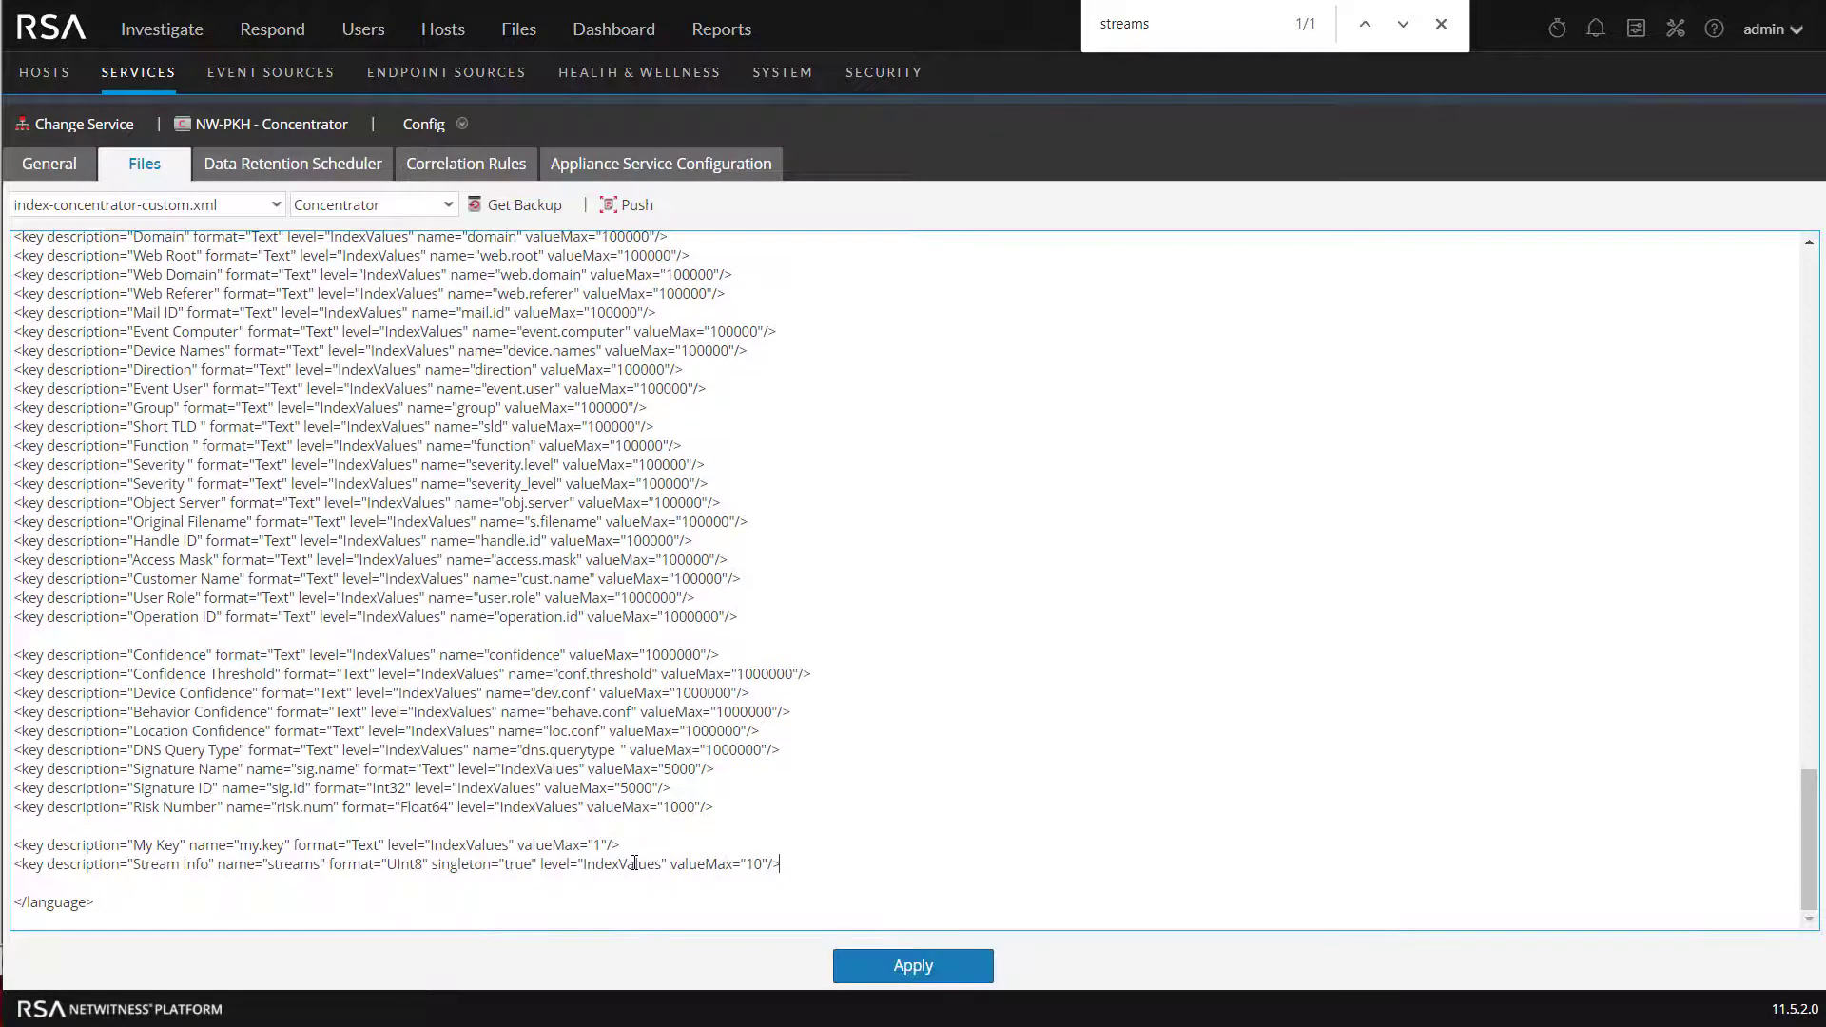
left_click(760, 864)
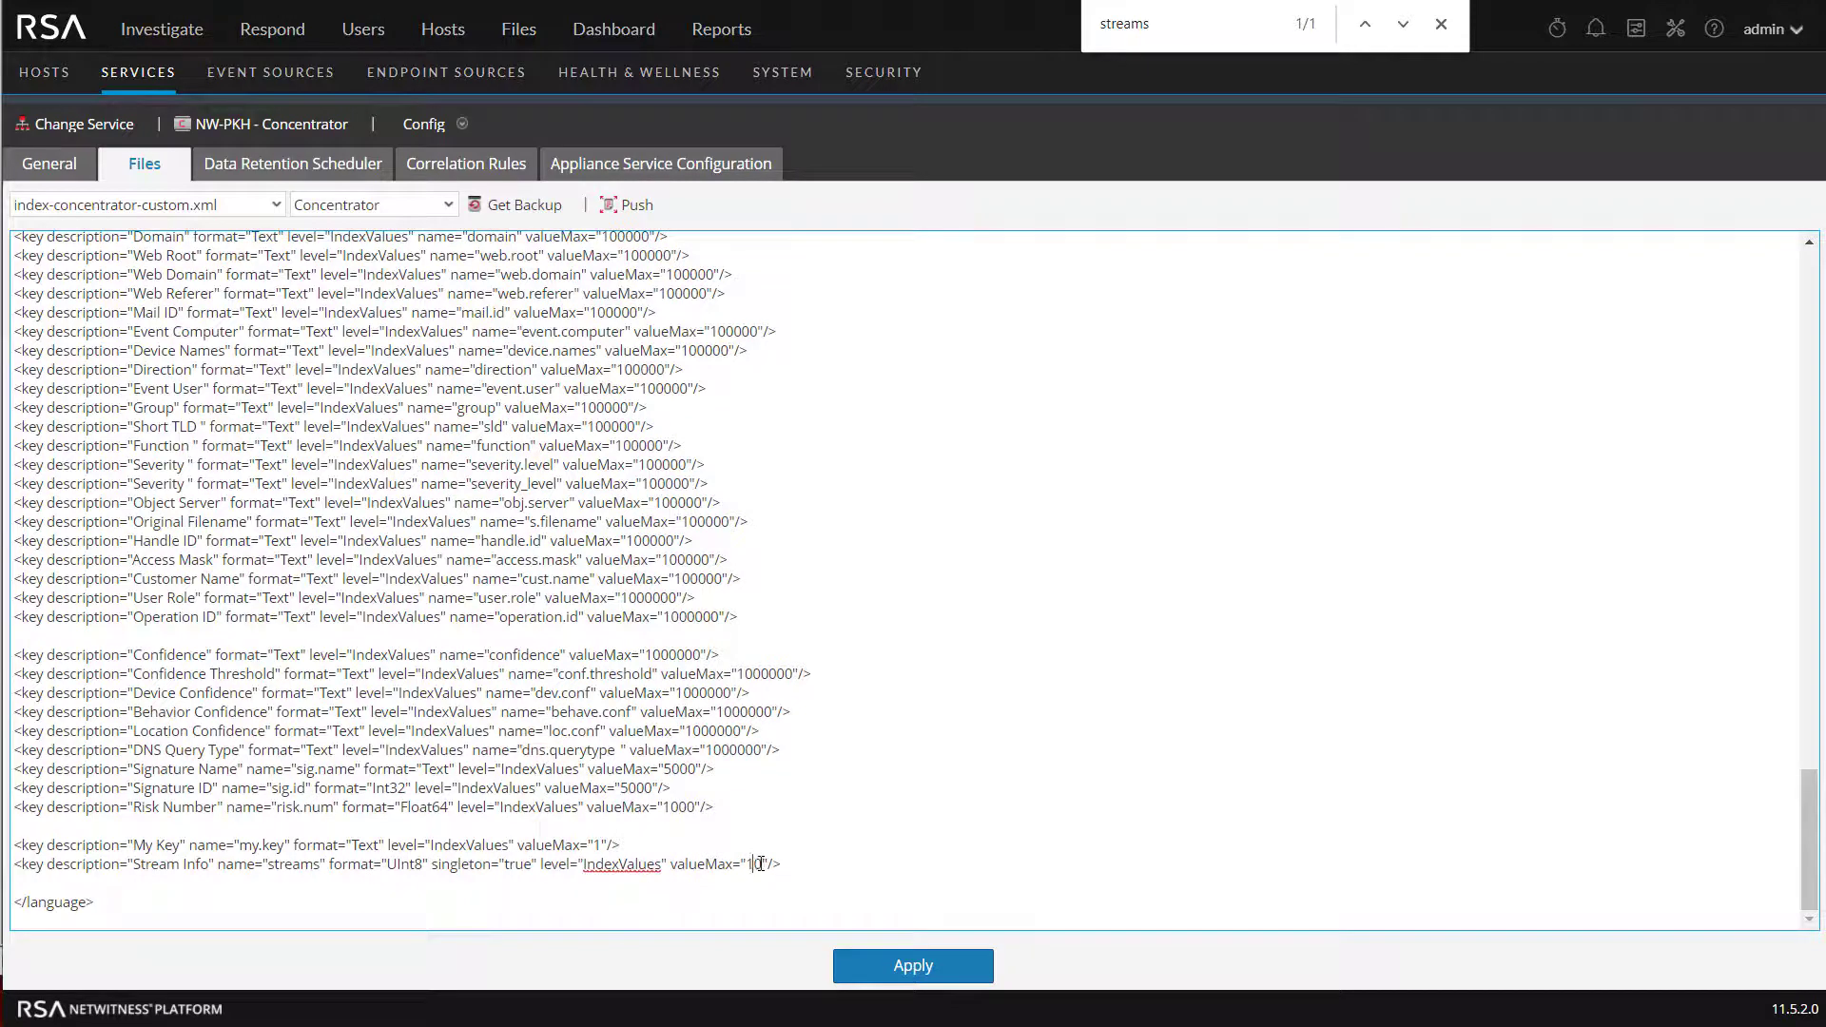